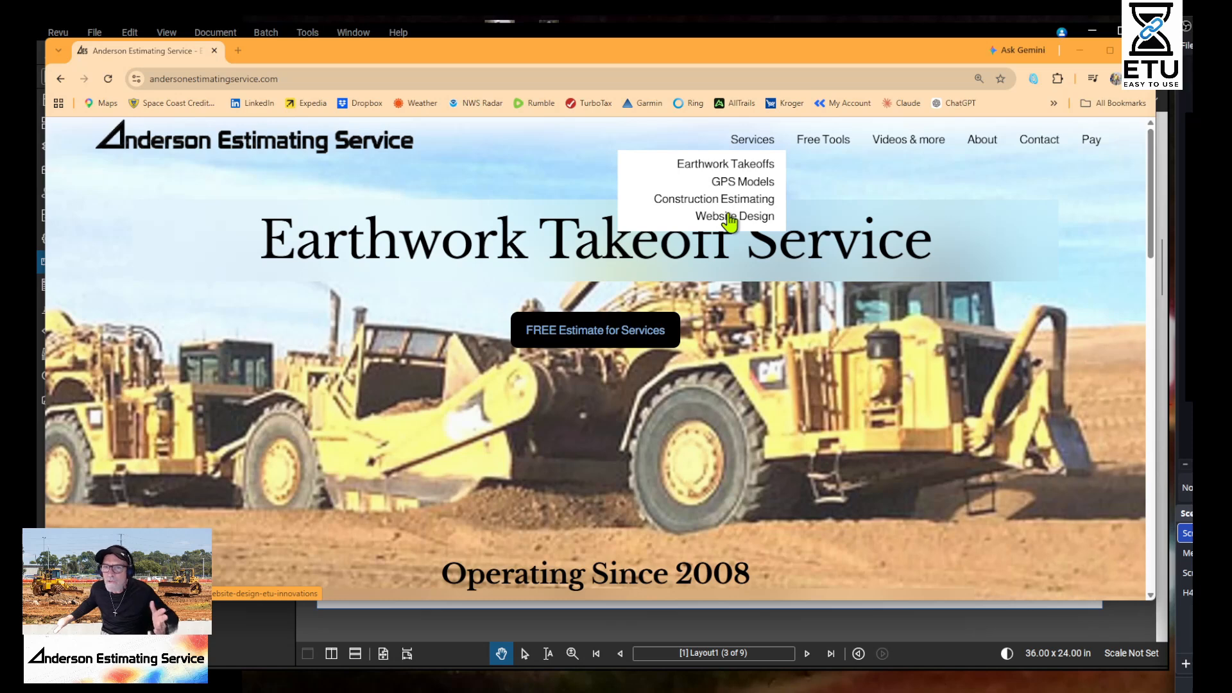
Step: Switch from the browser to the Starbucks grading plan in Bluebeam Revu and set the Layout1 page scale to the preset 1" = 10'
mouse_move(815, 154)
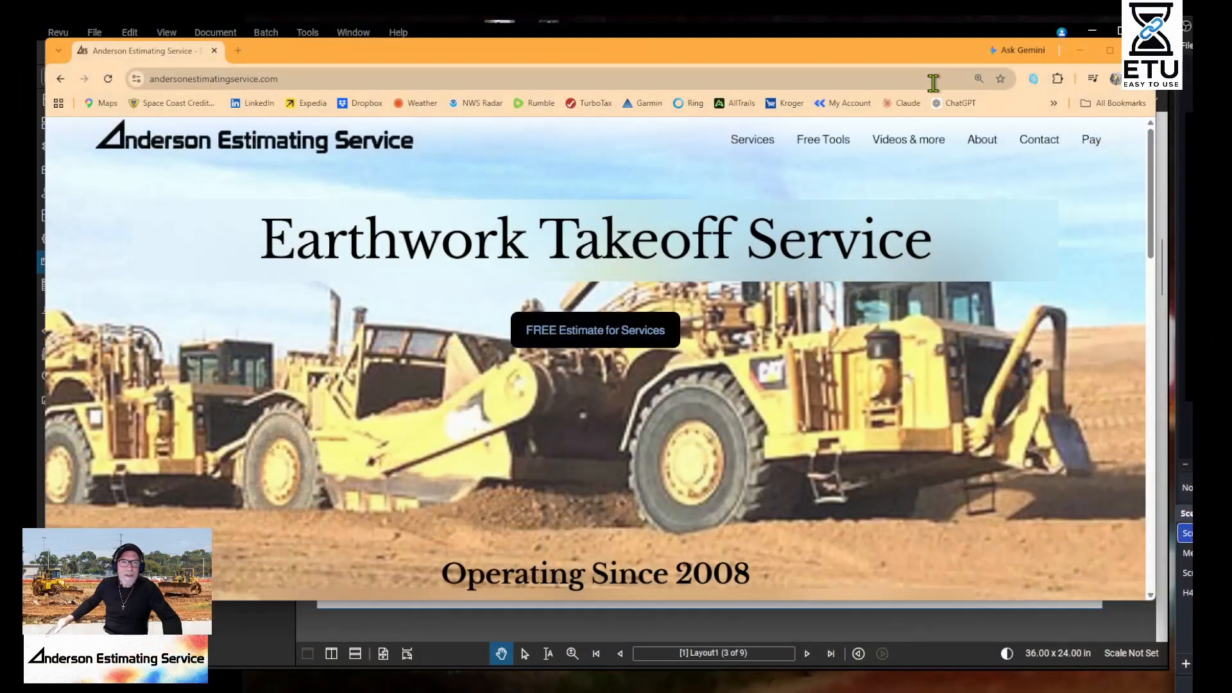
click(1080, 50)
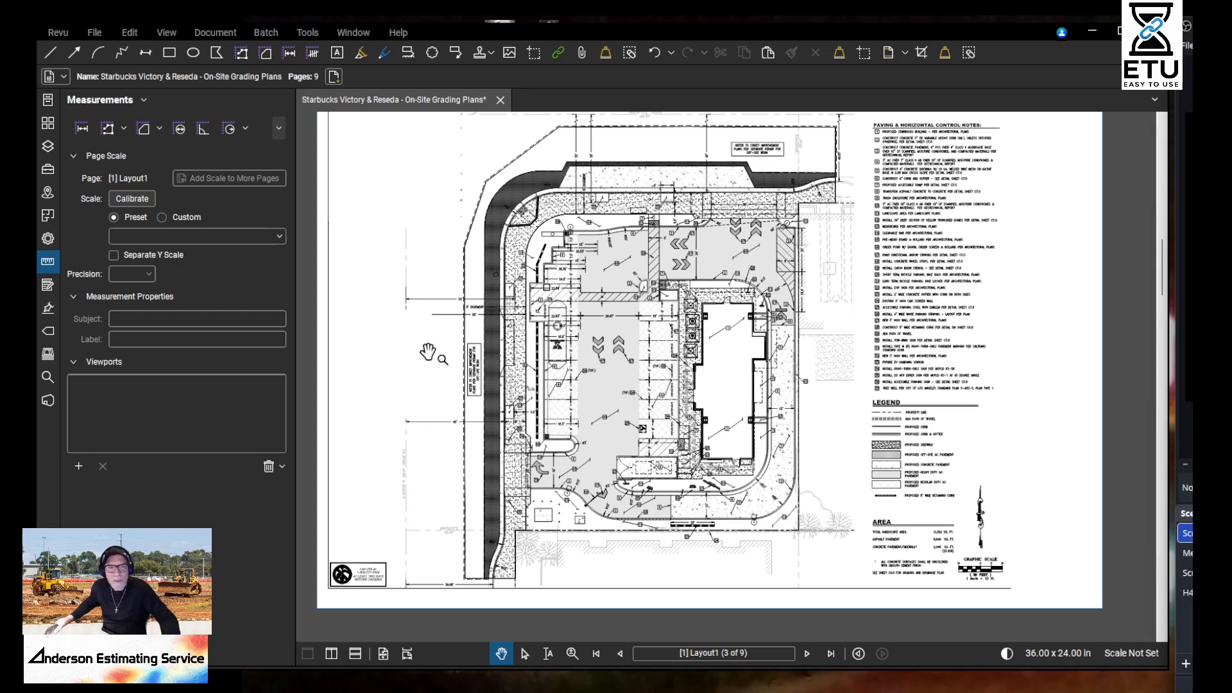
scroll(621, 333, up, 2)
scroll(627, 333, up, 1)
drag(633, 421, 556, 293)
scroll(974, 472, up, 5)
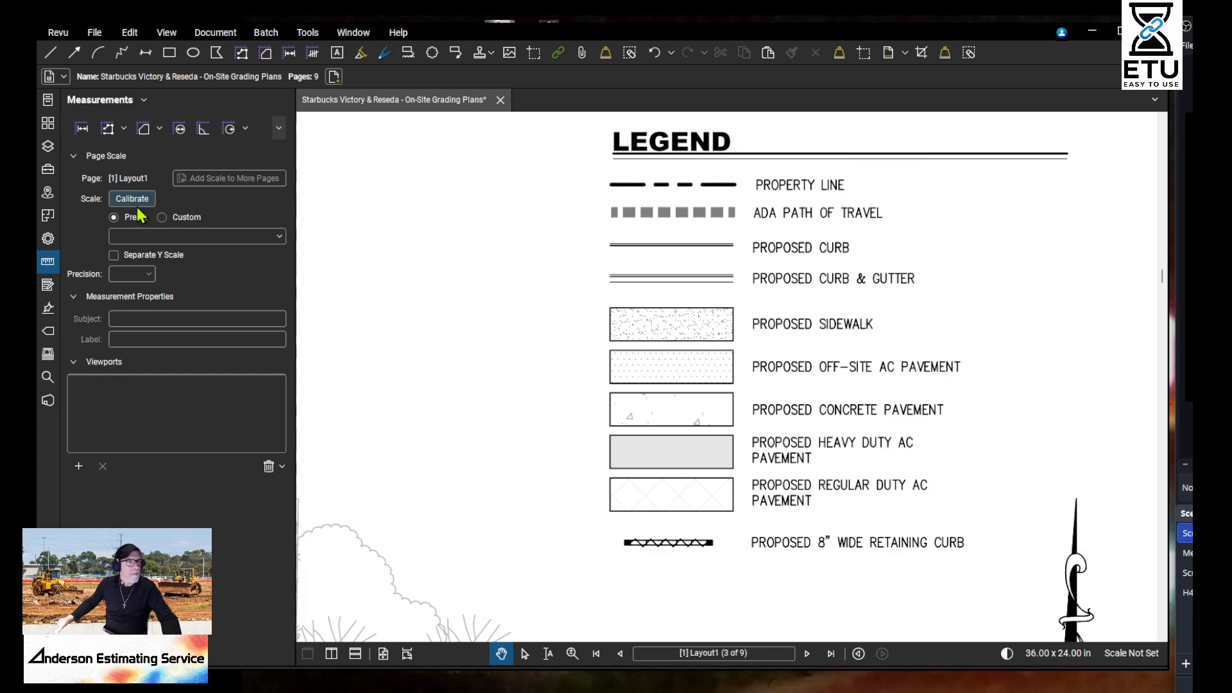
drag(934, 526, 672, 245)
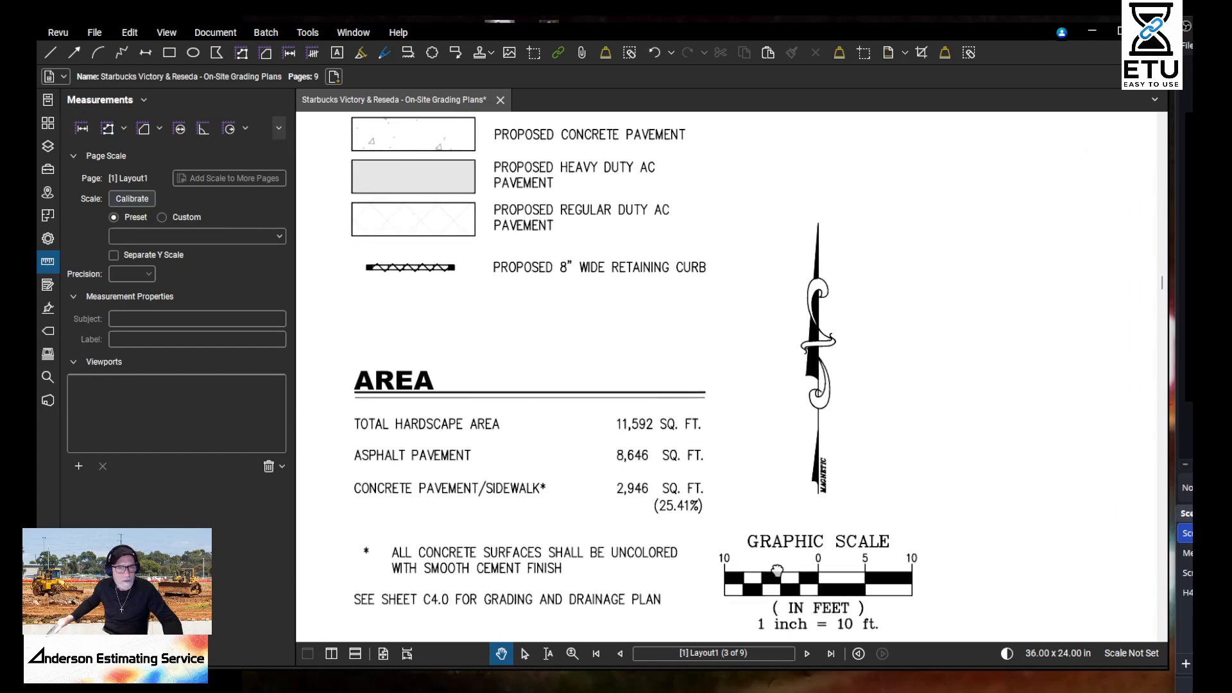
drag(812, 619, 894, 395)
scroll(894, 395, up, 5)
scroll(903, 399, down, 3)
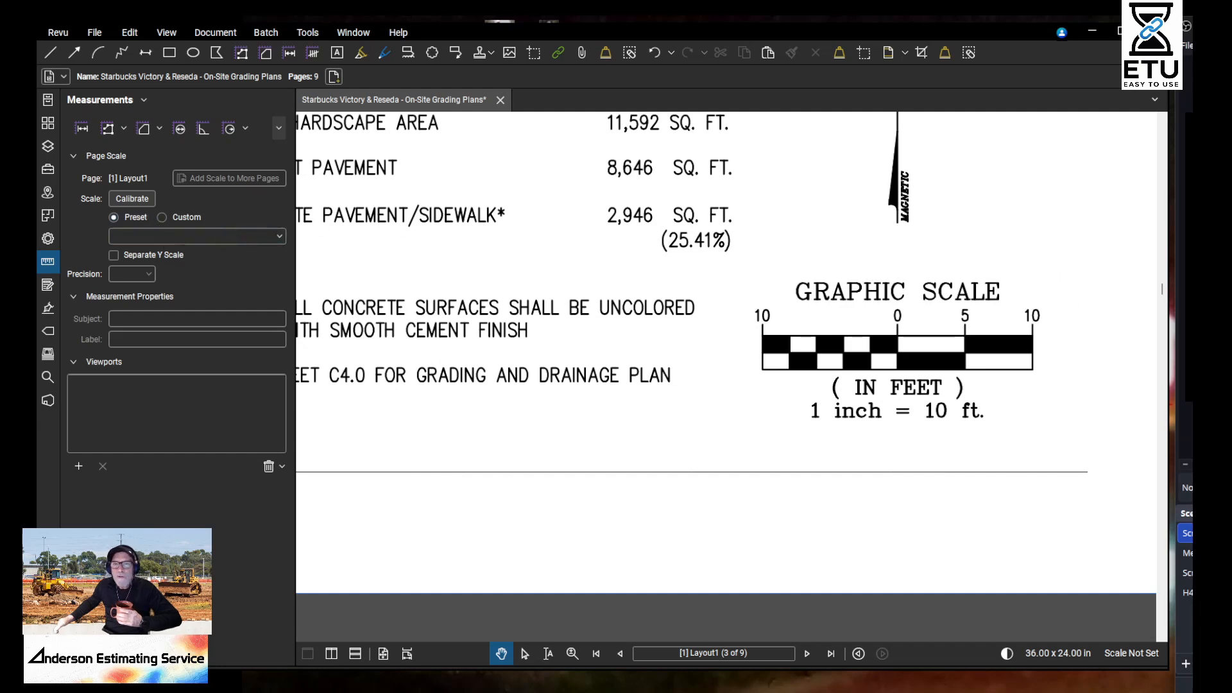
click(151, 238)
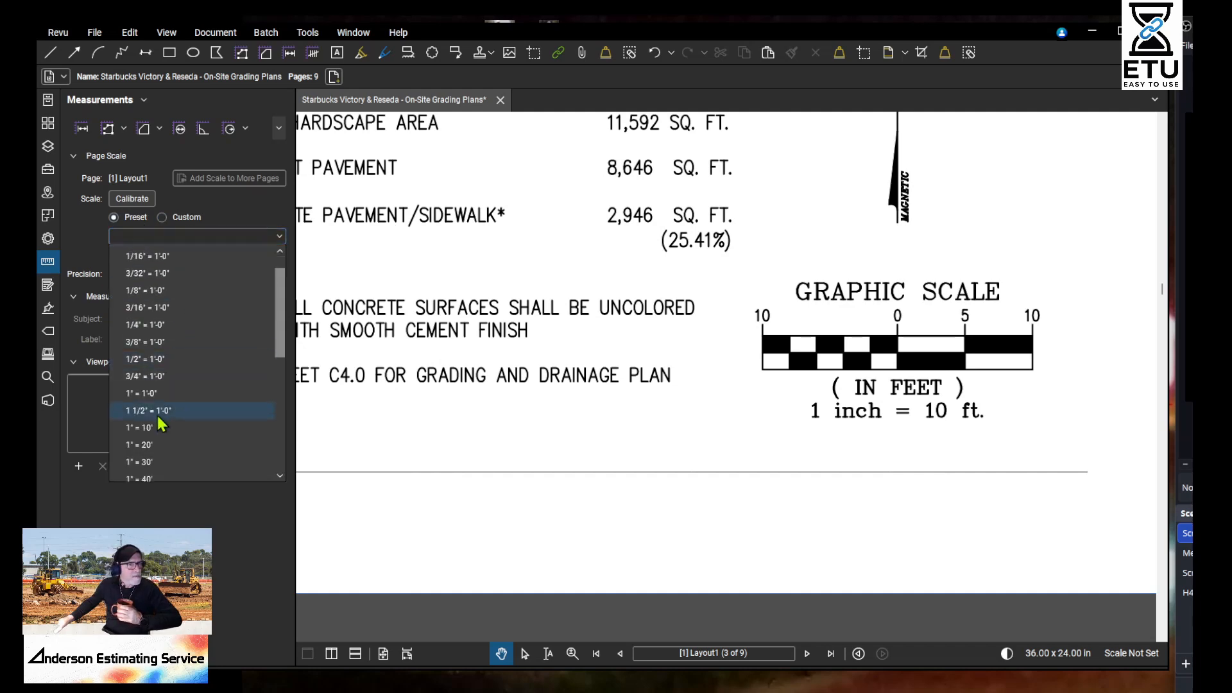
click(155, 430)
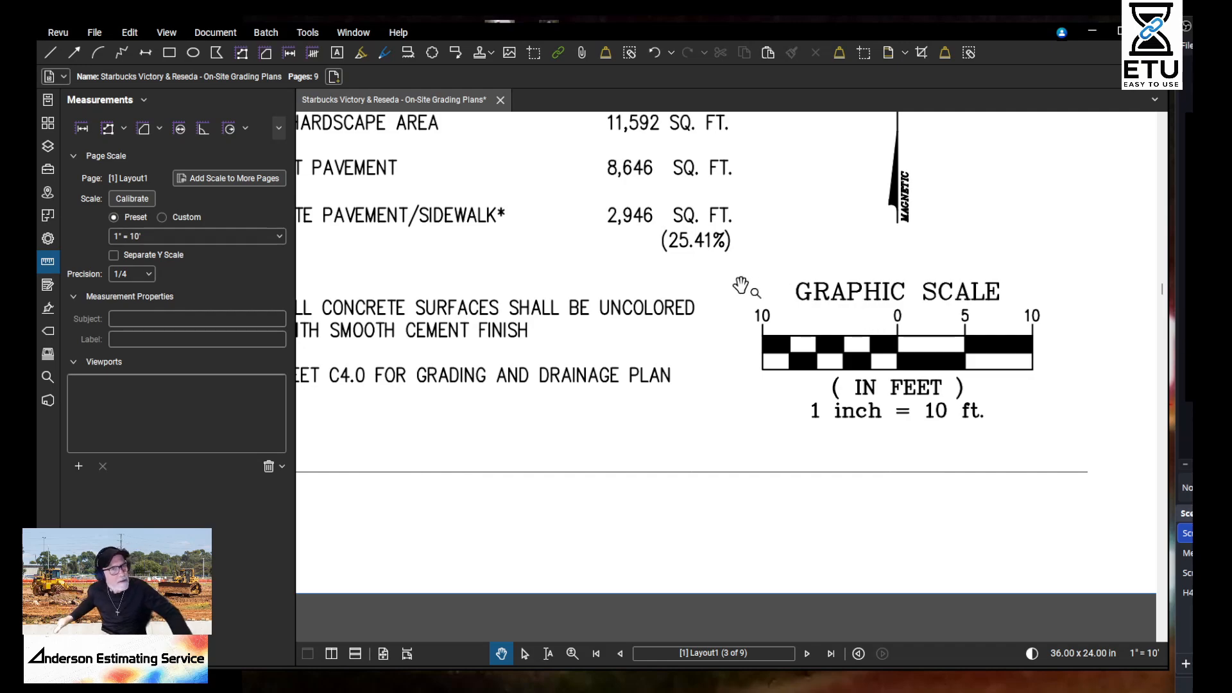
Step: Place a length measurement along the vertical 55' dimension, from the property line up to the street centerline
scroll(709, 308, down, 4)
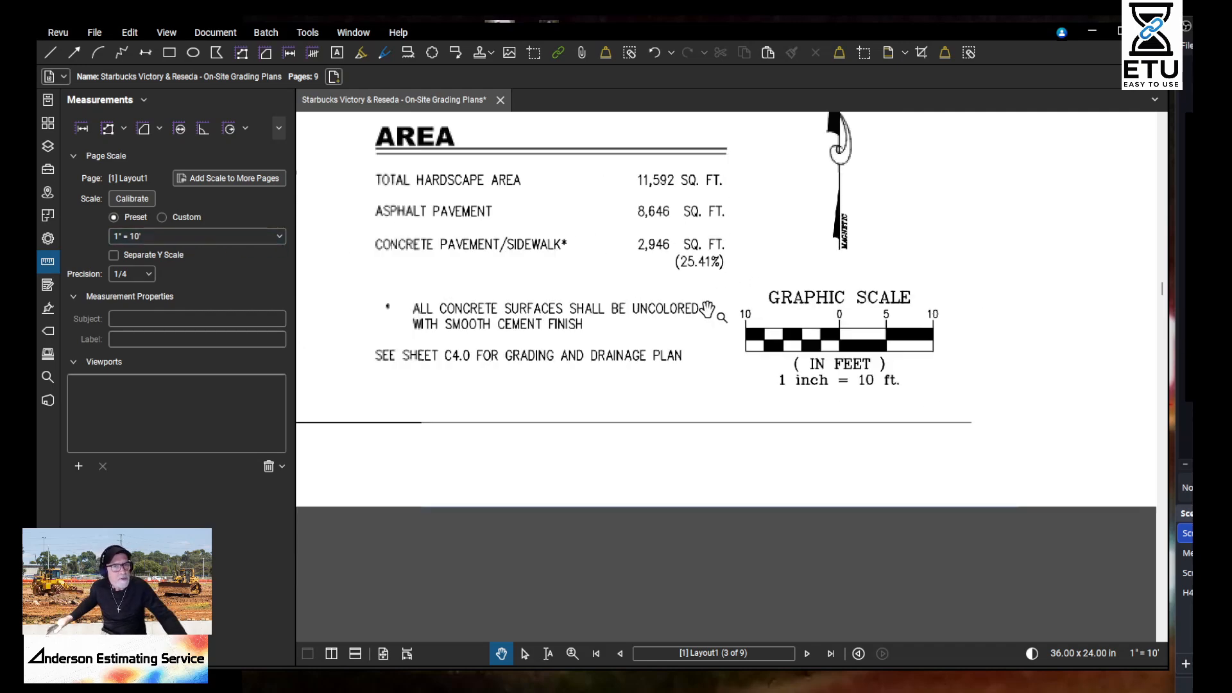
scroll(700, 296, up, 5)
drag(699, 296, 738, 419)
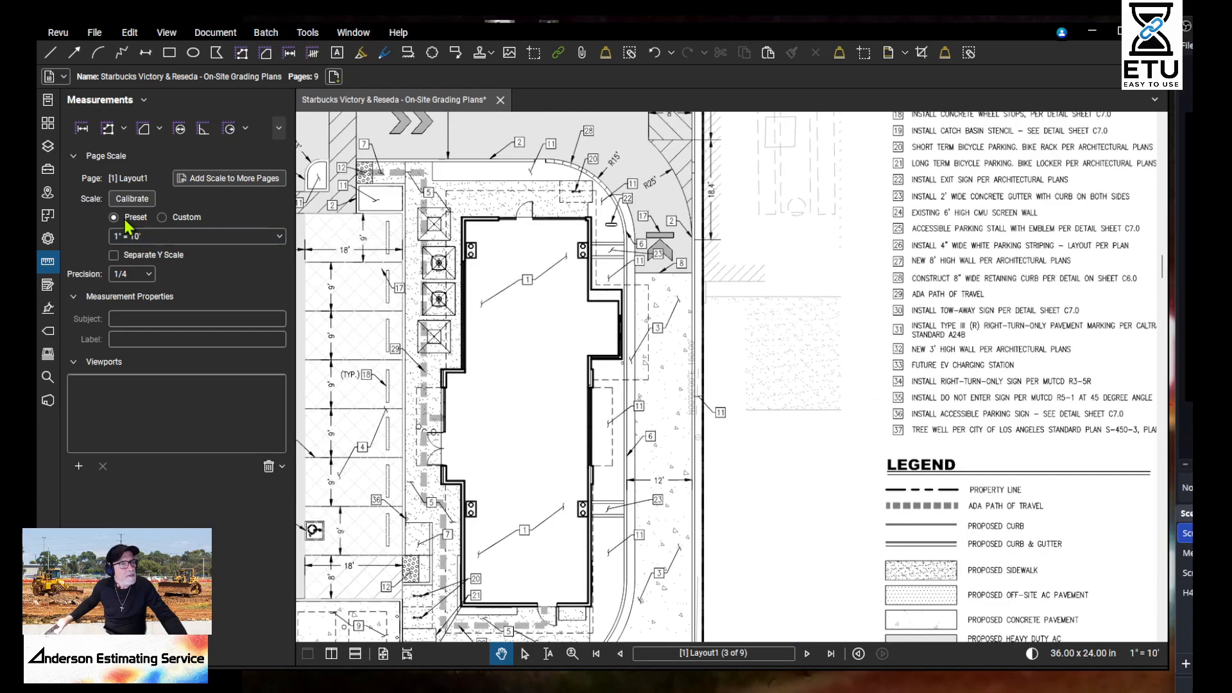
drag(622, 366, 654, 361)
drag(503, 210, 707, 601)
drag(821, 263, 1111, 290)
drag(1041, 375, 887, 308)
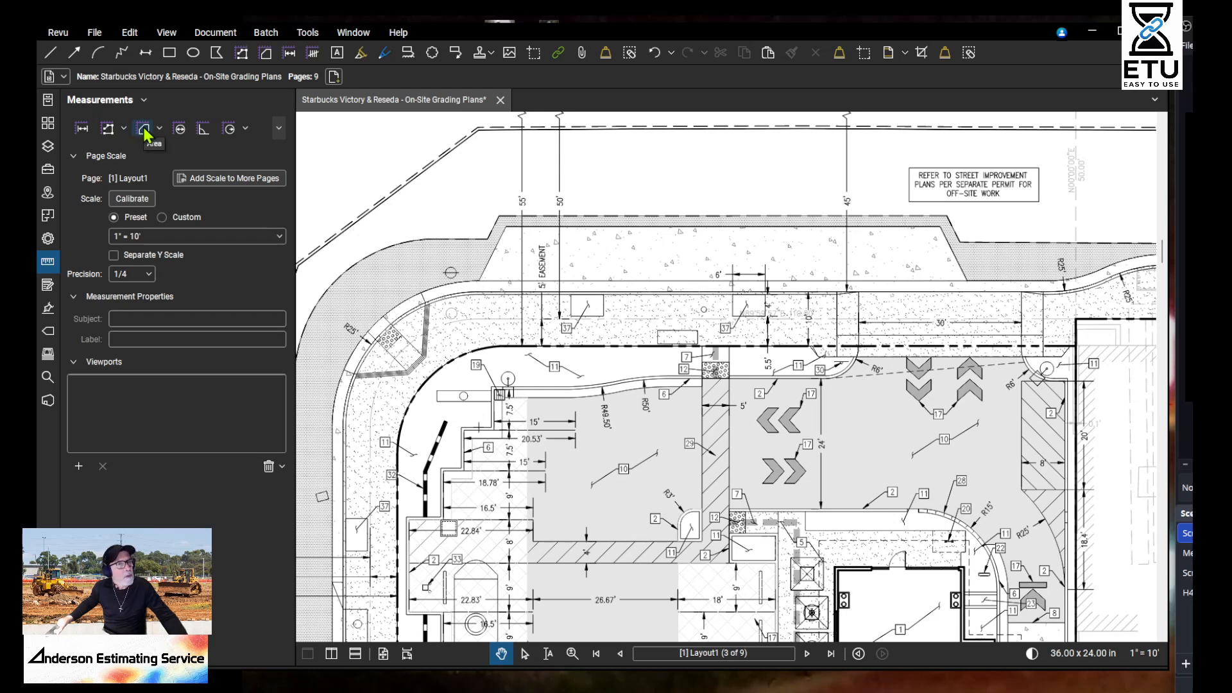
click(82, 130)
mouse_move(537, 246)
mouse_down()
mouse_move(667, 276)
mouse_move(757, 317)
mouse_up()
scroll(741, 414, up, 2)
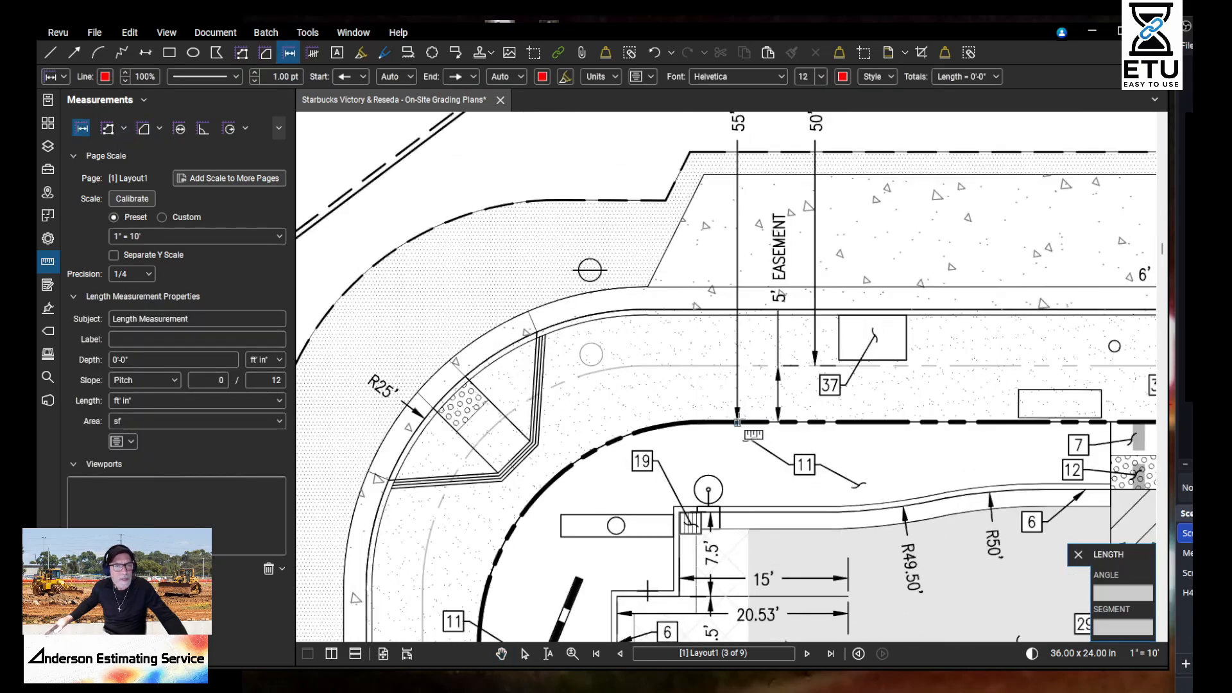
click(737, 422)
scroll(770, 436, up, 8)
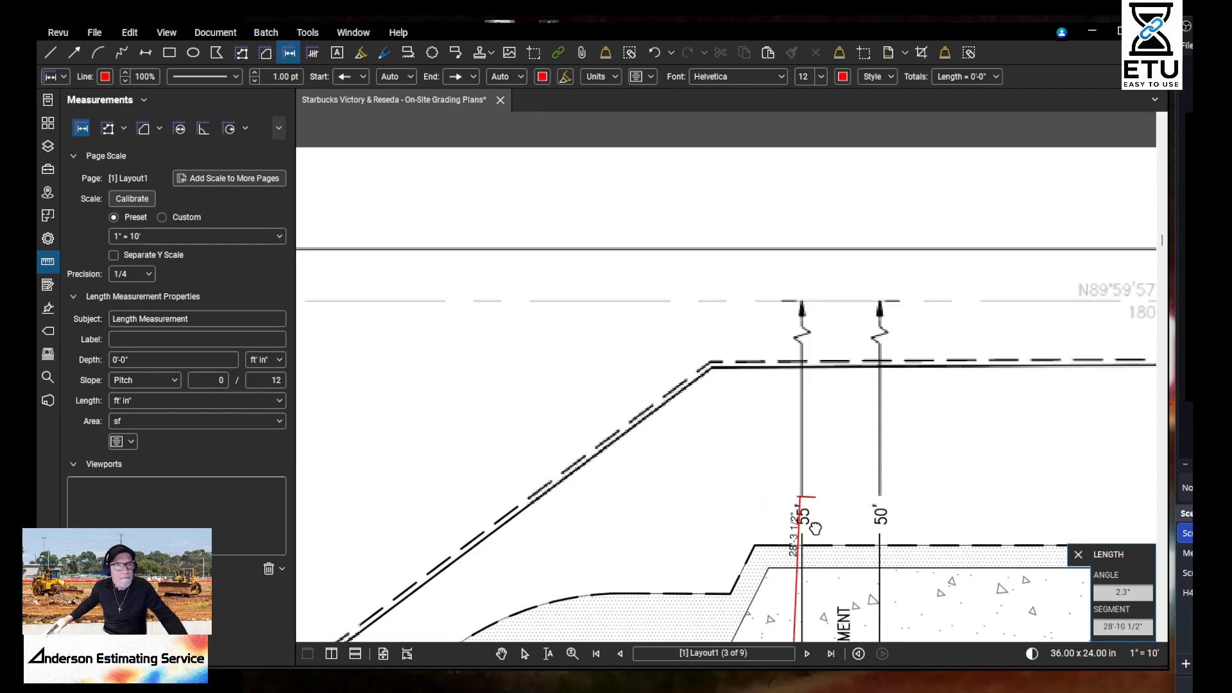
click(814, 420)
Step: Examine both ends of the new length measurement against the printed 55' dimension and its break symbol
scroll(940, 526, down, 5)
scroll(803, 385, up, 2)
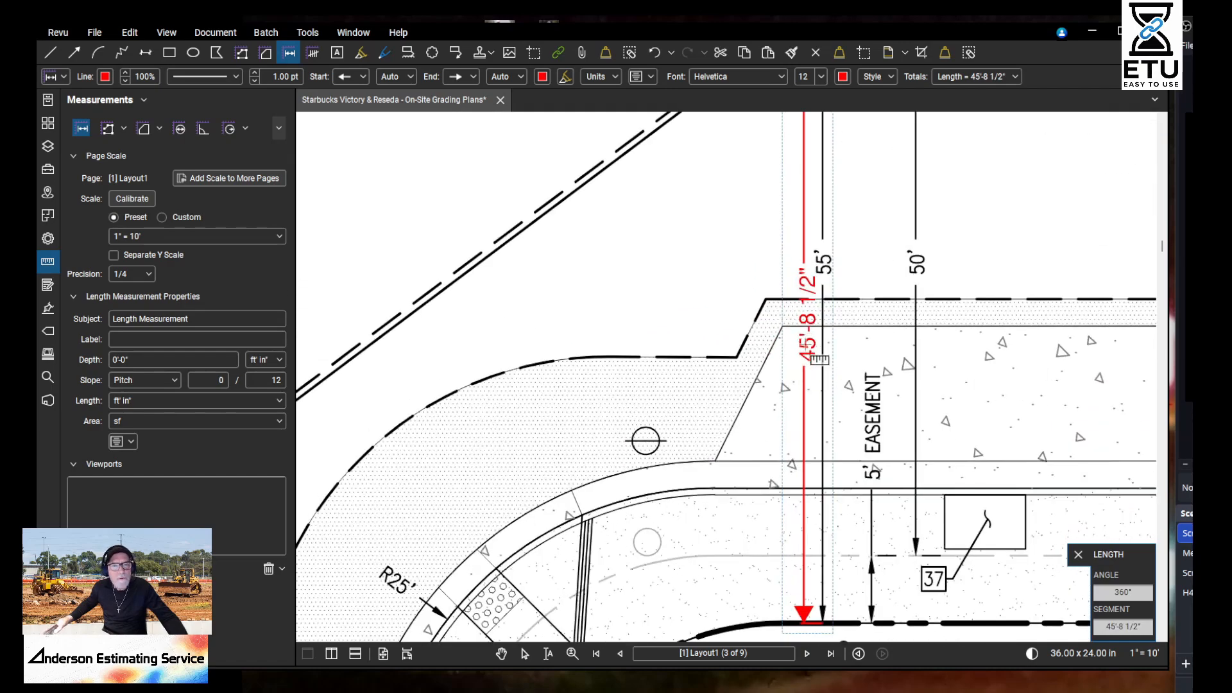
drag(867, 200, 845, 448)
scroll(801, 281, up, 3)
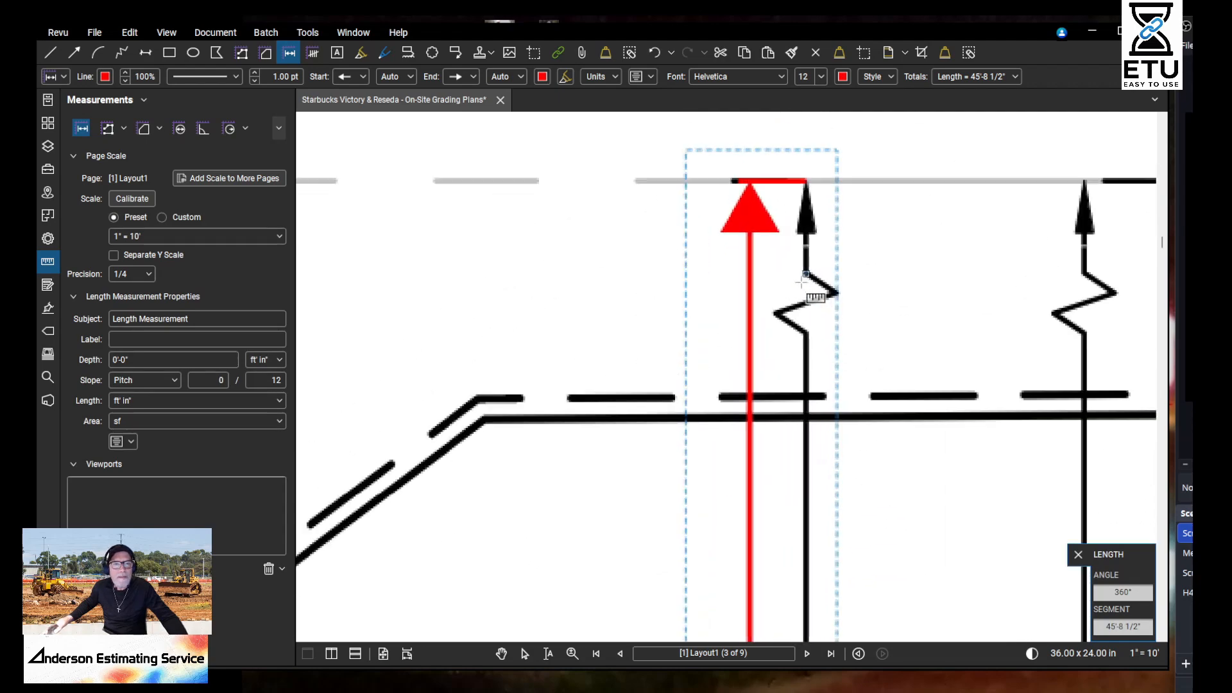
scroll(803, 282, up, 2)
scroll(823, 301, down, 5)
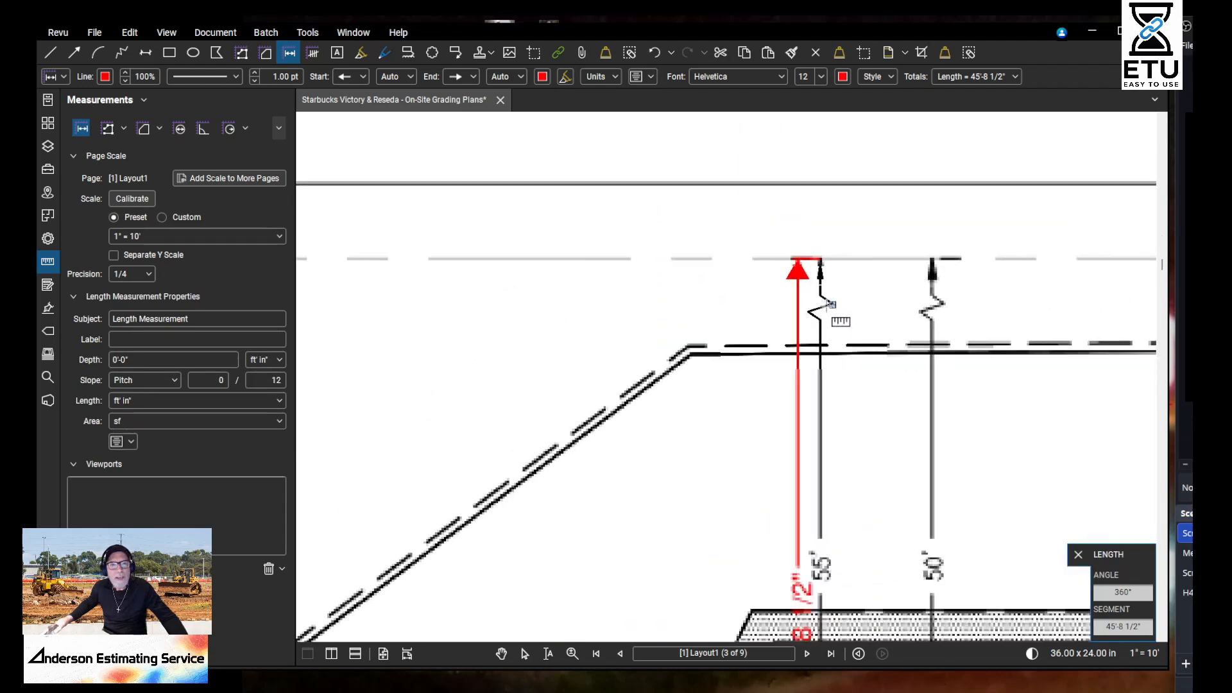
drag(895, 473, 965, 477)
scroll(964, 477, down, 4)
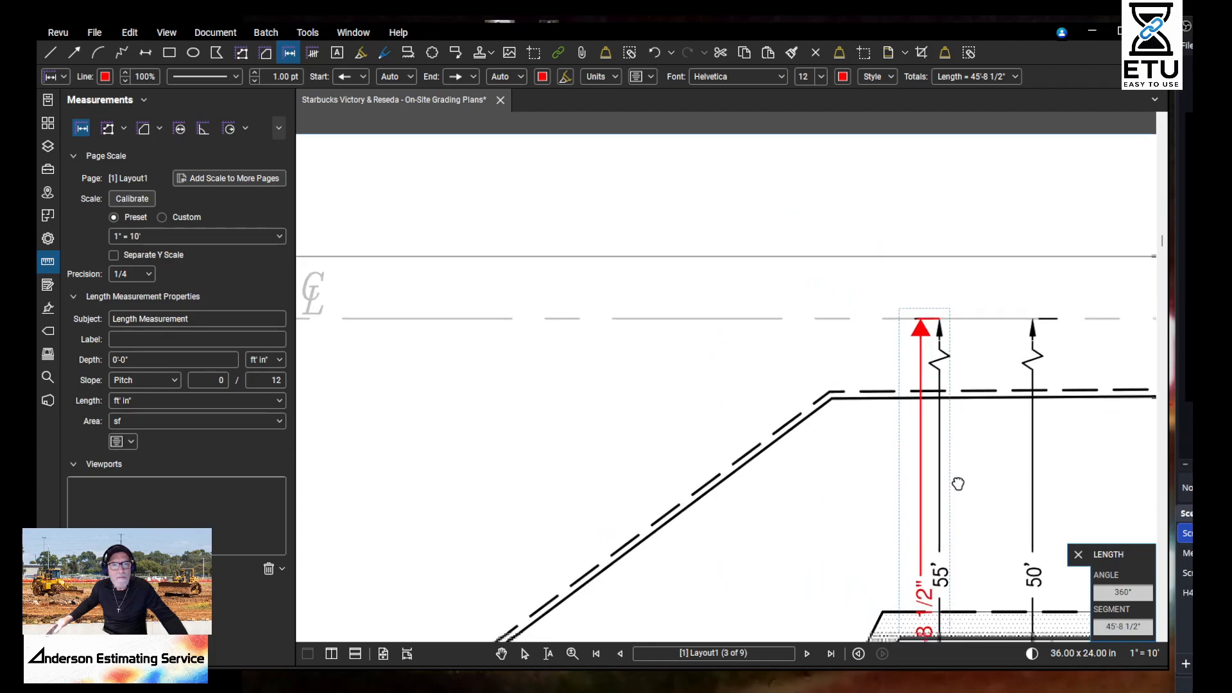
scroll(623, 439, up, 5)
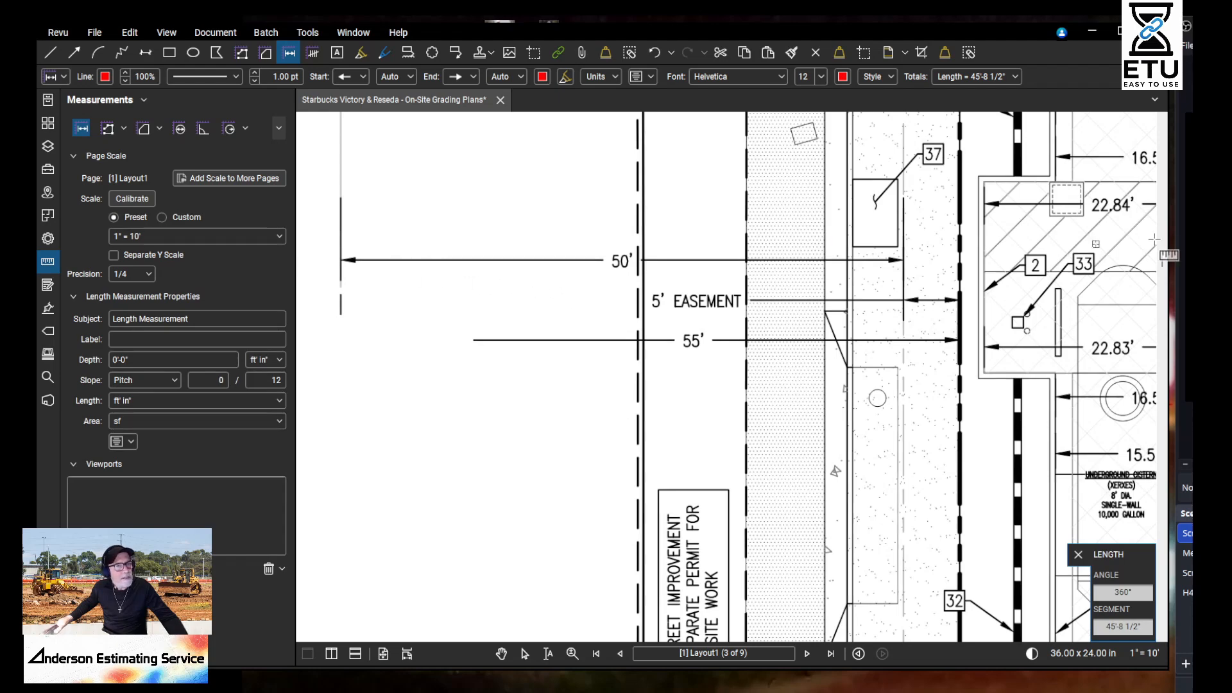
Step: Place a length measurement along the horizontal 50' dimension on the west side of the site, from arrowhead to arrowhead
scroll(869, 263, up, 2)
scroll(870, 263, up, 2)
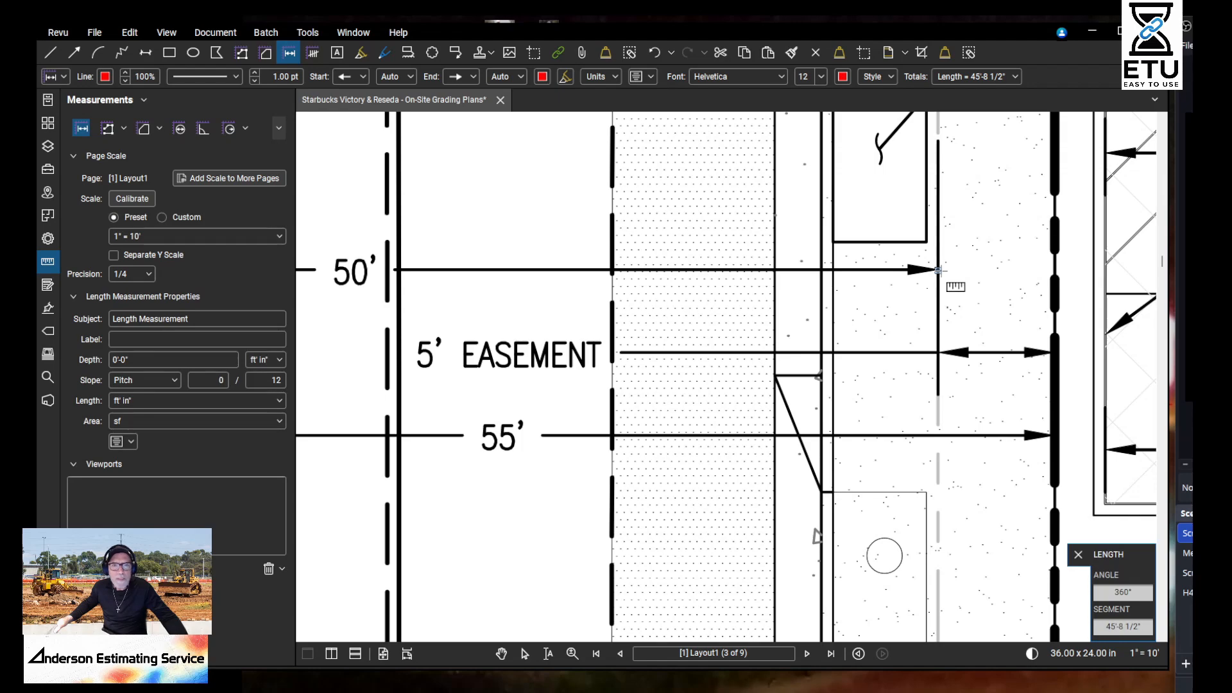
scroll(938, 271, up, 5)
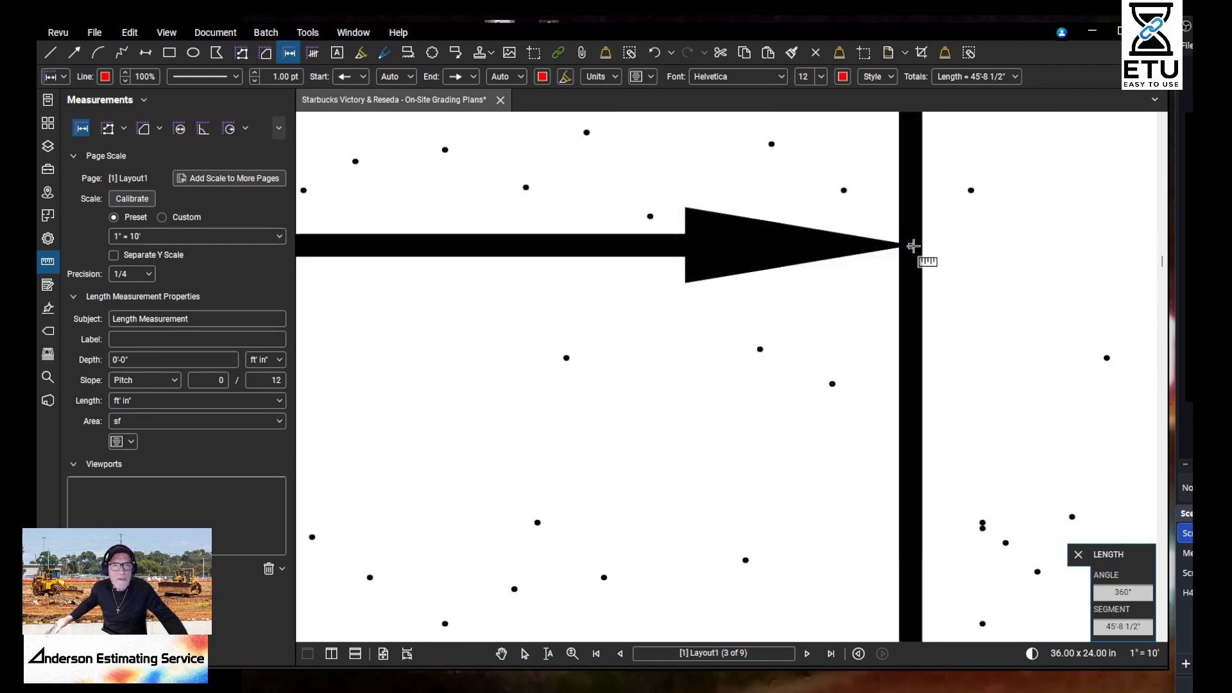
click(913, 246)
scroll(924, 266, down, 6)
drag(649, 315, 1126, 347)
scroll(697, 322, up, 3)
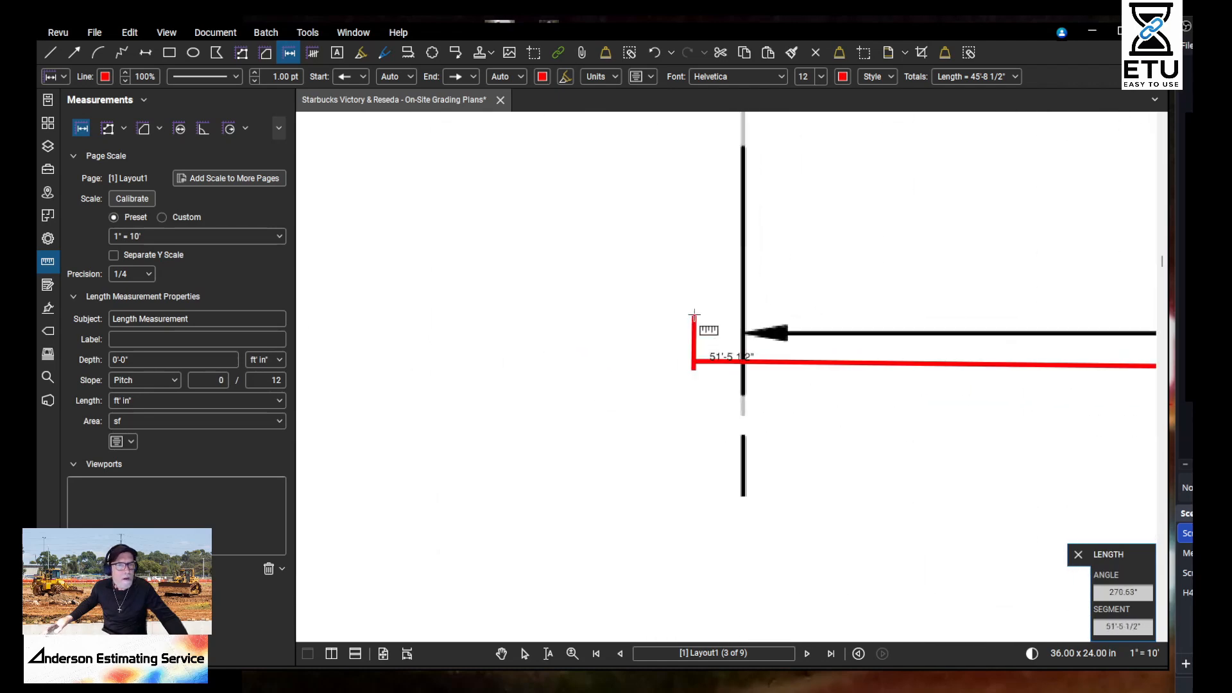
click(742, 332)
drag(965, 354, 557, 271)
scroll(619, 280, down, 5)
drag(482, 380, 787, 373)
drag(999, 380, 656, 376)
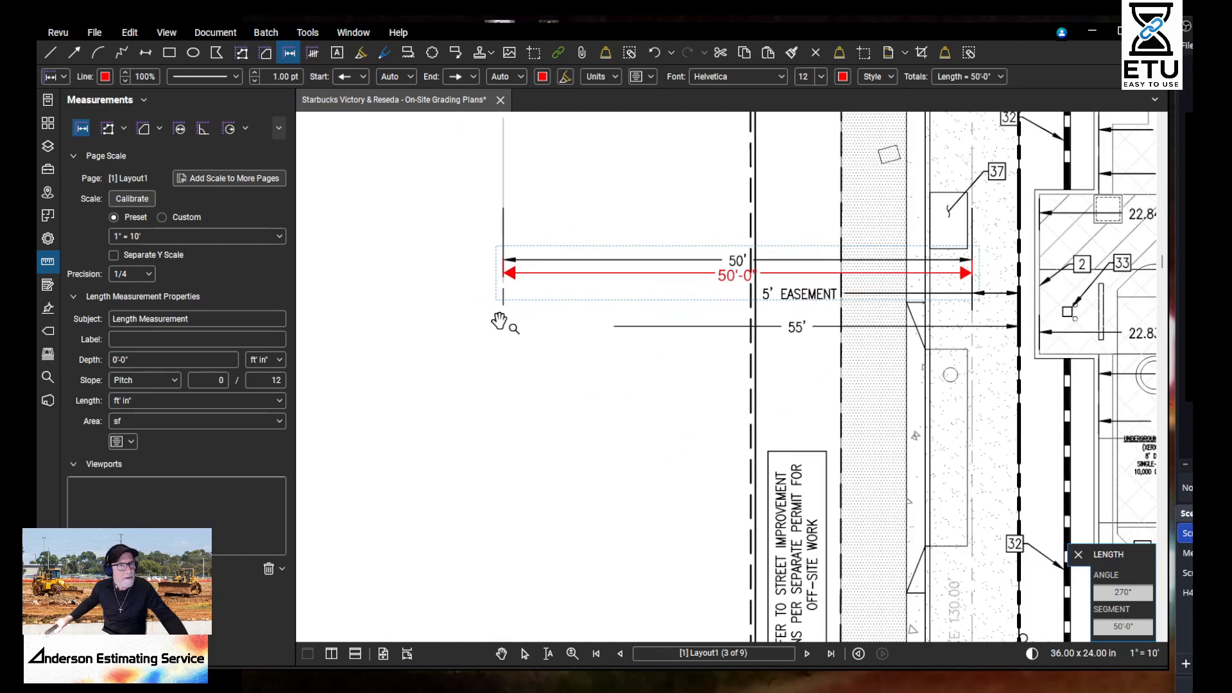
Step: Leave the length tool and set the length unit of the measurement on the 50' dimension to ft
right_click(645, 361)
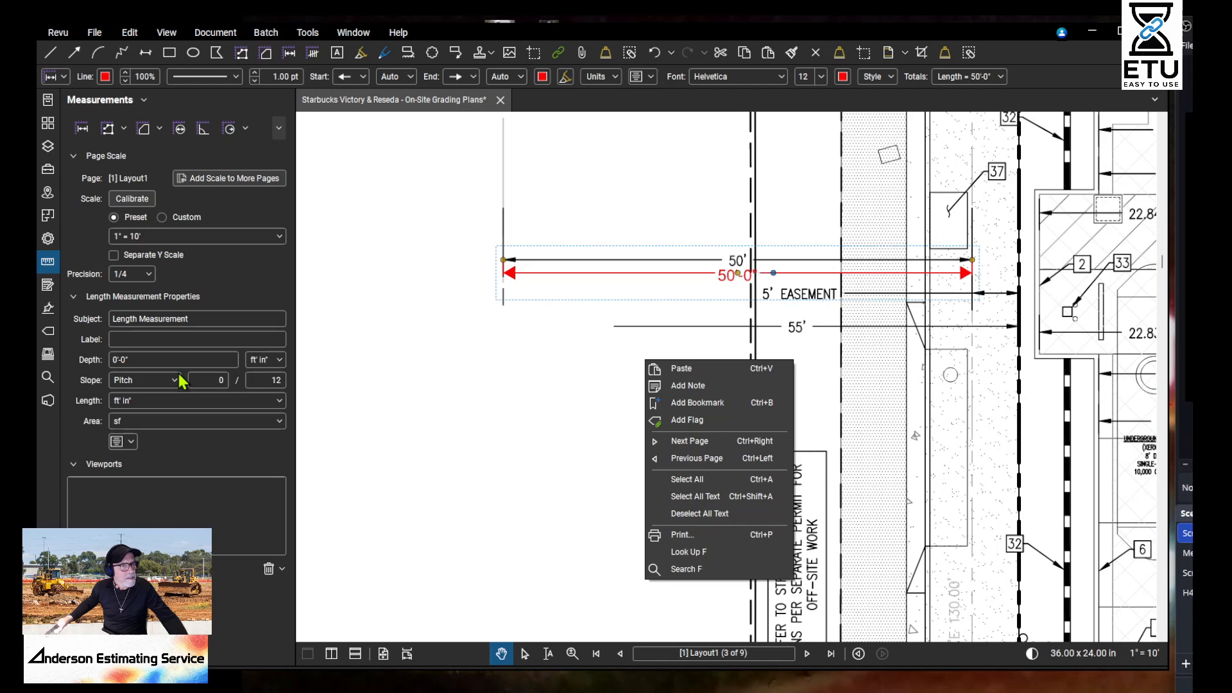
click(159, 405)
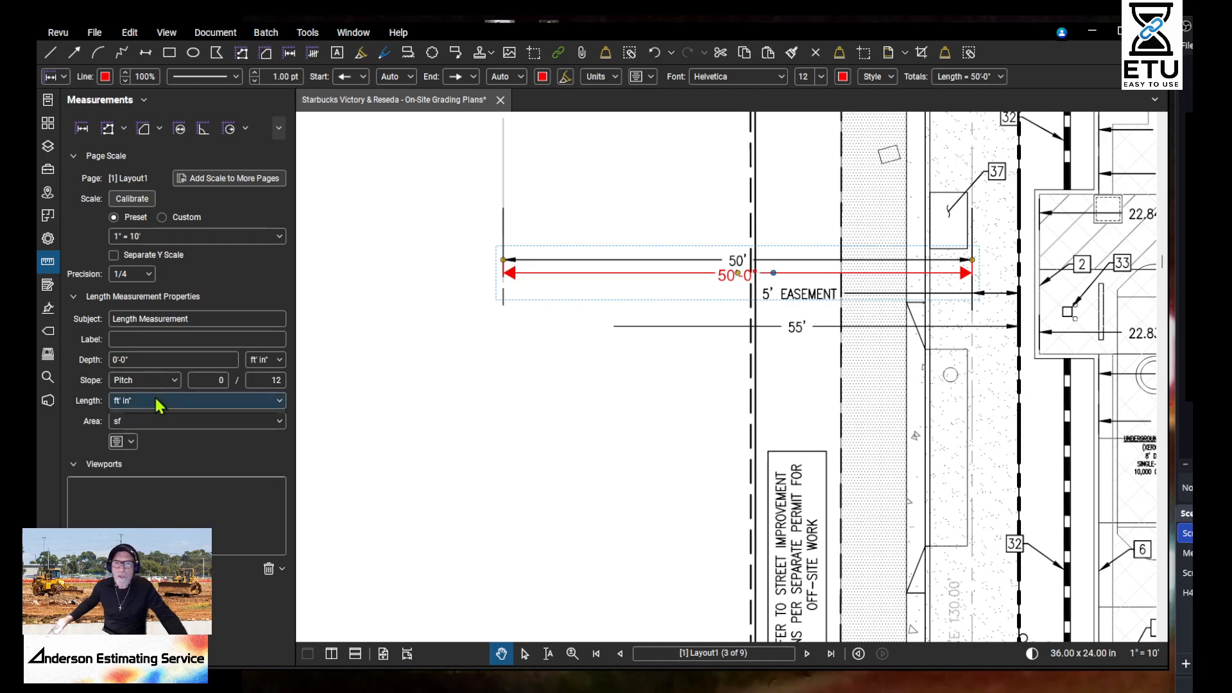
click(158, 406)
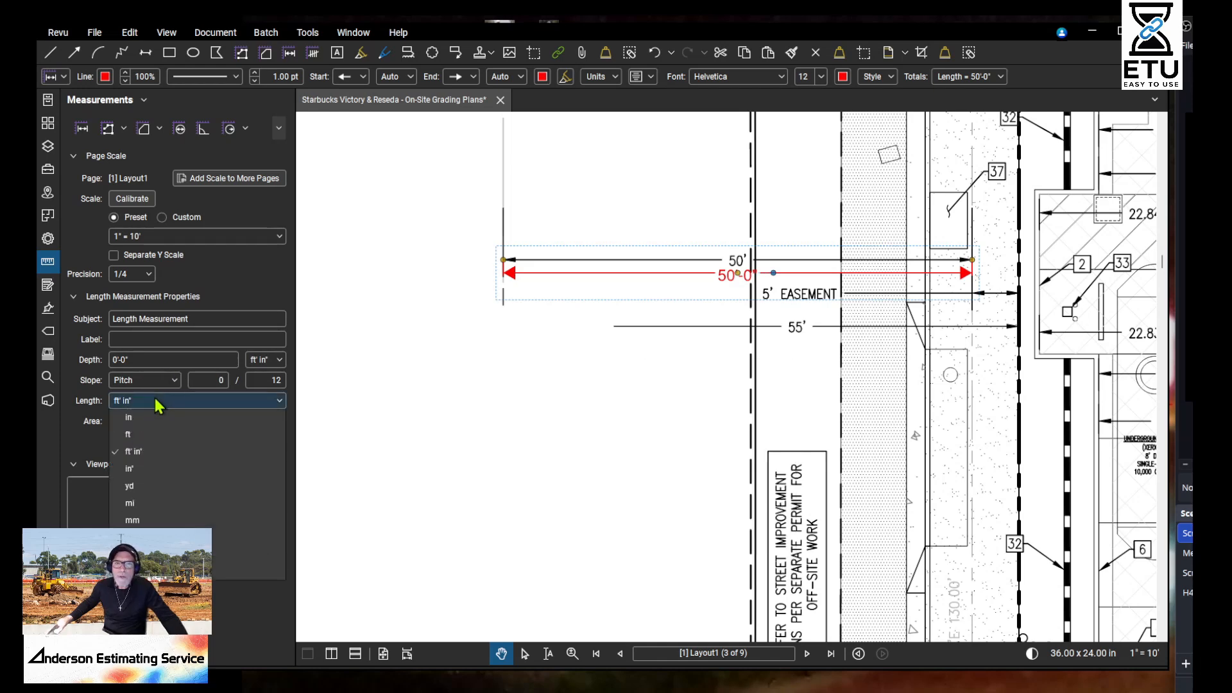
click(211, 435)
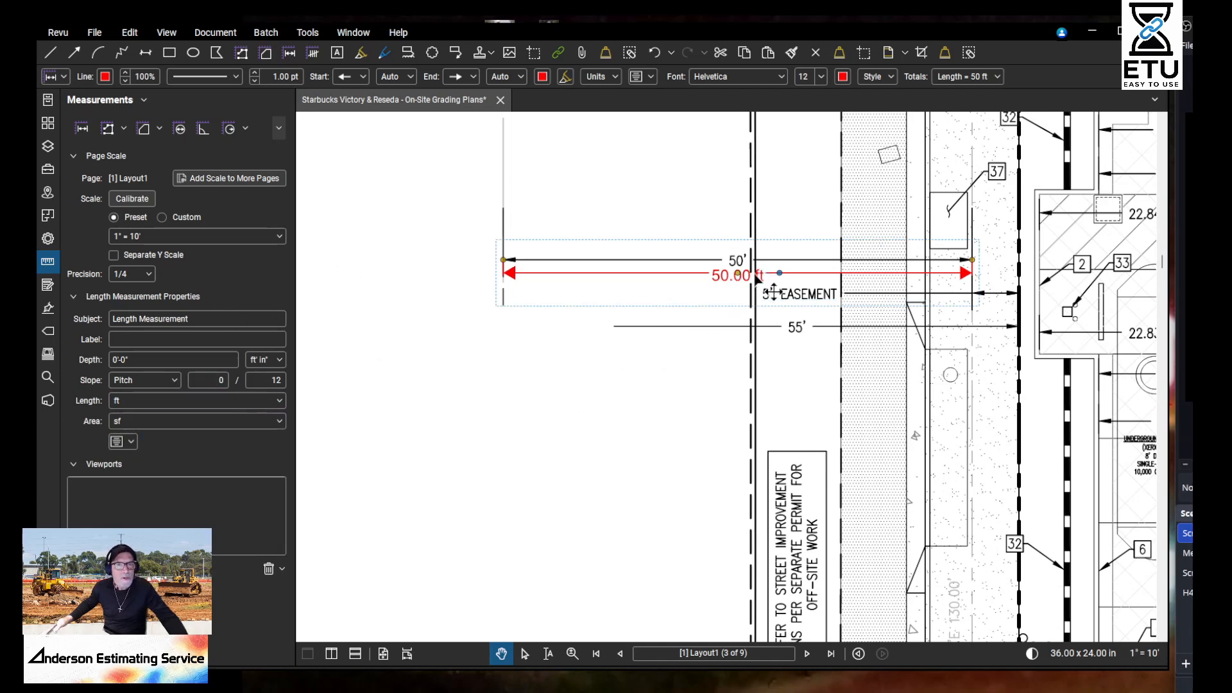
Step: Try measurement precisions of 1/2 and 1, and finish with the precision set to 1/2
click(152, 276)
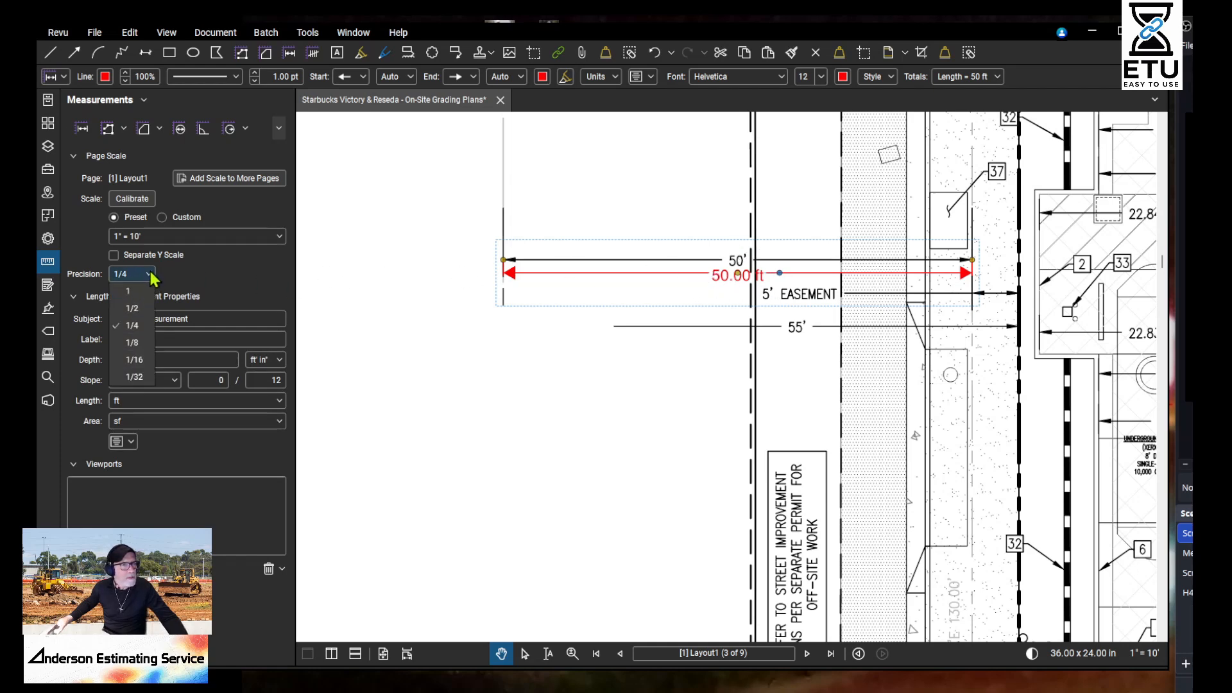
click(133, 309)
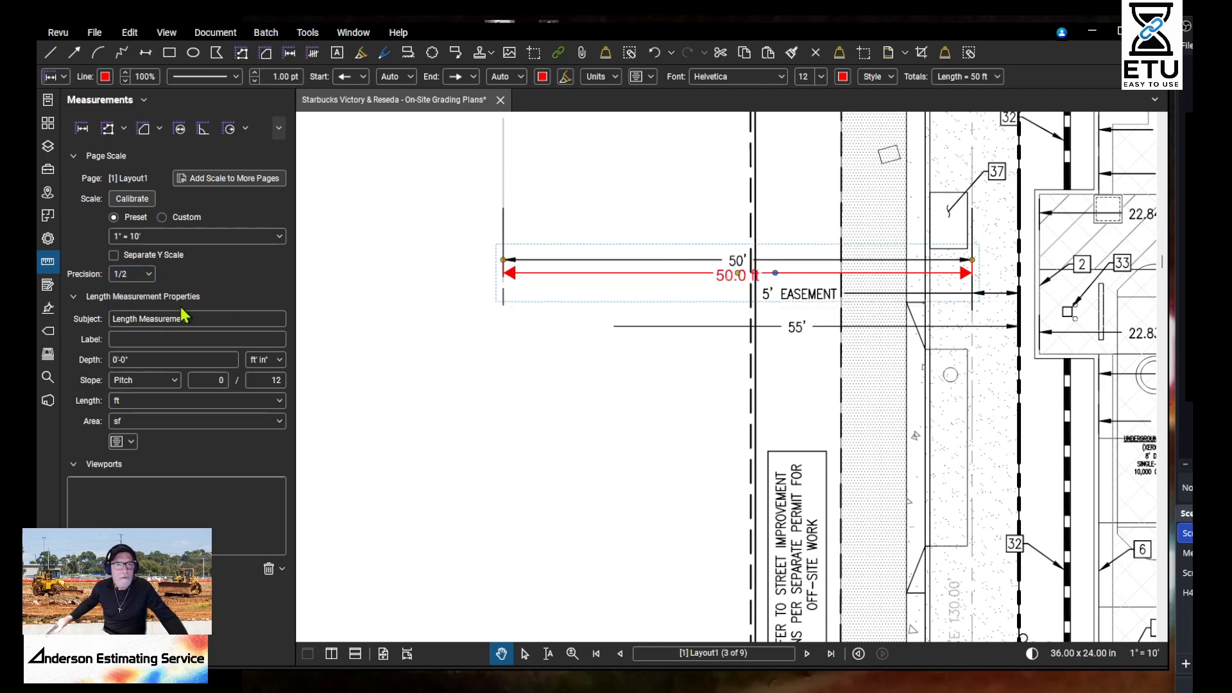
click(132, 275)
click(132, 292)
click(134, 275)
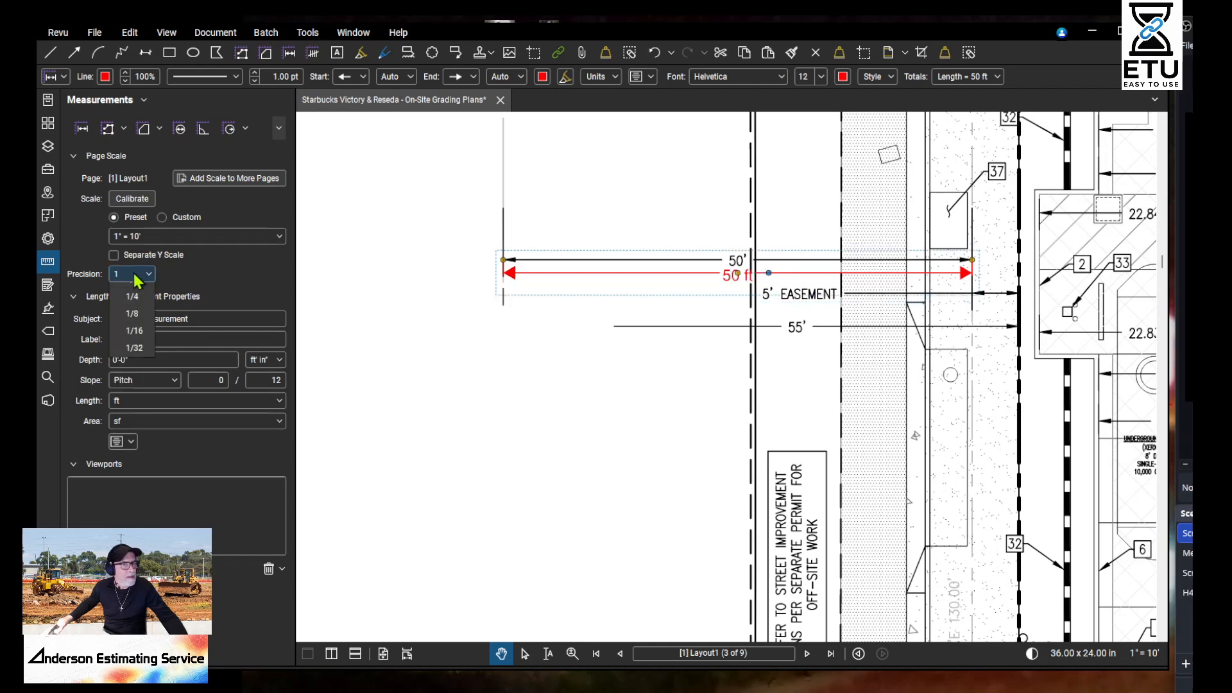
click(135, 308)
Step: Examine the parking area, the building surroundings and the concrete drive lane along the building's east side
drag(996, 346, 748, 327)
scroll(852, 298, down, 2)
drag(1138, 448, 679, 447)
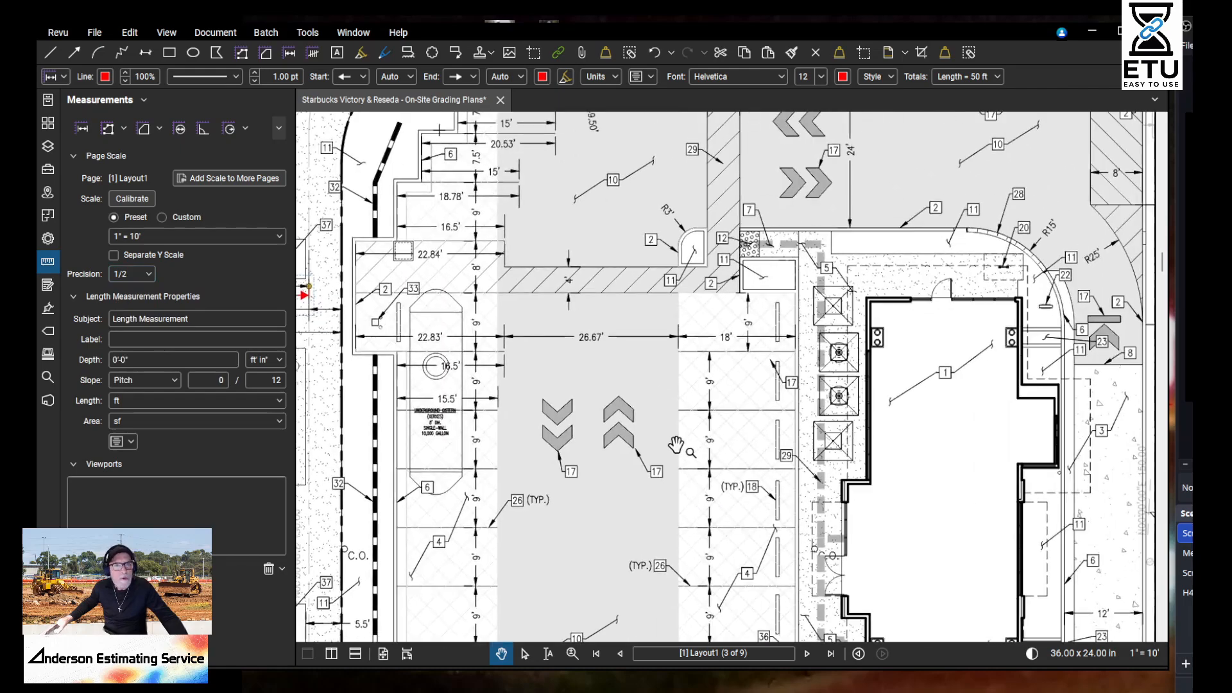
scroll(679, 444, down, 2)
drag(785, 258, 877, 372)
scroll(910, 457, down, 1)
drag(914, 463, 870, 510)
scroll(912, 391, up, 3)
drag(797, 348, 631, 148)
drag(875, 462, 823, 181)
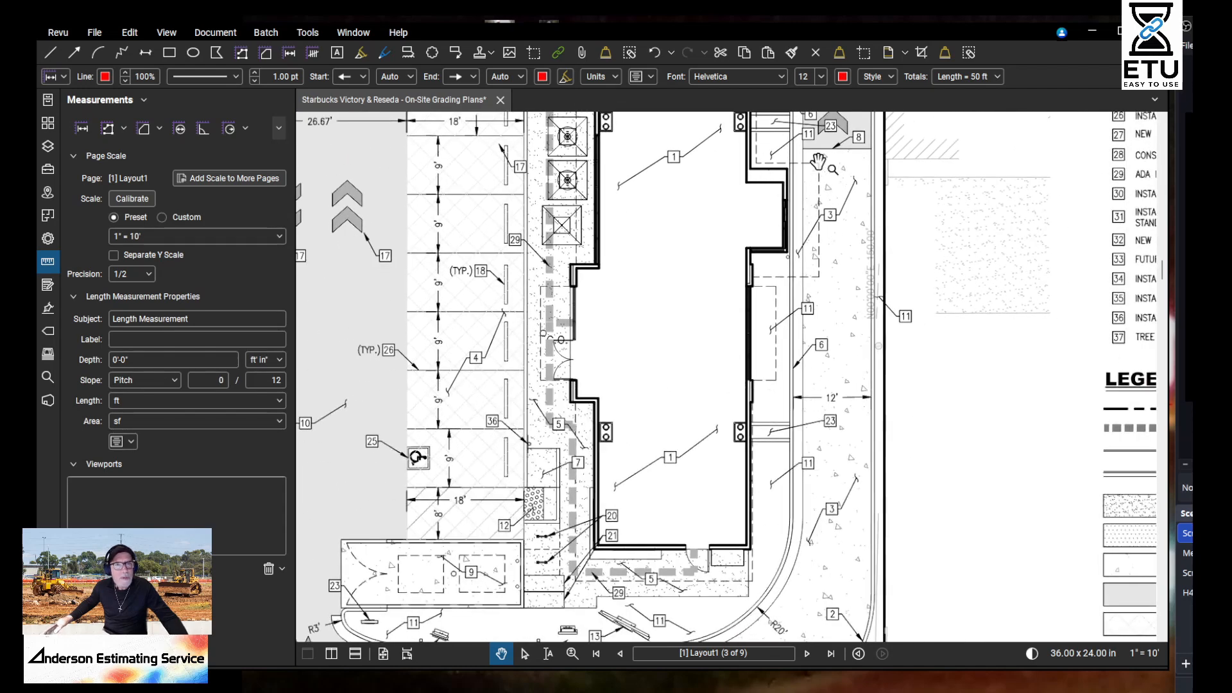
scroll(817, 161, up, 8)
drag(857, 244, 657, 279)
scroll(641, 377, down, 4)
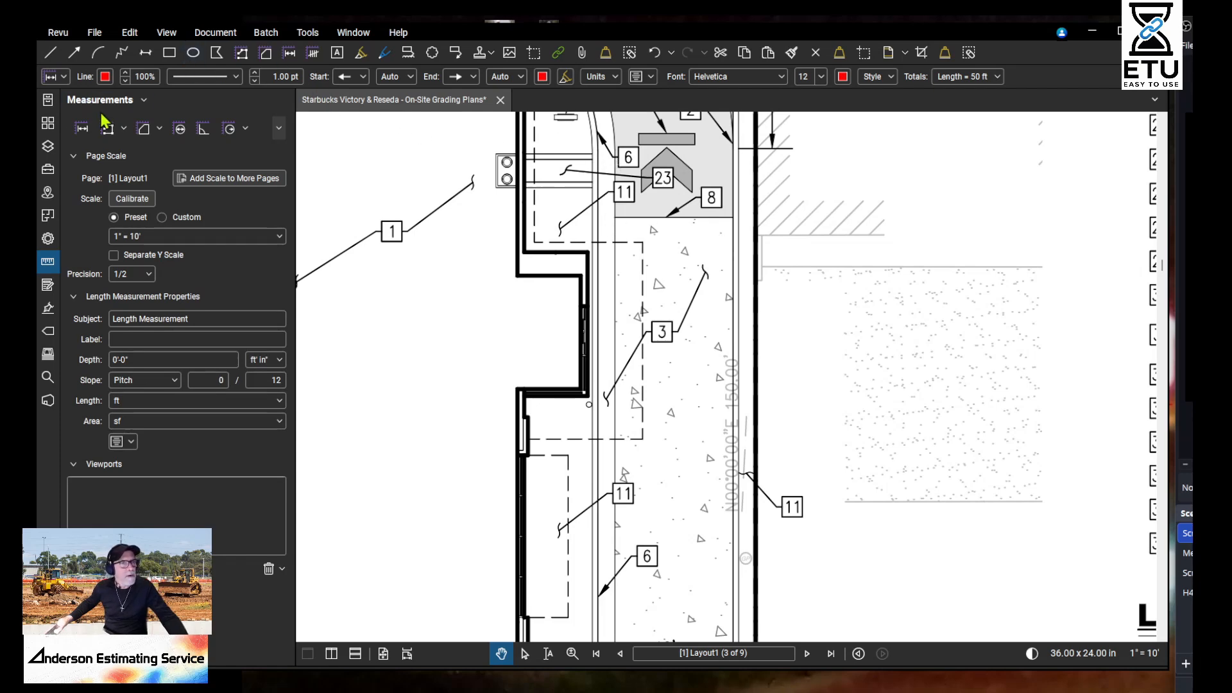
Step: Start an area measurement and give it the 10% Dots hatch for the concrete drive lane east of the building
click(144, 129)
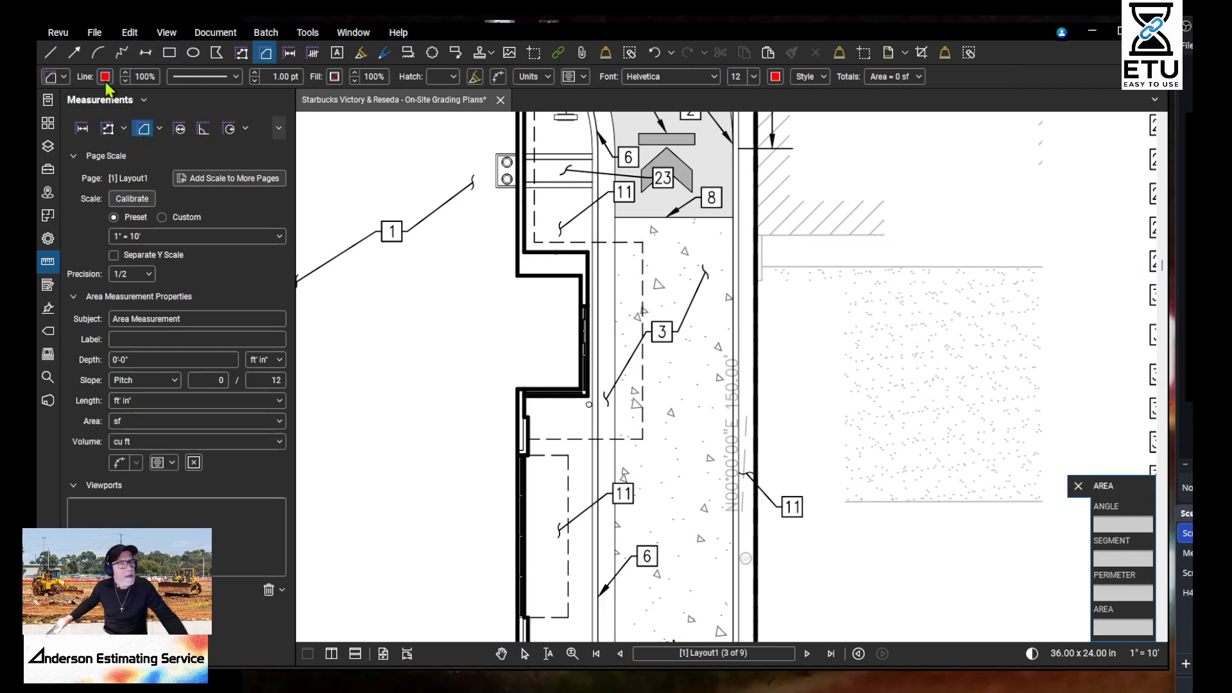
click(453, 80)
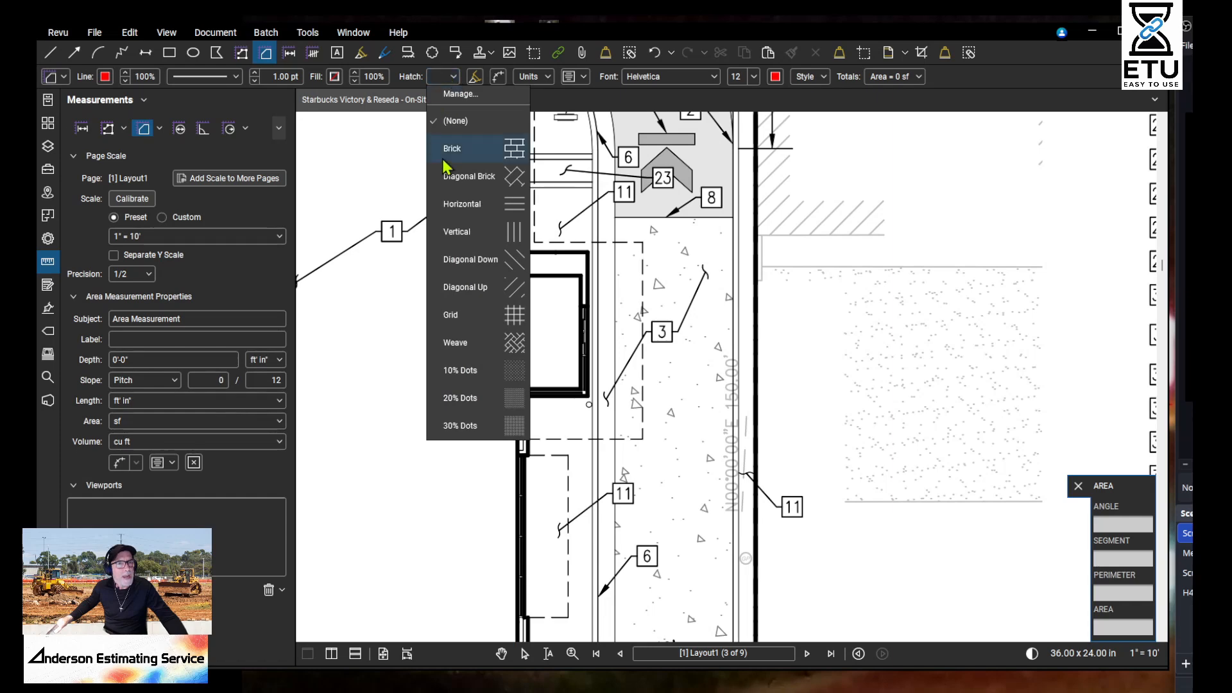
click(473, 372)
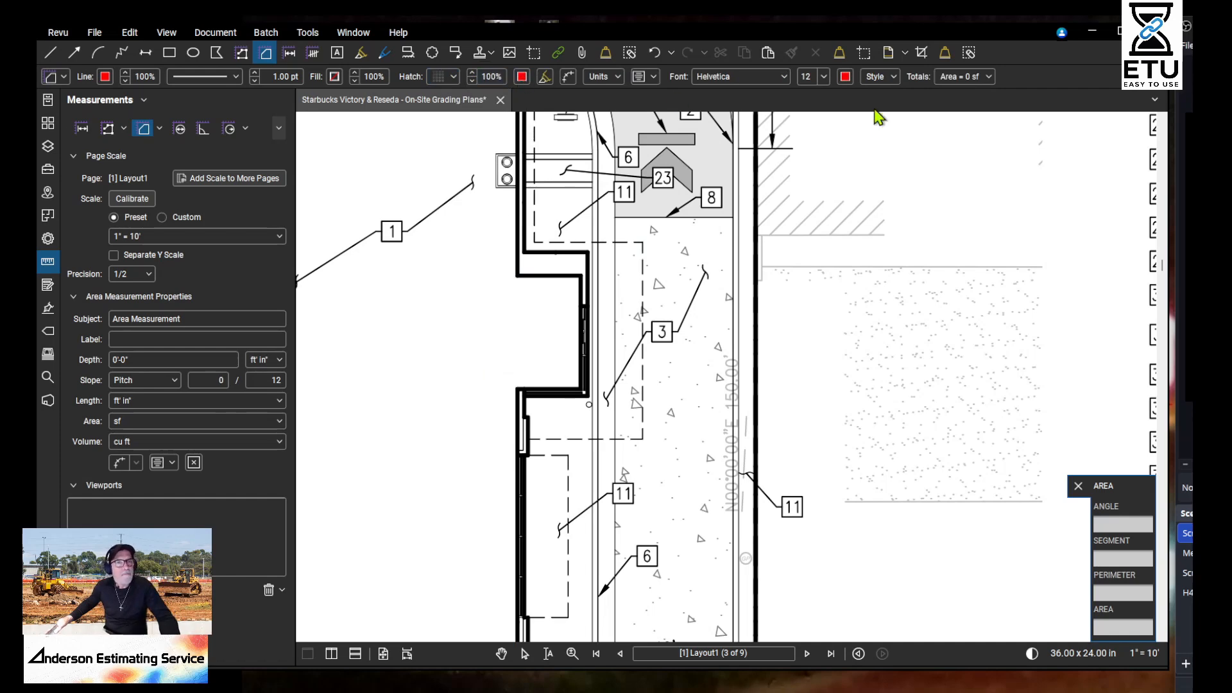
scroll(616, 225, up, 5)
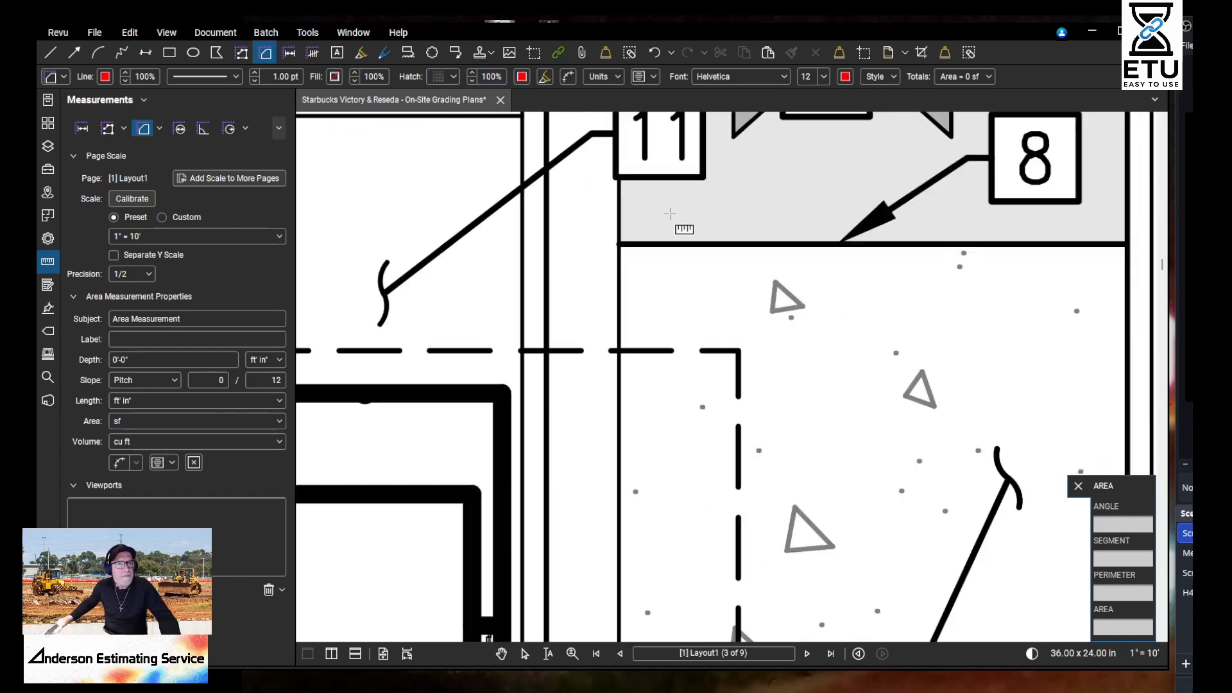
Step: Outline the concrete drive lane across its north end and down its straight east edge to the start of the R20' curve
click(615, 245)
scroll(757, 276, right, 5)
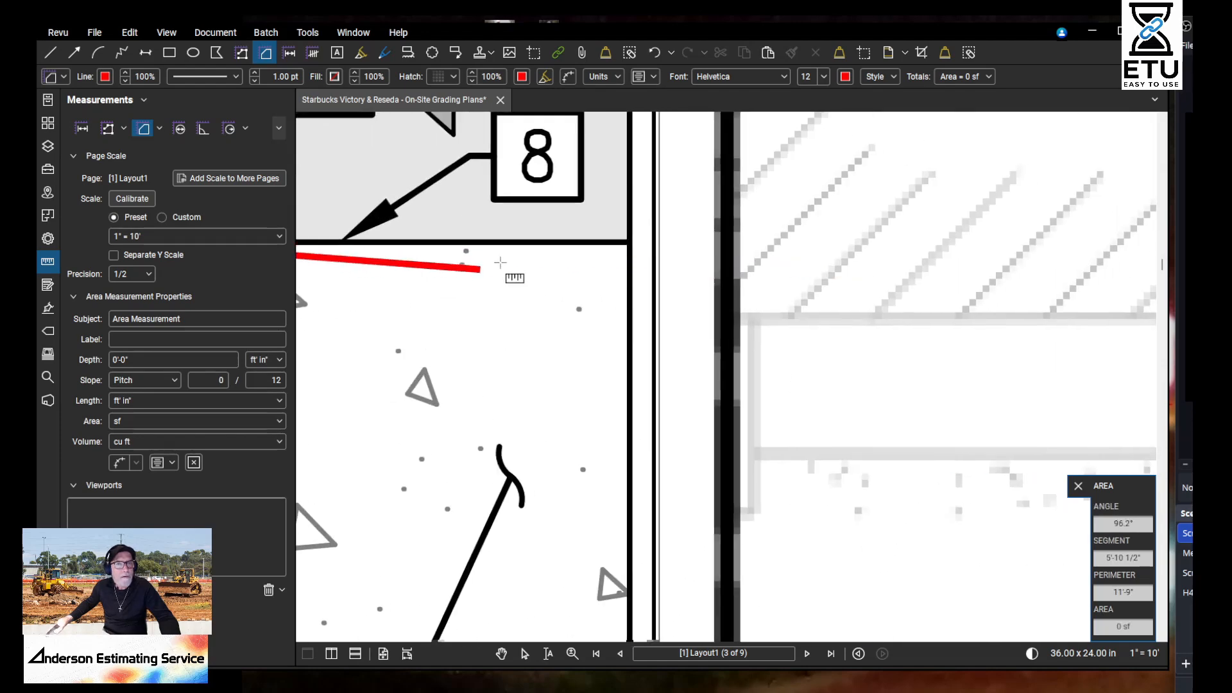
click(620, 243)
scroll(609, 430, down, 5)
scroll(648, 173, down, 4)
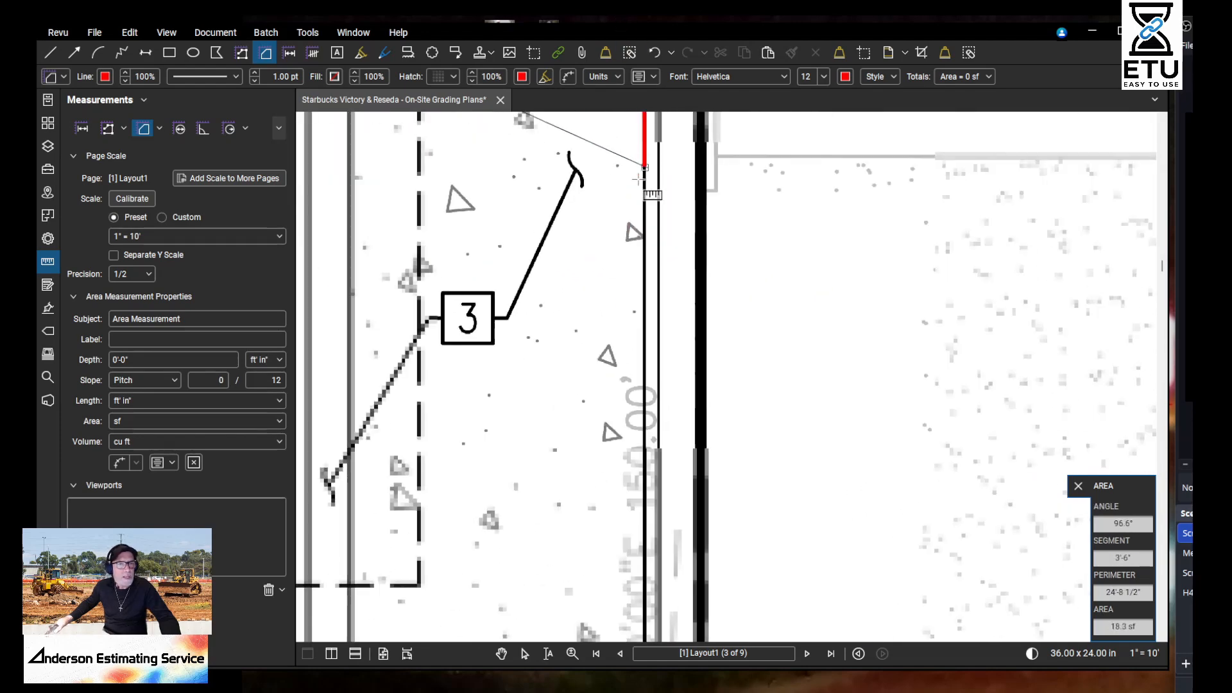
drag(584, 499, 657, 154)
scroll(688, 325, up, 5)
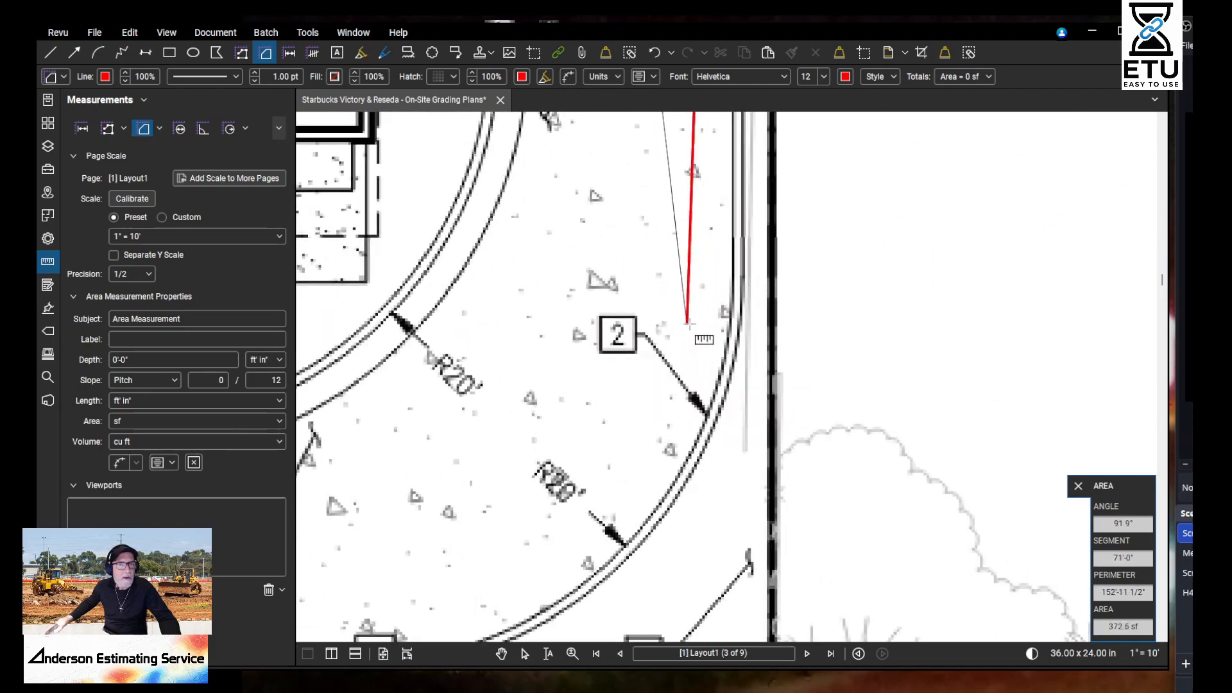
click(732, 290)
click(729, 328)
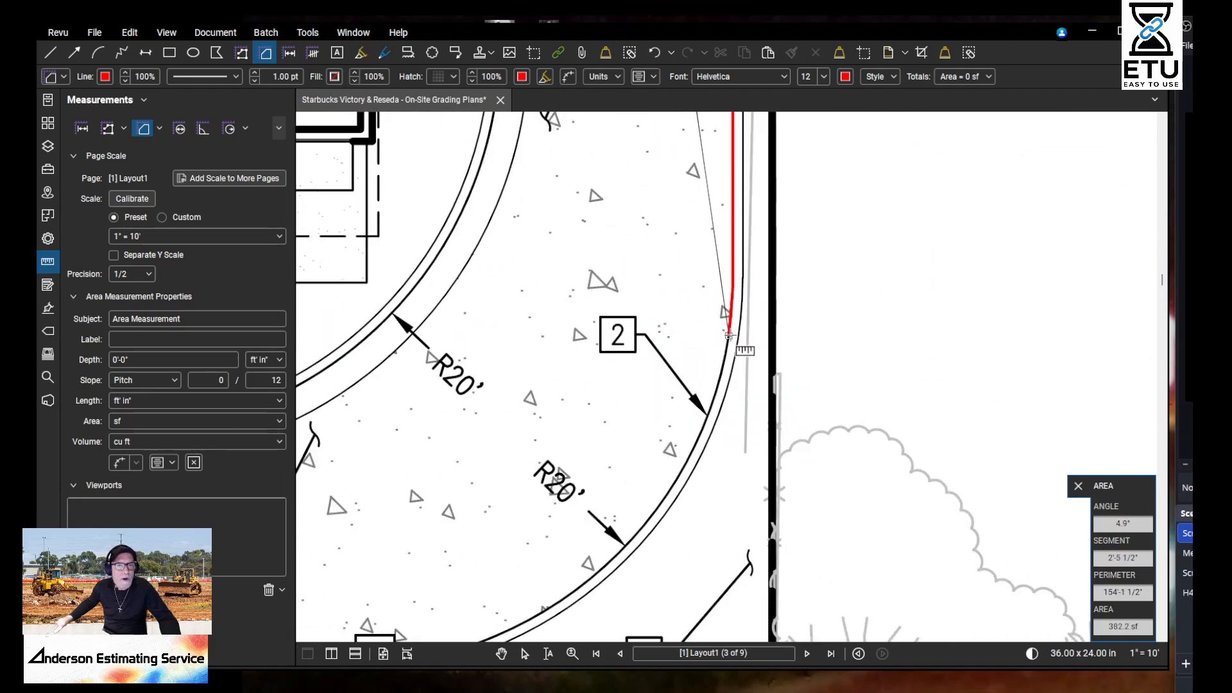
Step: Continue the area outline point by point around the lane's outer R20' curve to the straight south edge
click(715, 394)
drag(683, 428, 731, 315)
click(752, 311)
click(735, 352)
click(712, 387)
drag(652, 466, 755, 312)
click(787, 270)
click(758, 299)
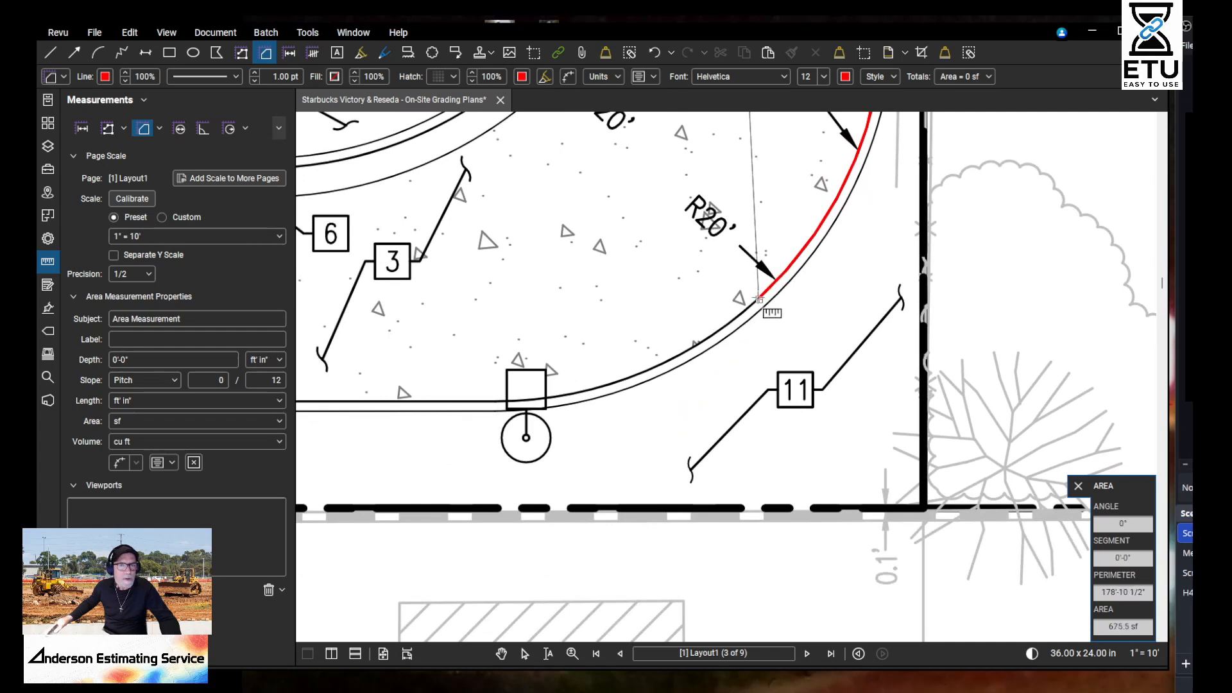
click(725, 326)
click(692, 348)
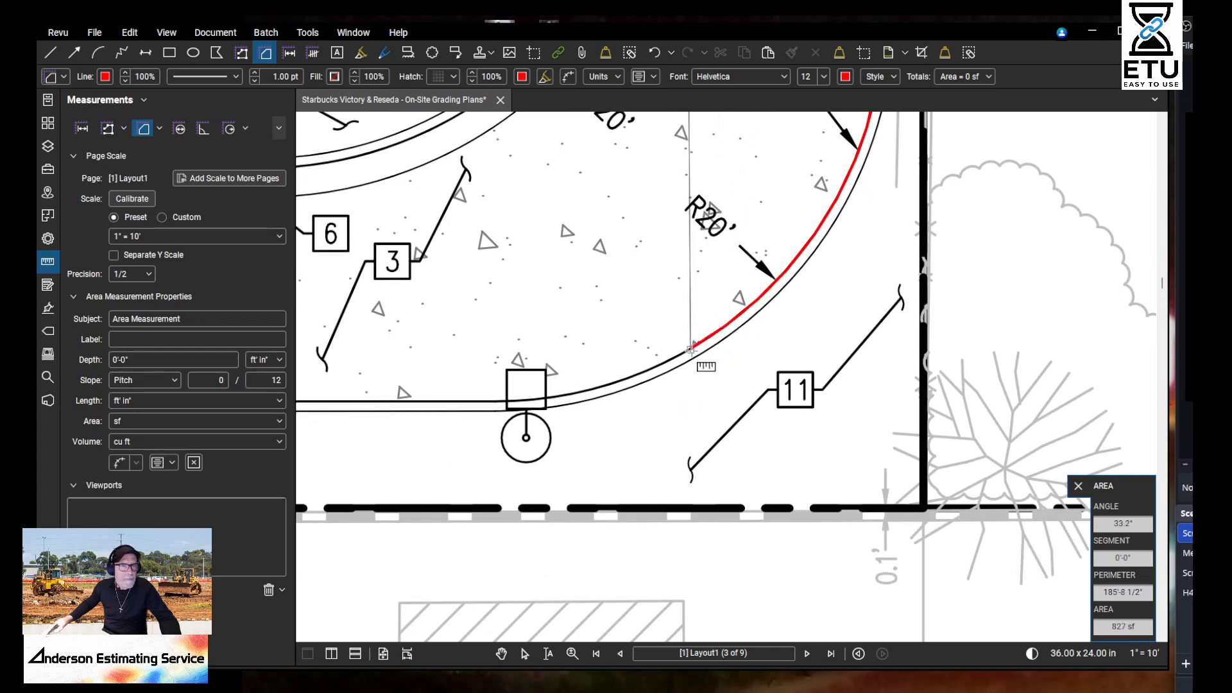
click(640, 374)
drag(628, 385, 874, 258)
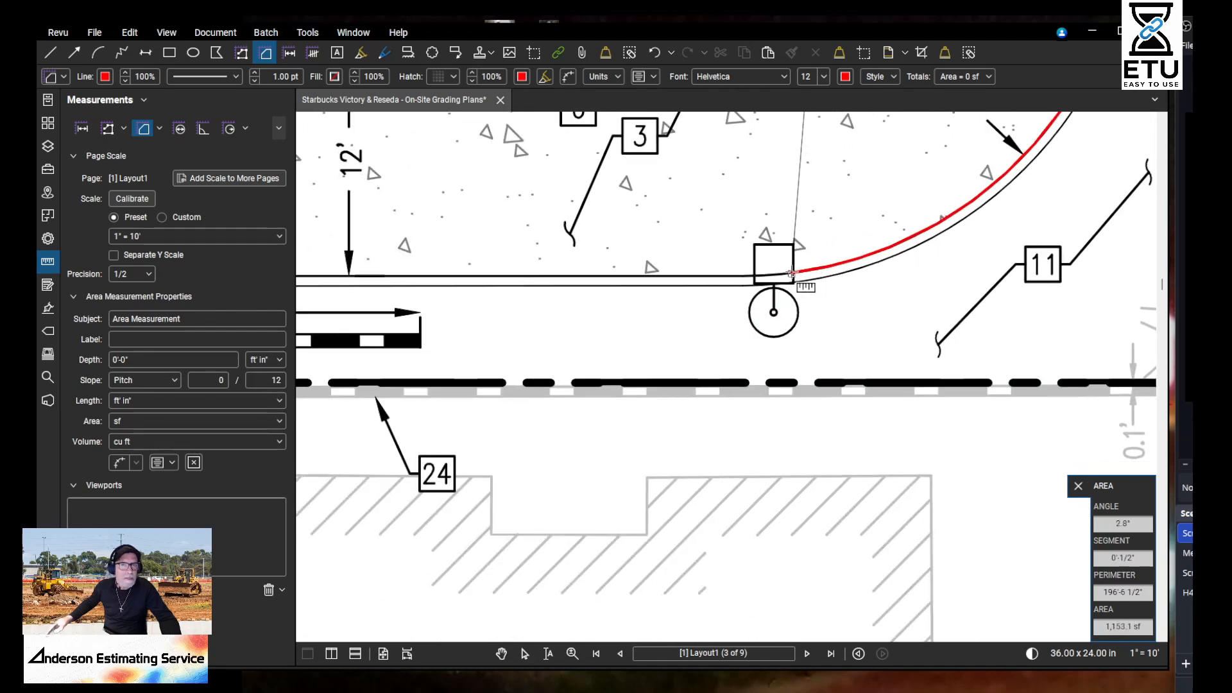
click(772, 276)
Step: Run the area outline along the lane's south edge and up its west end, where the concrete meets the grey pavement
drag(529, 268, 1034, 280)
scroll(922, 305, down, 2)
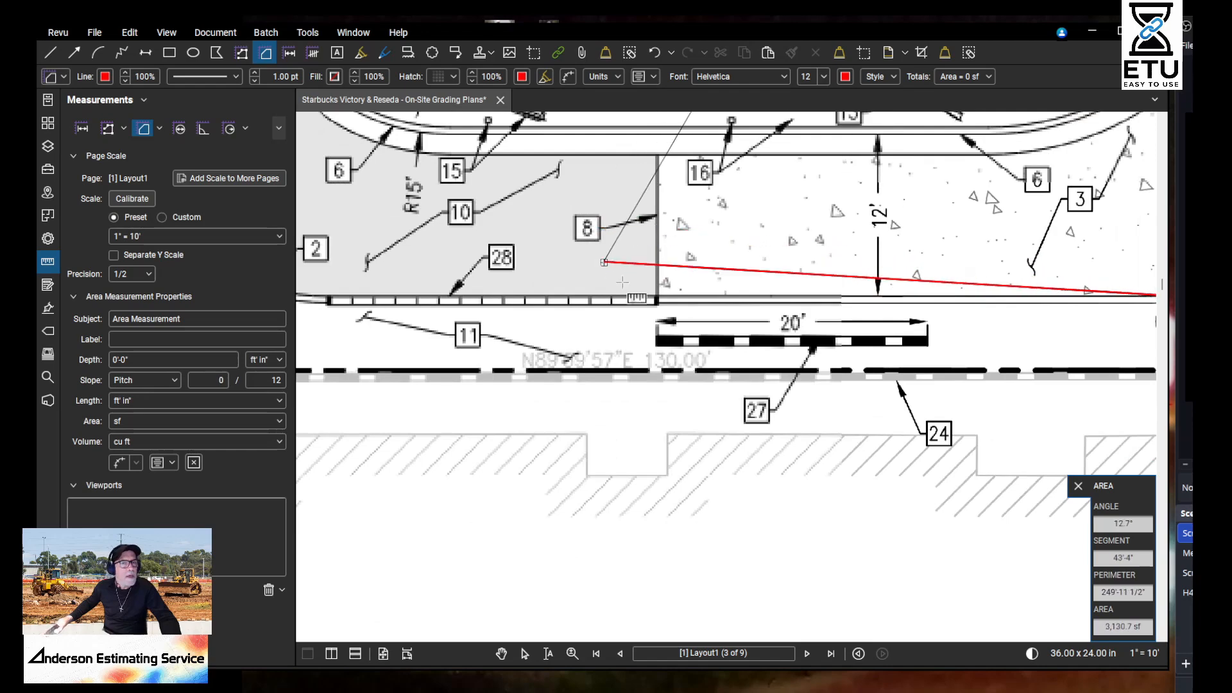
click(657, 297)
click(657, 154)
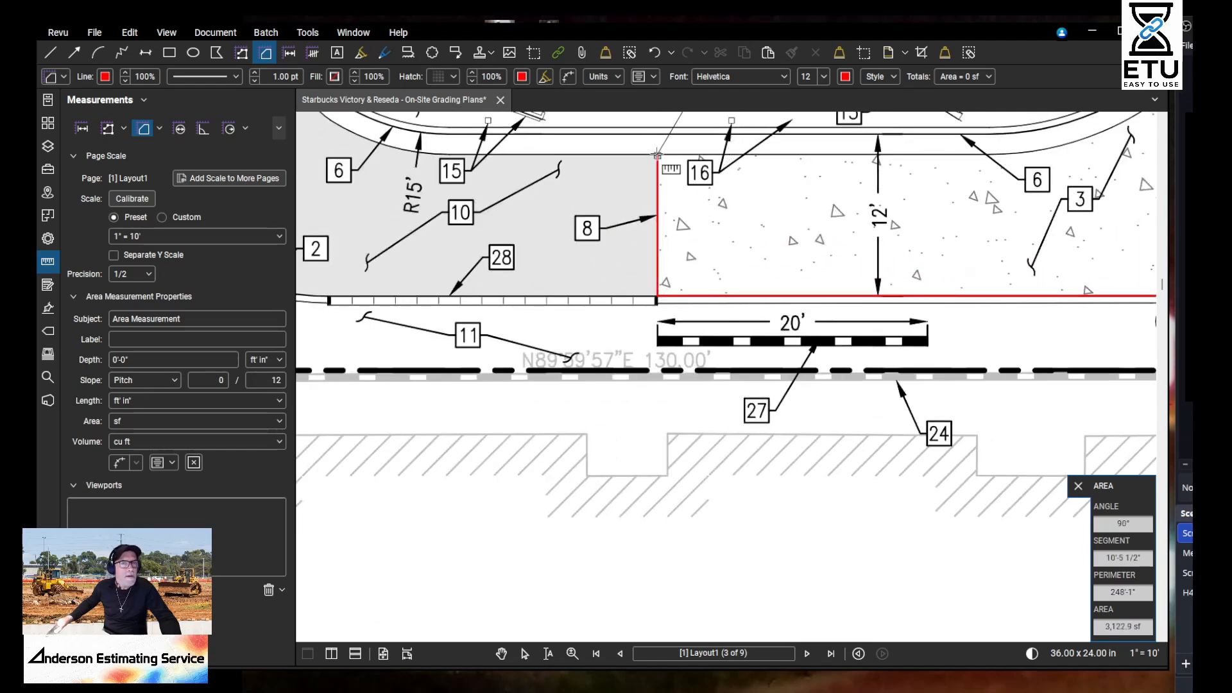
Step: Trace the lane's inner edge eastward and around the inner R20' curve south-east of the building
scroll(836, 231, down, 1)
drag(834, 234, 558, 454)
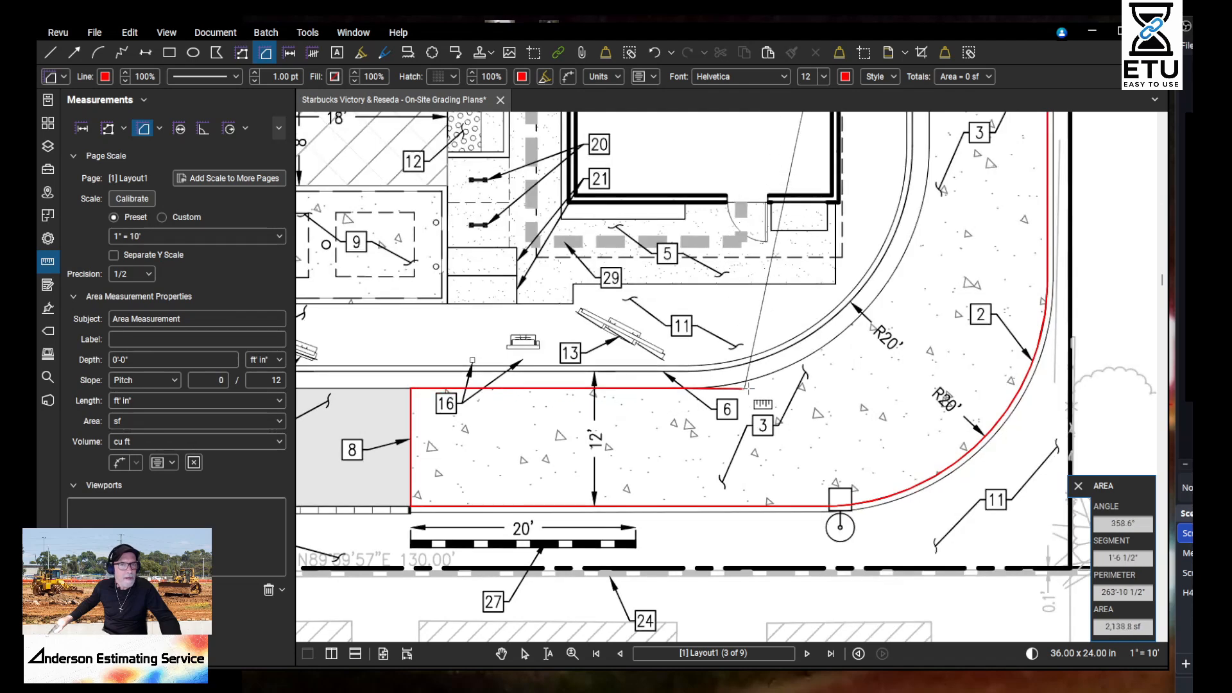
click(718, 386)
click(741, 382)
click(778, 371)
click(830, 342)
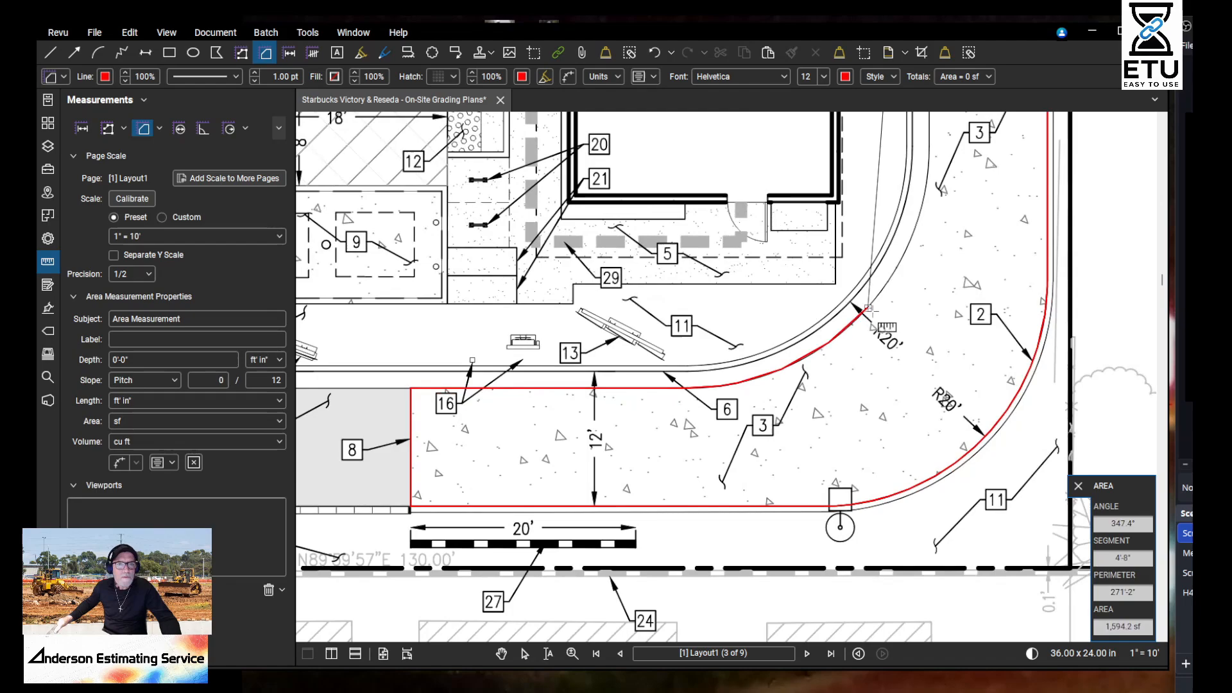
scroll(871, 306, down, 5)
scroll(794, 465, up, 3)
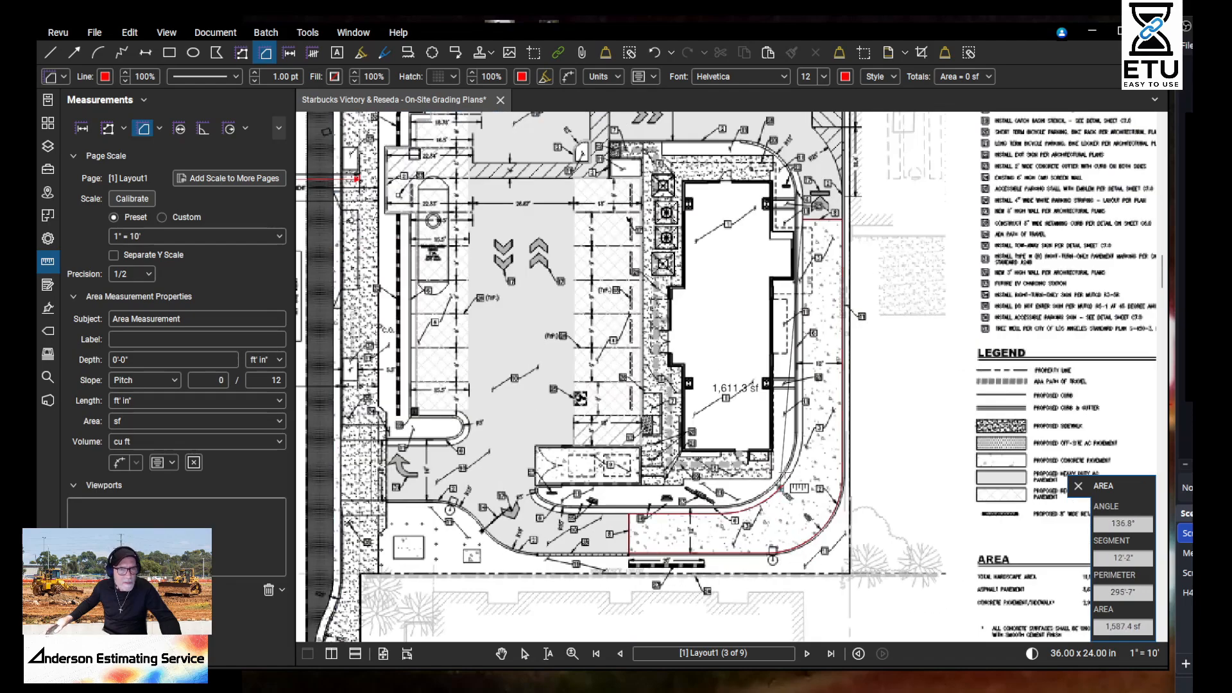
scroll(795, 466, up, 4)
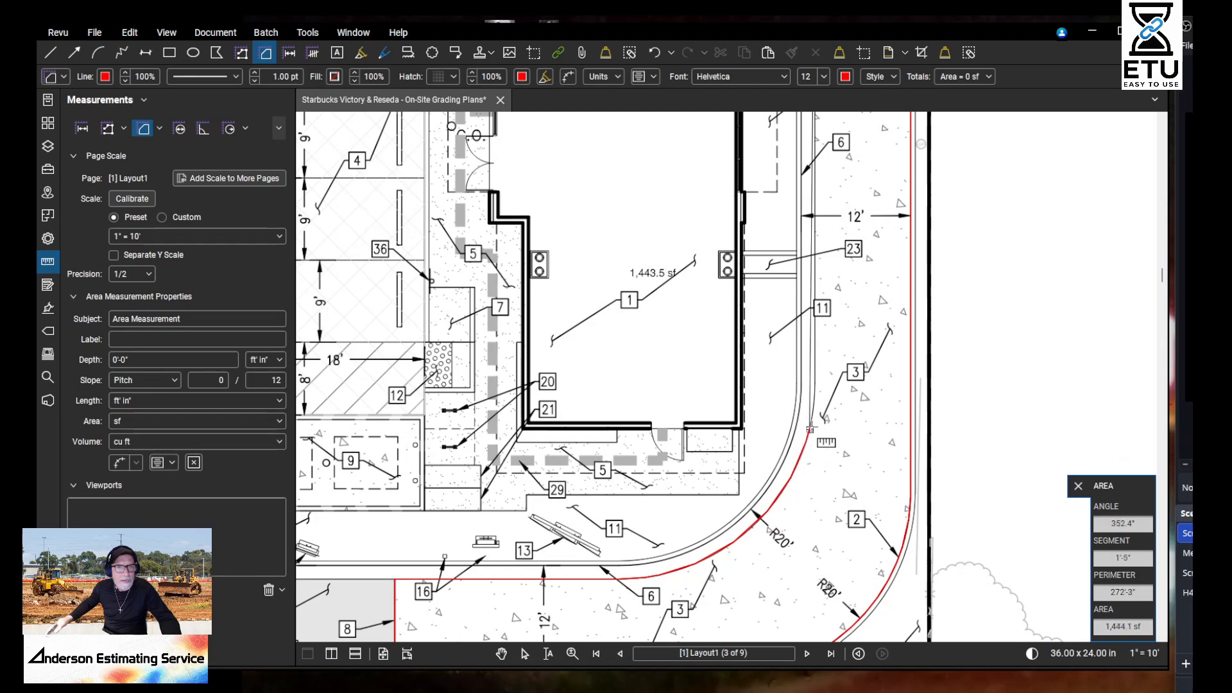
Step: Take the outline up the lane's inner edge to close the area at the north end, and leave the area tool
drag(820, 284, 837, 473)
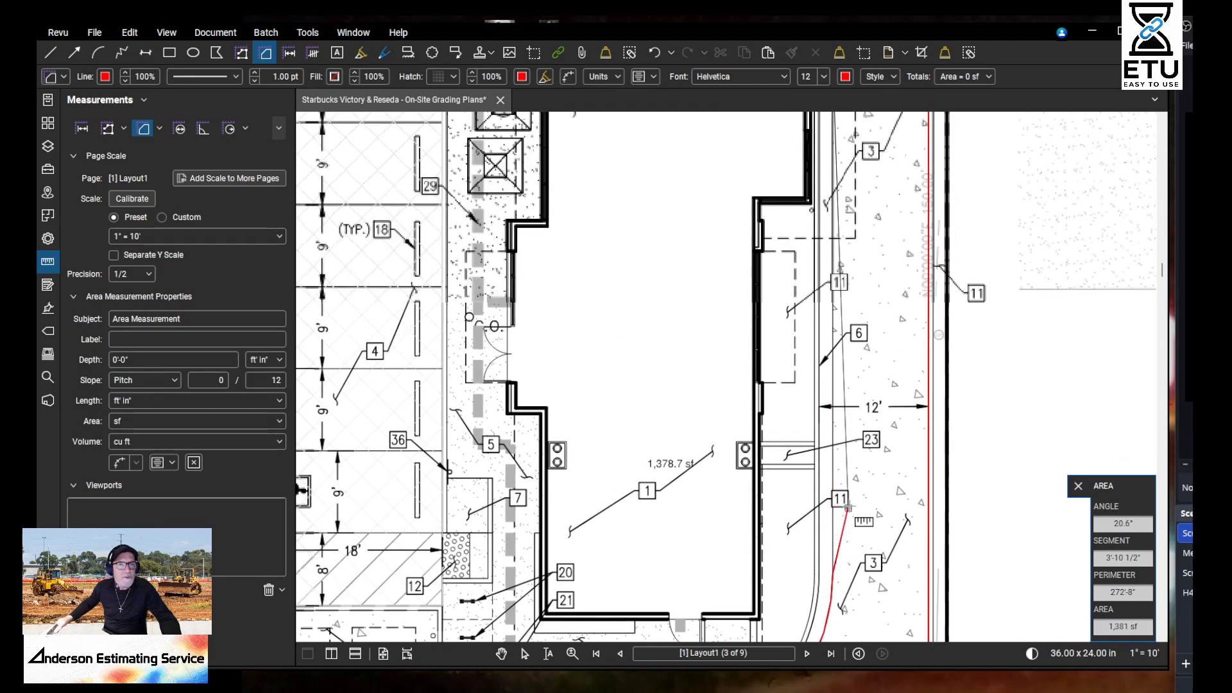
scroll(854, 498, down, 2)
drag(831, 226, 860, 517)
scroll(859, 519, up, 2)
scroll(854, 519, up, 1)
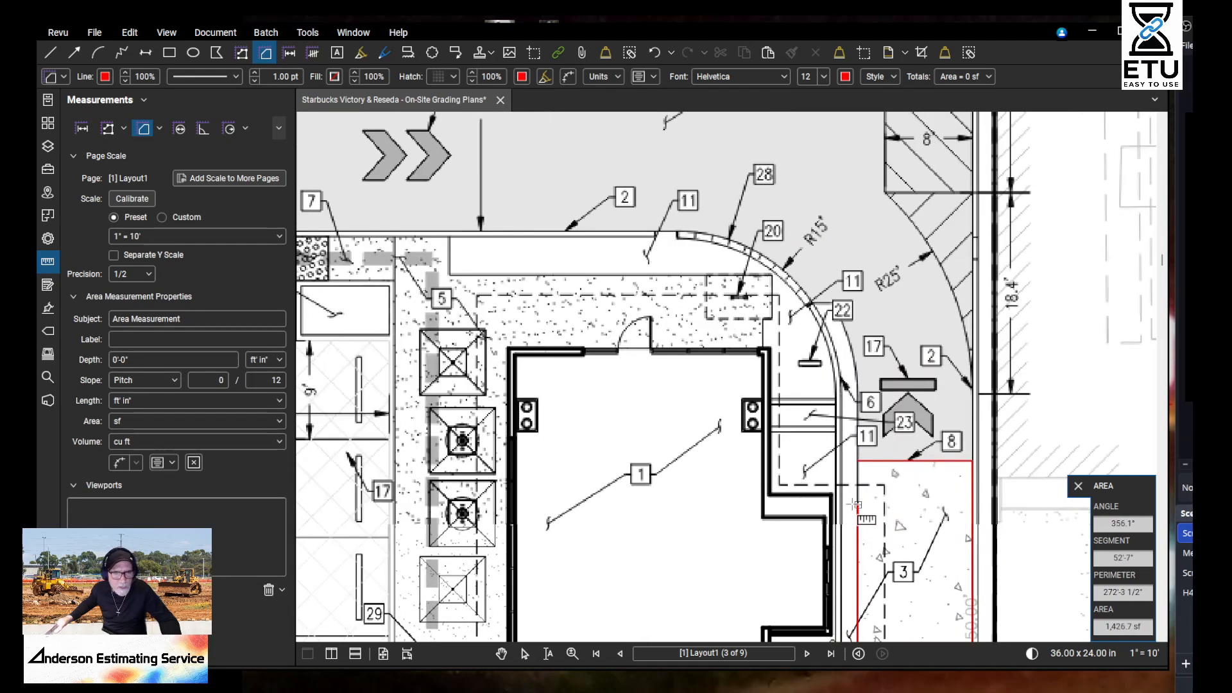
double_click(857, 514)
drag(1037, 545, 1033, 507)
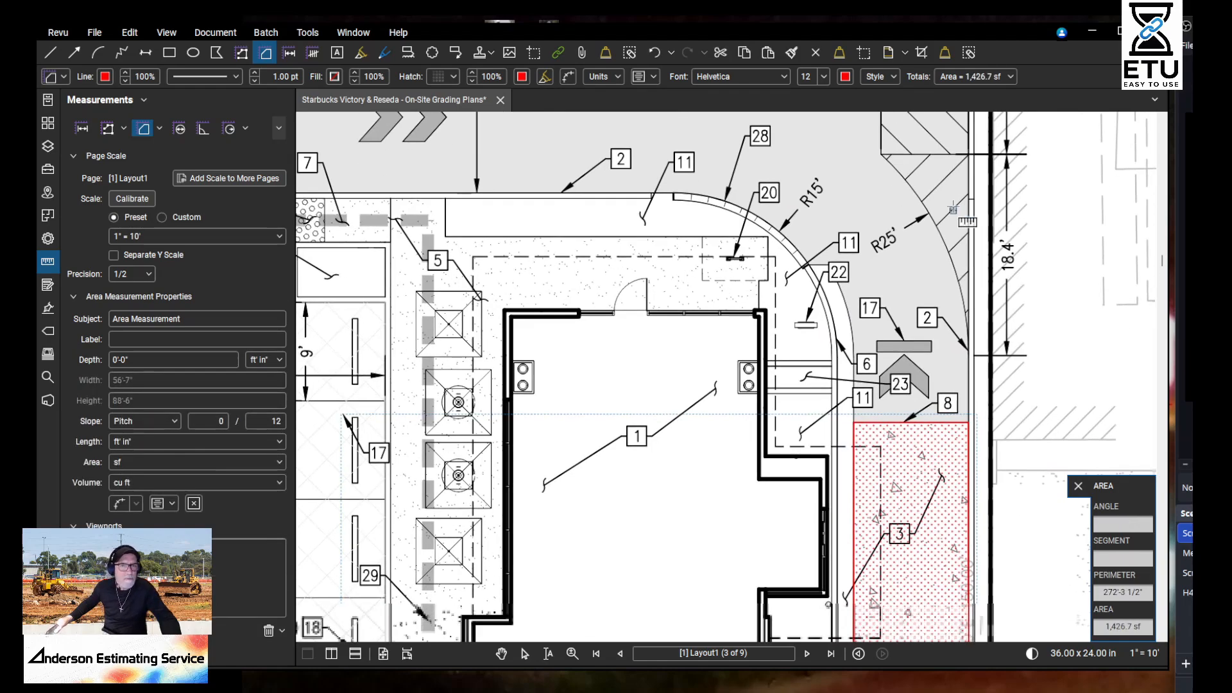
scroll(942, 258, down, 4)
drag(813, 424, 1018, 124)
drag(870, 438, 830, 494)
scroll(893, 447, down, 2)
drag(885, 308, 853, 584)
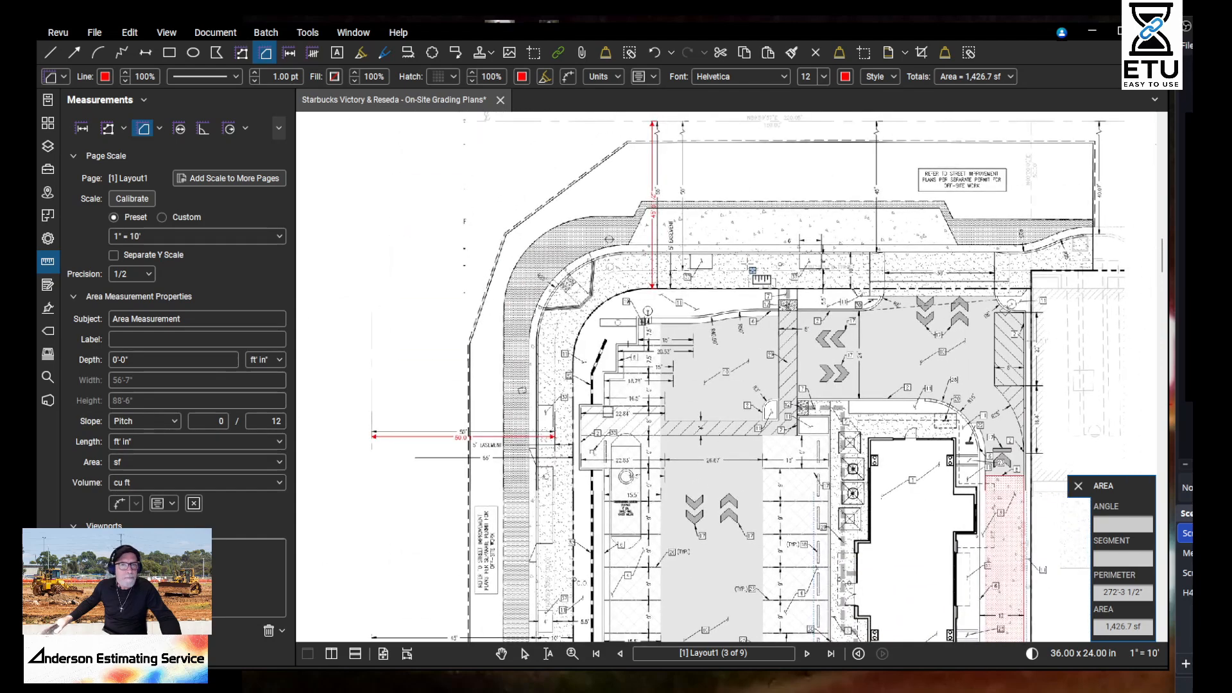
key(Escape)
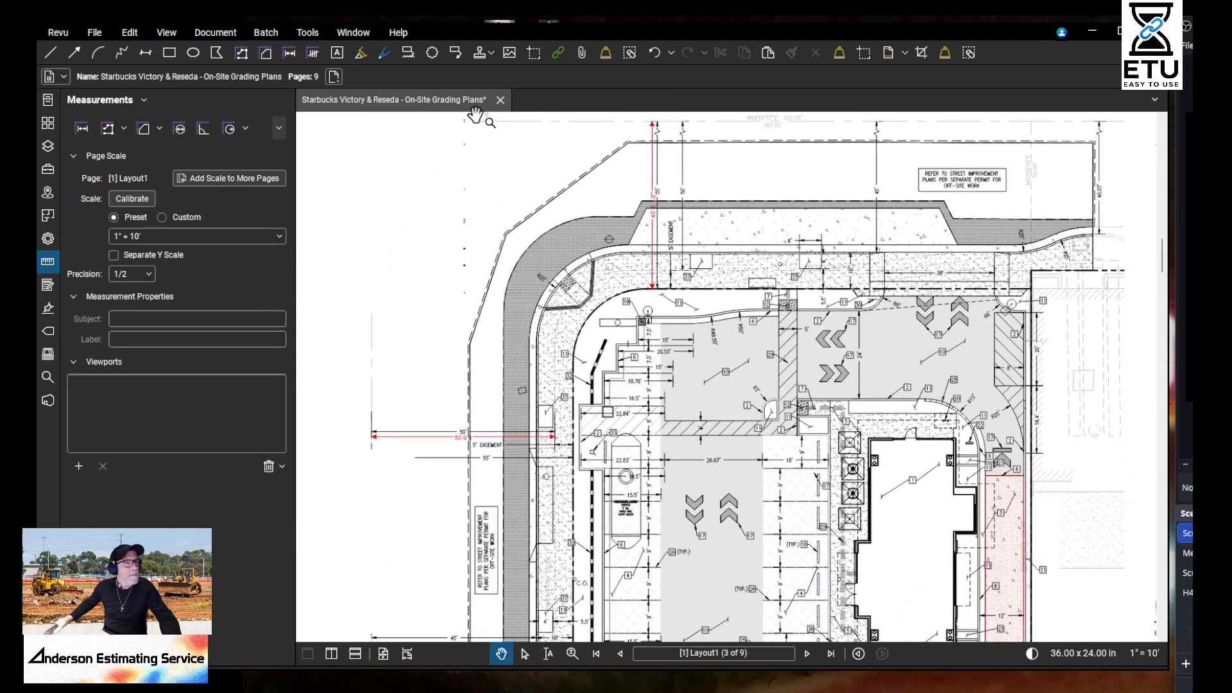
Step: Start a new area measurement with the Horizontal hatch, a green hatch colour and green text
click(142, 131)
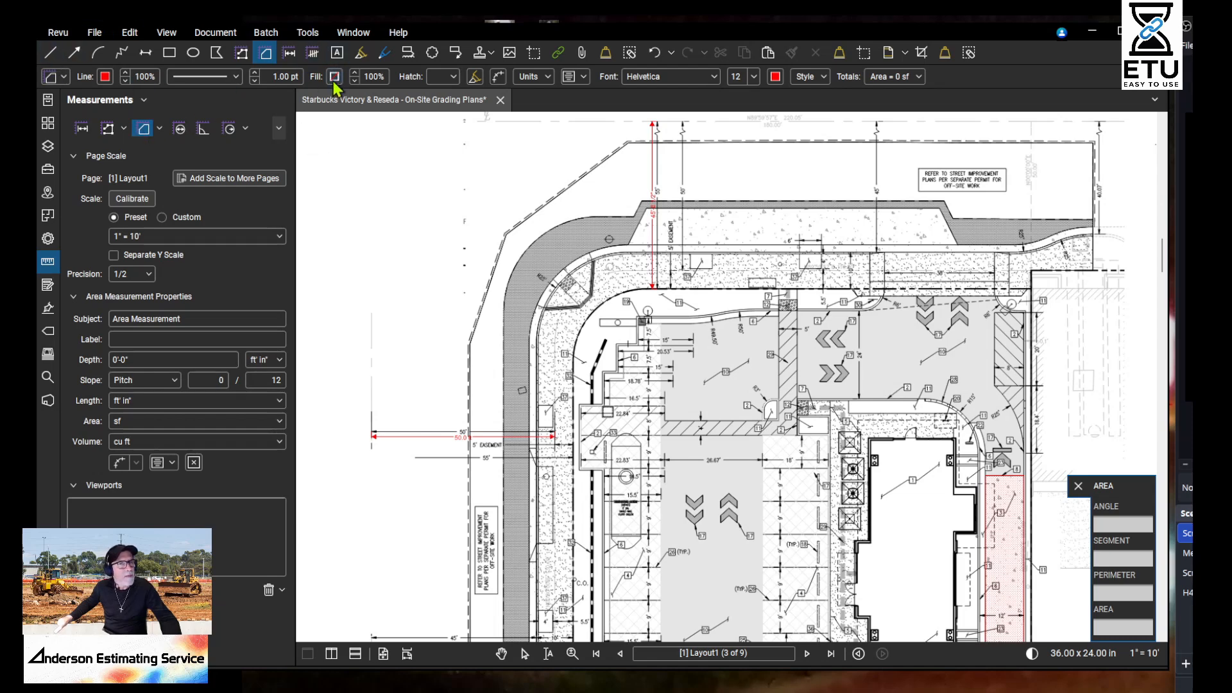
click(447, 80)
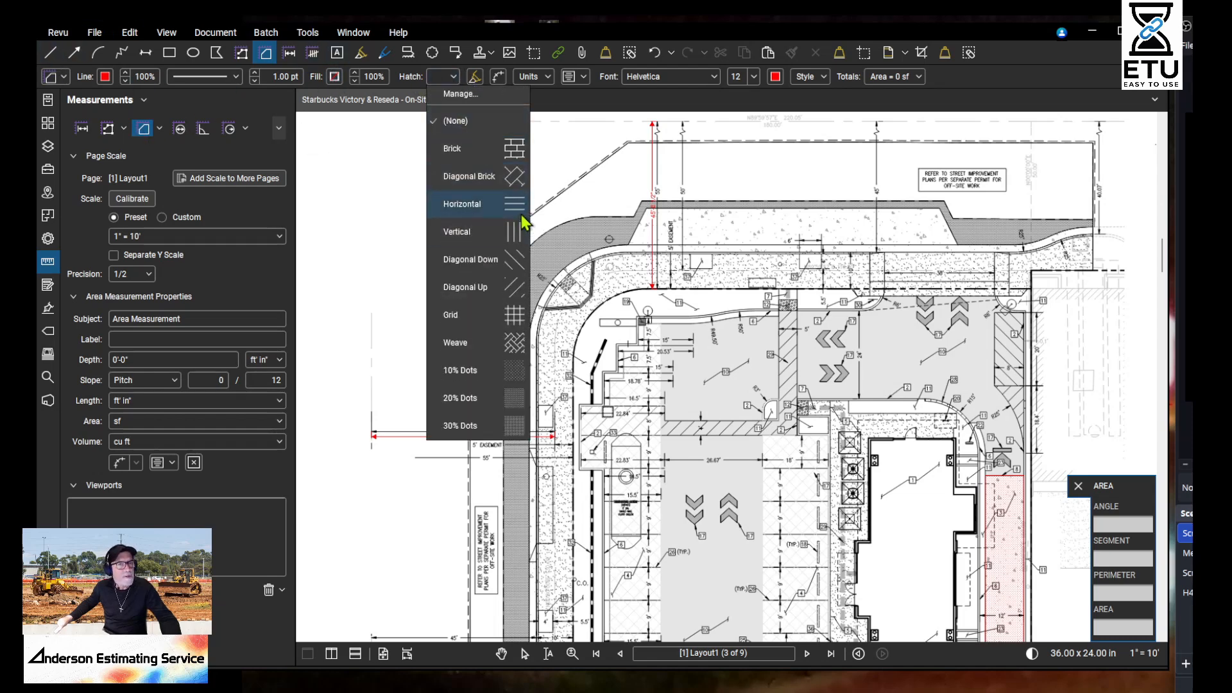
click(462, 205)
click(523, 78)
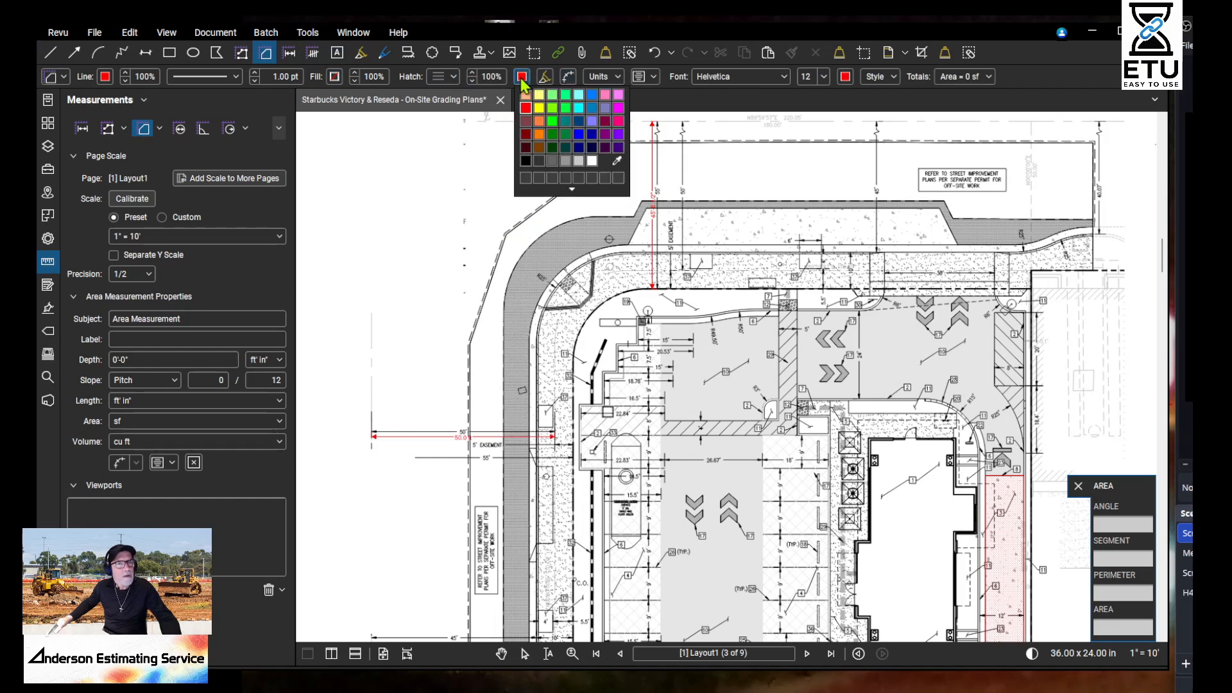
click(565, 98)
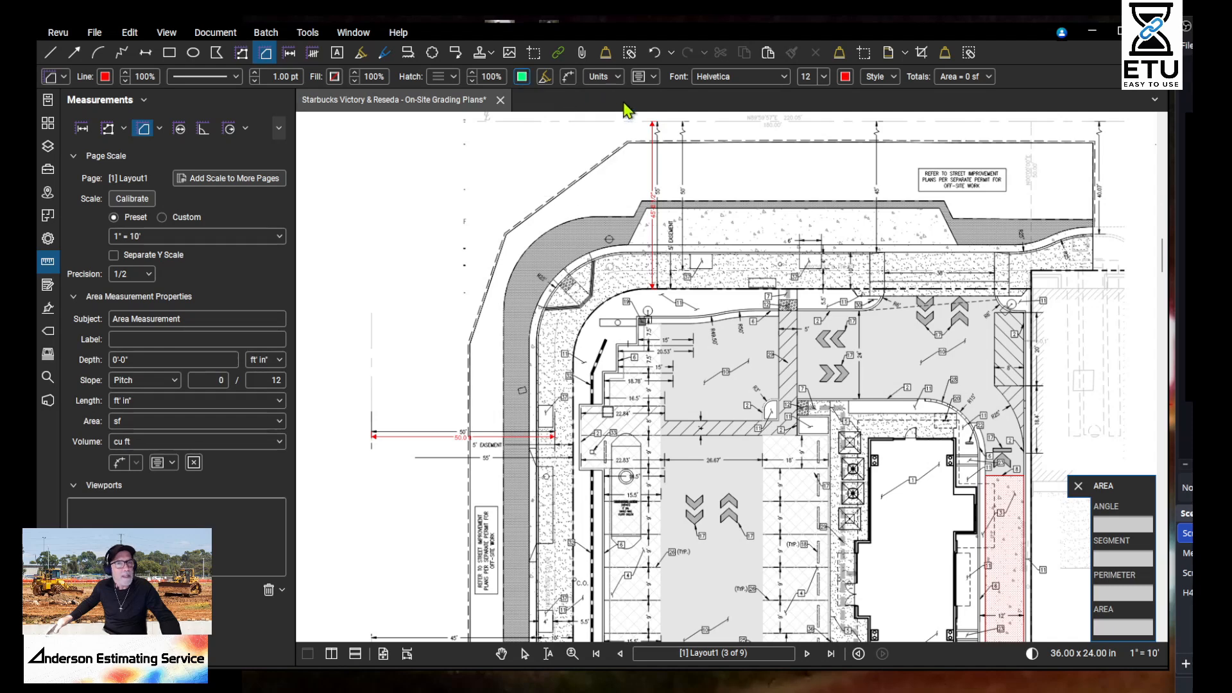
click(847, 77)
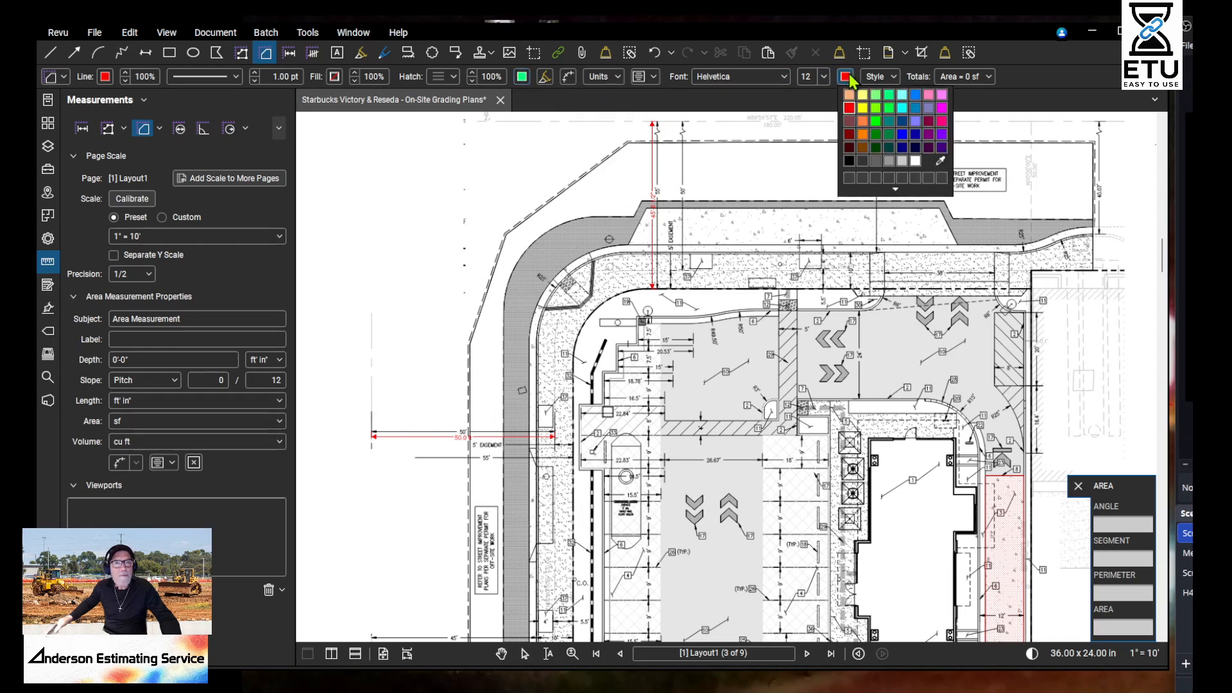
click(891, 96)
Step: Outline the 18' parking stalls west of the building from their north-east corner down the east edge past the 8' striped aisle
scroll(1027, 413, up, 5)
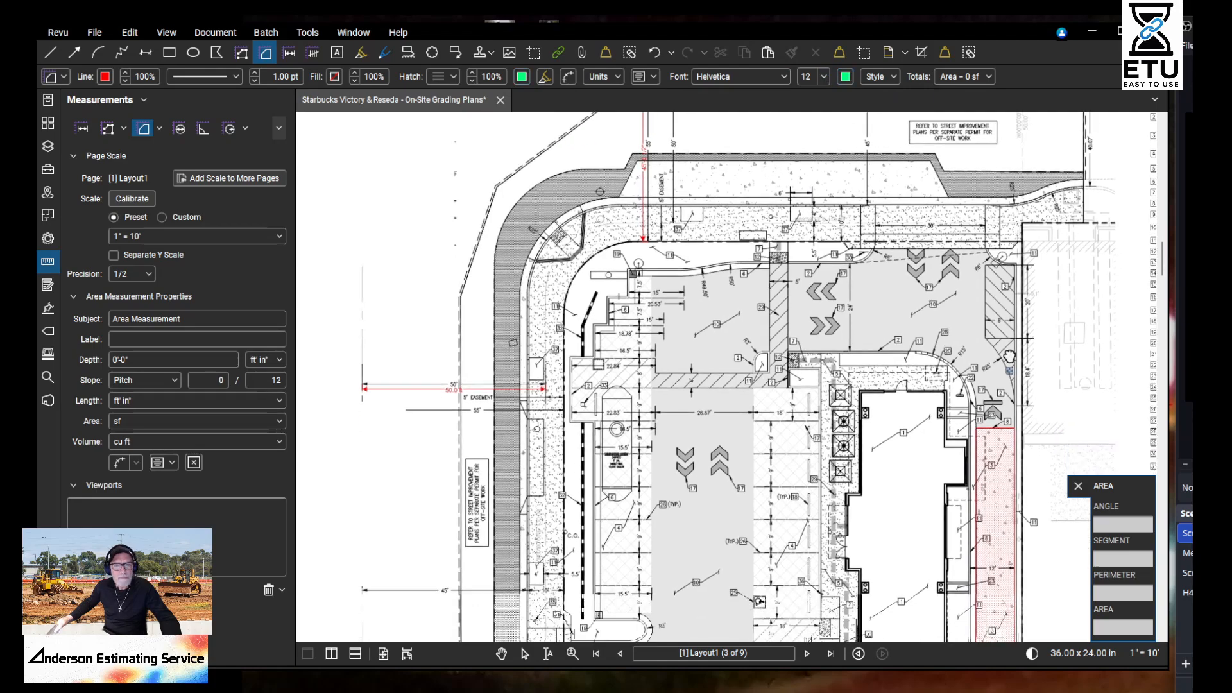
scroll(968, 241, up, 3)
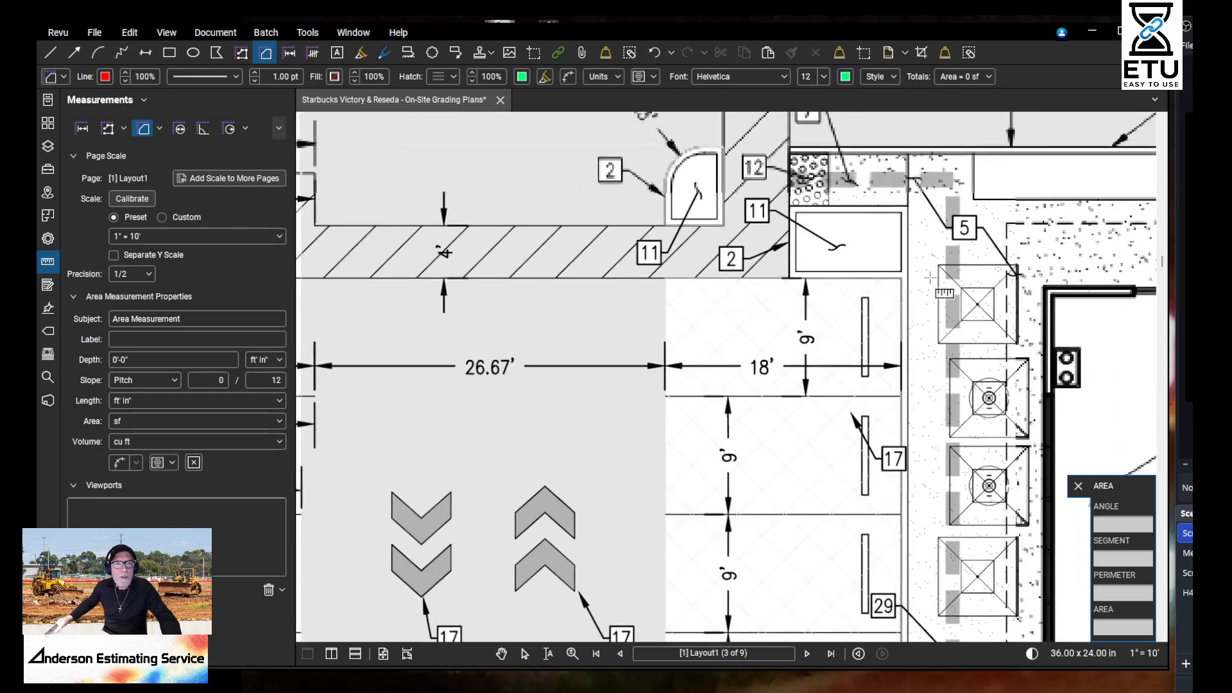
click(874, 282)
drag(862, 486, 846, 146)
scroll(845, 146, down, 4)
drag(833, 481, 857, 172)
scroll(908, 299, up, 6)
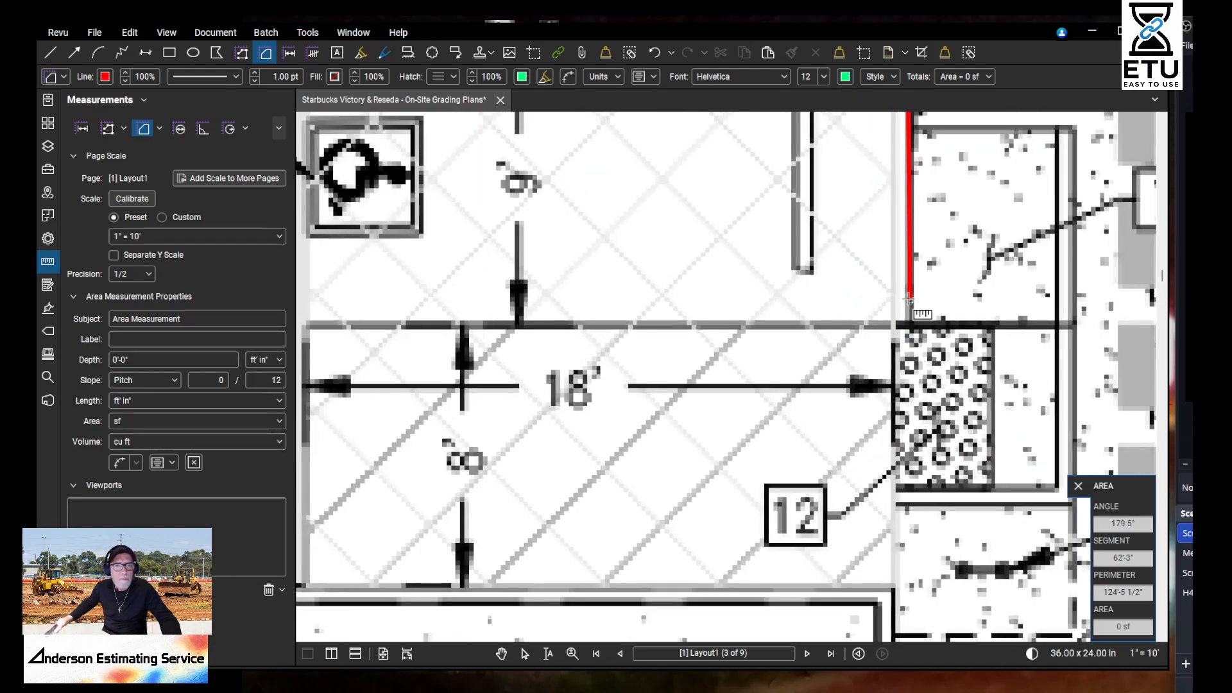
click(894, 325)
drag(876, 555, 893, 273)
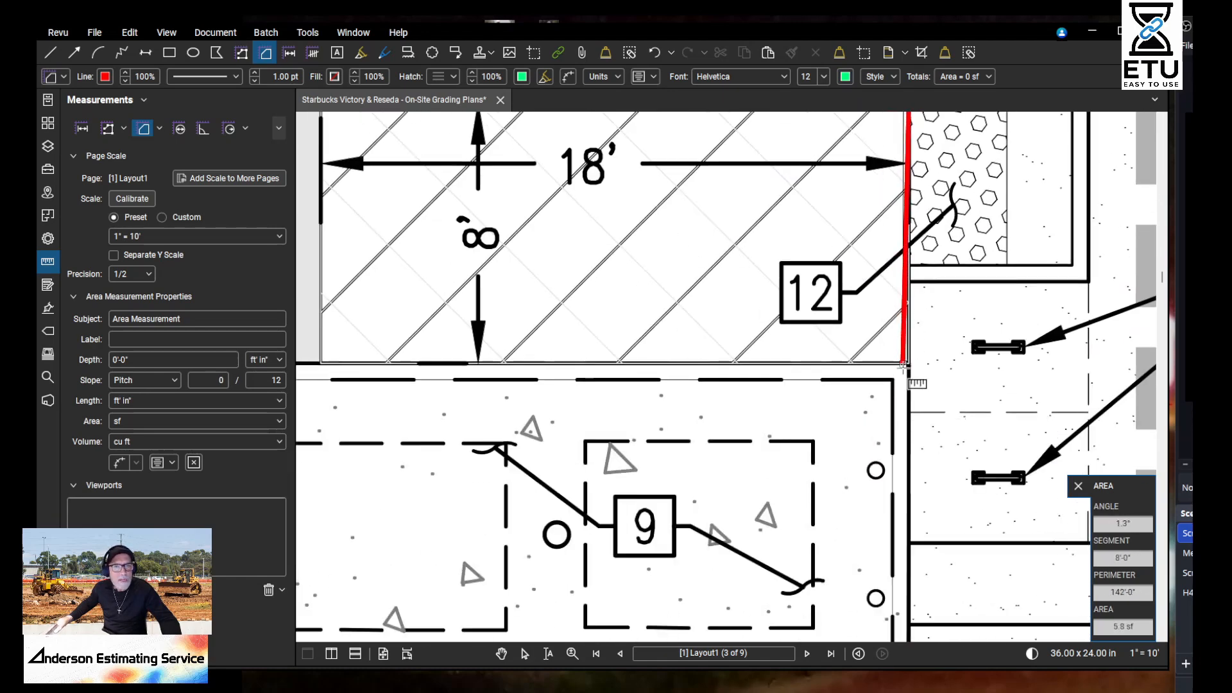
Step: Continue the outline along the striped aisle's south edge and up the stalls' west edge to close the area at the north end
drag(380, 333, 1043, 336)
click(983, 364)
drag(938, 289, 964, 576)
scroll(1004, 385, down, 6)
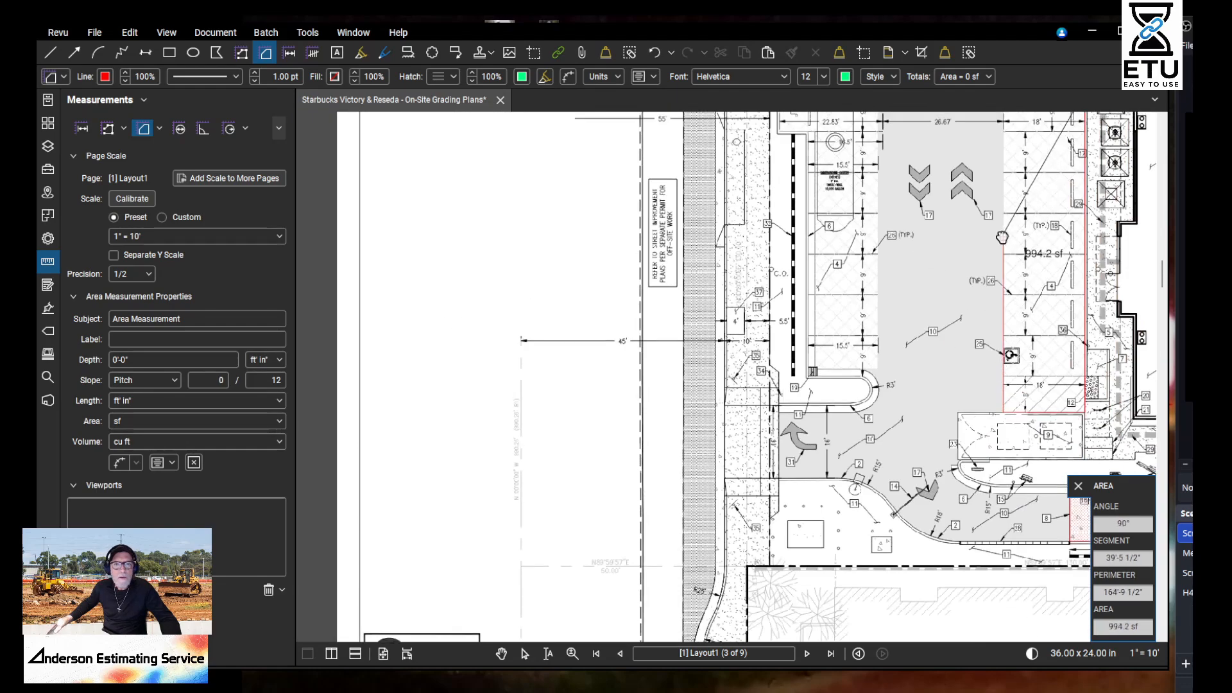
drag(1005, 244, 988, 436)
scroll(1007, 495, up, 5)
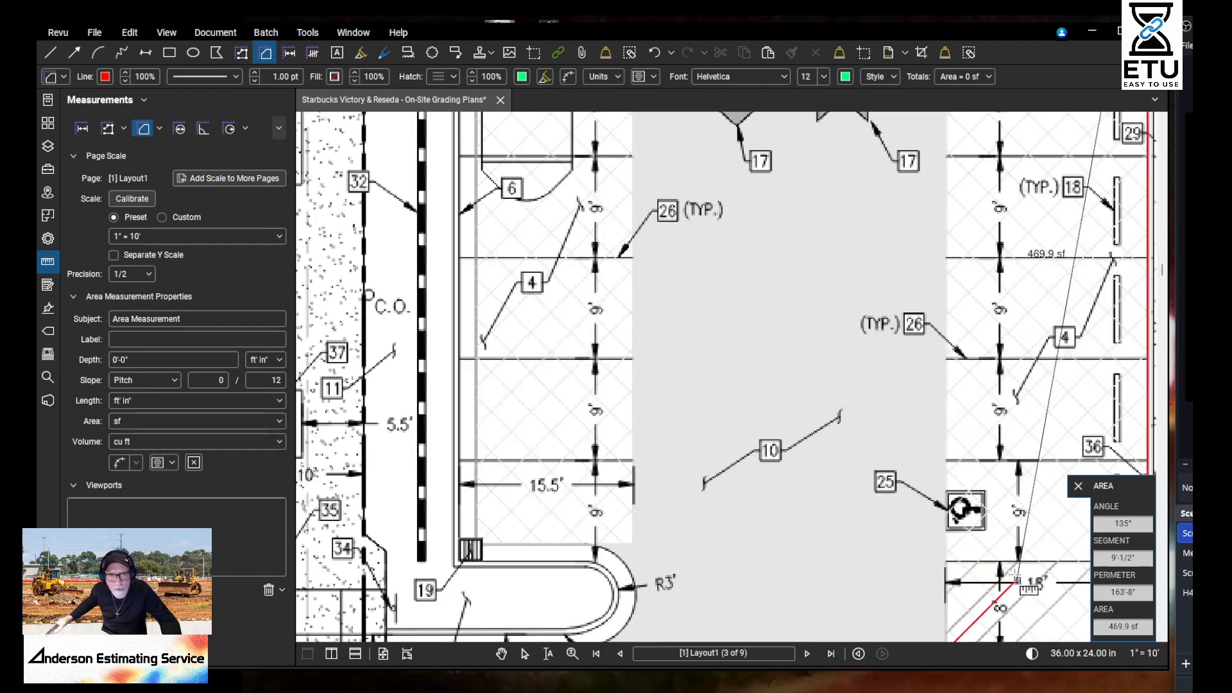
scroll(964, 409, down, 6)
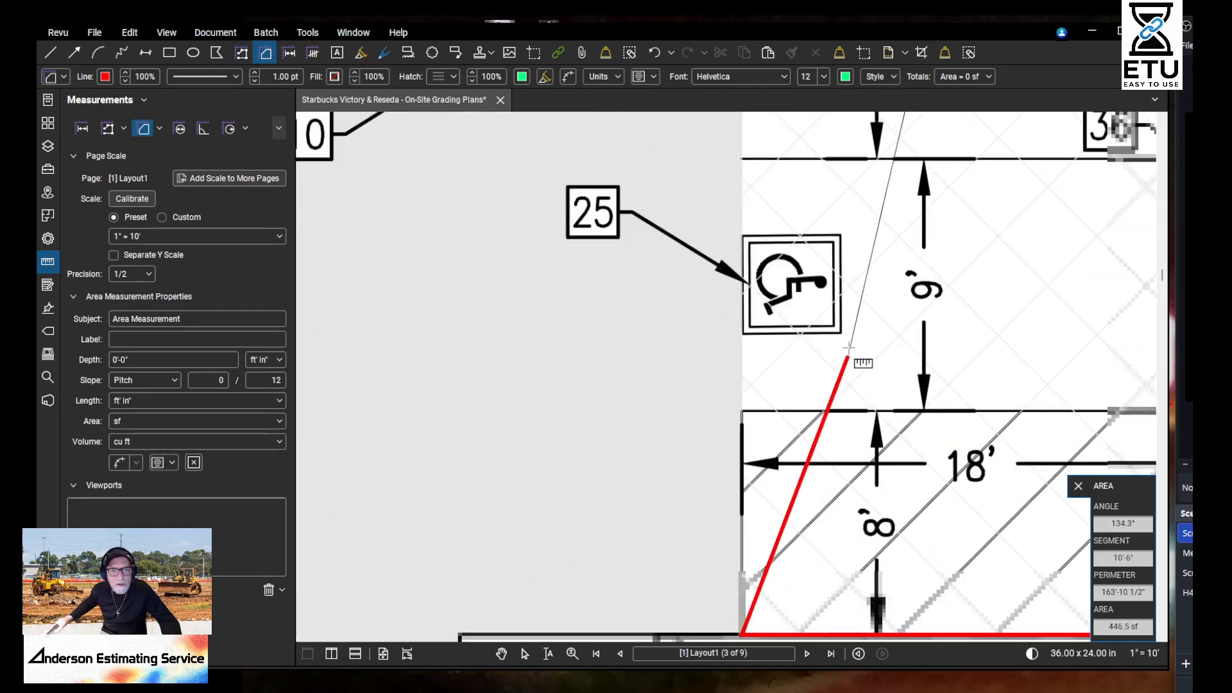
scroll(812, 197, up, 5)
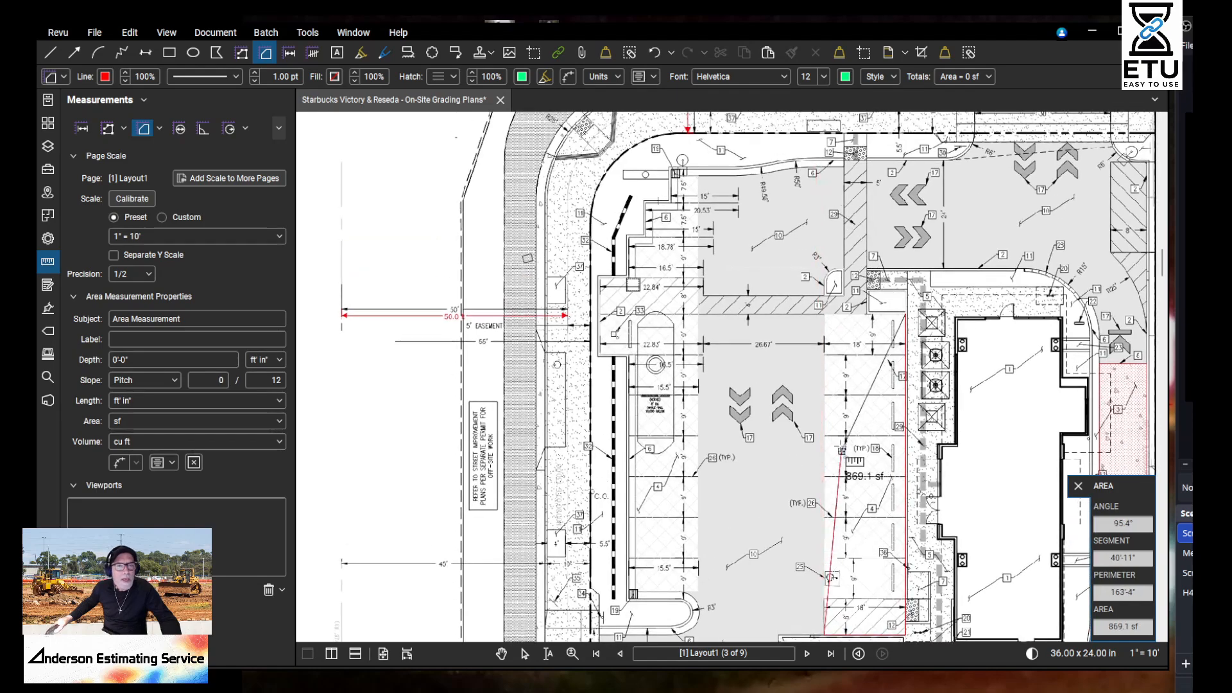
click(827, 312)
Step: Outline the parking stalls along the site's west side from their north-east corner down the stepped west edge to the 8' striped aisle
drag(877, 347, 1129, 235)
drag(866, 289, 907, 478)
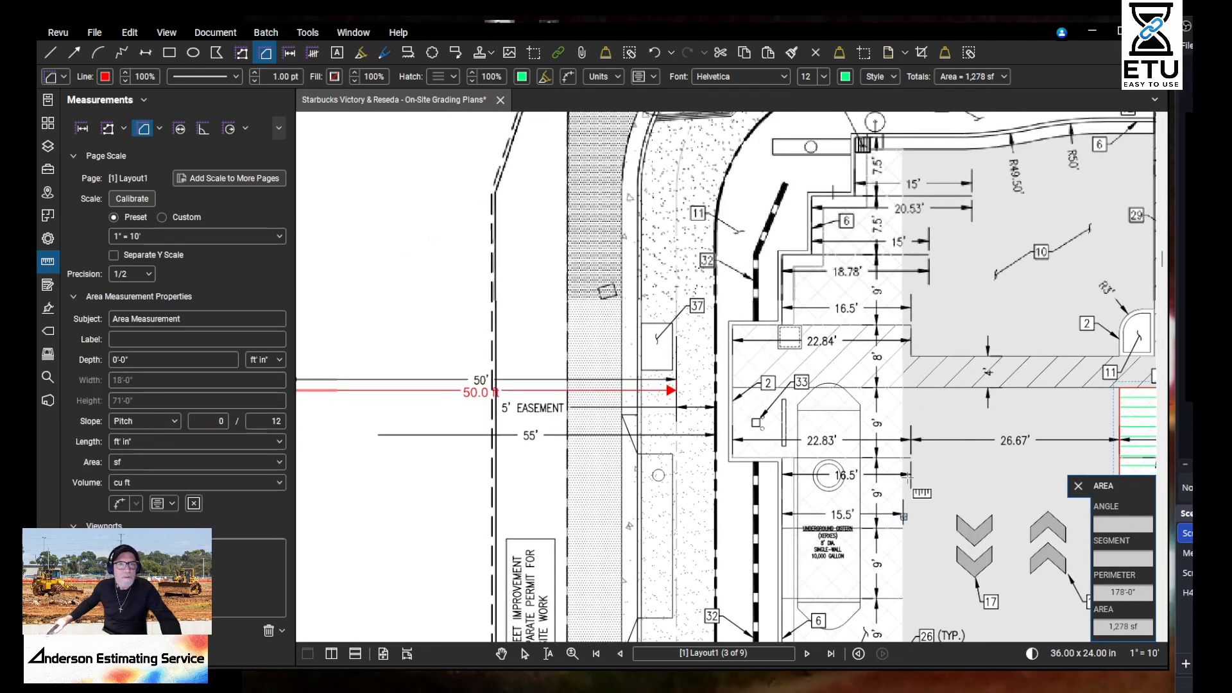
drag(862, 180, 863, 457)
scroll(898, 431, up, 5)
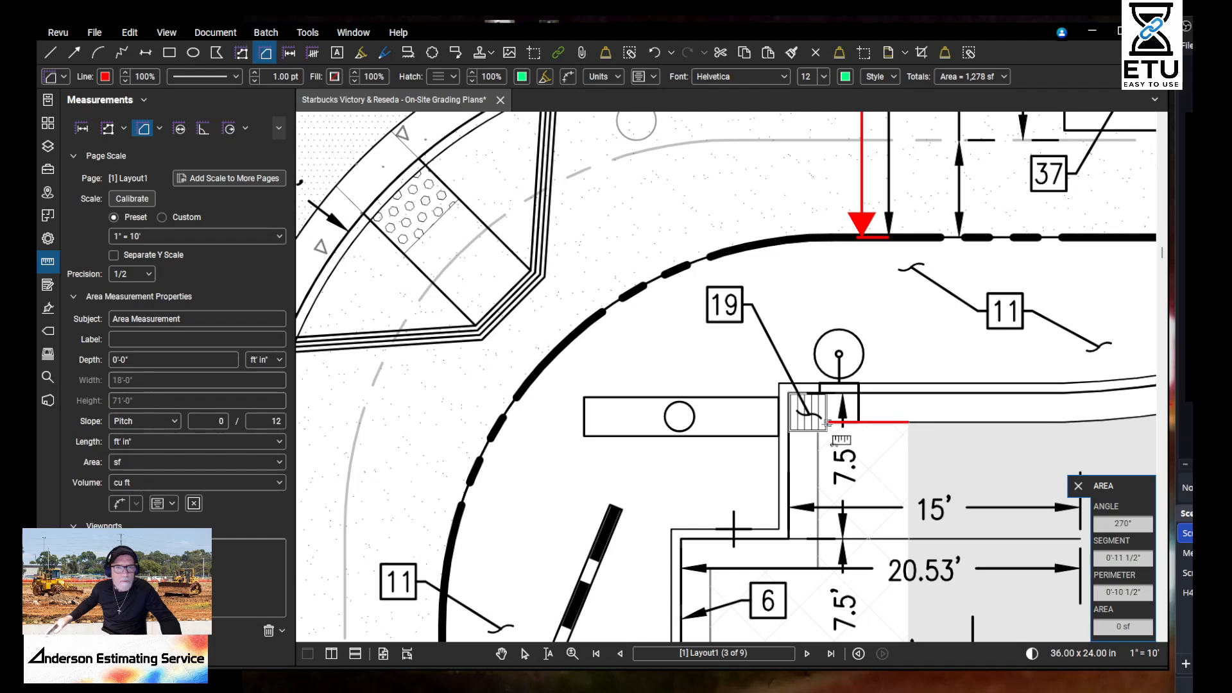
drag(817, 565, 834, 358)
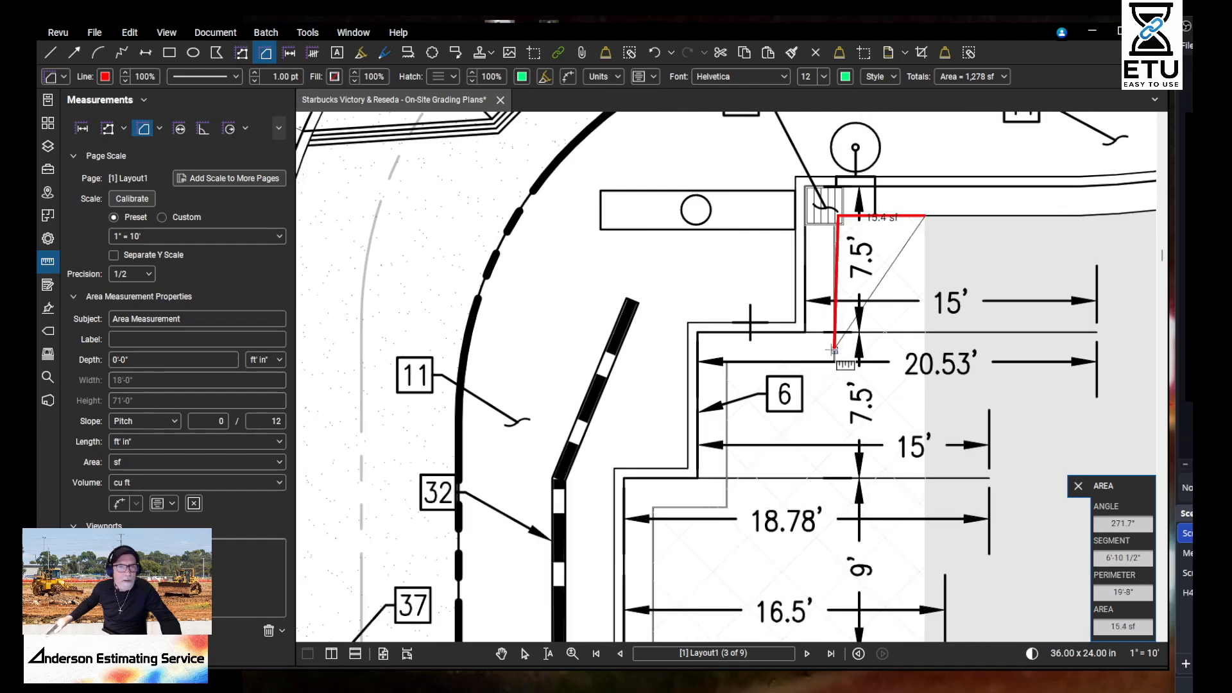
click(833, 360)
click(727, 362)
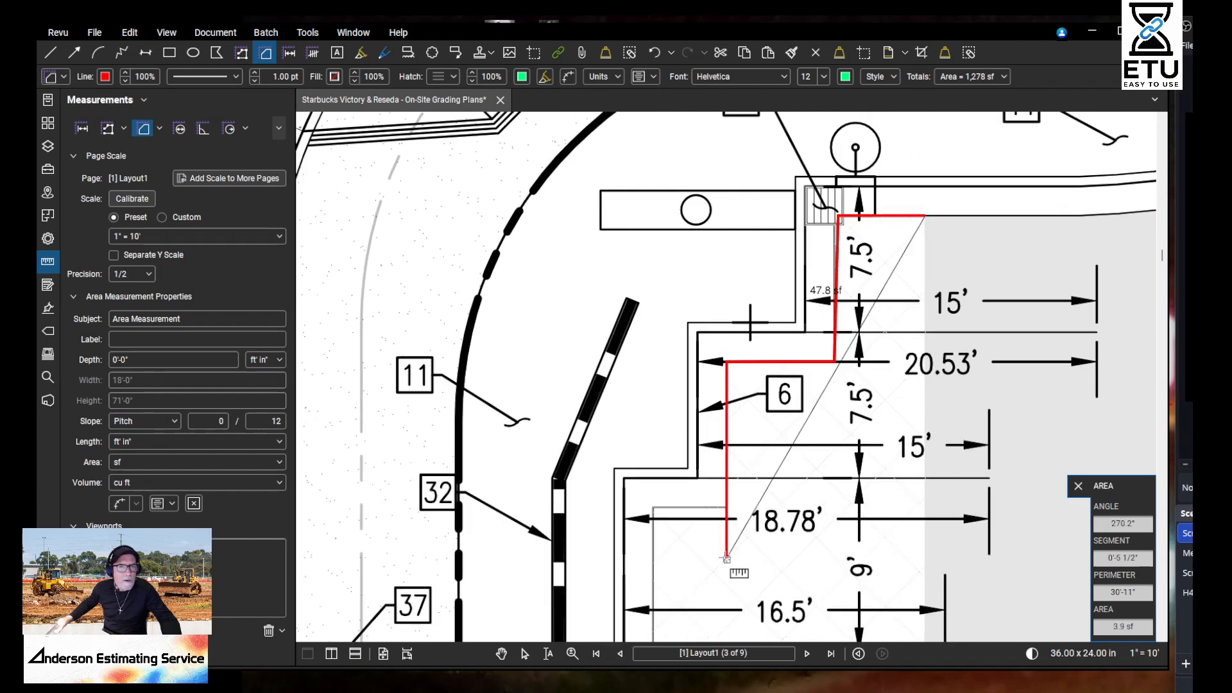
drag(725, 480, 780, 259)
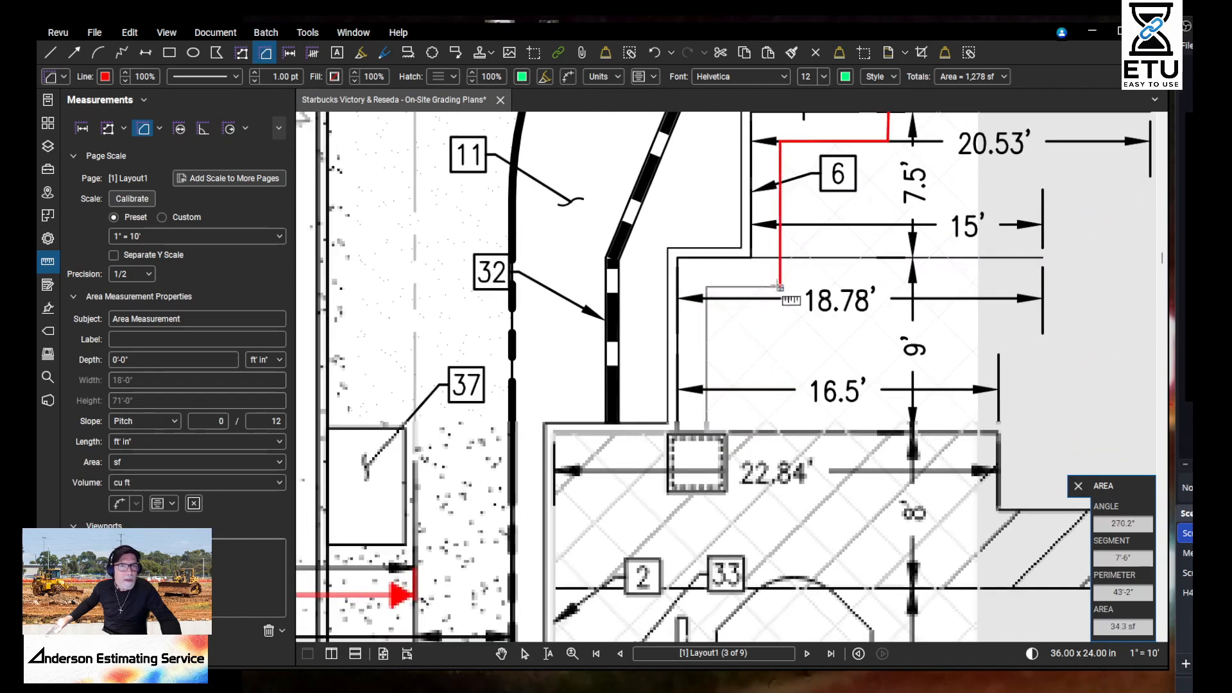
click(780, 287)
click(707, 287)
drag(708, 402, 795, 208)
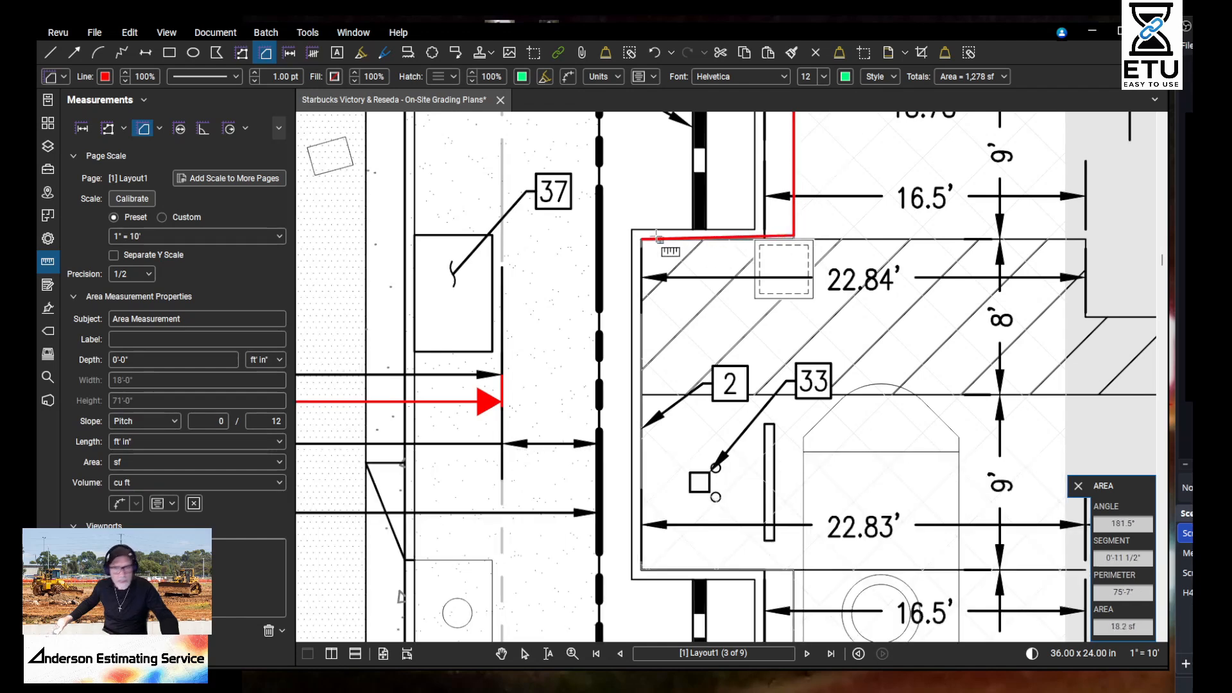
Step: Carry the outline west along the striped aisle's north edge, down its west edge and back east below the 22.83' stall
key(super+shift+s)
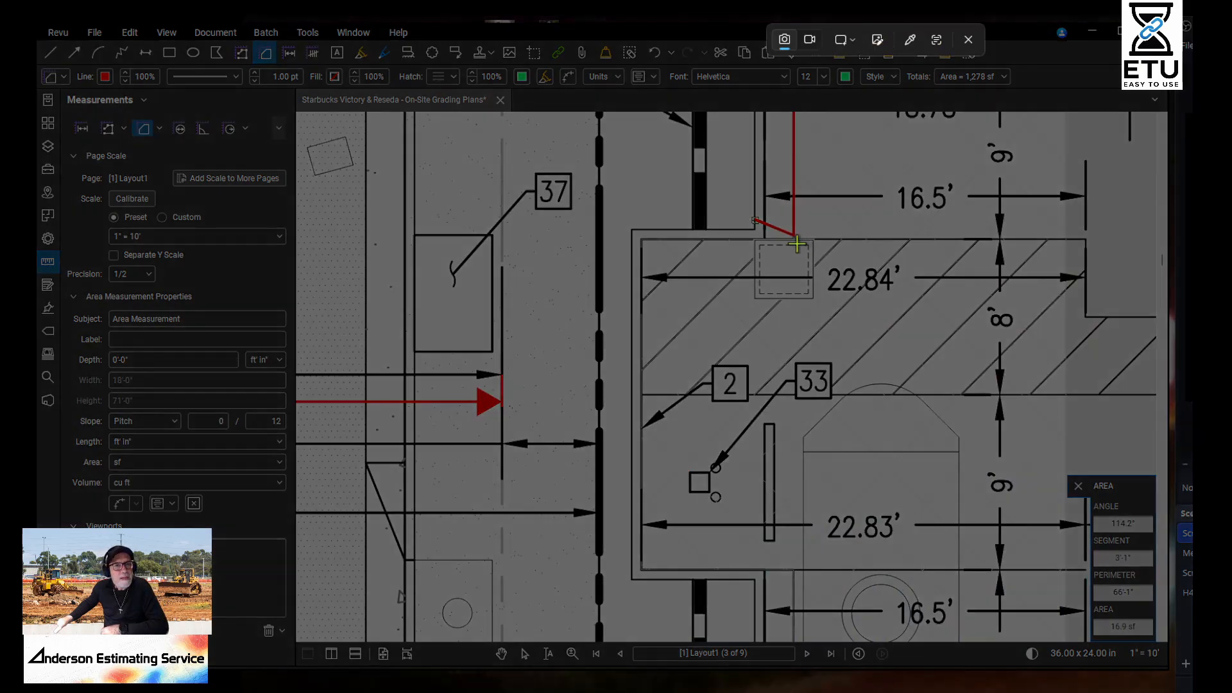
key(Escape)
scroll(795, 245, up, 5)
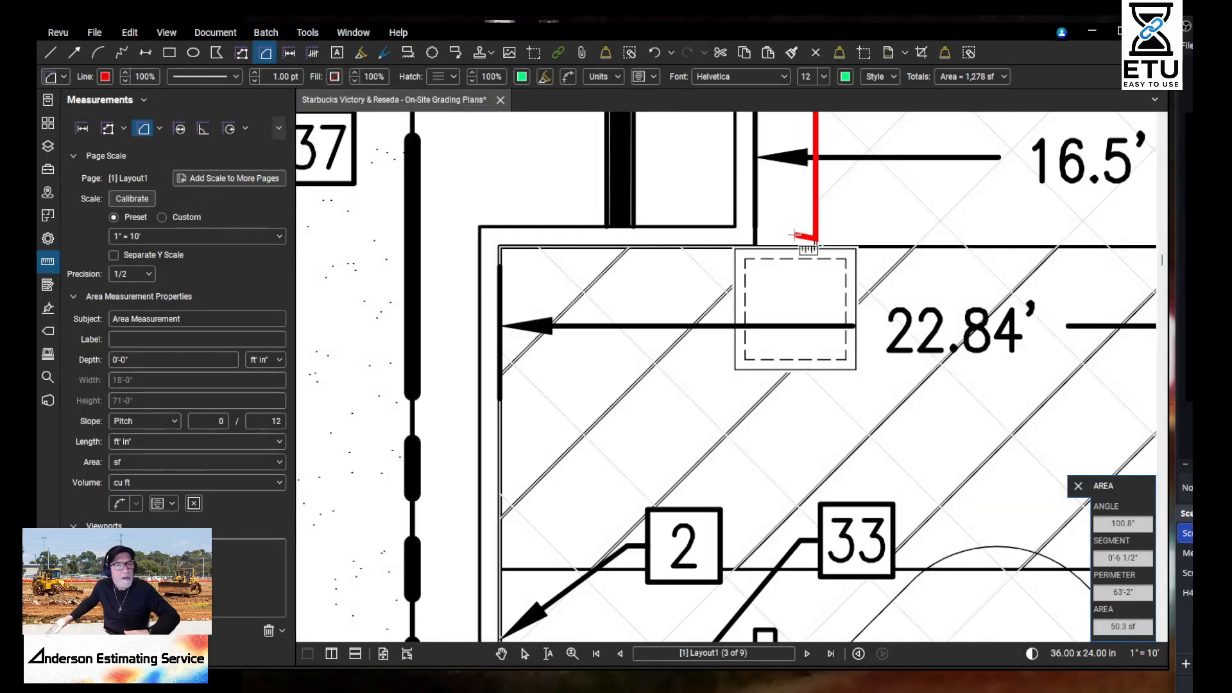
scroll(827, 251, down, 5)
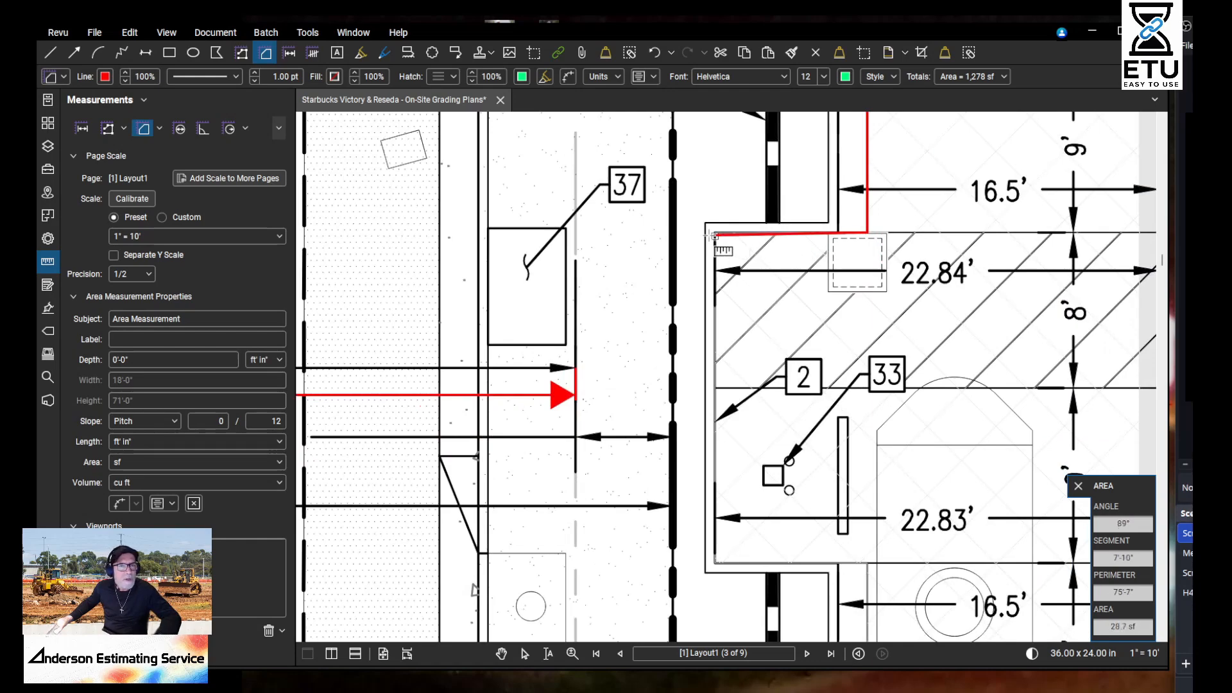
drag(738, 433, 777, 249)
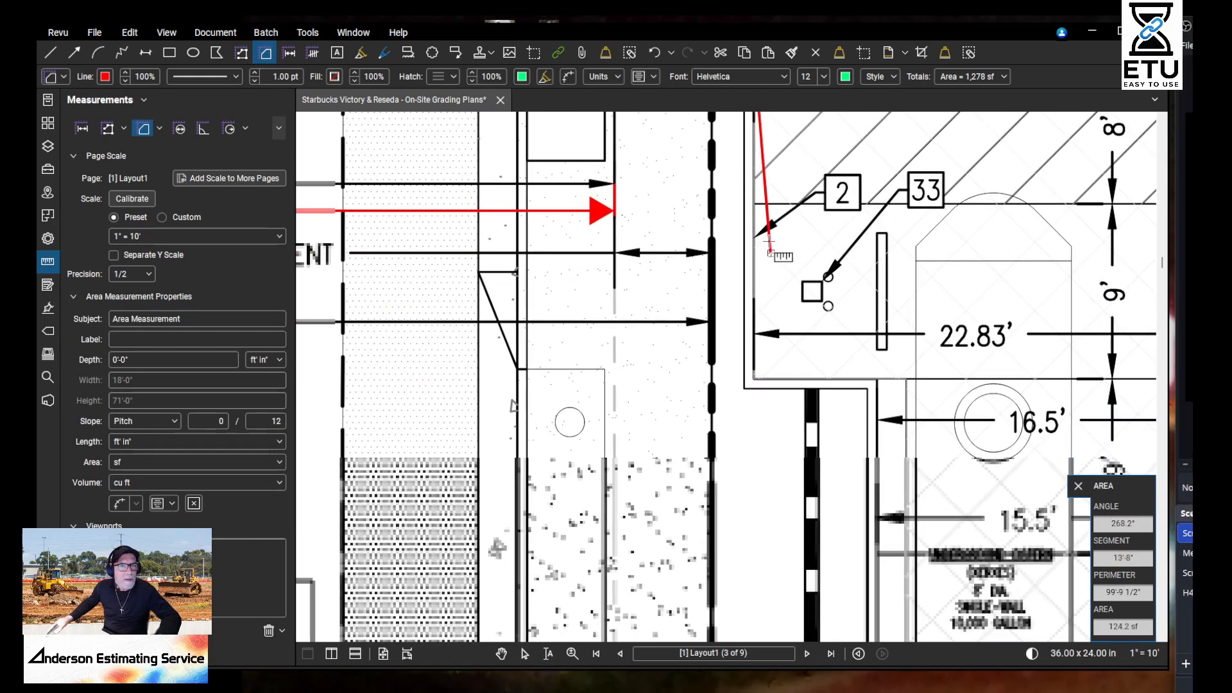
click(754, 379)
click(906, 379)
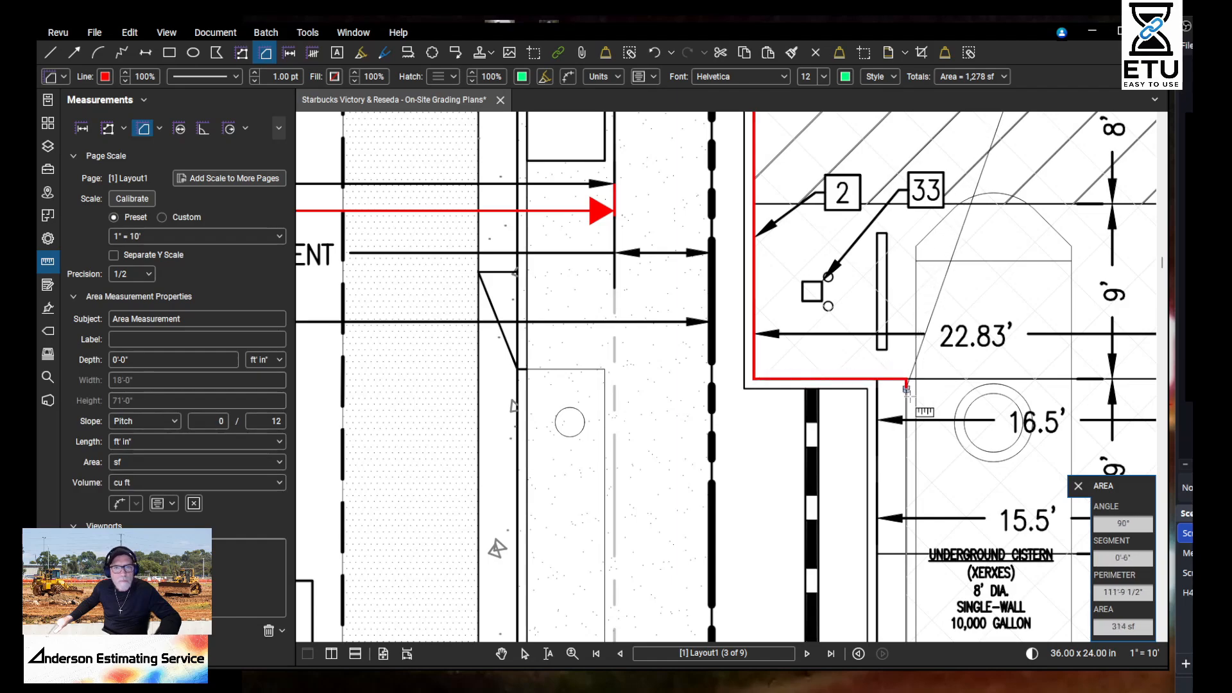
Step: Continue the outline down the stalls' west edge and along the south edge to the corner by the rounded island
scroll(903, 245, down, 10)
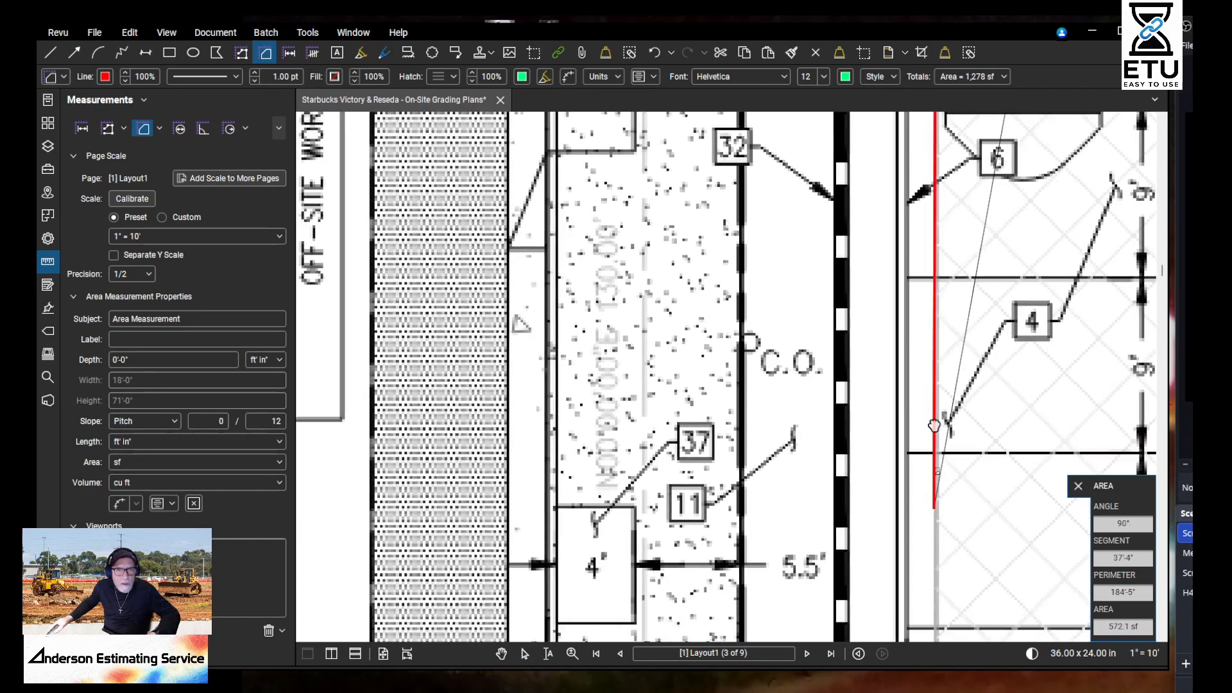
scroll(929, 318, down, 3)
scroll(929, 334, up, 4)
click(926, 411)
drag(1069, 423, 687, 472)
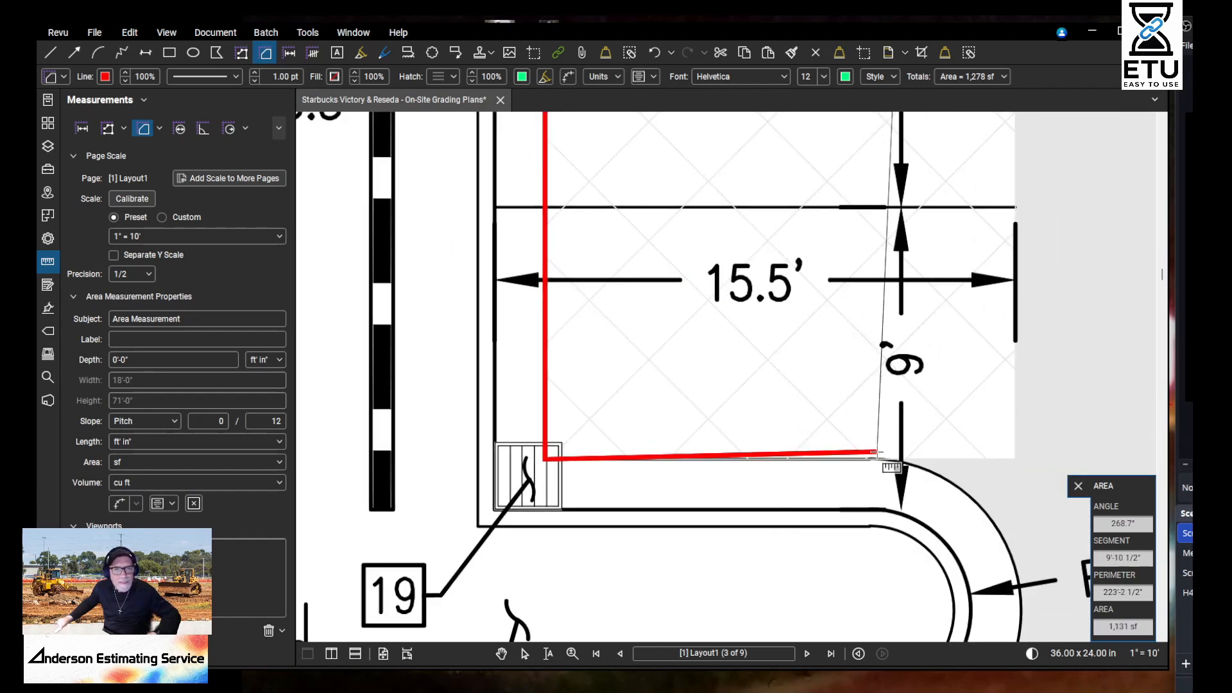
click(1015, 459)
Step: Take the outline up the stalls' east edge to close the area at the north end
drag(995, 324, 984, 543)
scroll(985, 486, down, 5)
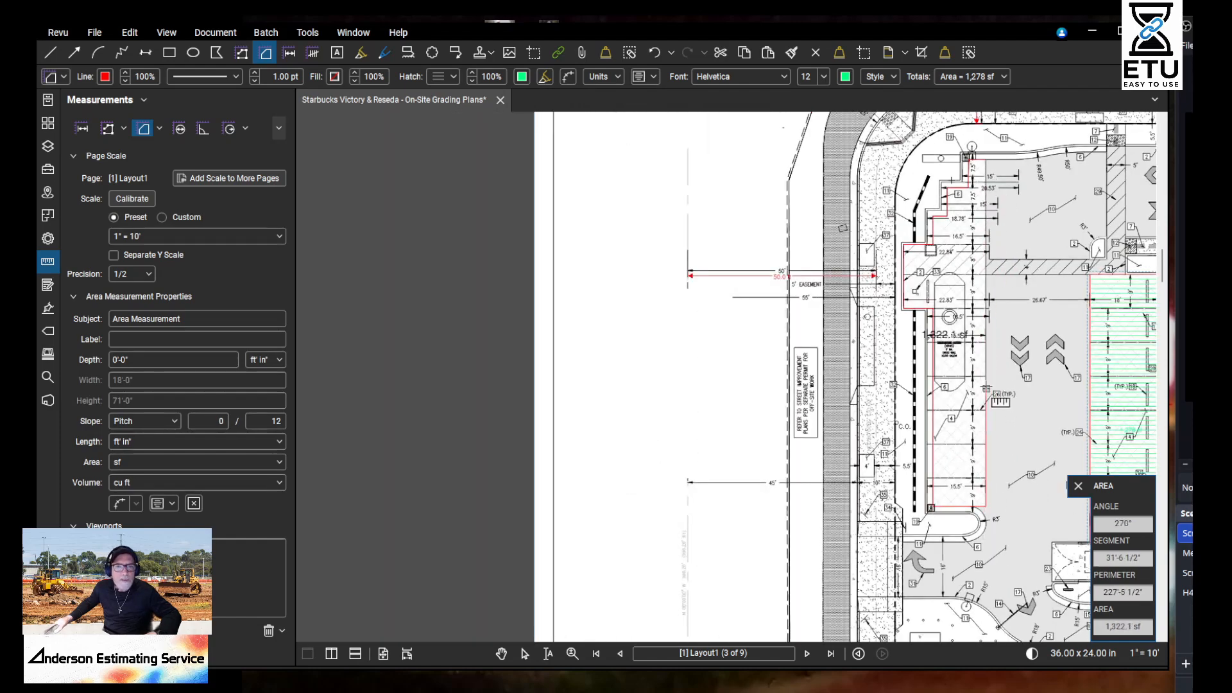
scroll(979, 356, up, 4)
click(994, 360)
double_click(994, 360)
Step: Start a new area measurement with the Grid hatch, an orange hatch colour and orange text
scroll(995, 360, down, 4)
drag(1013, 491, 633, 340)
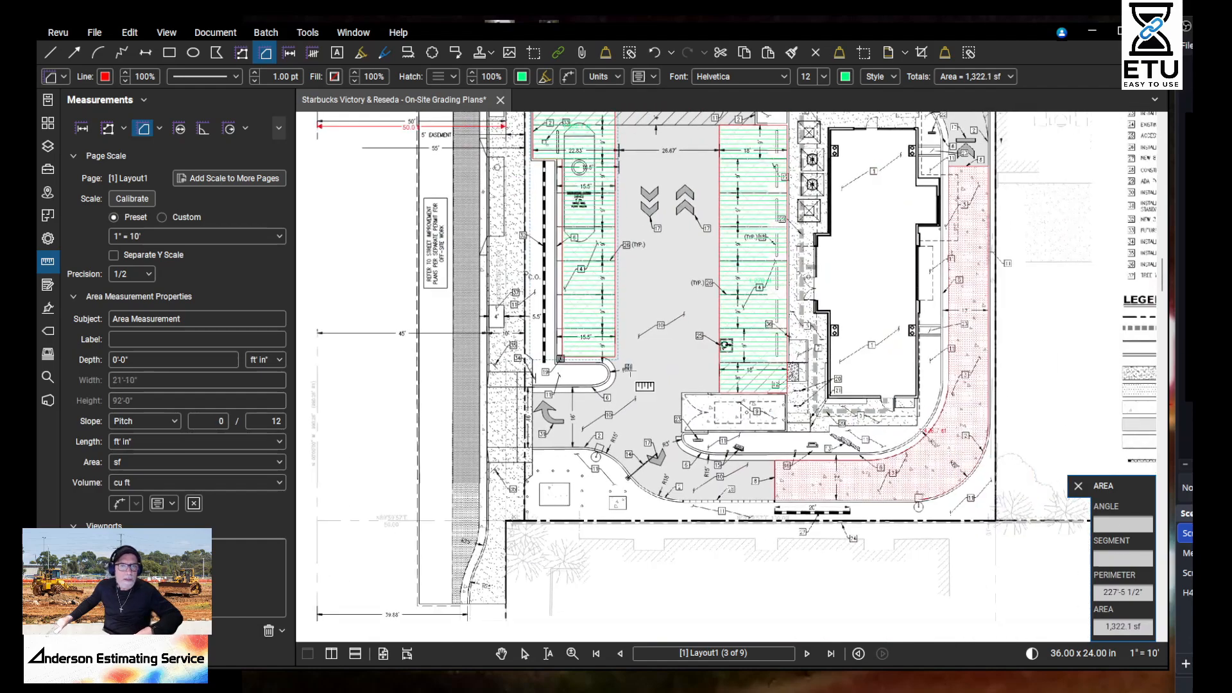
drag(575, 385, 812, 582)
drag(949, 325, 694, 565)
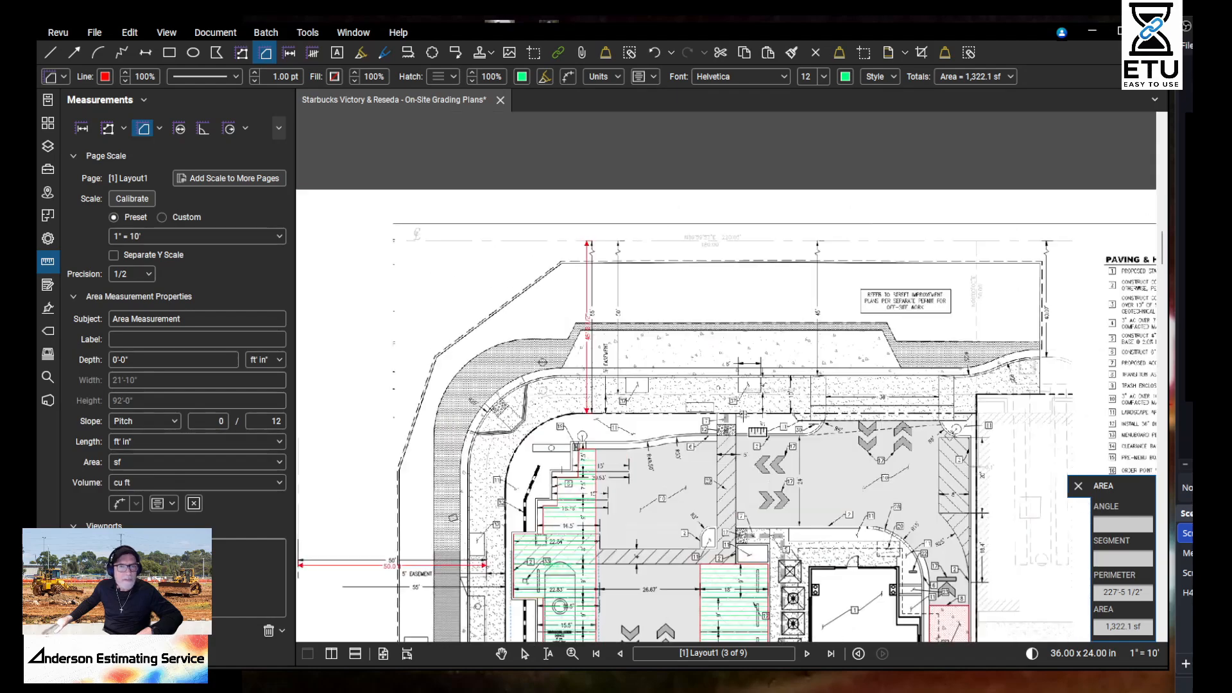
drag(992, 429, 665, 276)
scroll(578, 256, up, 2)
drag(575, 270, 837, 342)
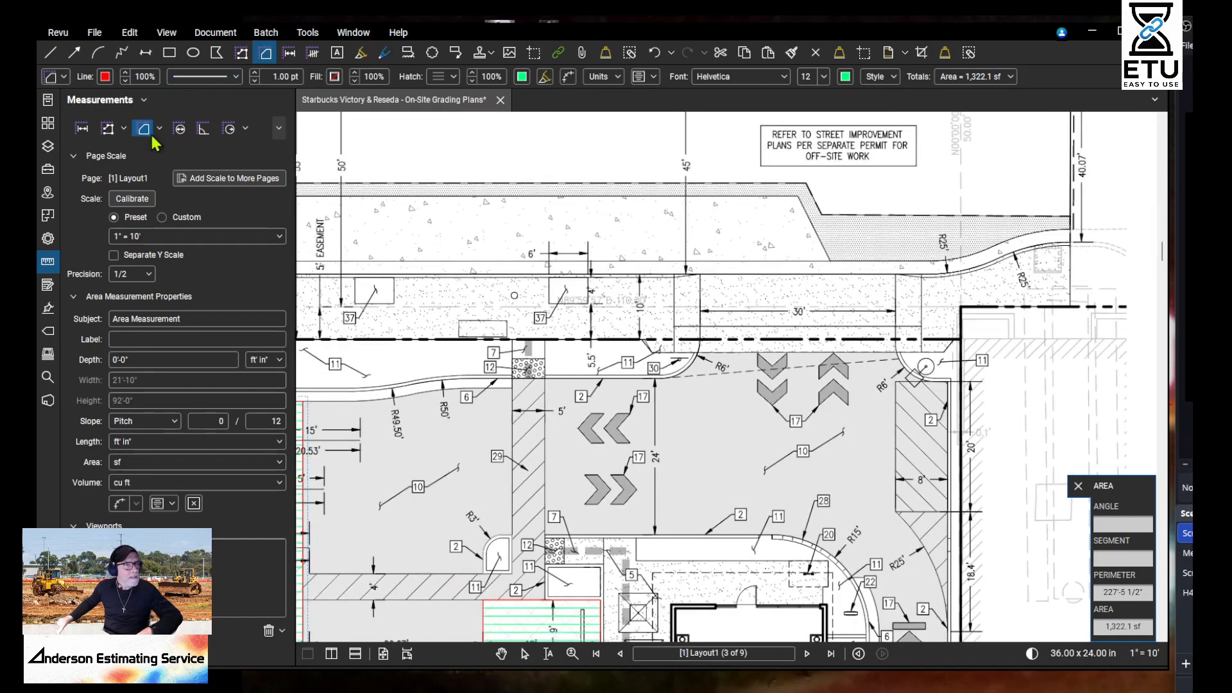
click(145, 129)
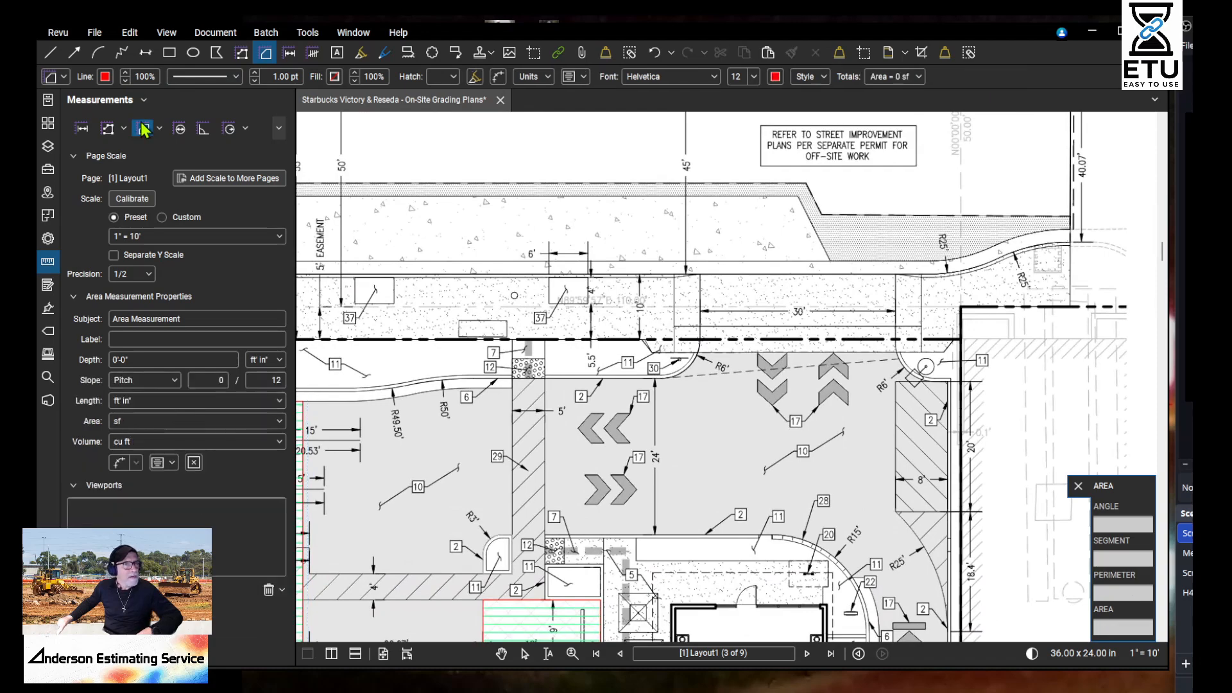
click(451, 77)
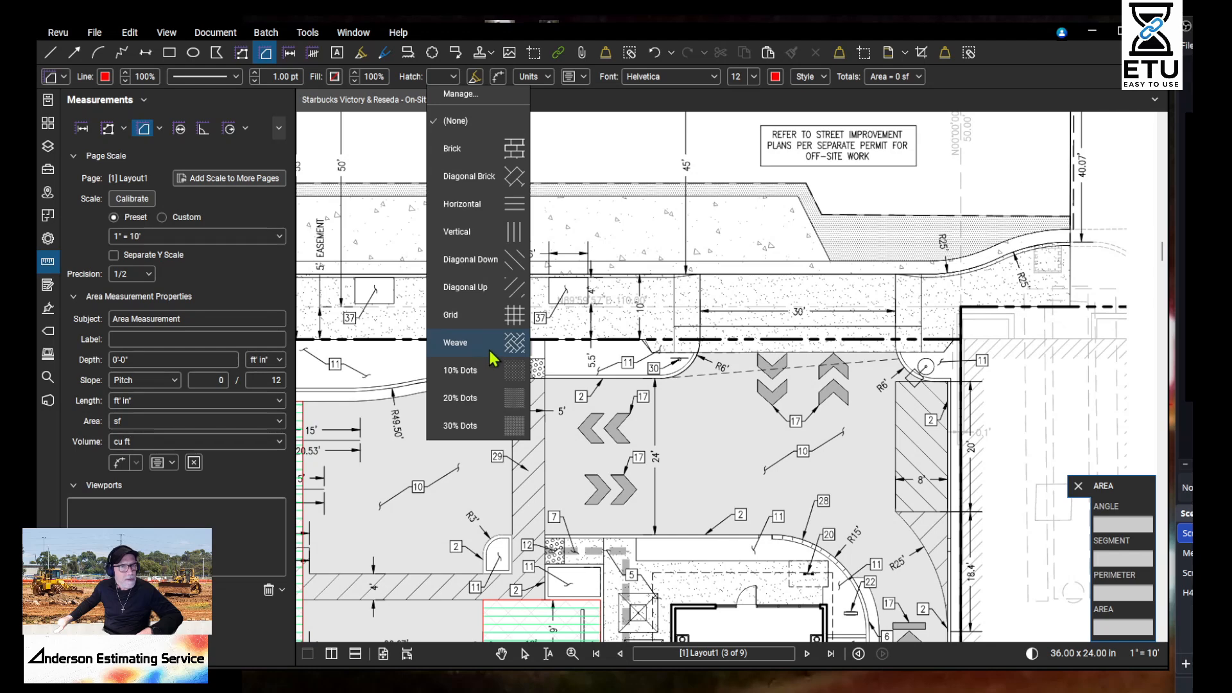
click(480, 326)
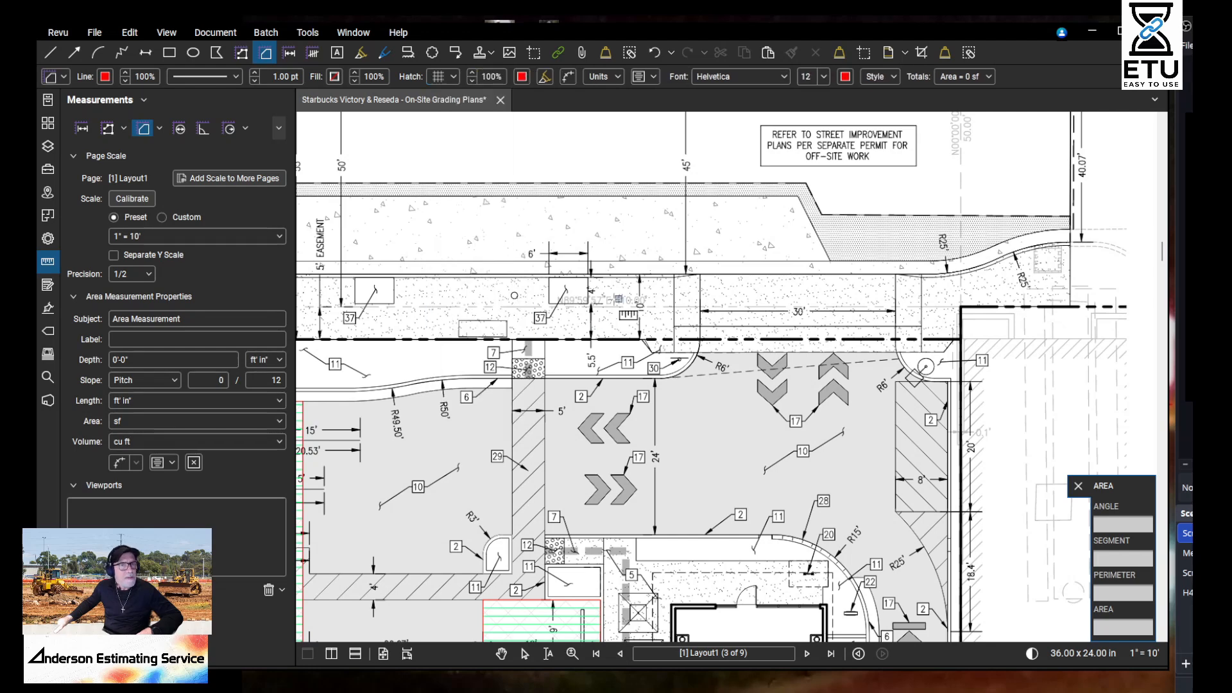
click(523, 78)
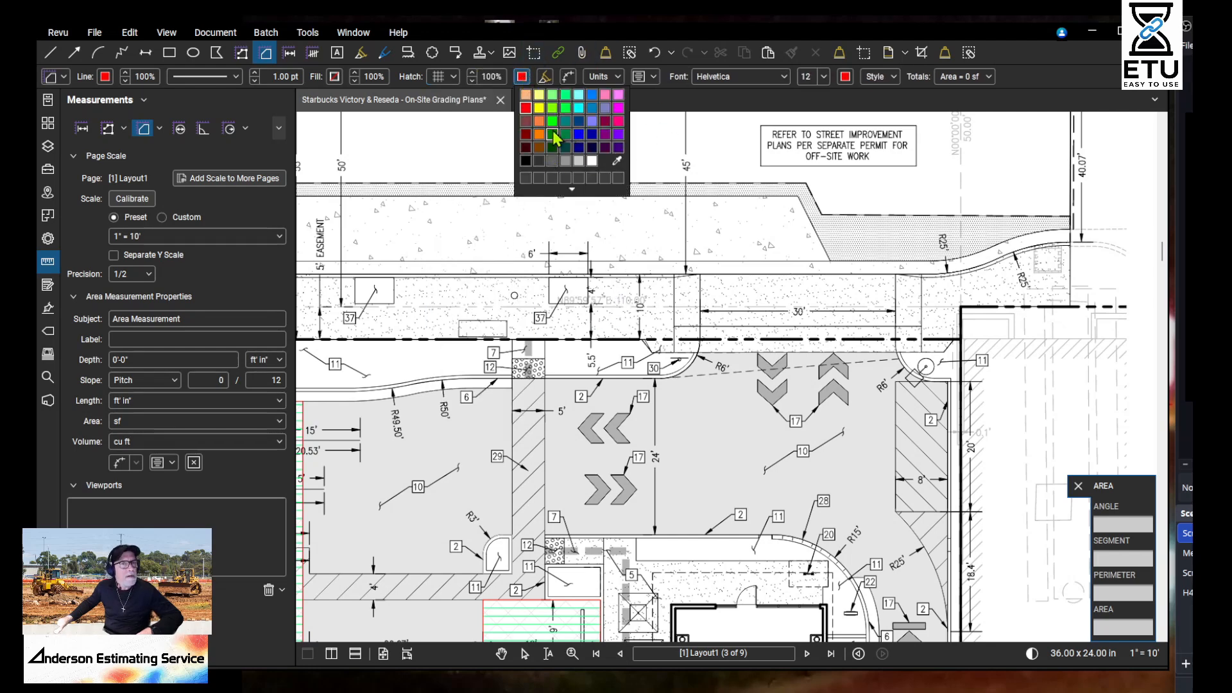
click(540, 134)
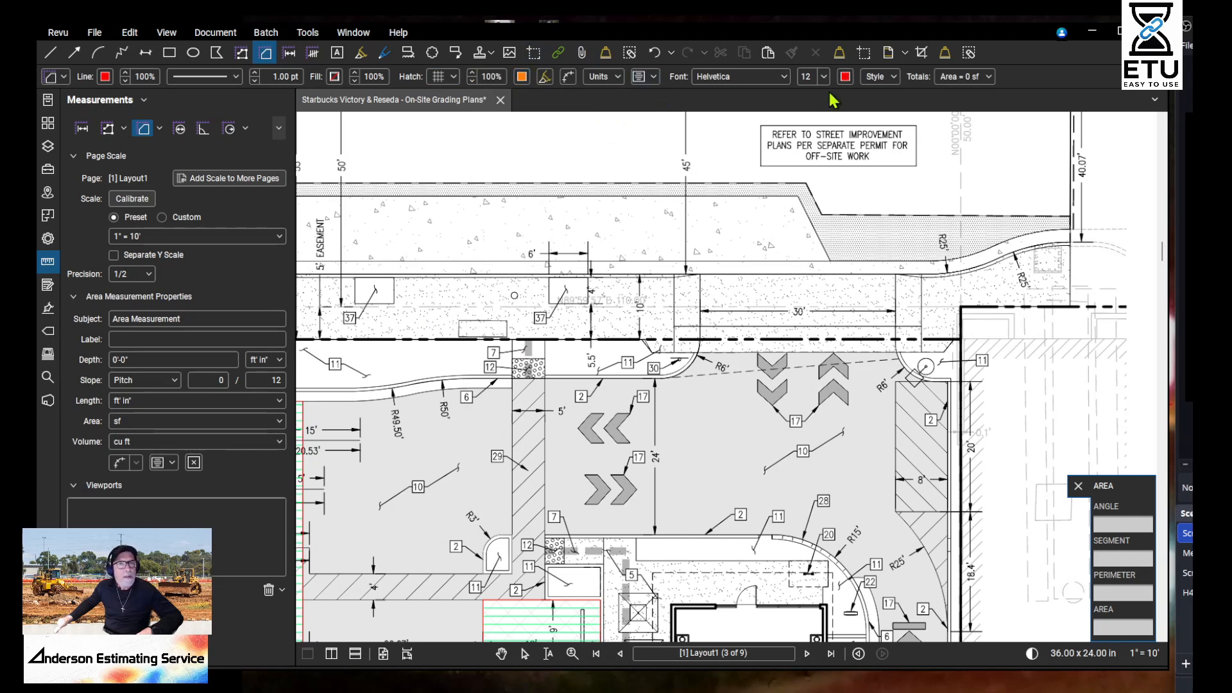
click(846, 78)
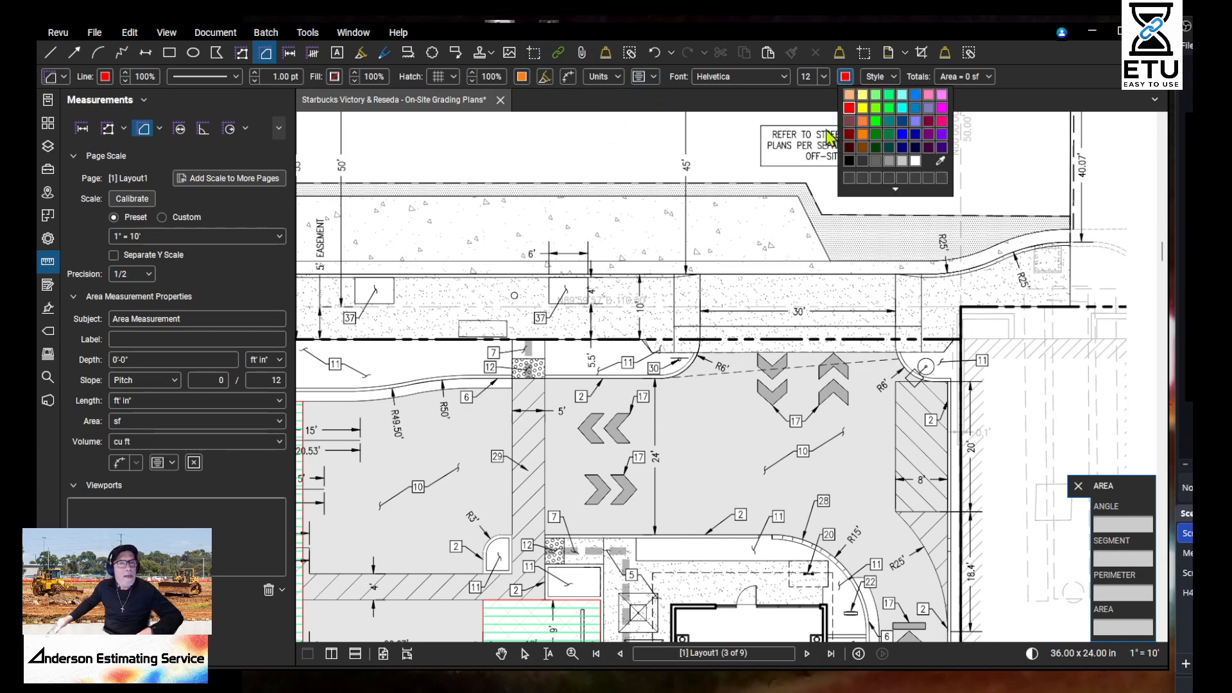
click(862, 134)
Step: Outline the concrete pavement in the north street along its slanted ends and long edges, closing the area at its south-east corner
drag(747, 247, 1040, 284)
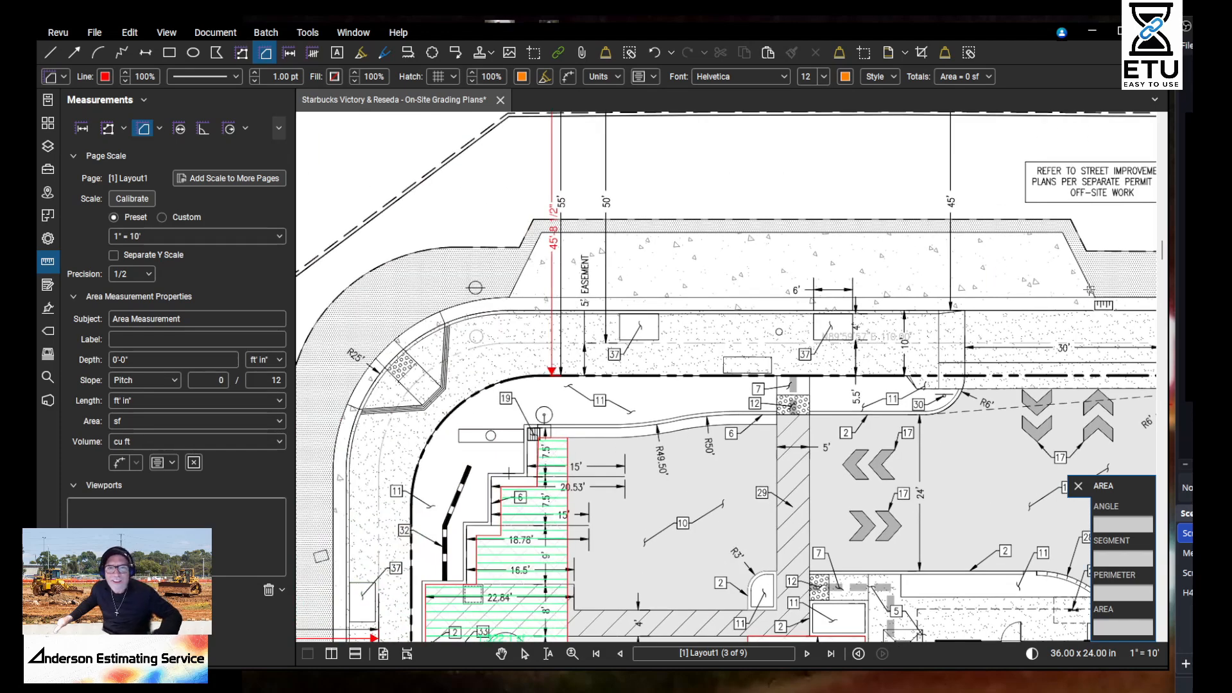
scroll(722, 260, up, 3)
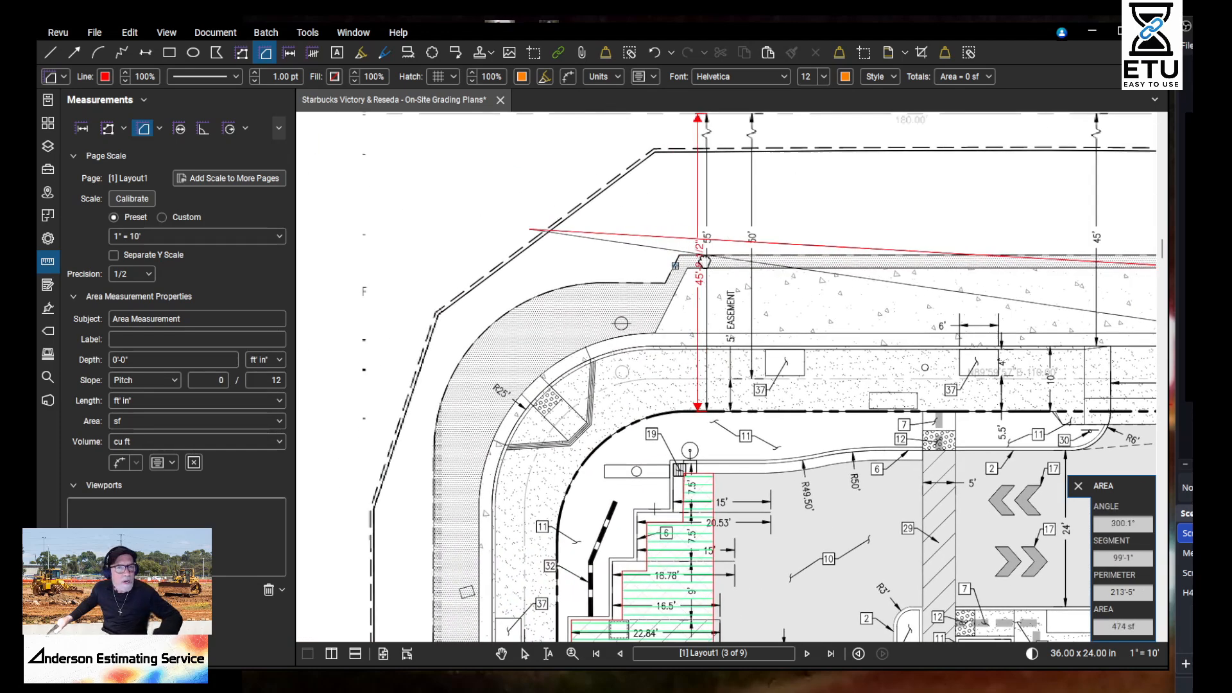
click(724, 259)
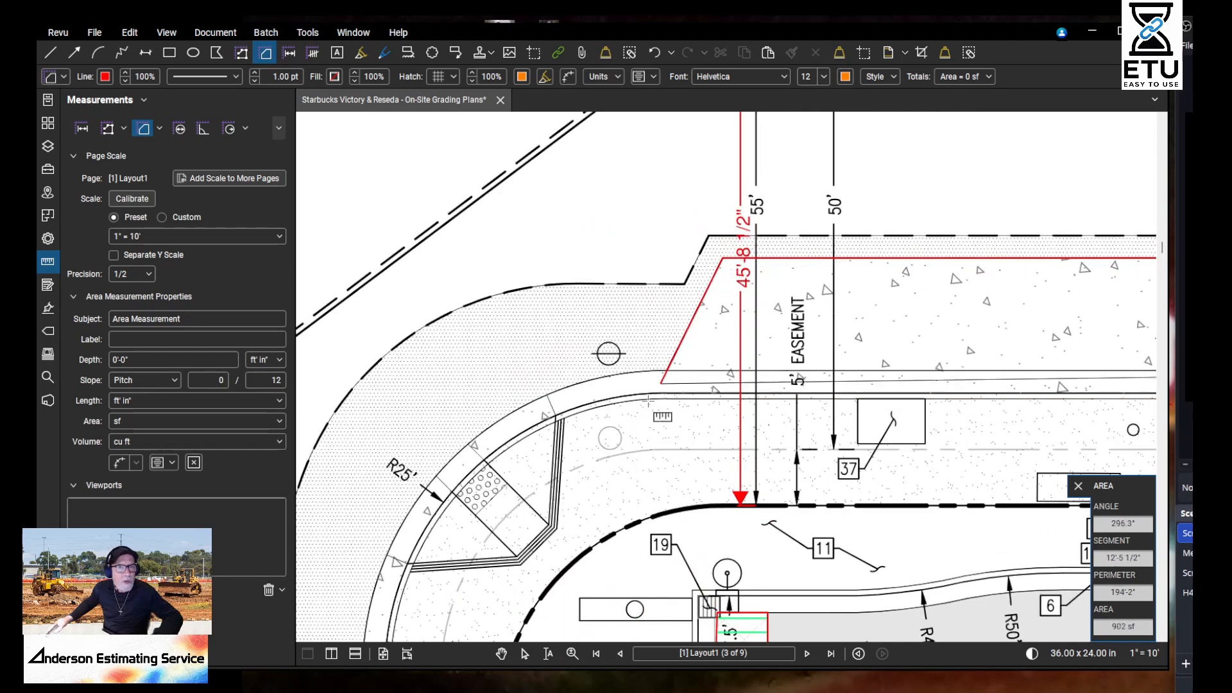
click(667, 371)
drag(992, 370, 310, 357)
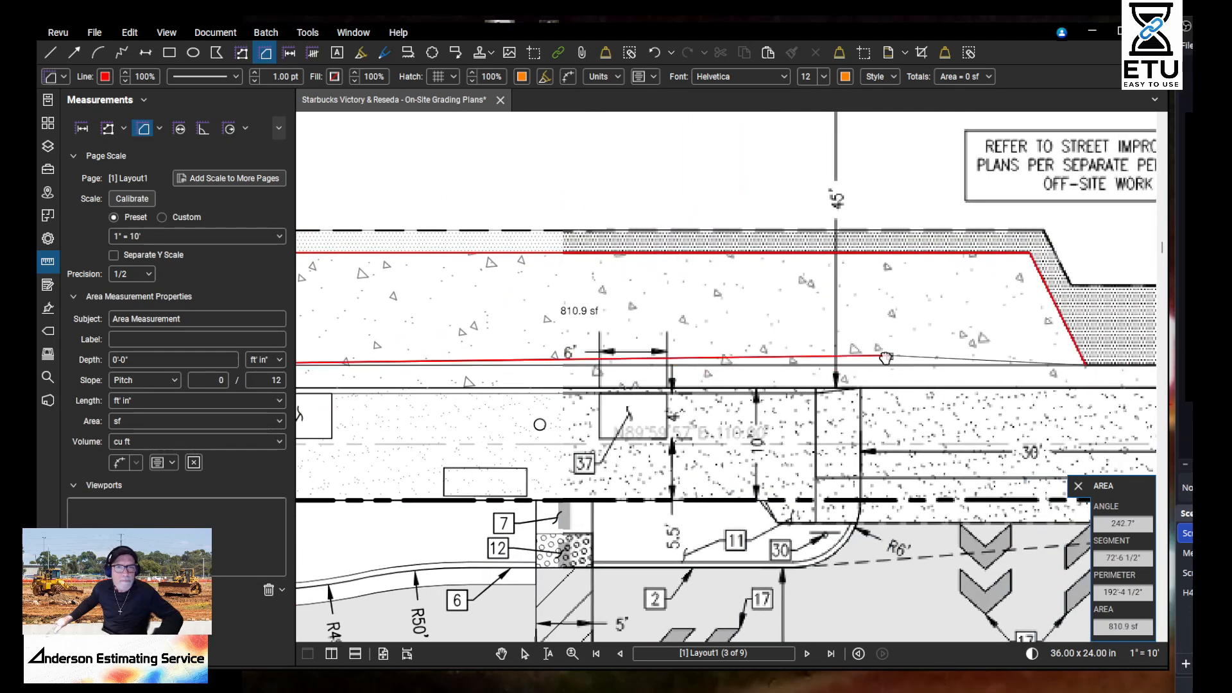
drag(888, 357, 704, 357)
click(606, 364)
scroll(831, 386, down, 5)
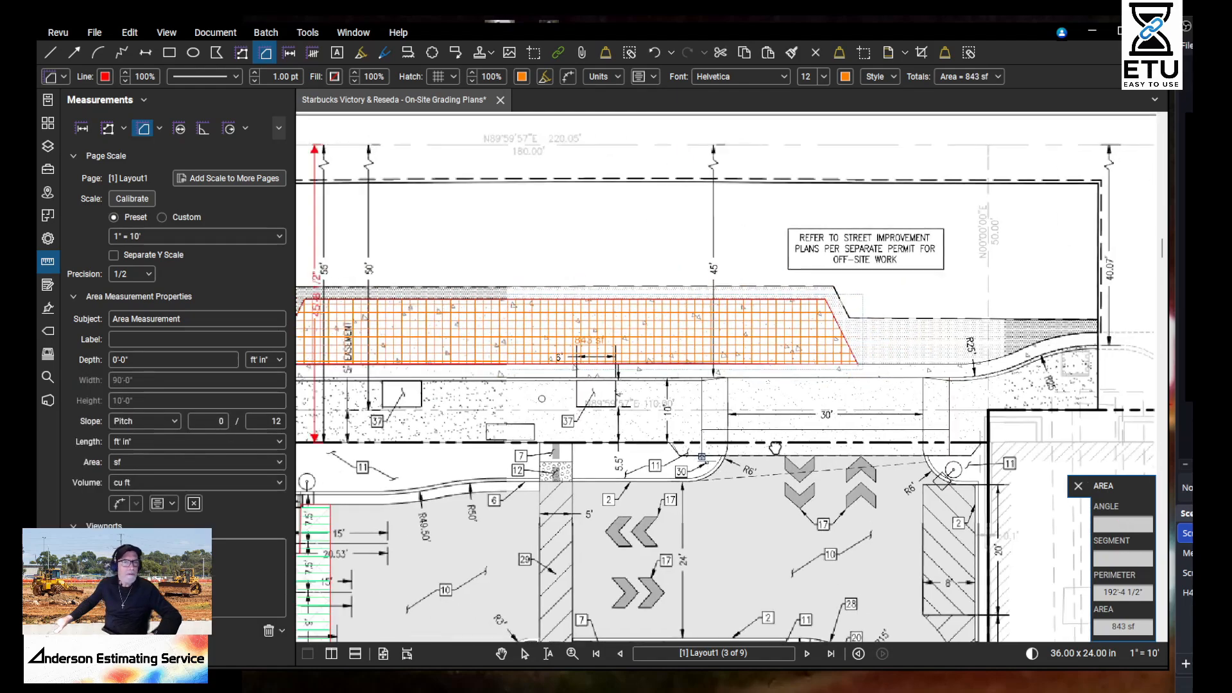
Step: Start another area measurement with the Diagonal Up hatch, a blue hatch colour and blue text
drag(831, 386, 777, 319)
right_click(441, 103)
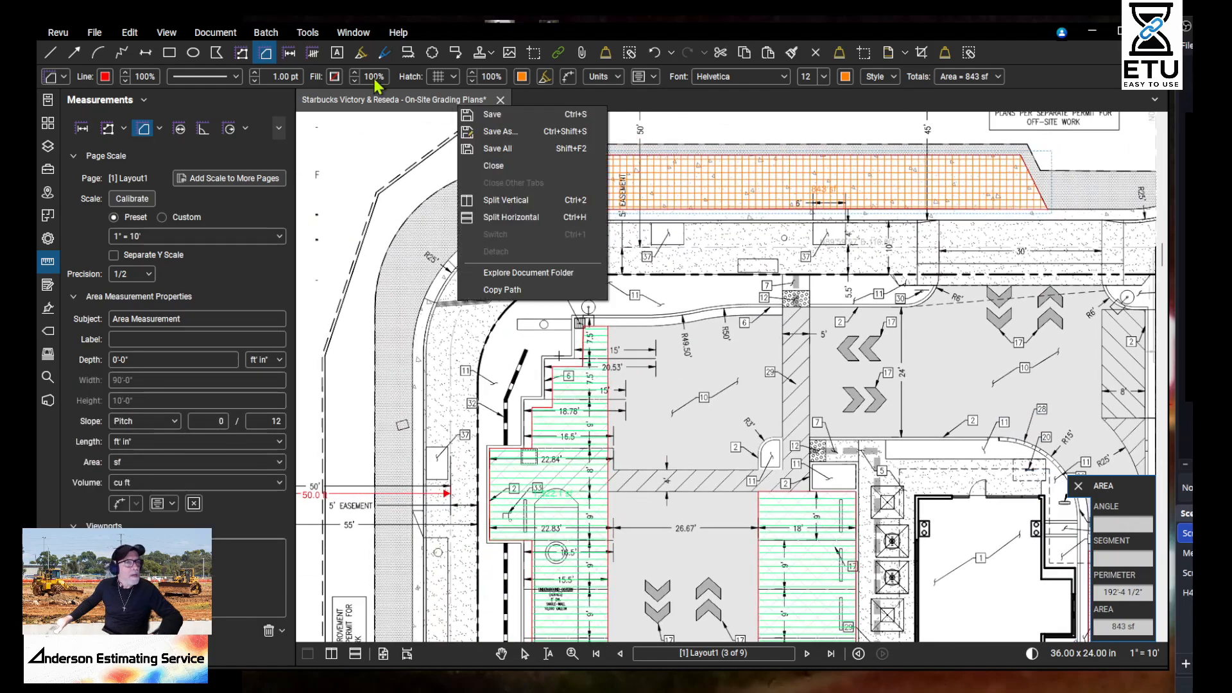
click(141, 129)
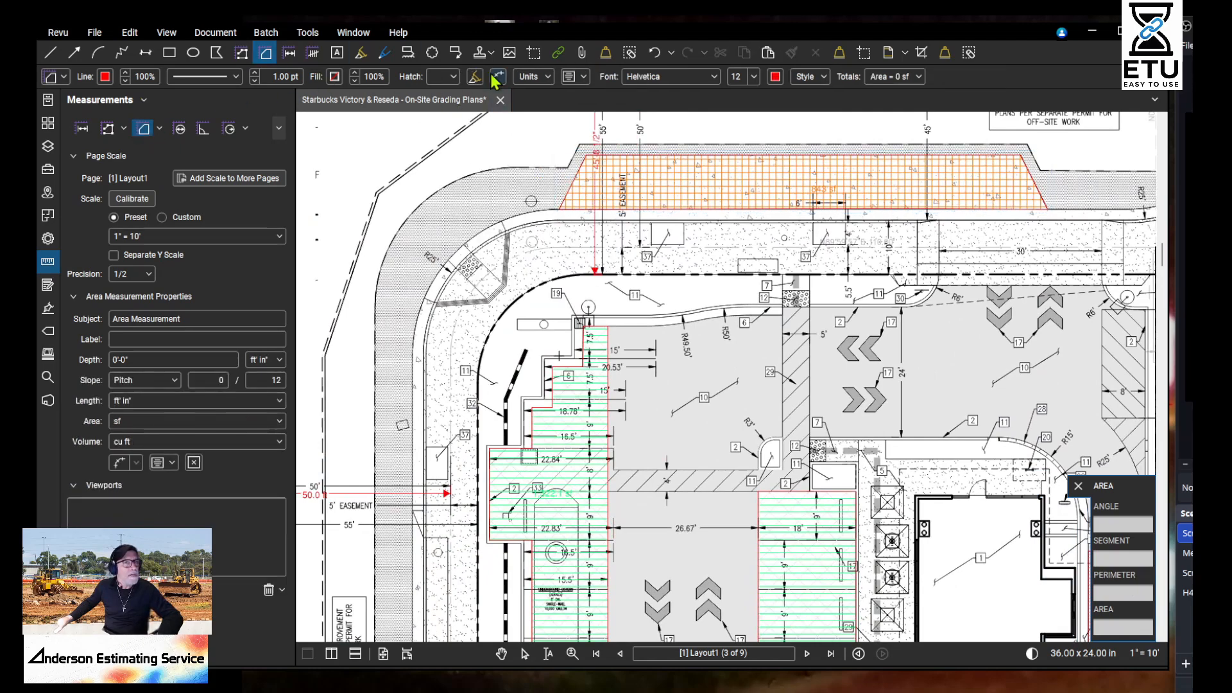
click(453, 77)
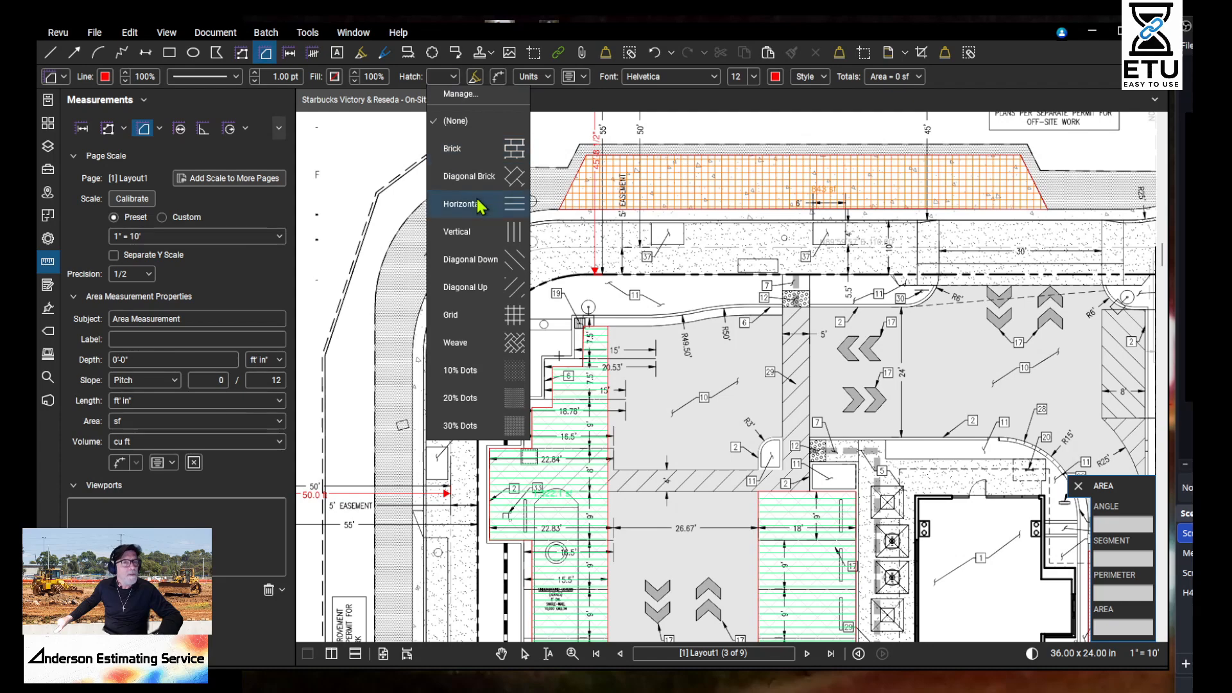
click(478, 300)
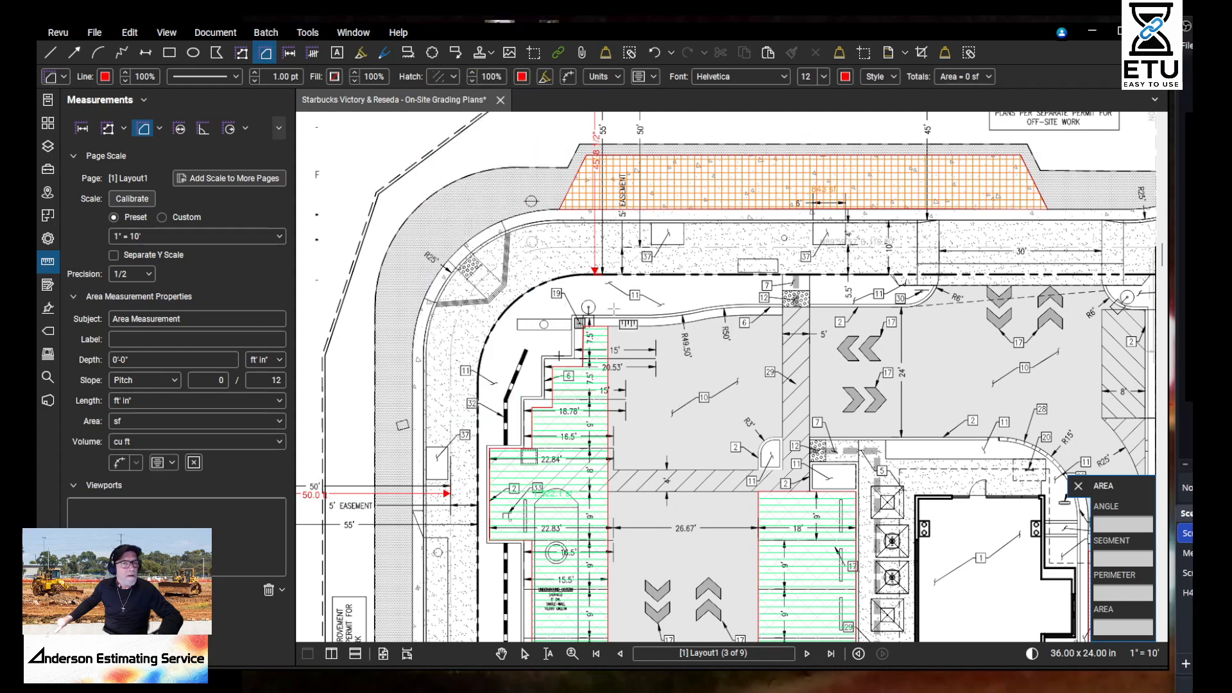
click(522, 77)
click(582, 133)
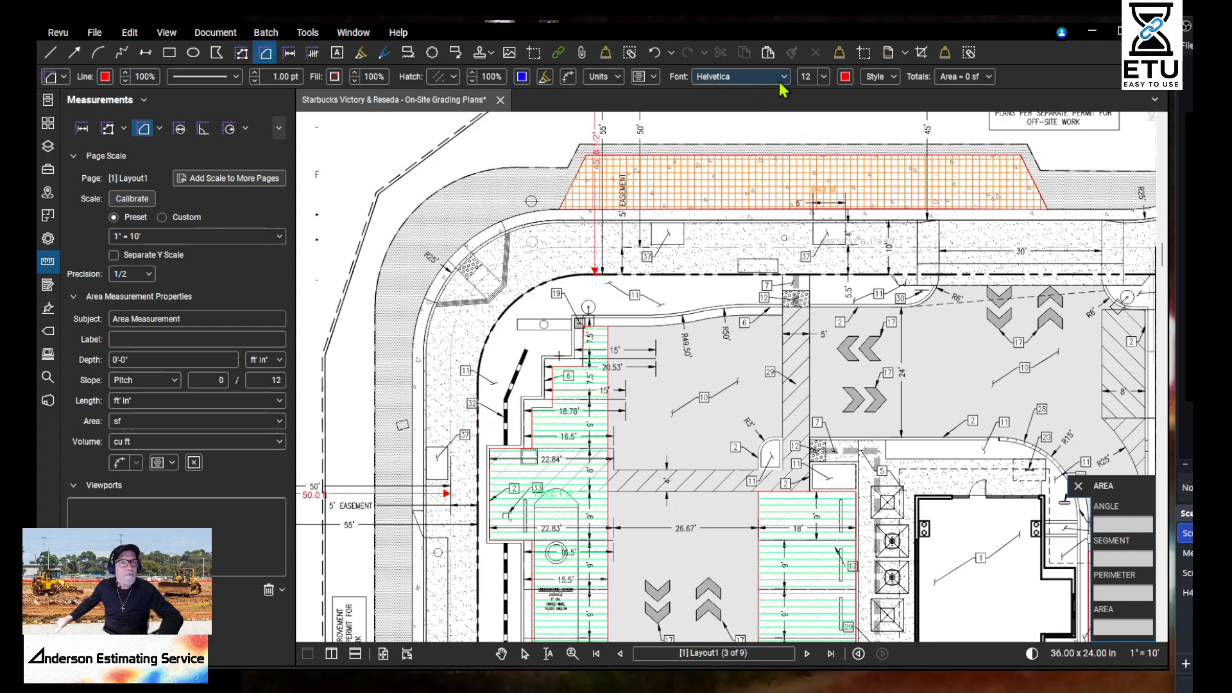
click(846, 77)
click(901, 135)
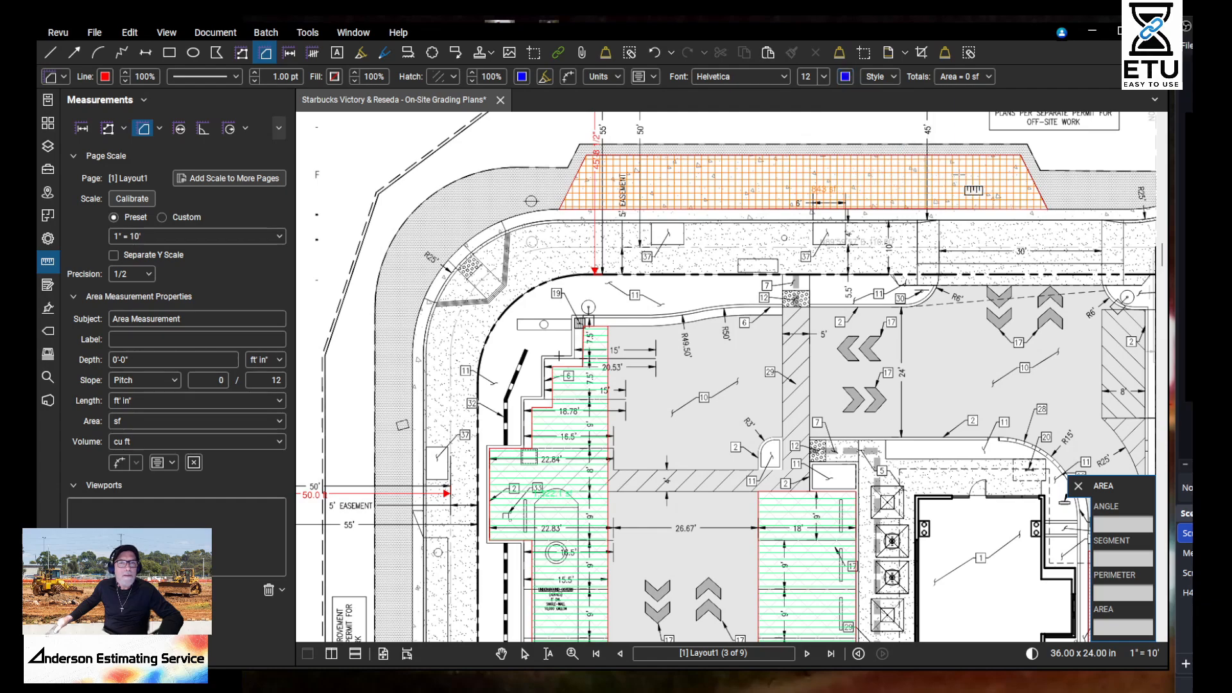
Step: Start the street pavement outline at its east end and follow the north edge west around the jogs beside the concrete pavement
scroll(1026, 210, down, 1)
scroll(578, 308, up, 3)
click(651, 309)
drag(510, 309, 989, 285)
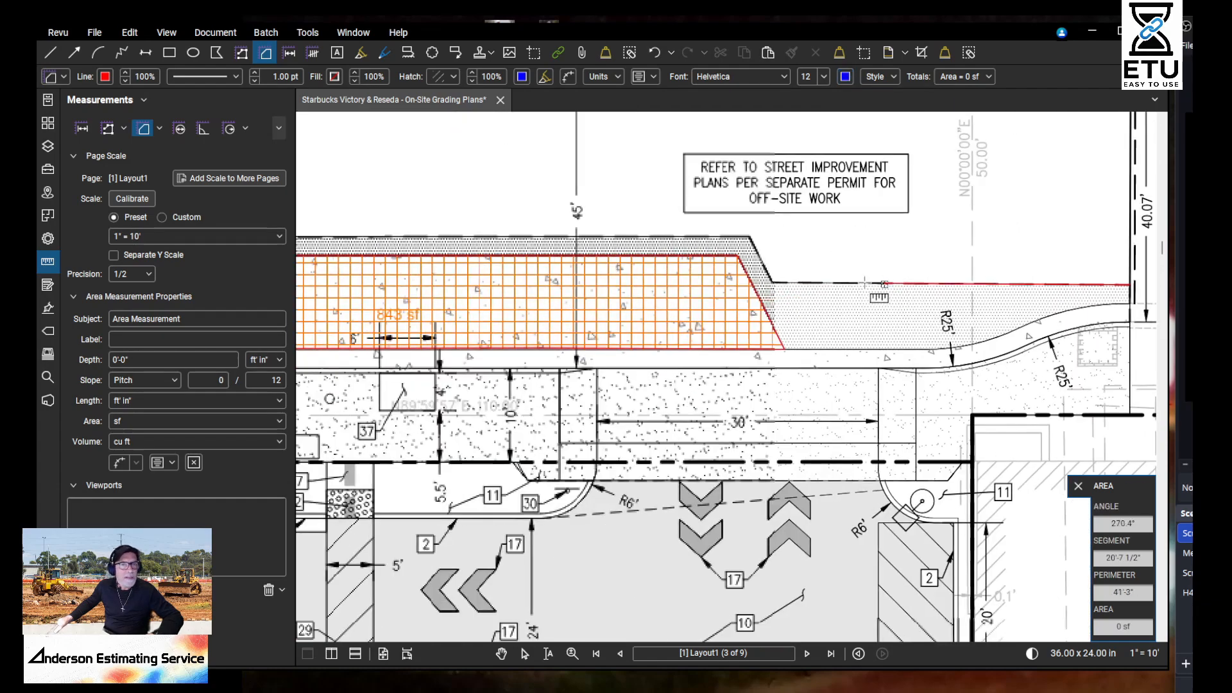
click(773, 282)
click(749, 237)
drag(585, 256, 1108, 255)
click(754, 277)
Step: Trace the outline around the outer curve at the street's north-west corner down to the straight west edge
drag(719, 273, 782, 273)
click(687, 280)
click(651, 288)
drag(613, 307, 741, 277)
click(742, 277)
click(703, 300)
drag(654, 330, 728, 274)
click(735, 287)
click(715, 319)
drag(704, 341, 726, 258)
click(713, 300)
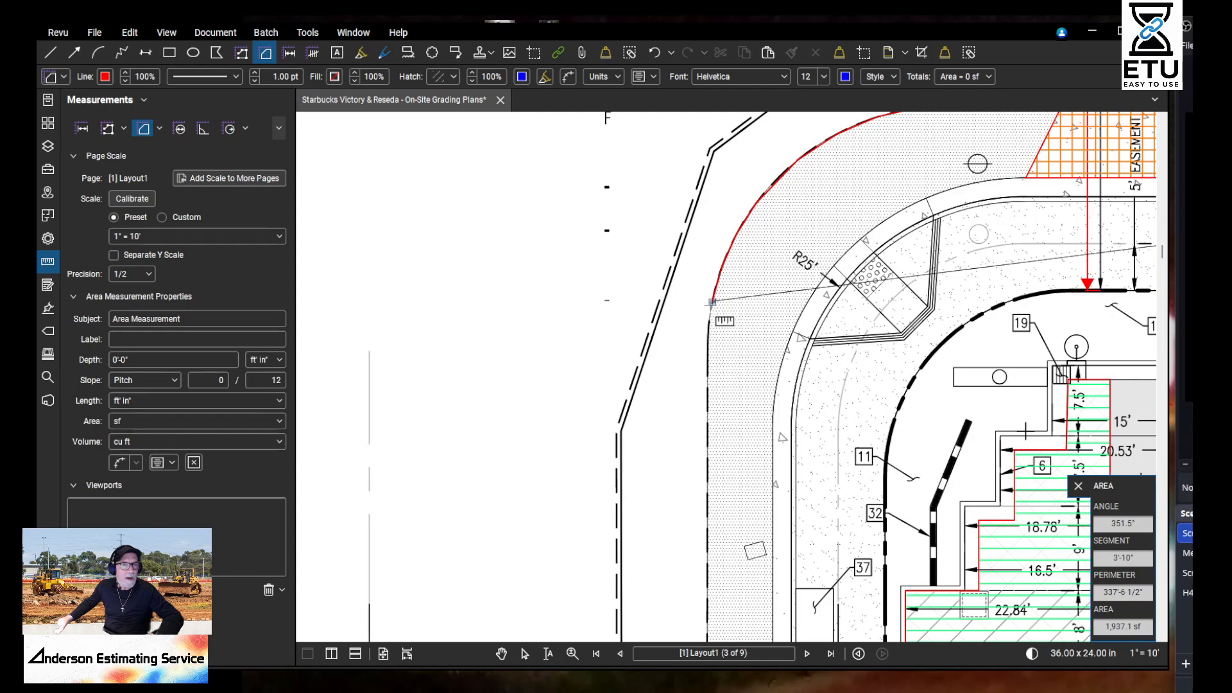
click(709, 319)
Step: Take the outline down the west street's outer edge to its south end and across to the gutter edge
scroll(710, 353, down, 1)
drag(711, 352, 706, 203)
scroll(704, 426, down, 10)
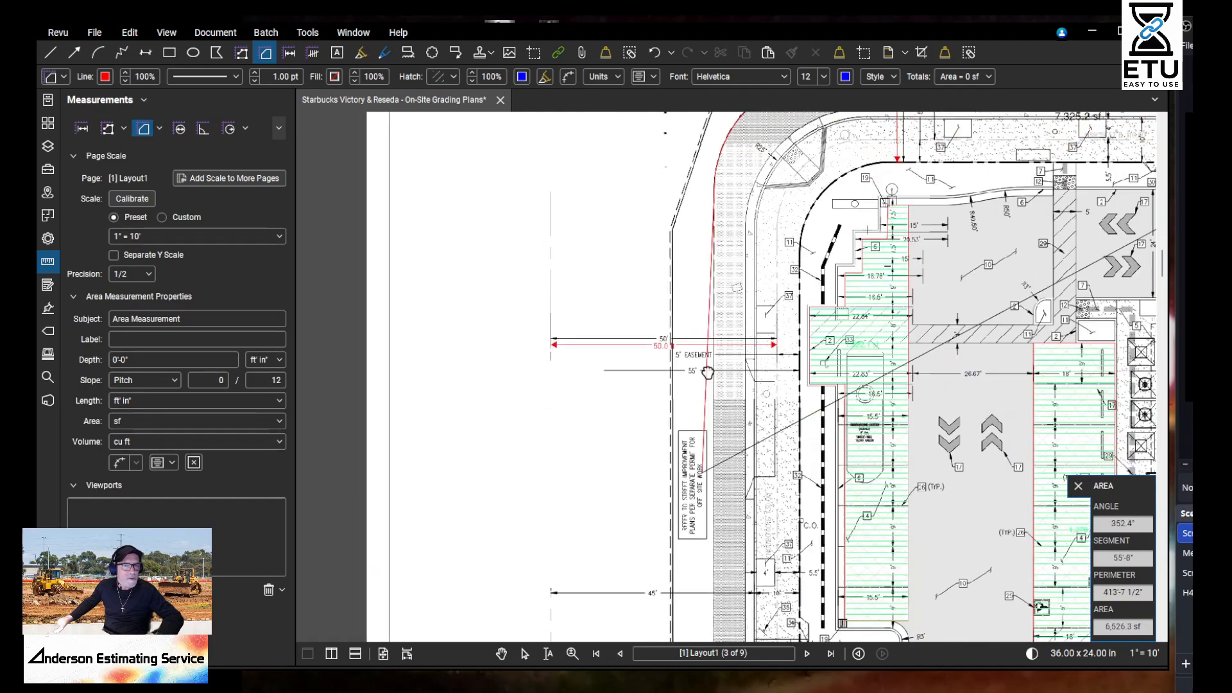
scroll(727, 369, up, 2)
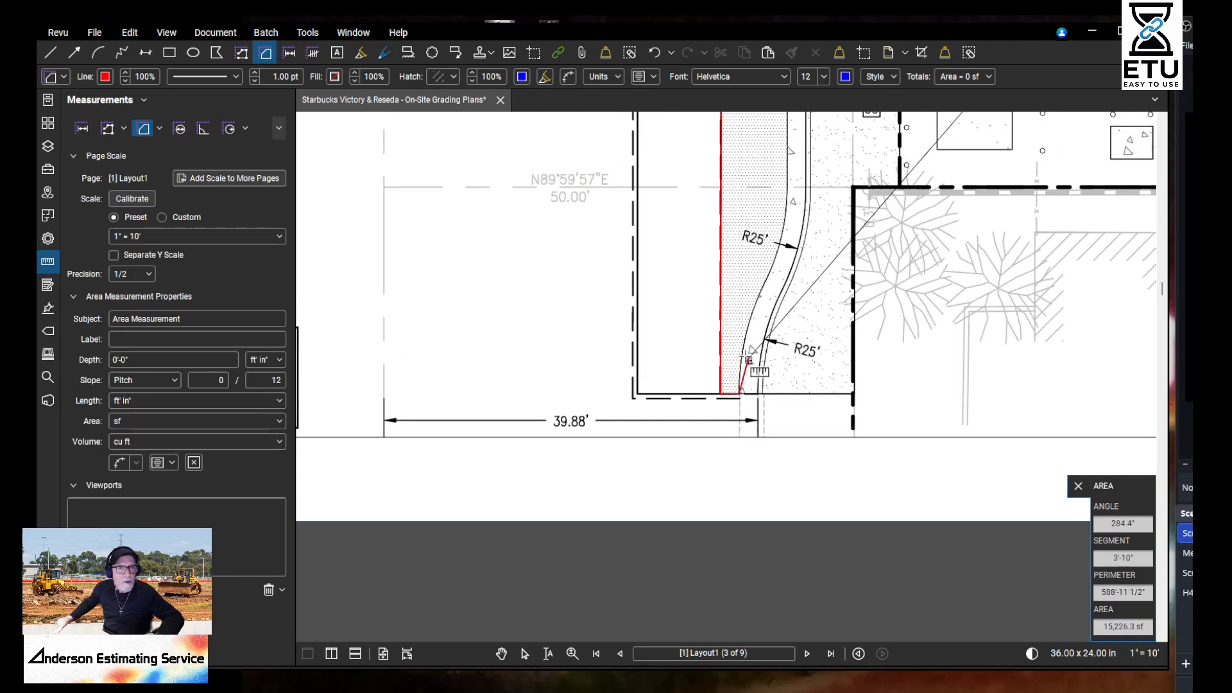
scroll(739, 350, up, 2)
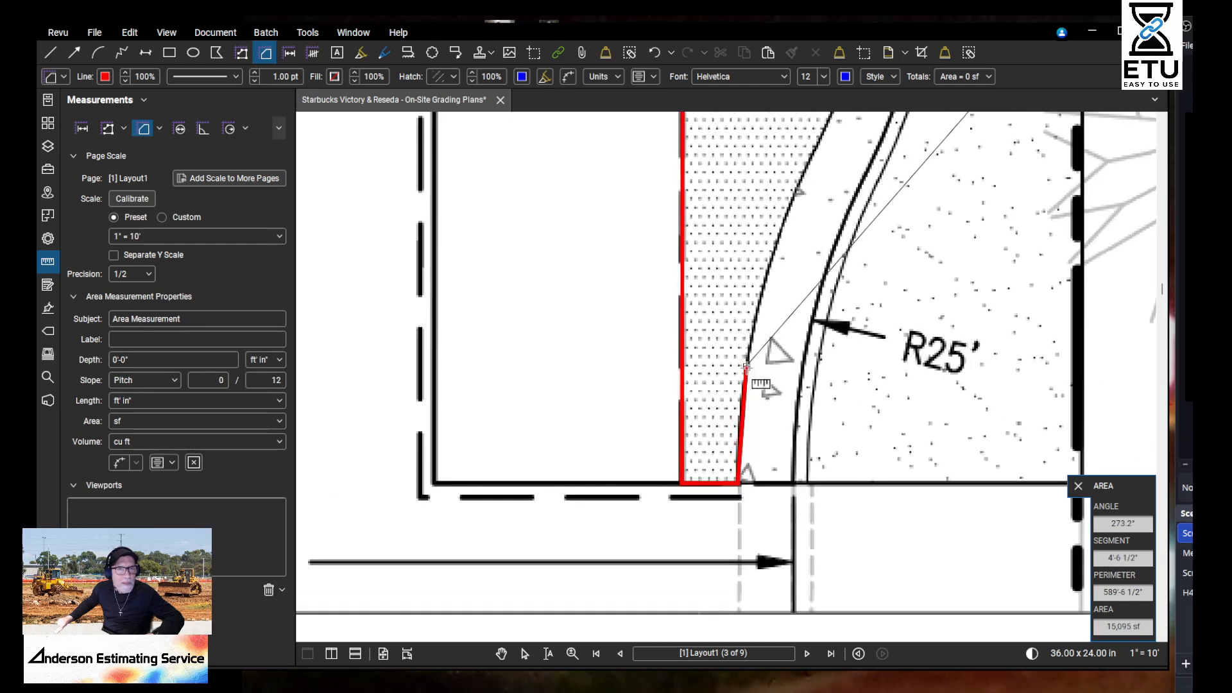
Step: Trace the outline north along the curved gutter edge at the south end of the west street
mouse_move(782, 274)
mouse_down()
mouse_move(779, 342)
mouse_move(753, 398)
mouse_up()
click(755, 344)
drag(792, 256, 790, 289)
click(798, 289)
drag(802, 230, 781, 497)
click(807, 462)
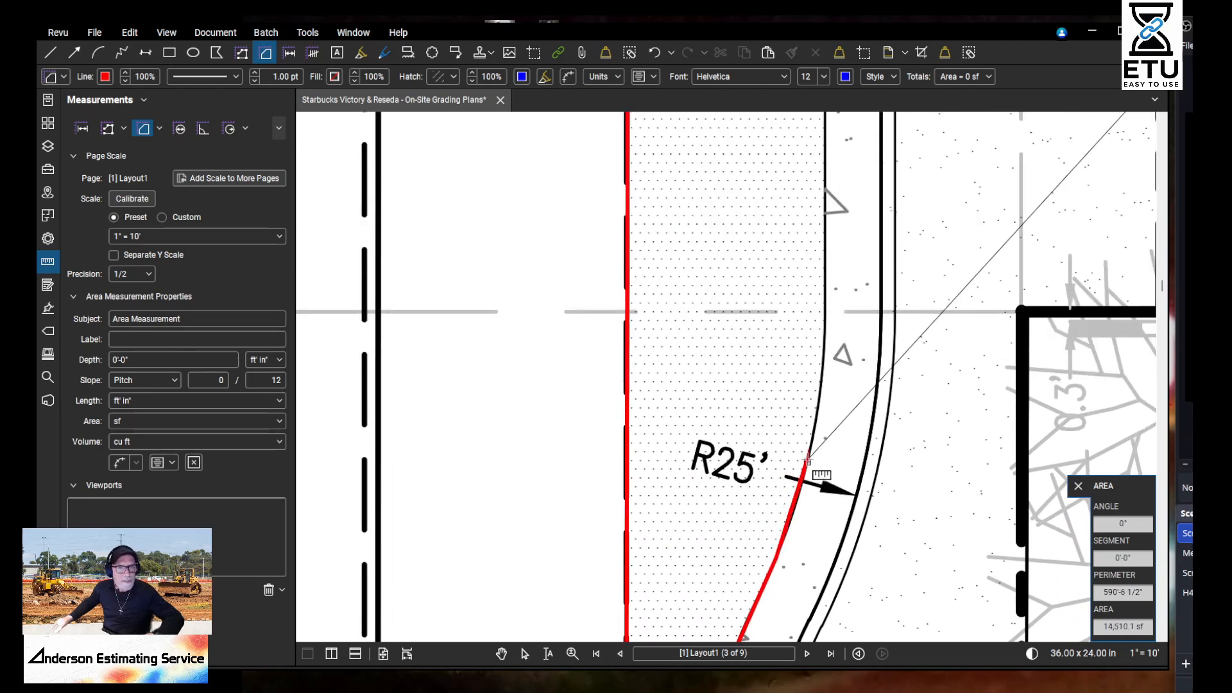
click(822, 377)
Step: Take the outline up the straight gutter edge of the west street to the inner corner curve
scroll(821, 379, up, 4)
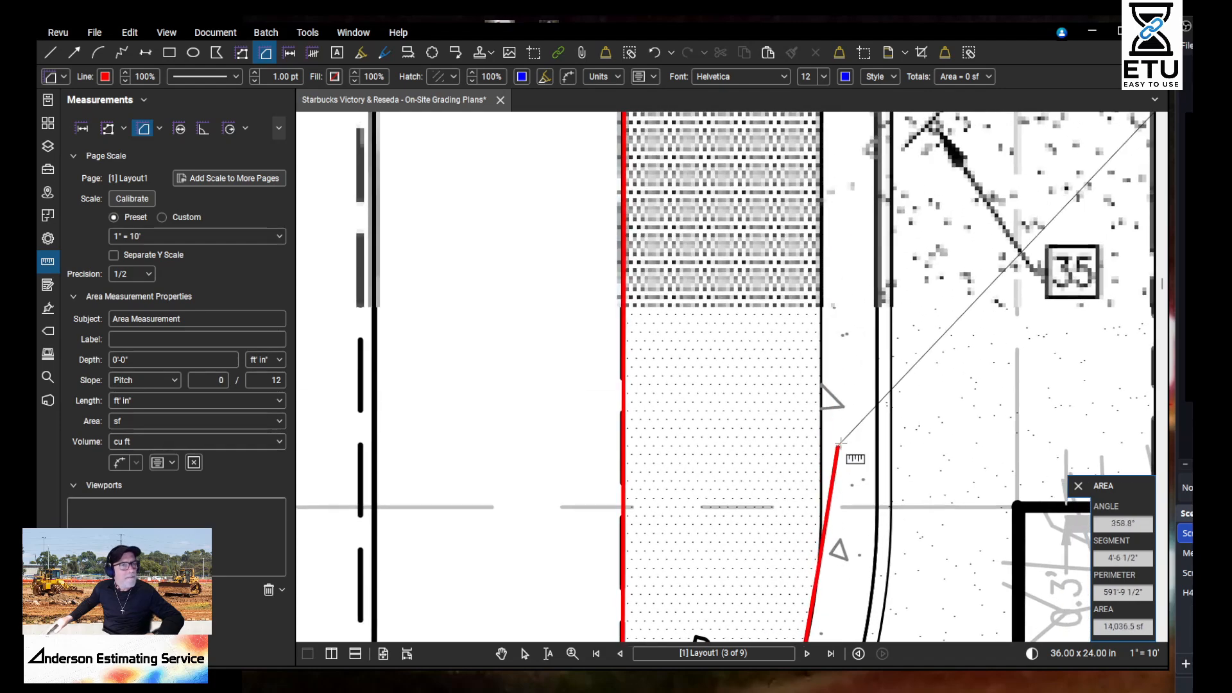
scroll(839, 556, down, 8)
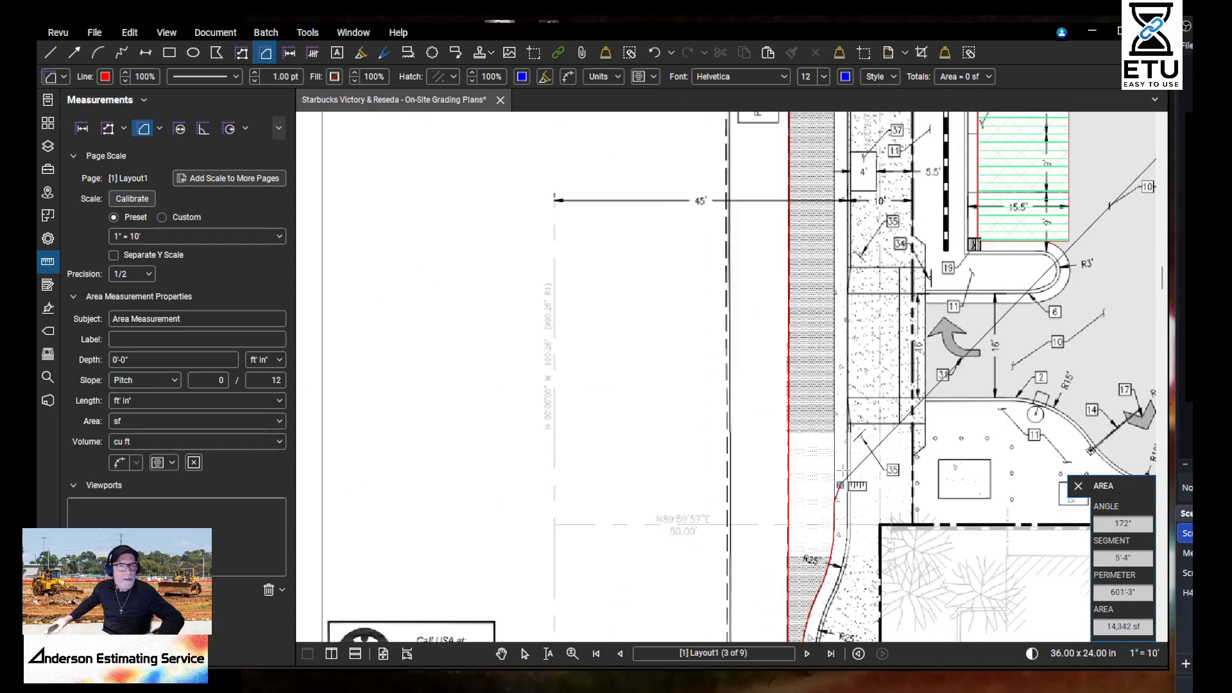
drag(836, 184, 827, 489)
scroll(827, 489, up, 6)
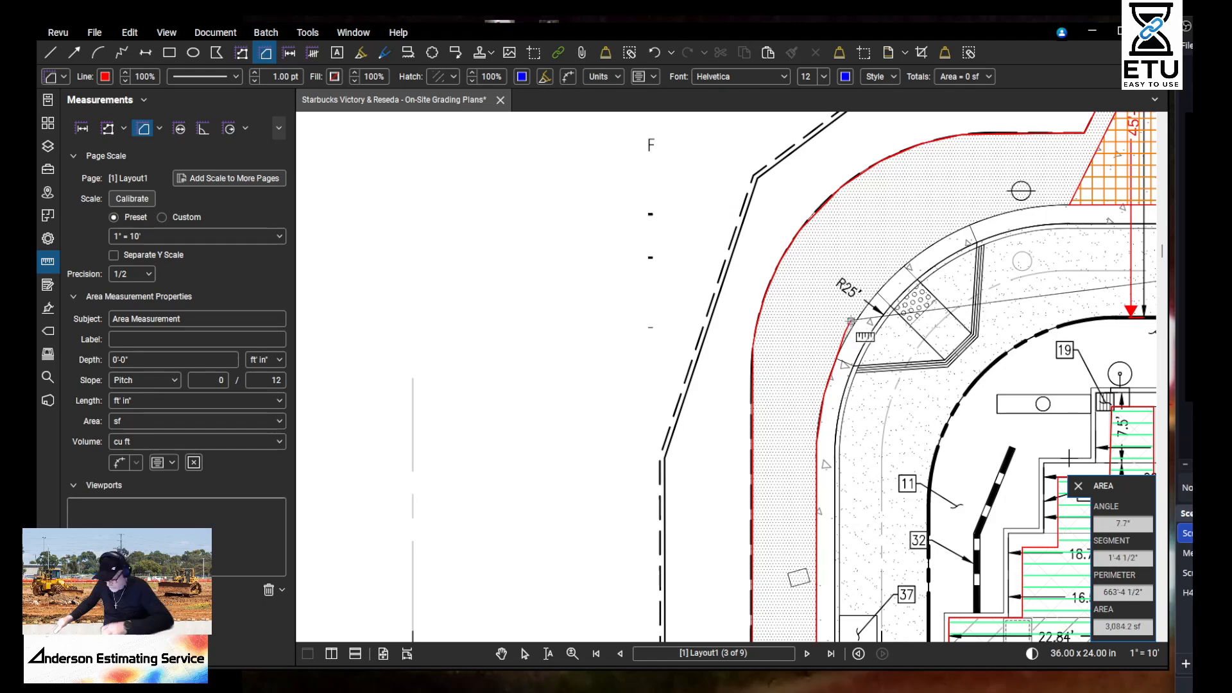
scroll(846, 333, up, 2)
Step: Trace the outline around the inner gutter curve at the north-west corner toward the concrete pavement
click(830, 380)
click(849, 339)
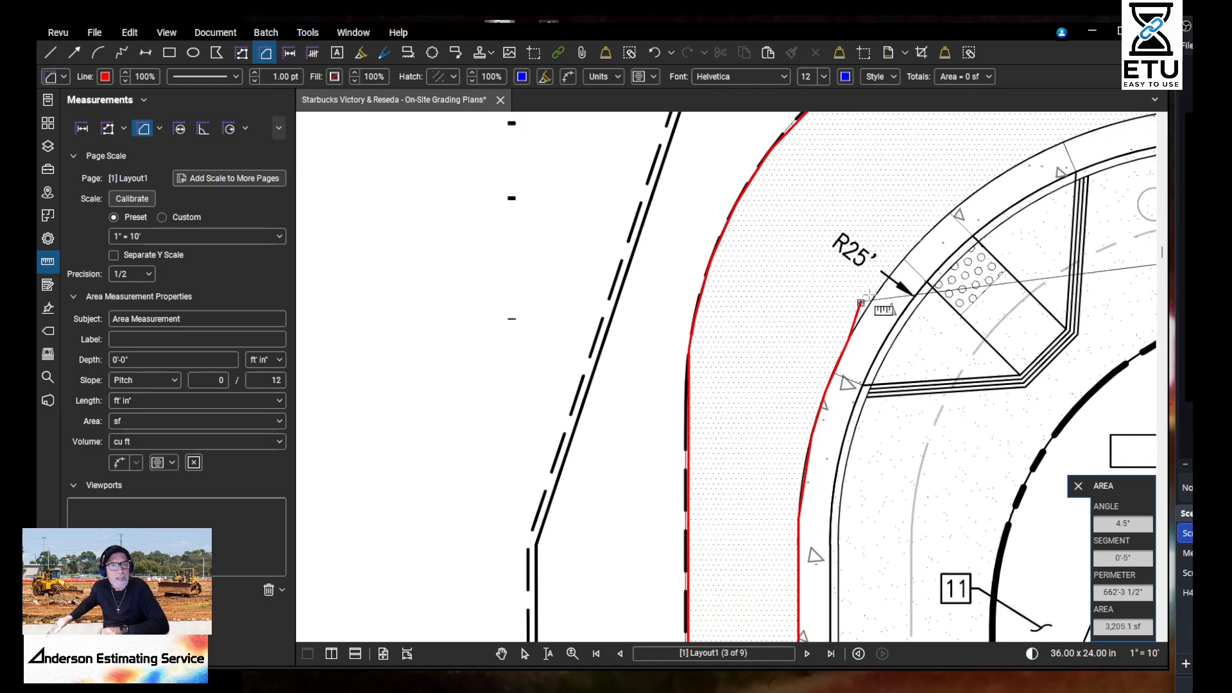
drag(929, 237, 868, 396)
click(871, 388)
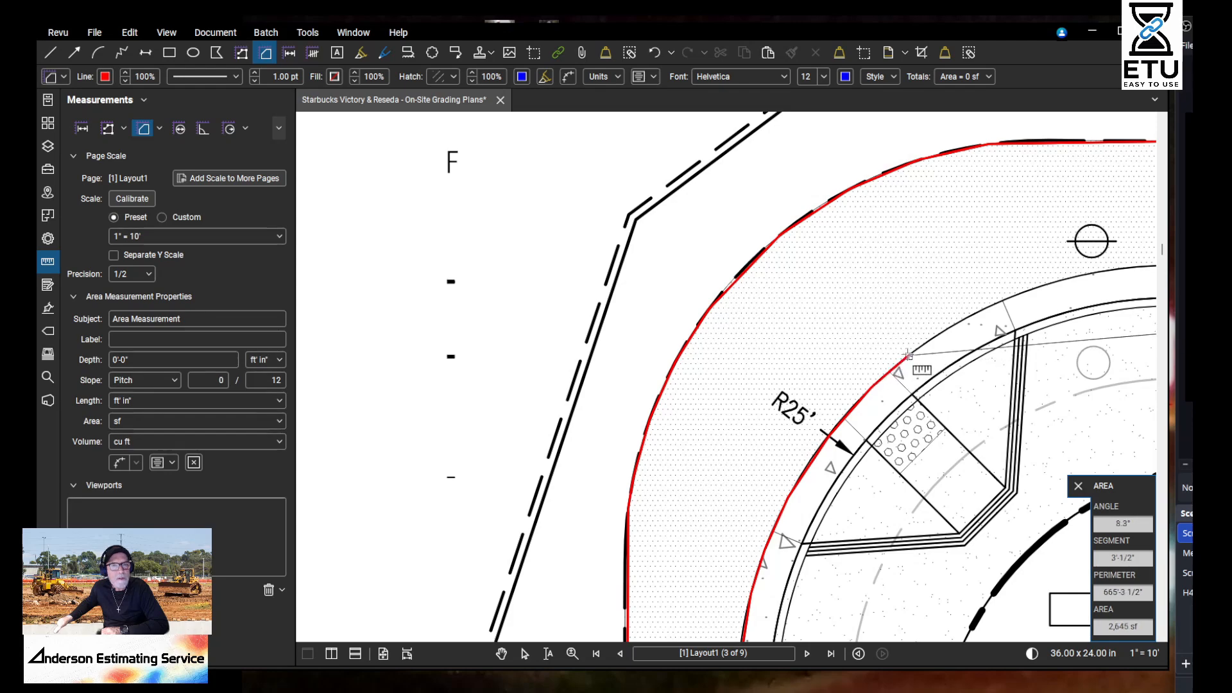
click(953, 326)
drag(1029, 307, 755, 448)
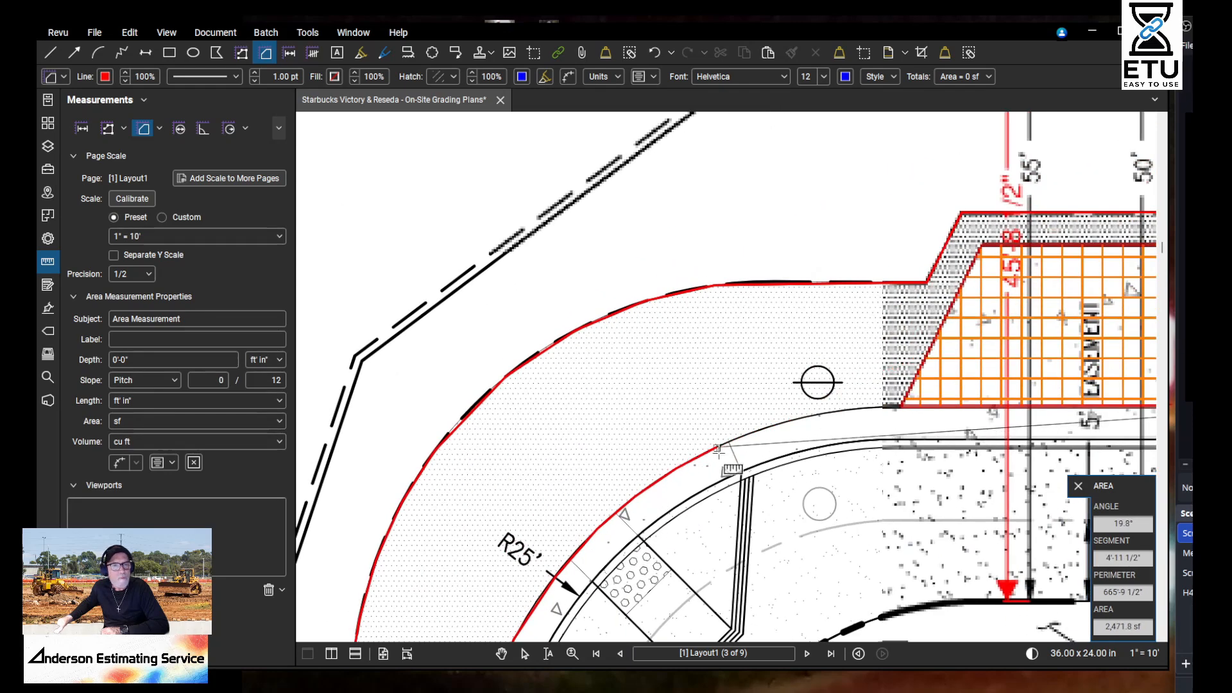
click(723, 444)
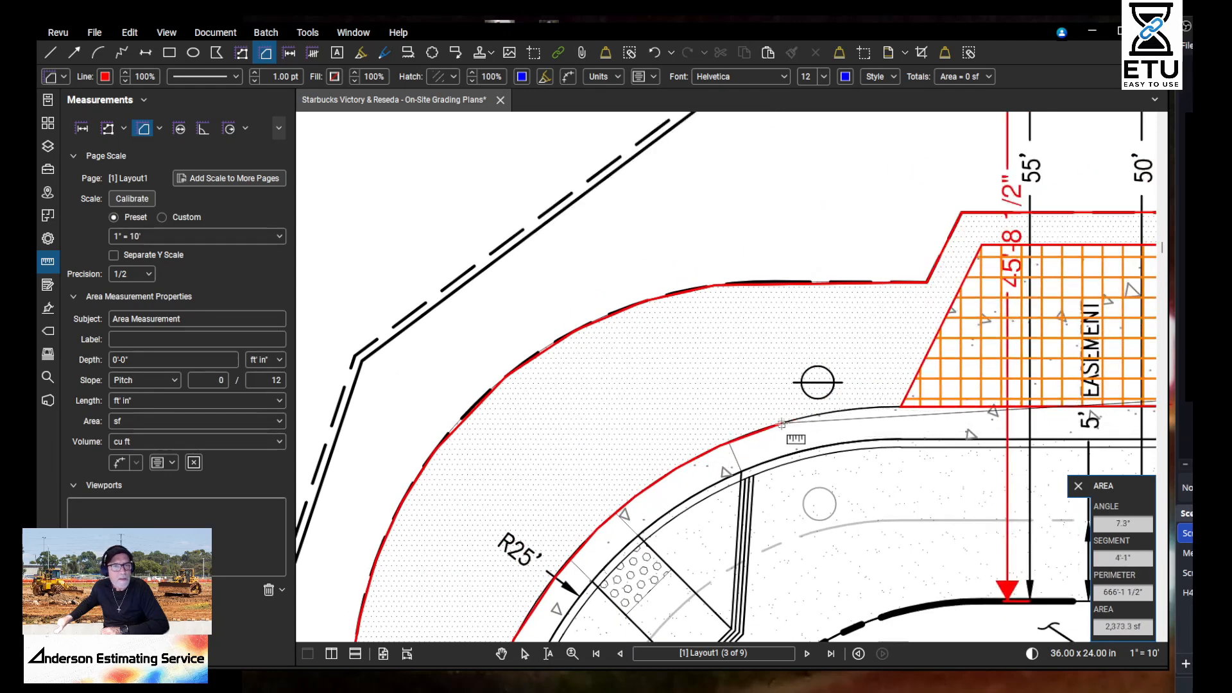
click(833, 412)
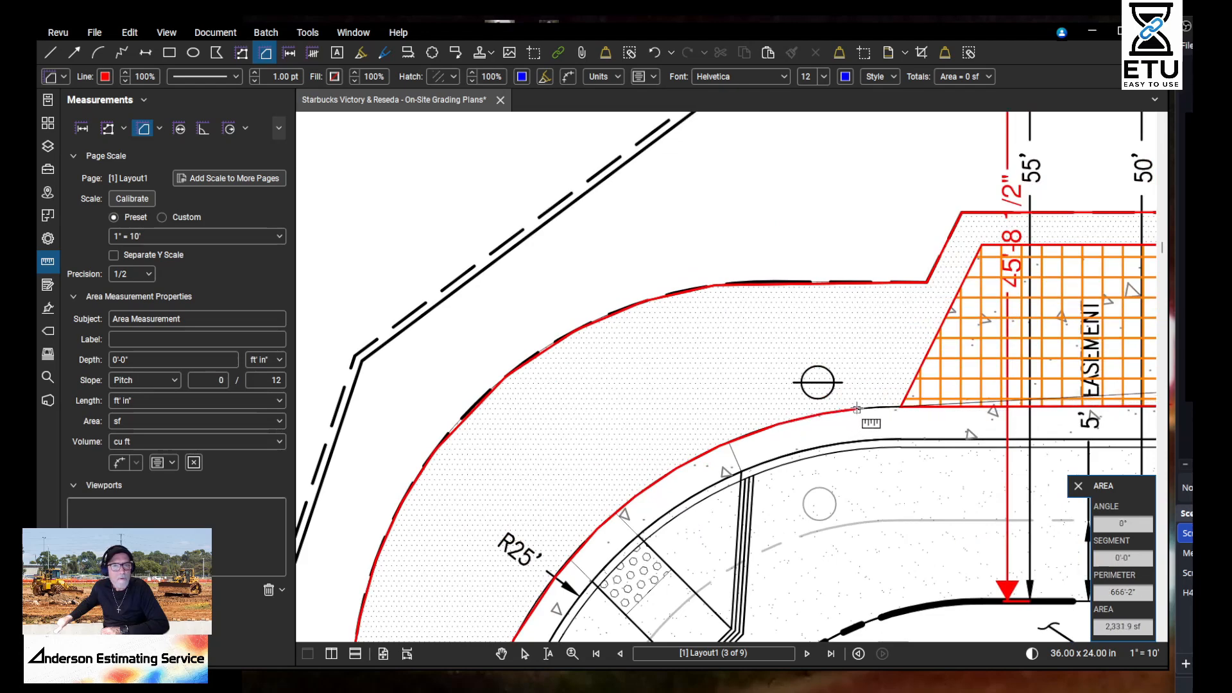
Step: Carry the outline around the orange-hatched concrete pavement along its west end, north edge and slanted east end
click(903, 406)
click(982, 245)
drag(1128, 249, 474, 468)
scroll(634, 465, down, 4)
drag(854, 441, 468, 454)
scroll(545, 489, up, 4)
click(635, 460)
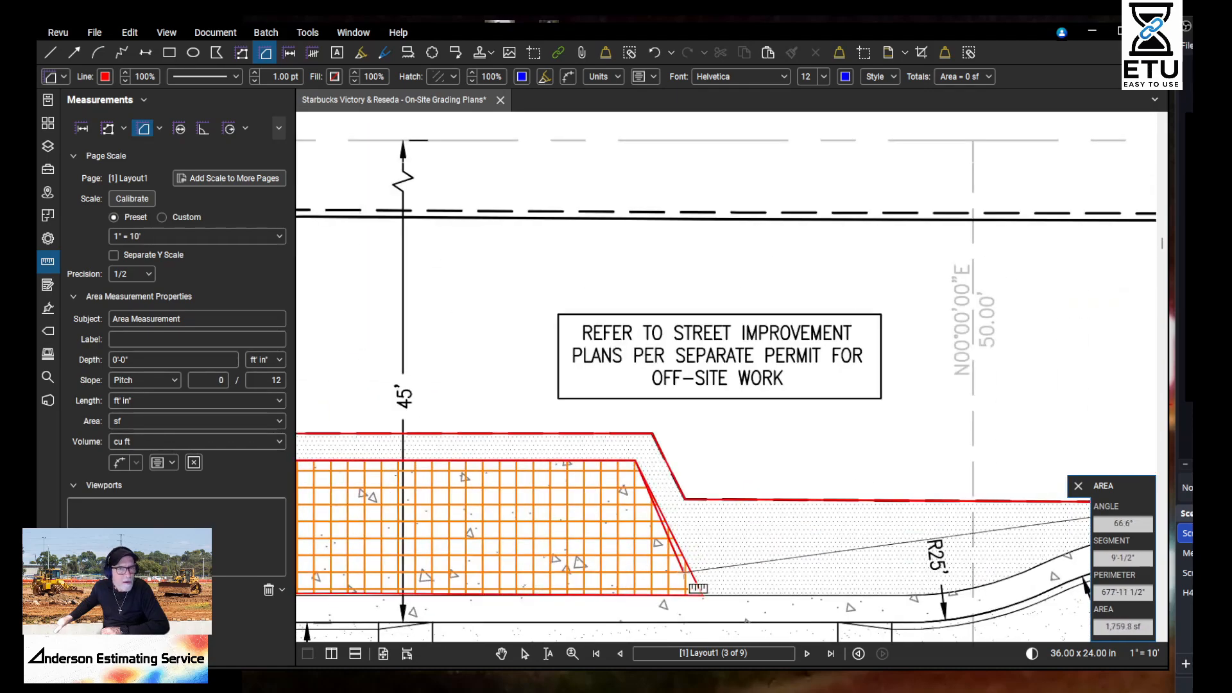
drag(795, 538, 510, 469)
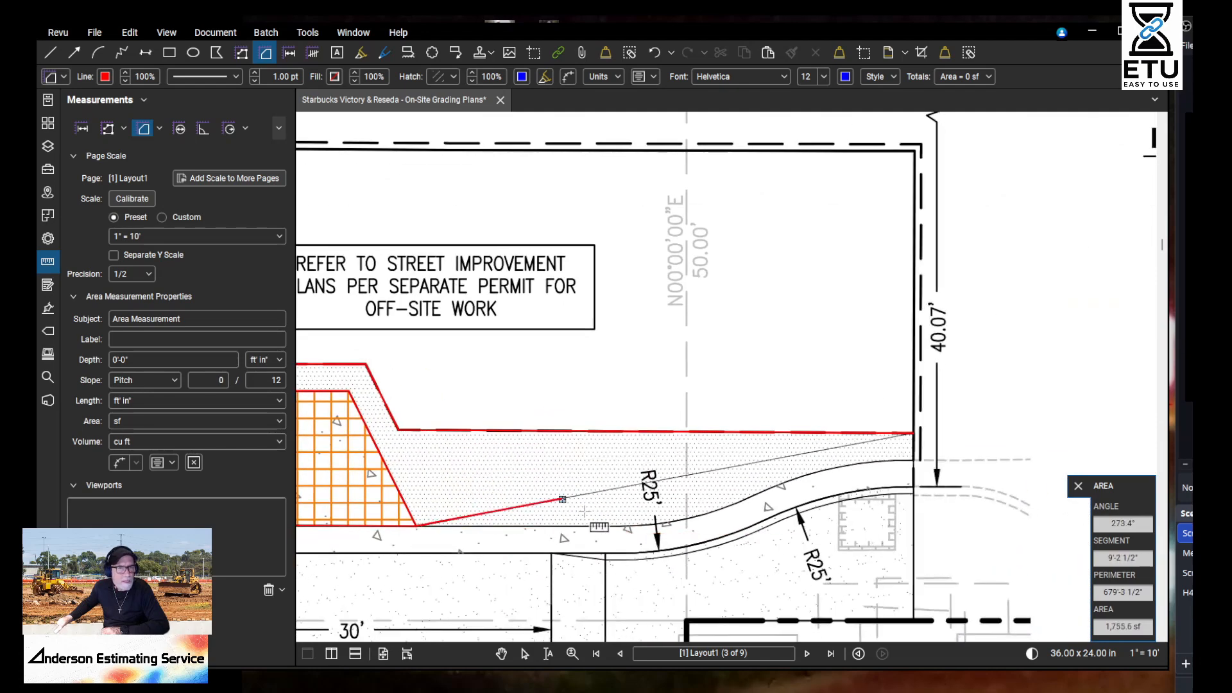
Step: Continue the outline east along the north street's gutter edge and into the R25' curve
click(629, 525)
scroll(642, 533, up, 1)
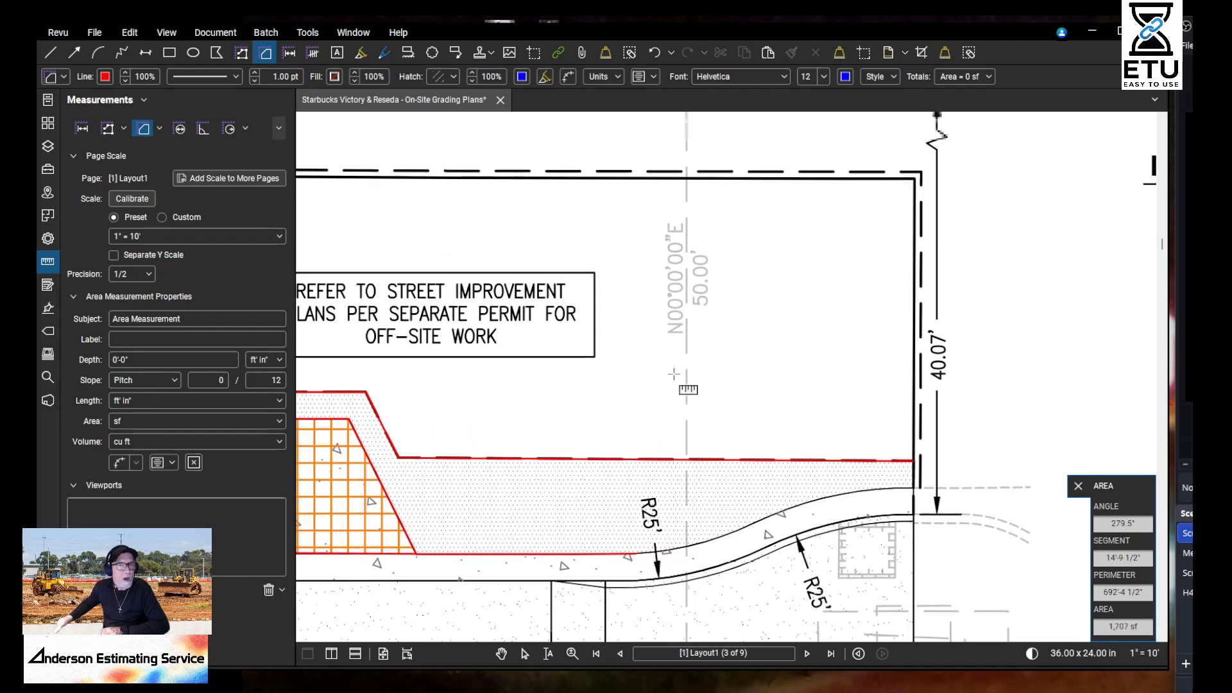
scroll(807, 592, down, 1)
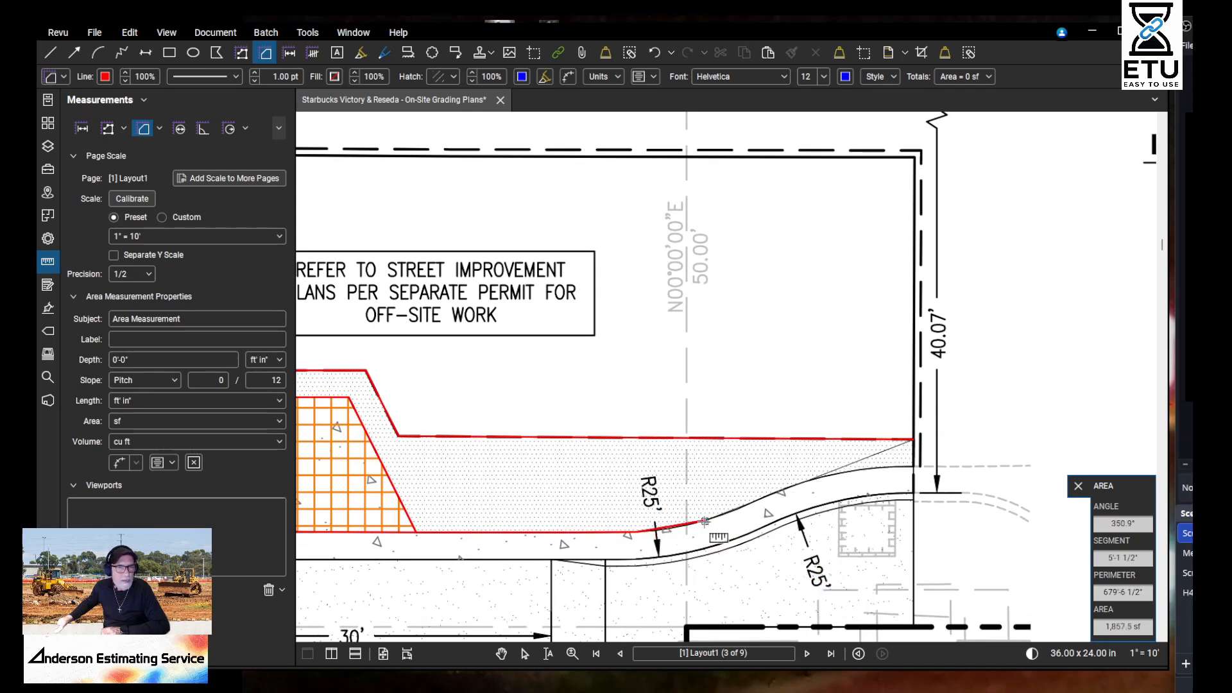
scroll(658, 531, up, 2)
click(667, 526)
click(726, 514)
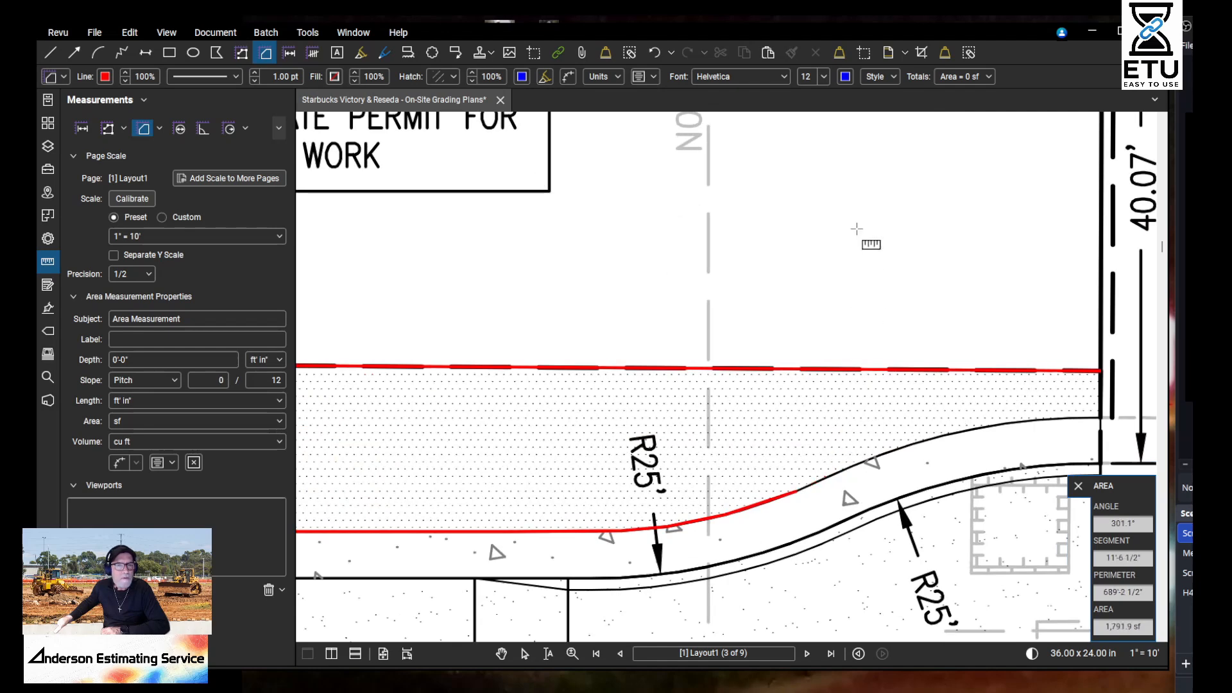
drag(904, 556, 863, 511)
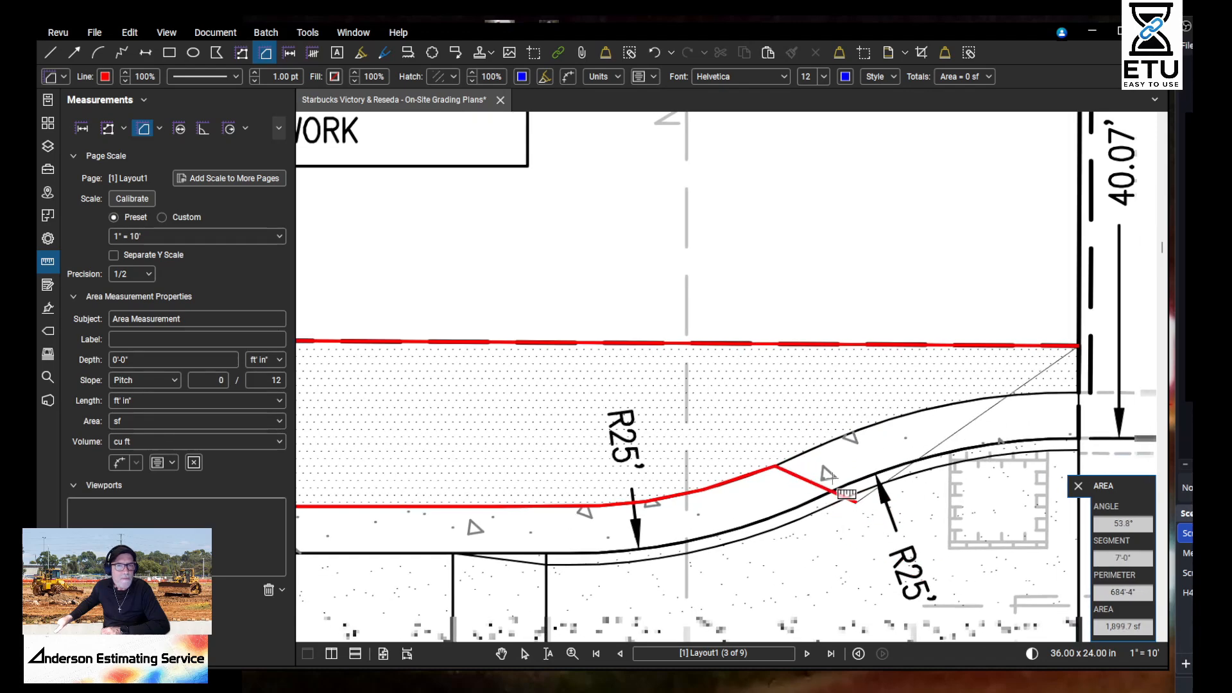
Step: Trace the remaining gutter curve to the east end of the north street and close the area
scroll(864, 510, down, 5)
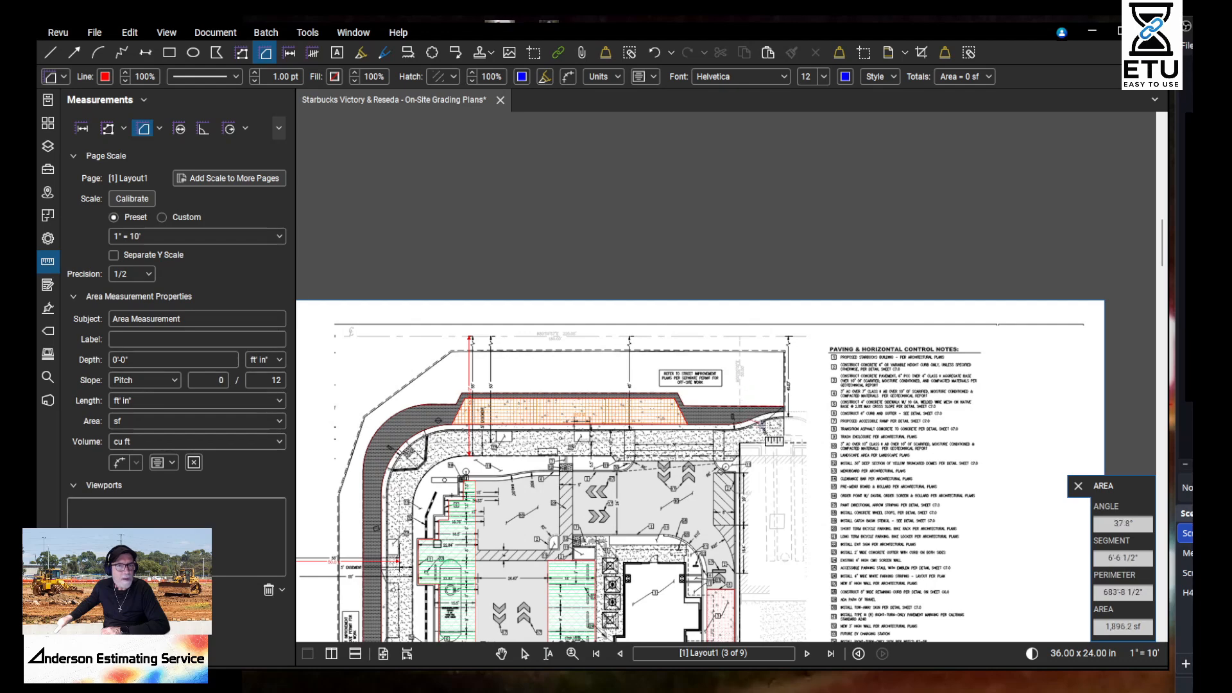
scroll(762, 423, up, 4)
scroll(766, 416, up, 5)
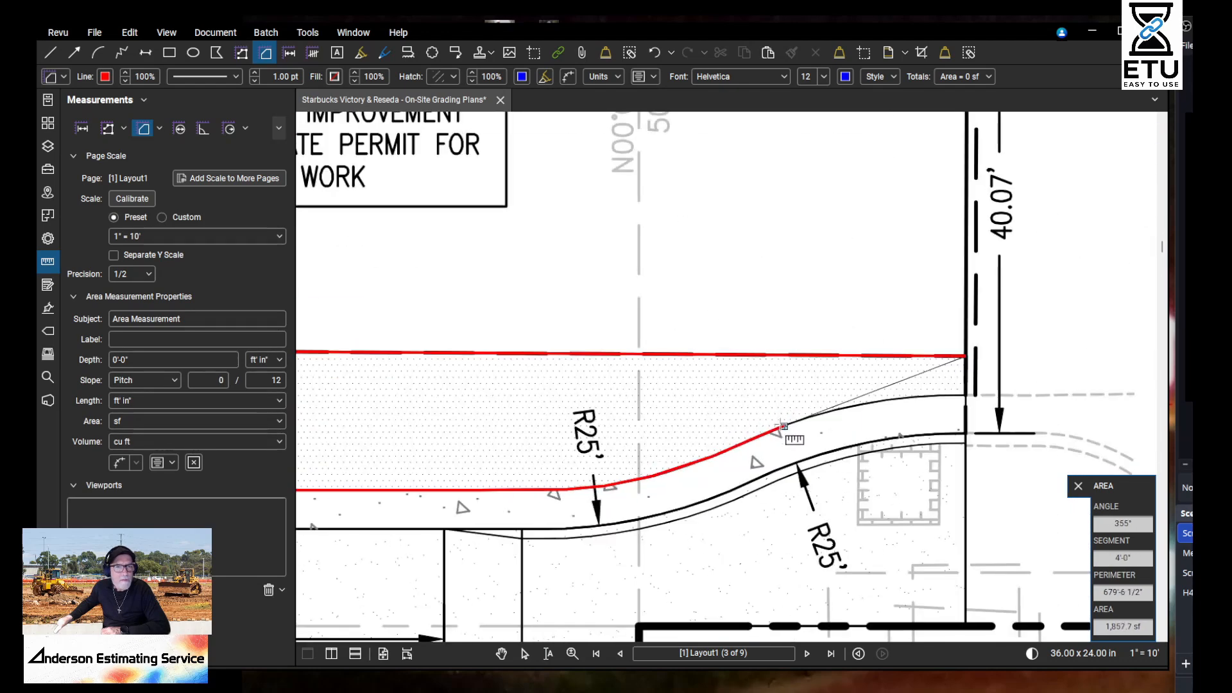
click(877, 400)
click(952, 396)
click(967, 396)
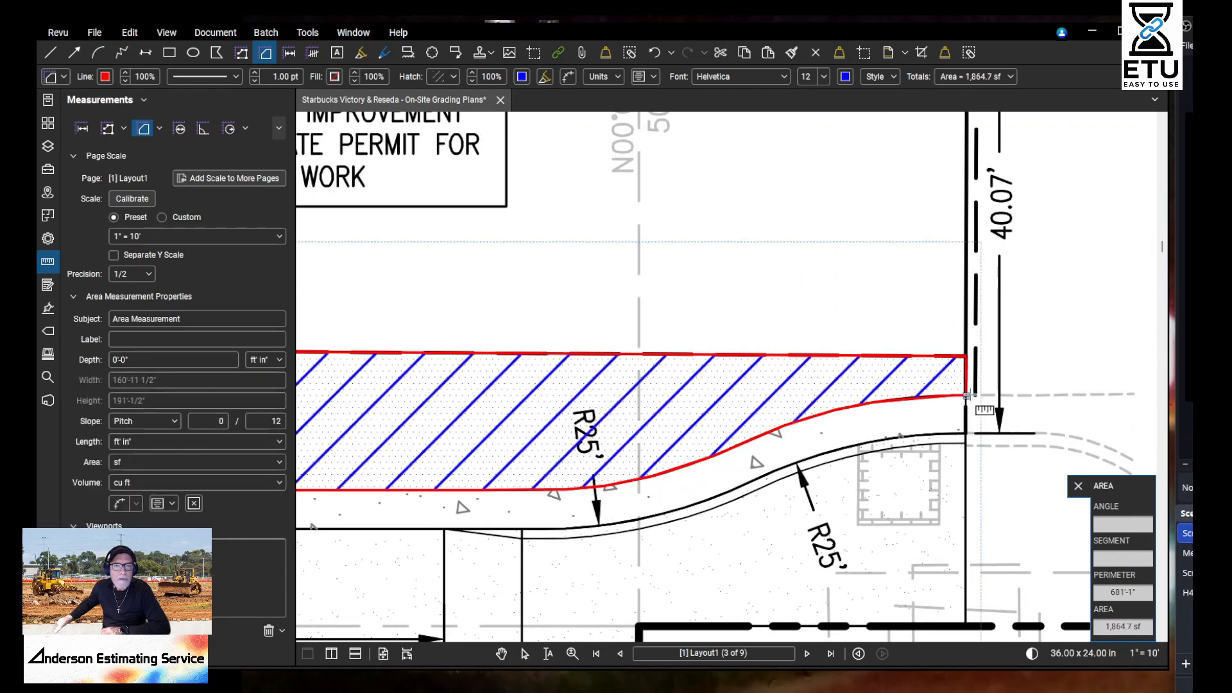
Step: Select the blue-hatched street pavement area and change its line colour to blue
scroll(963, 394, down, 5)
drag(632, 545, 1097, 297)
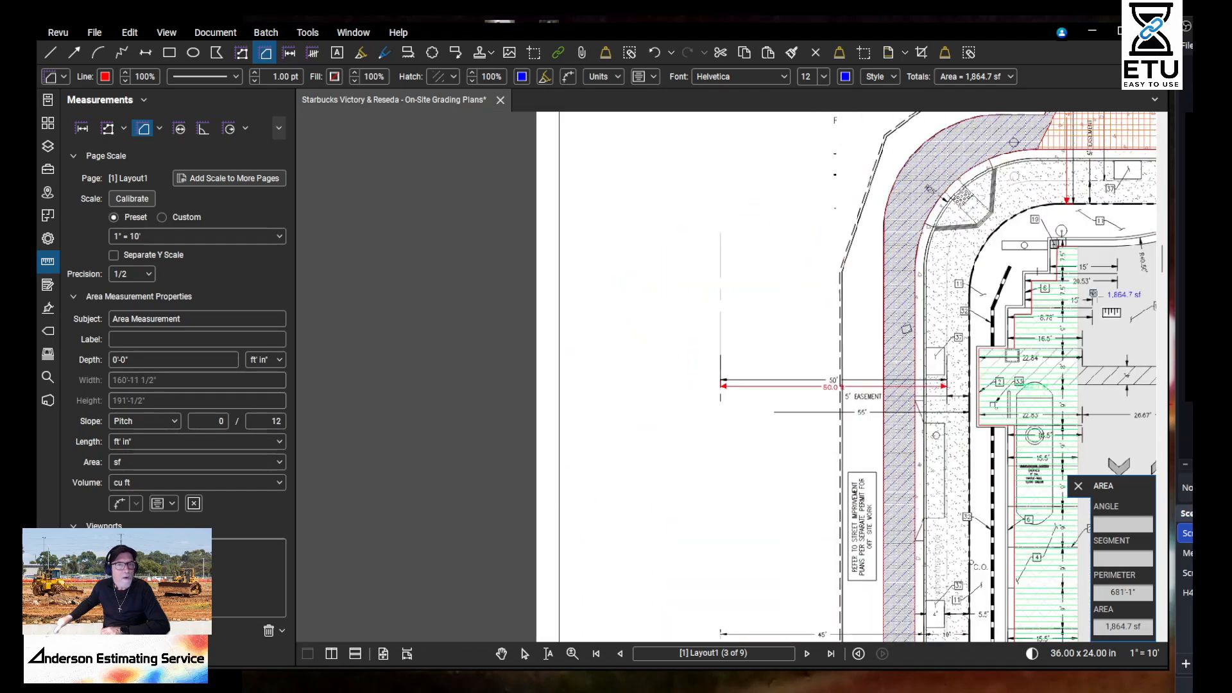
right_click(939, 271)
click(910, 245)
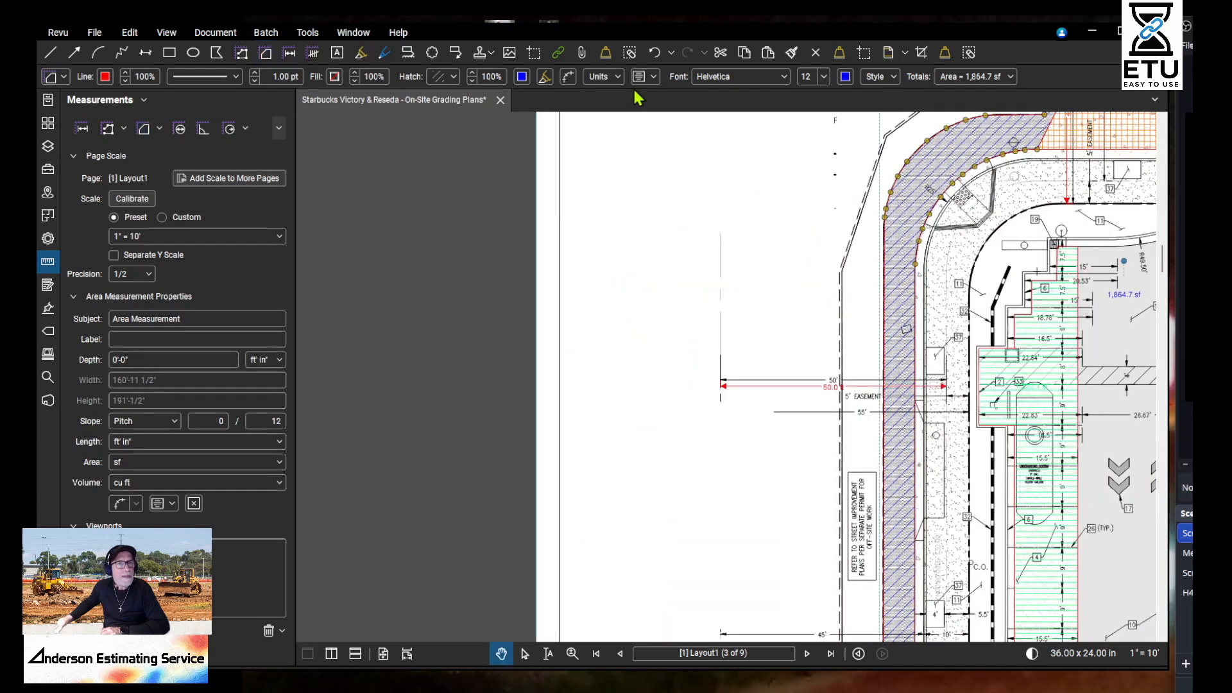
click(104, 77)
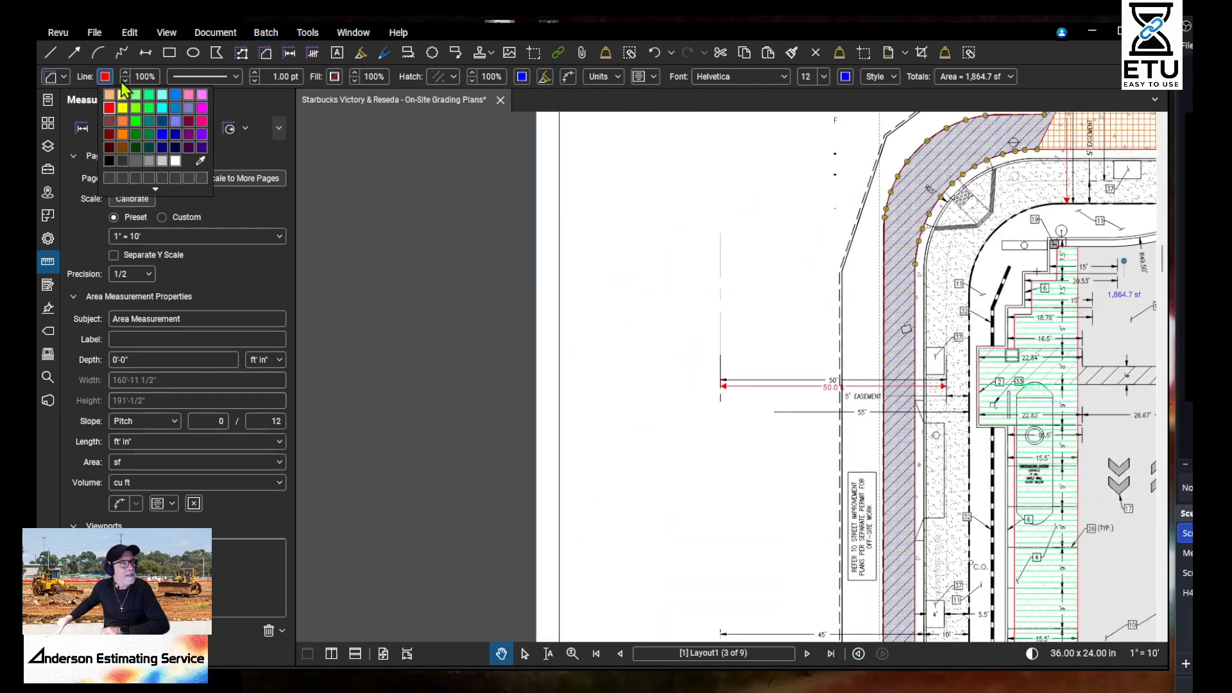
click(163, 133)
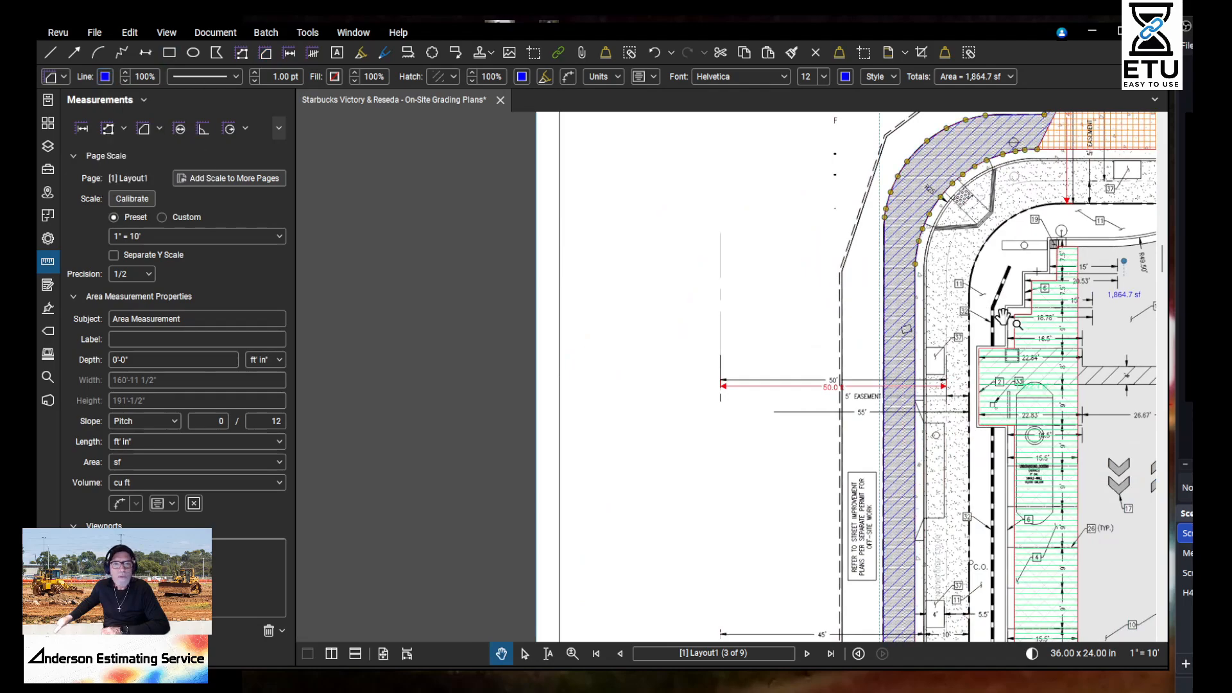
Step: Start a new area measurement with the Weave hatch, a bright green hatch colour and a bright green line
drag(1003, 316, 522, 393)
scroll(664, 450, down, 1)
drag(664, 450, 746, 293)
drag(739, 483, 799, 241)
drag(1079, 302, 897, 527)
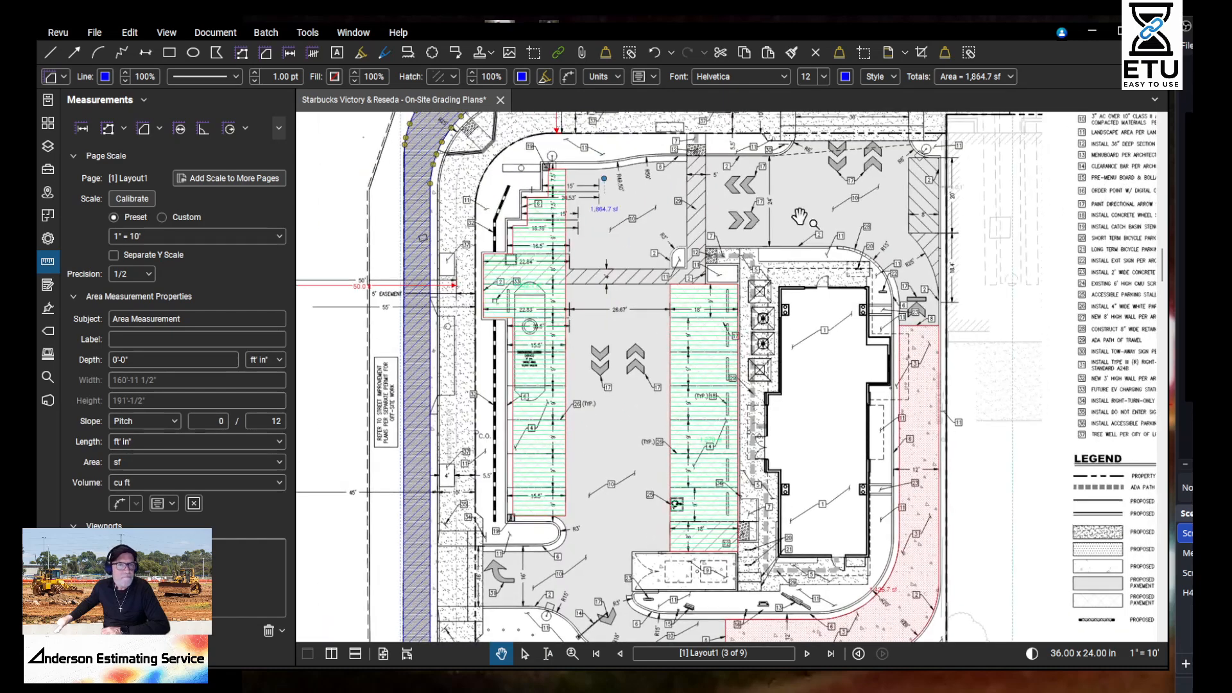
click(144, 131)
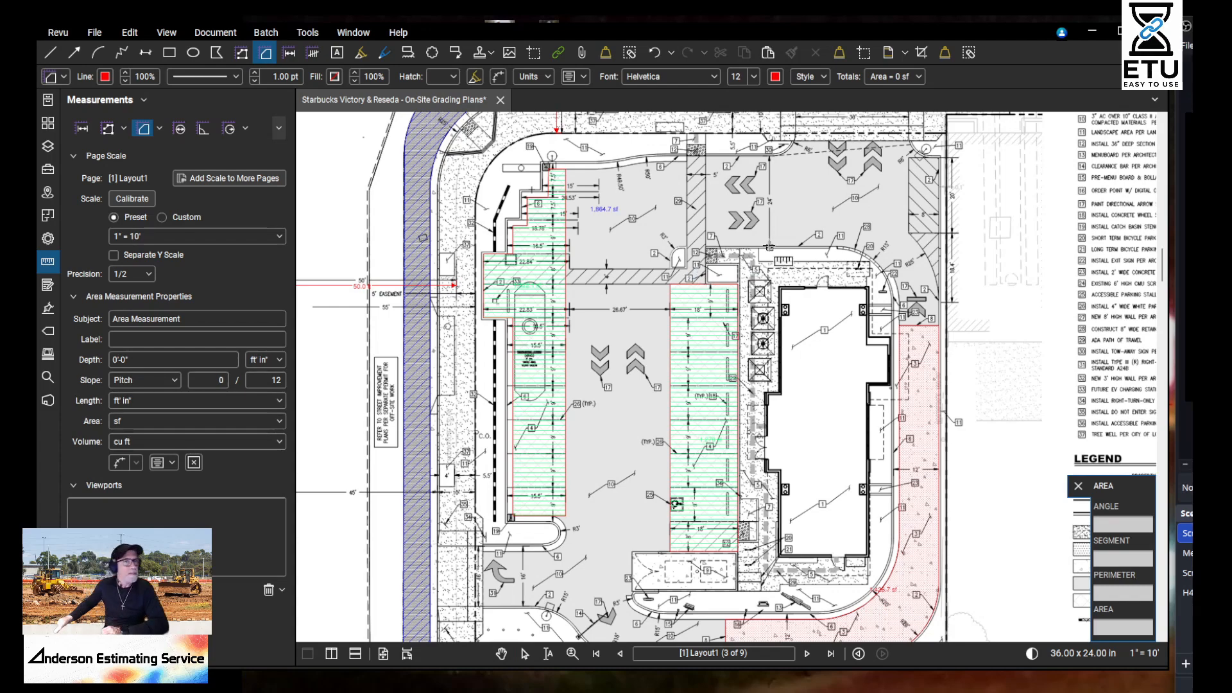
click(455, 77)
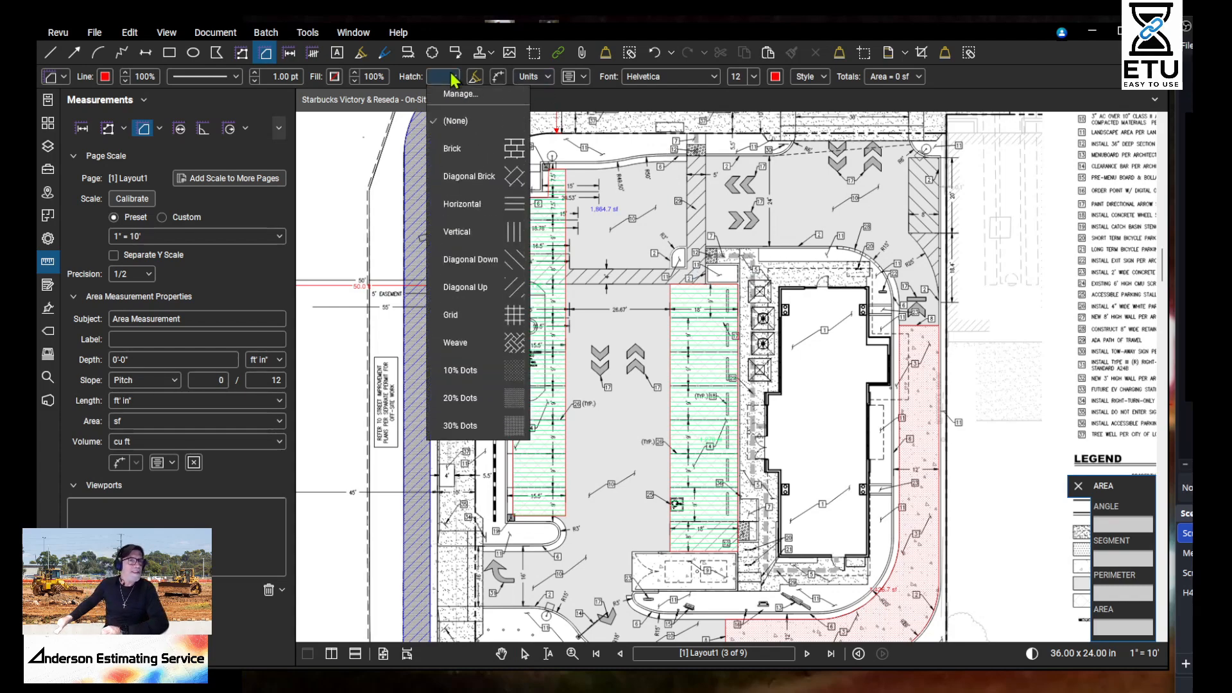
click(491, 346)
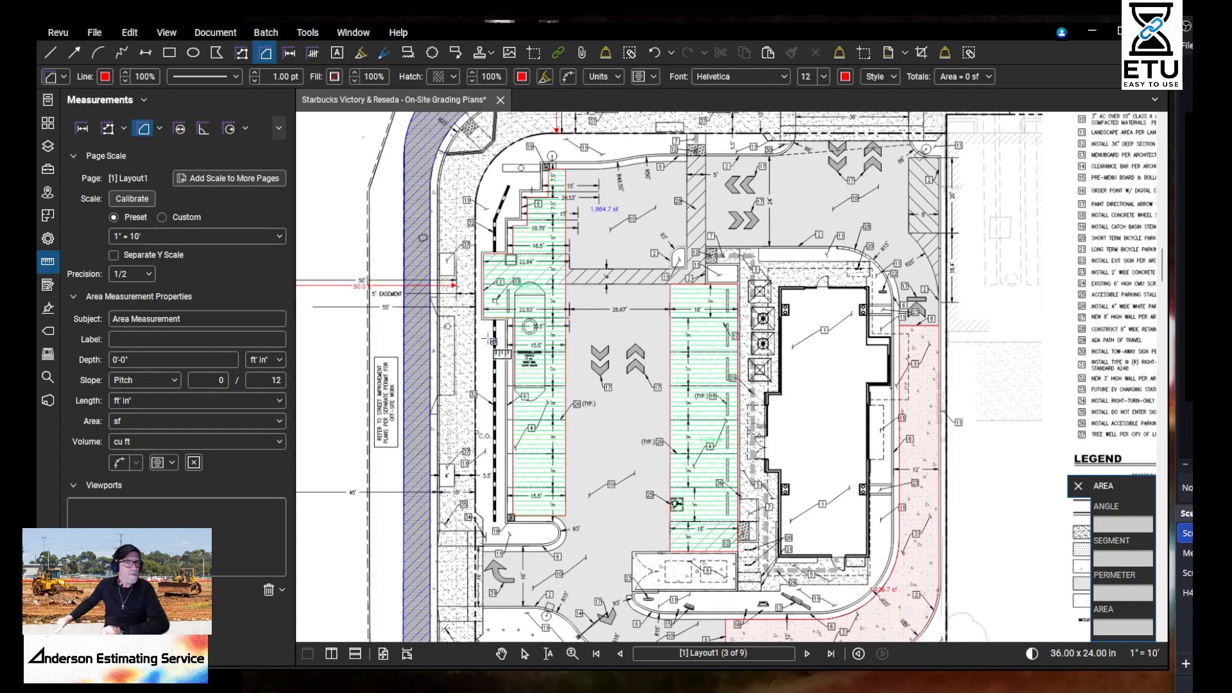
click(522, 77)
click(555, 105)
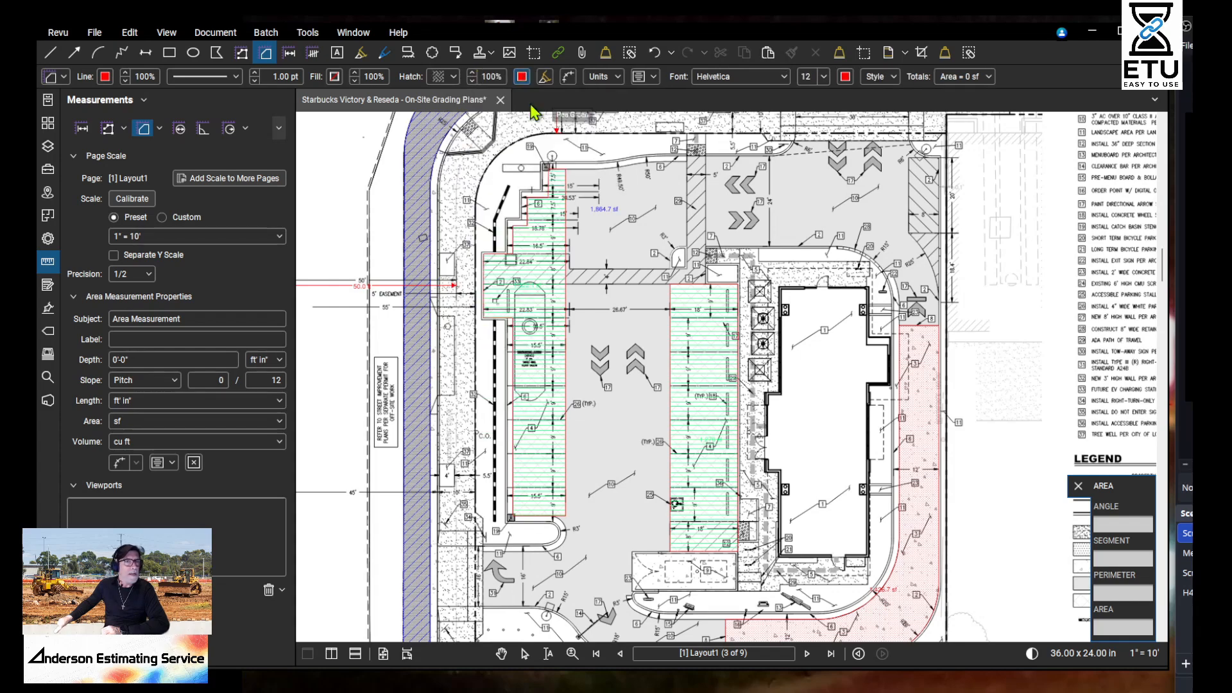
click(105, 77)
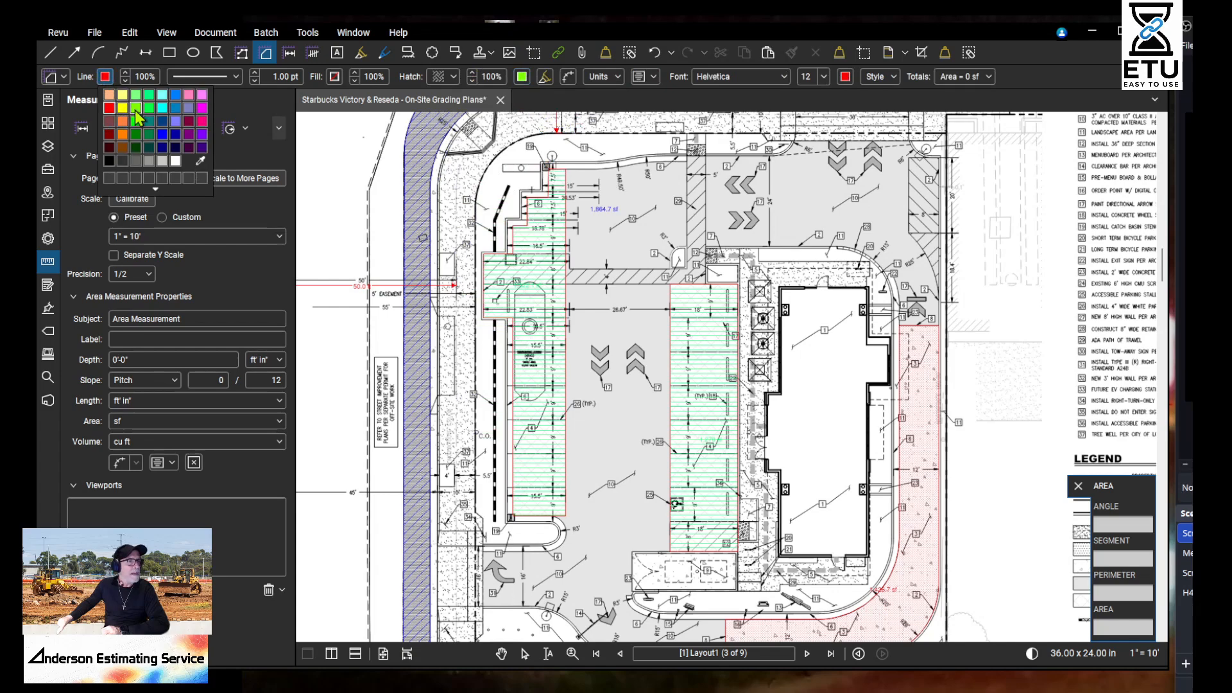
click(136, 108)
Step: Start the building outline at its northwest corner and run it along the north wall to the northeast corner
scroll(816, 290, up, 3)
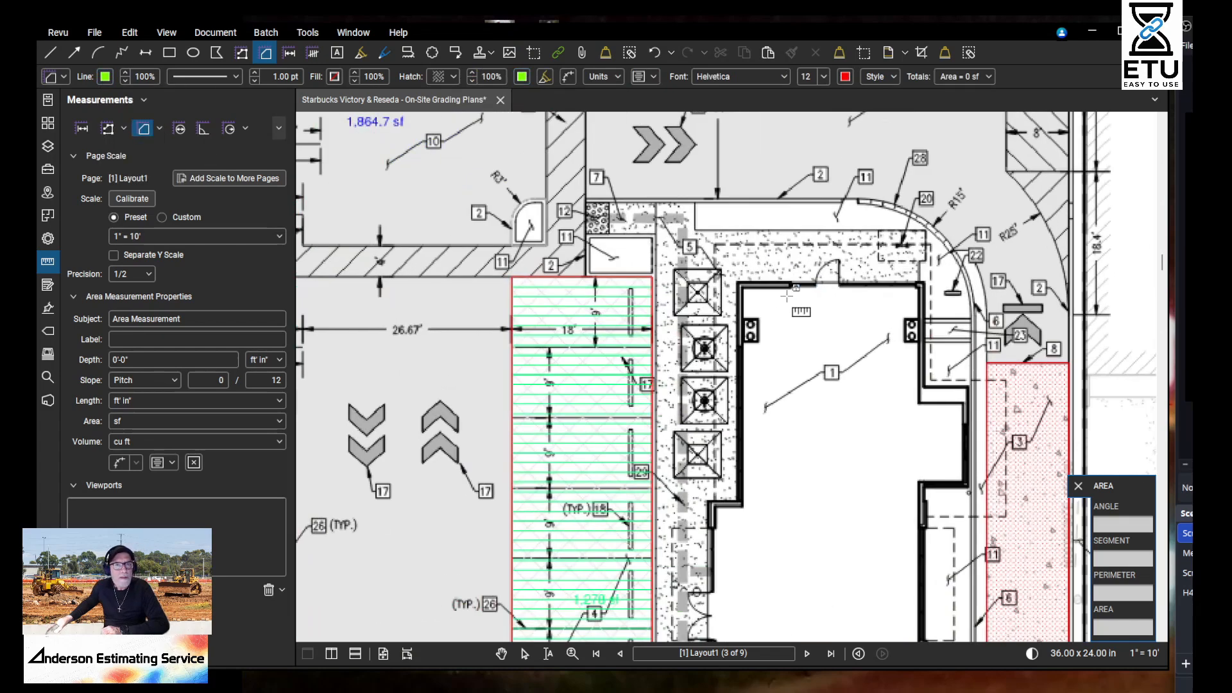
click(738, 284)
scroll(911, 282, up, 4)
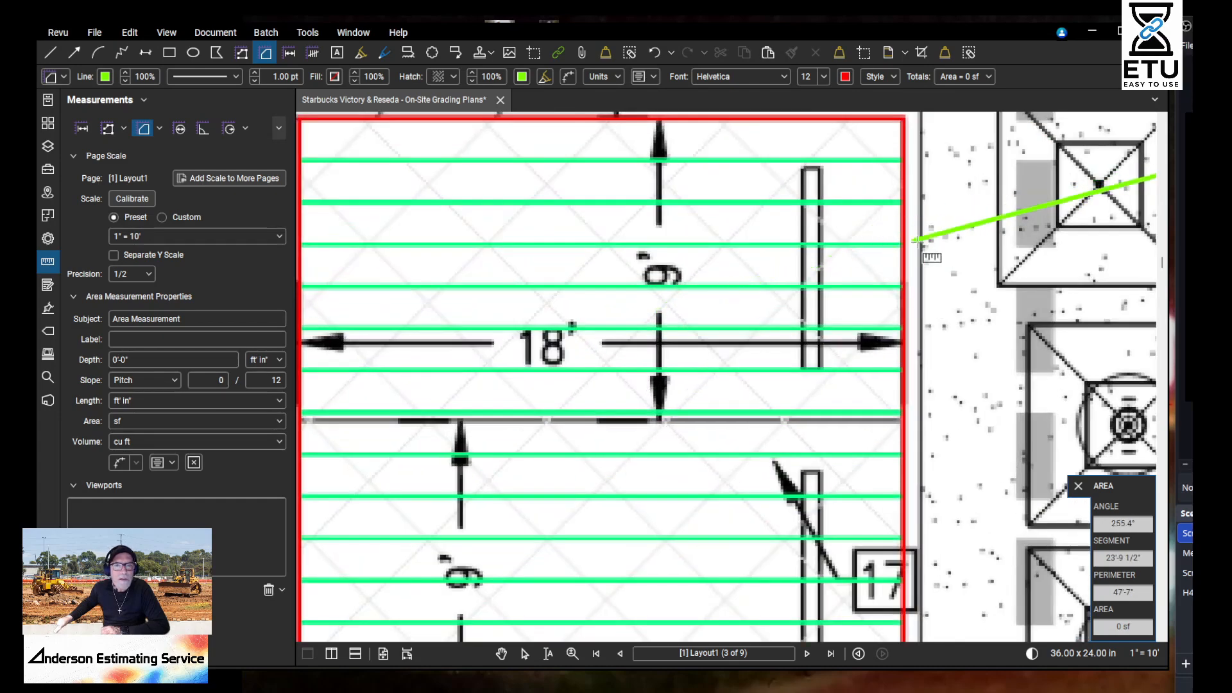
scroll(914, 240, down, 4)
scroll(653, 411, up, 4)
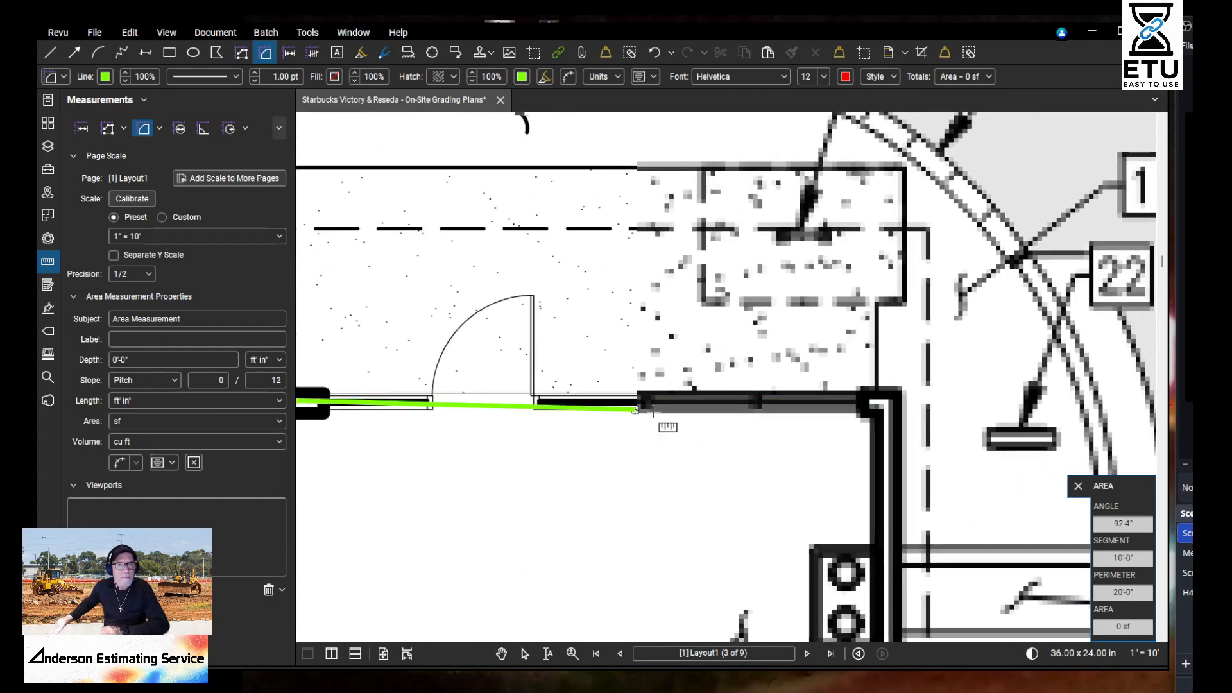
scroll(754, 405, down, 1)
click(863, 394)
scroll(863, 394, down, 5)
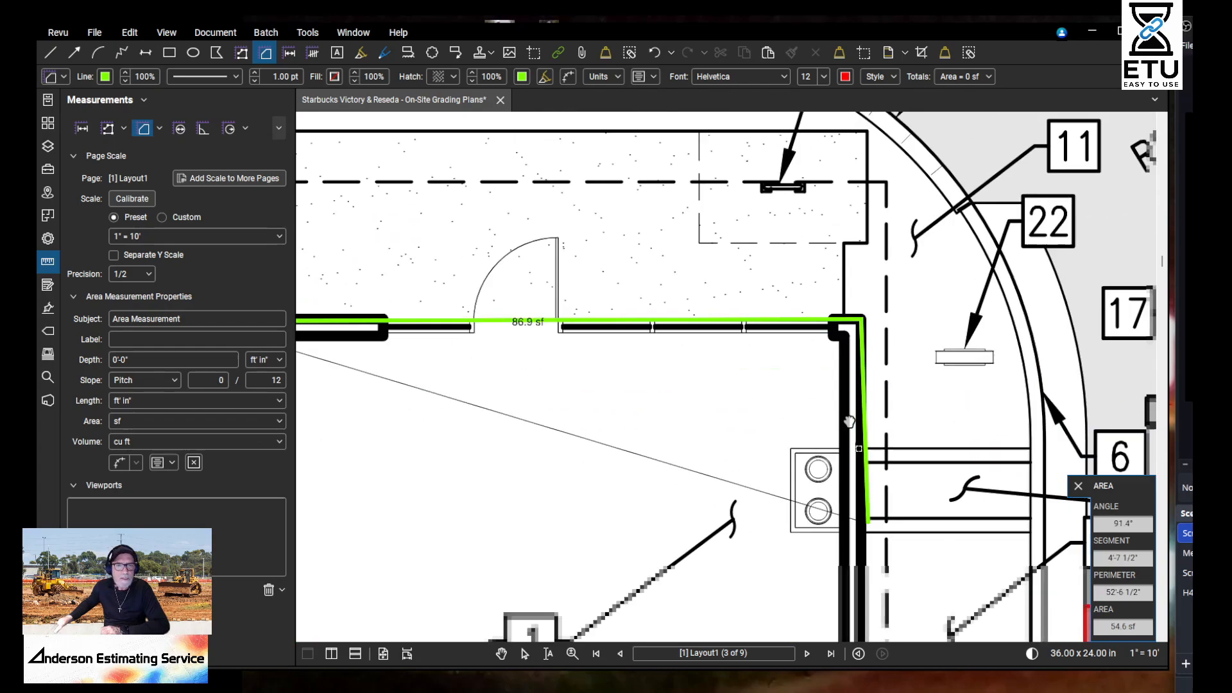
Step: Trace the building's east wall southward and around the projecting bay
scroll(819, 345, up, 7)
drag(818, 437, 770, 216)
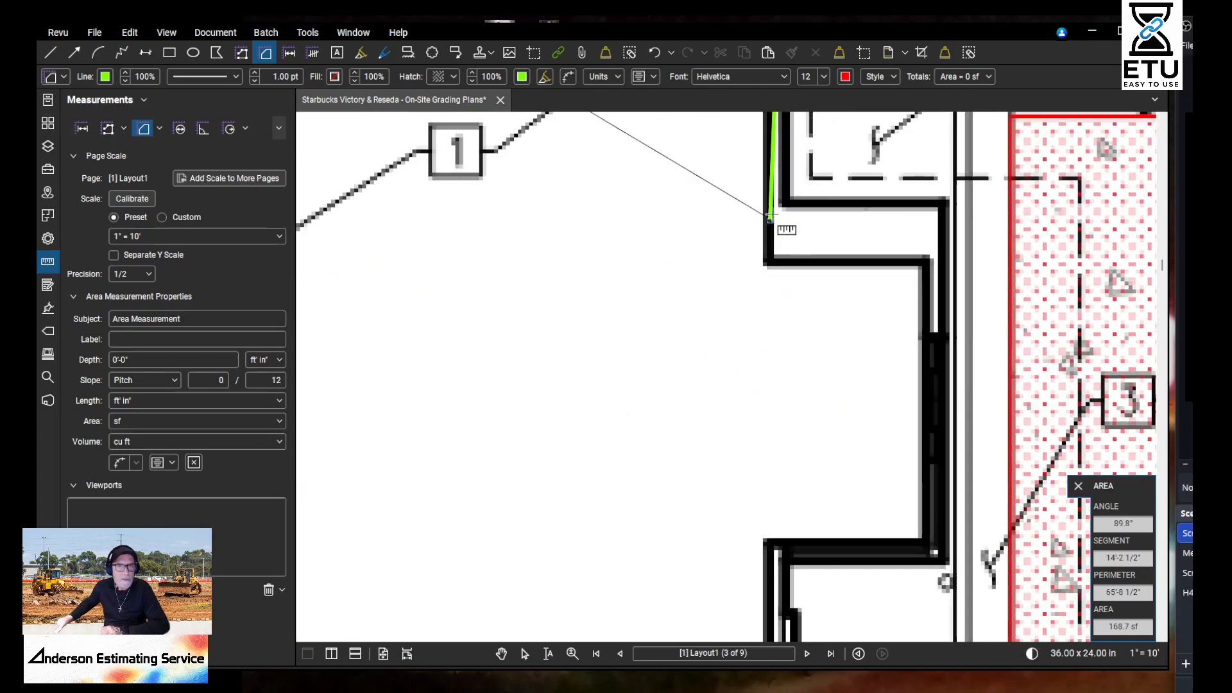
scroll(769, 218, down, 6)
mouse_move(808, 435)
mouse_down()
mouse_move(841, 286)
mouse_move(807, 513)
mouse_up()
scroll(773, 288, up, 6)
click(773, 326)
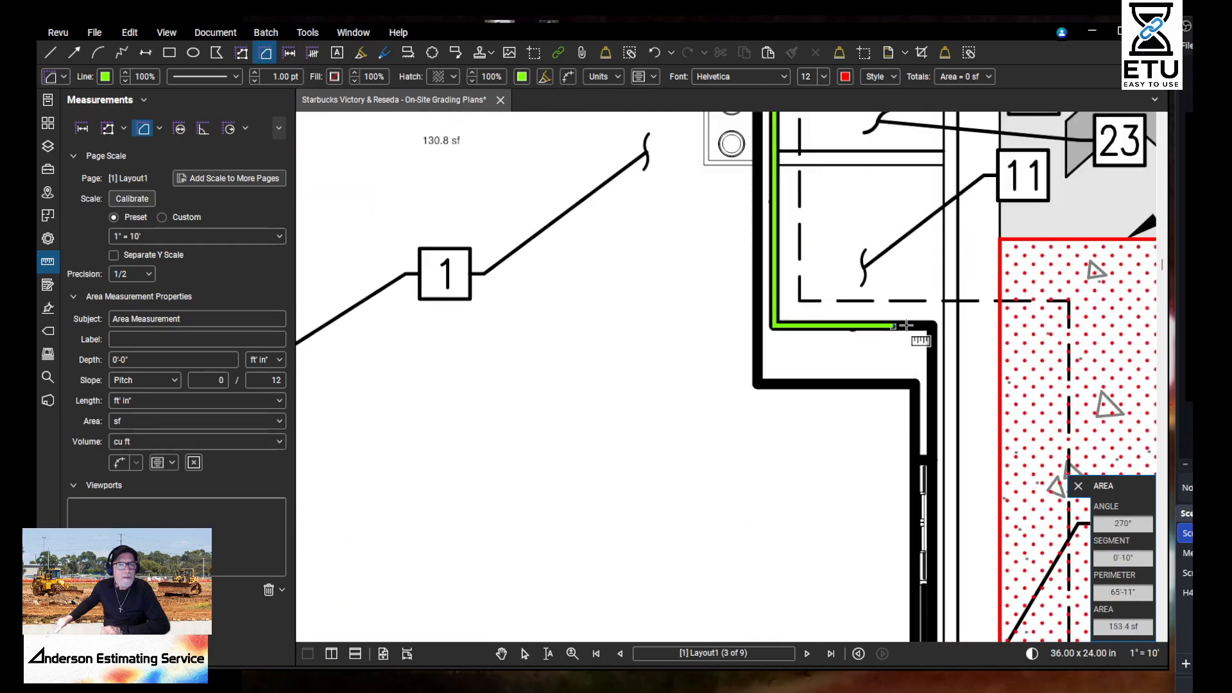
drag(930, 484, 826, 95)
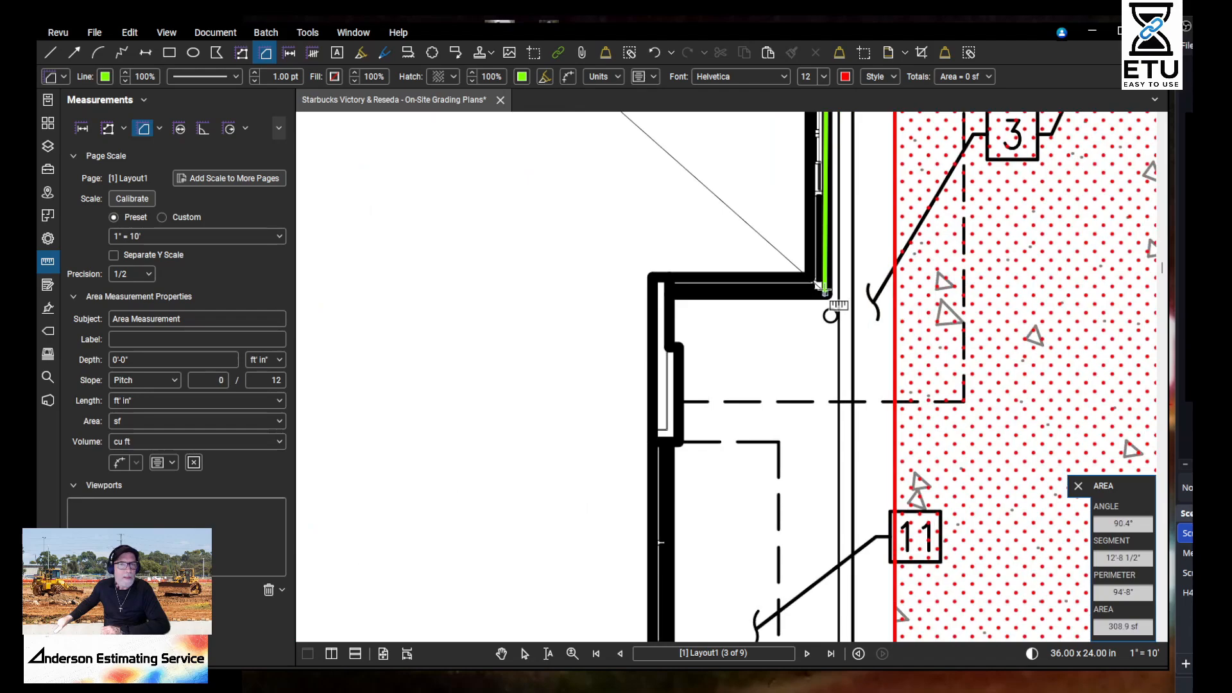
click(720, 294)
scroll(681, 244, down, 4)
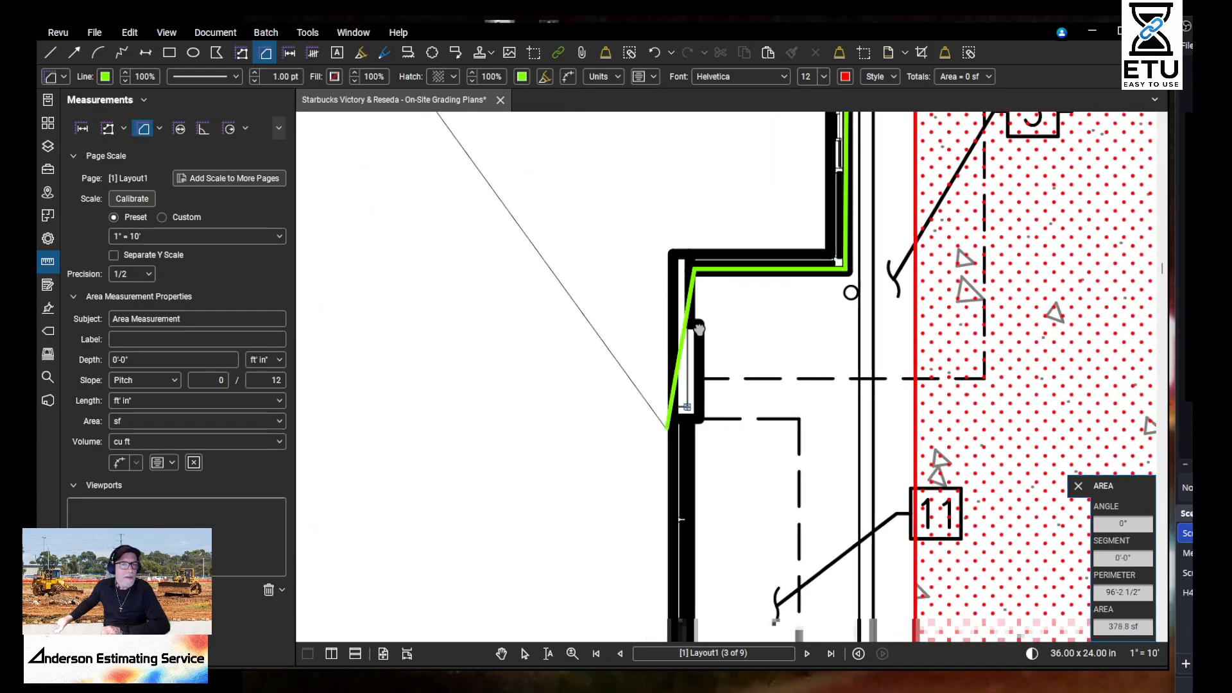
Step: Continue the outline down the lower east wall and along the south wall to the building's southwest corner
scroll(684, 234, up, 4)
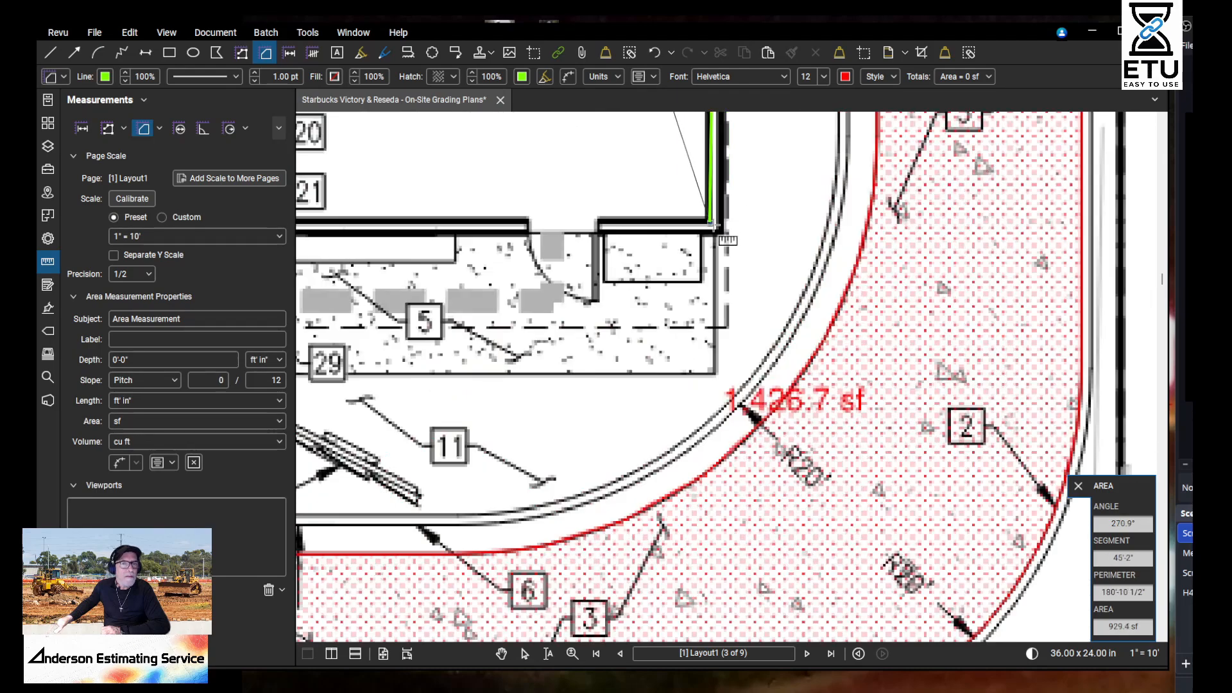
click(723, 236)
drag(502, 255, 964, 311)
click(716, 292)
scroll(716, 292, down, 4)
Step: Trace the building's west wall northward and around the projecting entrance section
scroll(738, 291, up, 4)
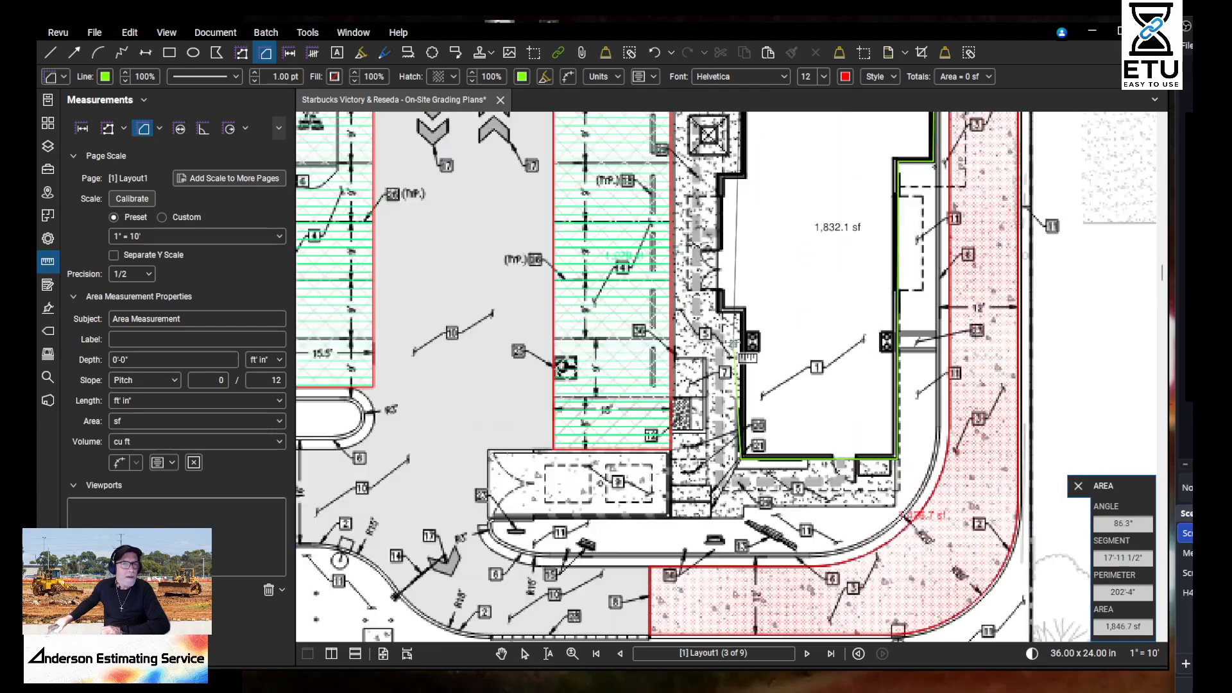
click(747, 290)
click(706, 290)
drag(709, 169, 728, 327)
scroll(762, 396, up, 5)
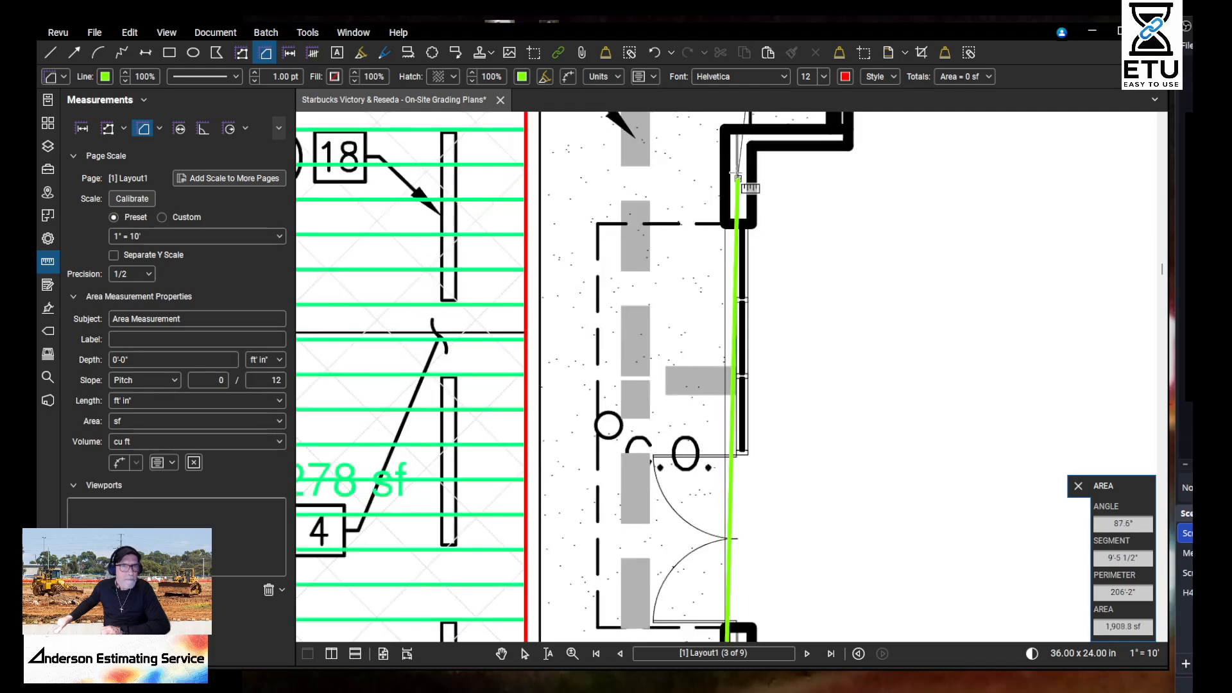
click(748, 383)
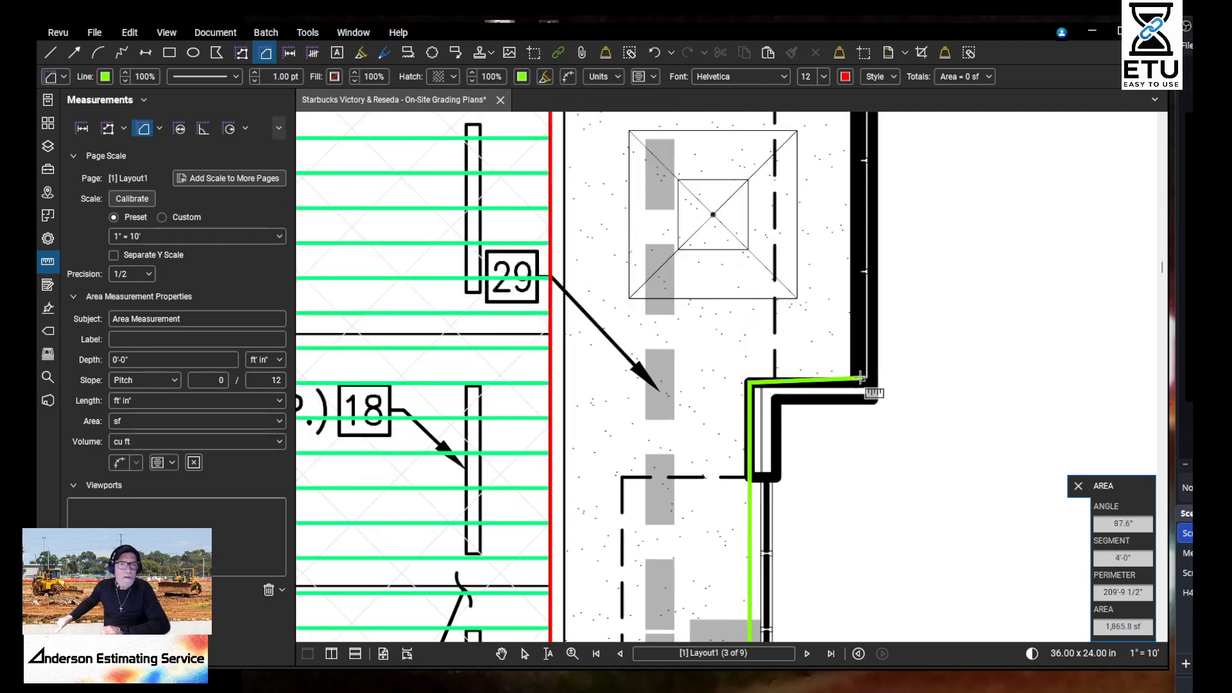
click(858, 383)
Step: Run the outline up the remaining west wall and close the building area at its northwest corner
scroll(860, 264, down, 5)
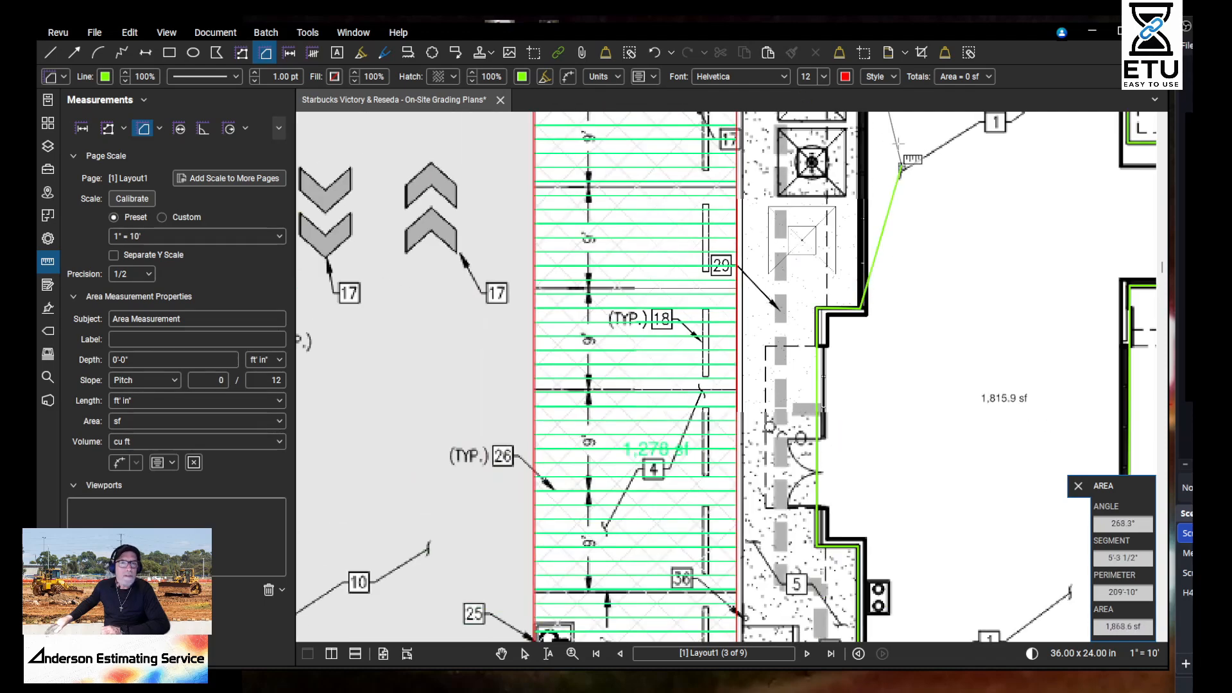
drag(898, 117, 873, 461)
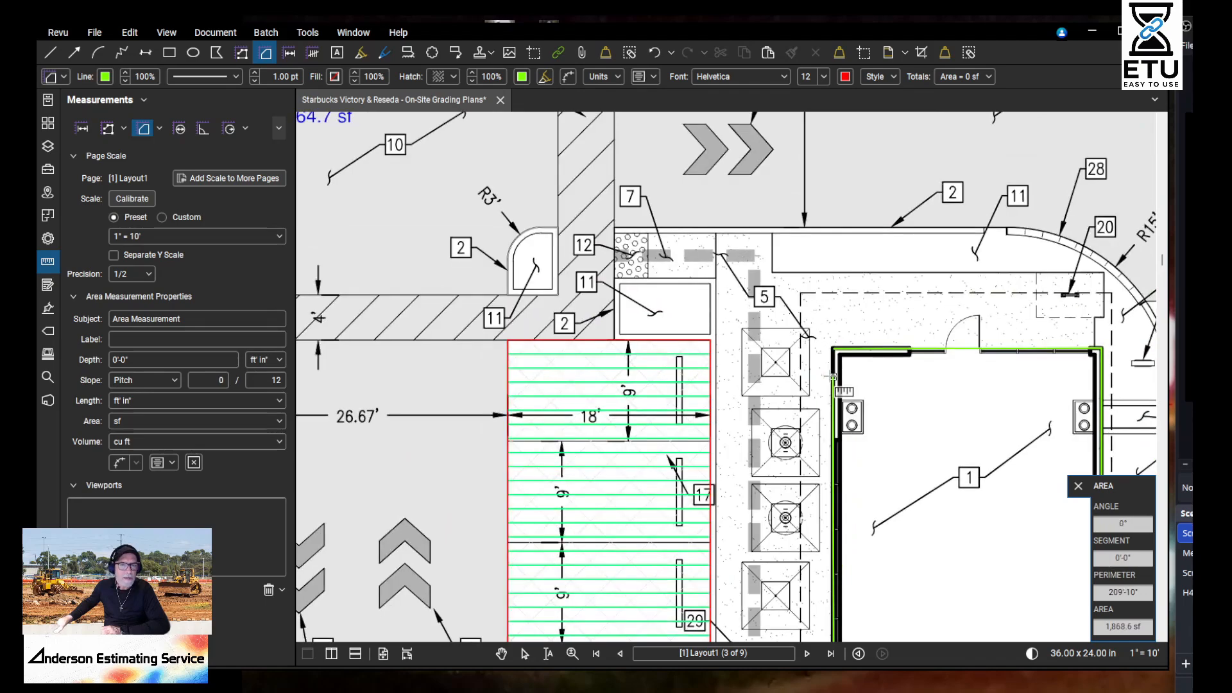
click(833, 377)
scroll(833, 377, down, 4)
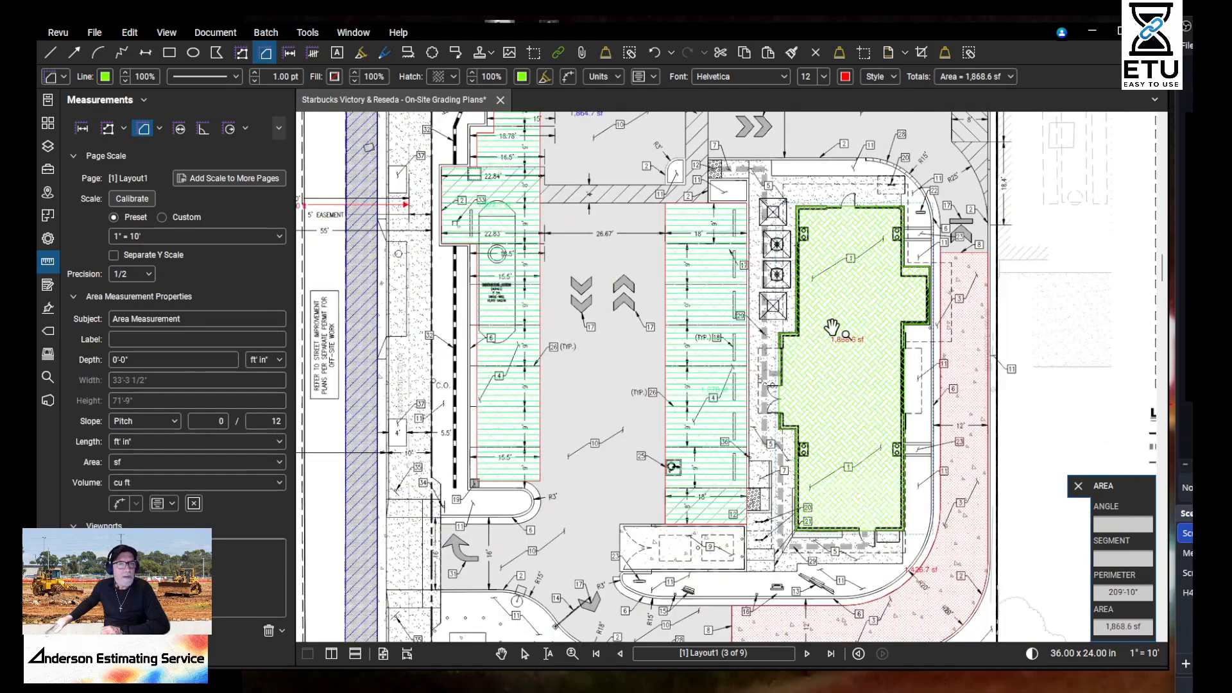
Step: End the area measurement and change the building area's hatch and line colours to deep pink
right_click(834, 330)
click(858, 290)
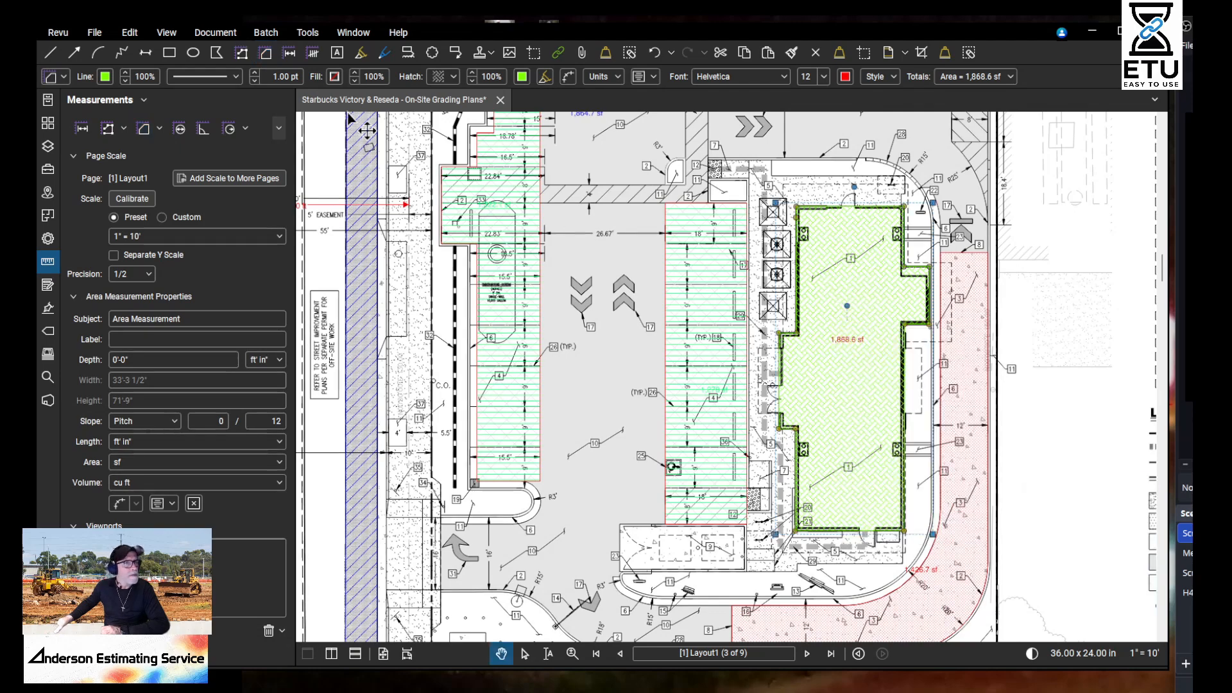
click(522, 78)
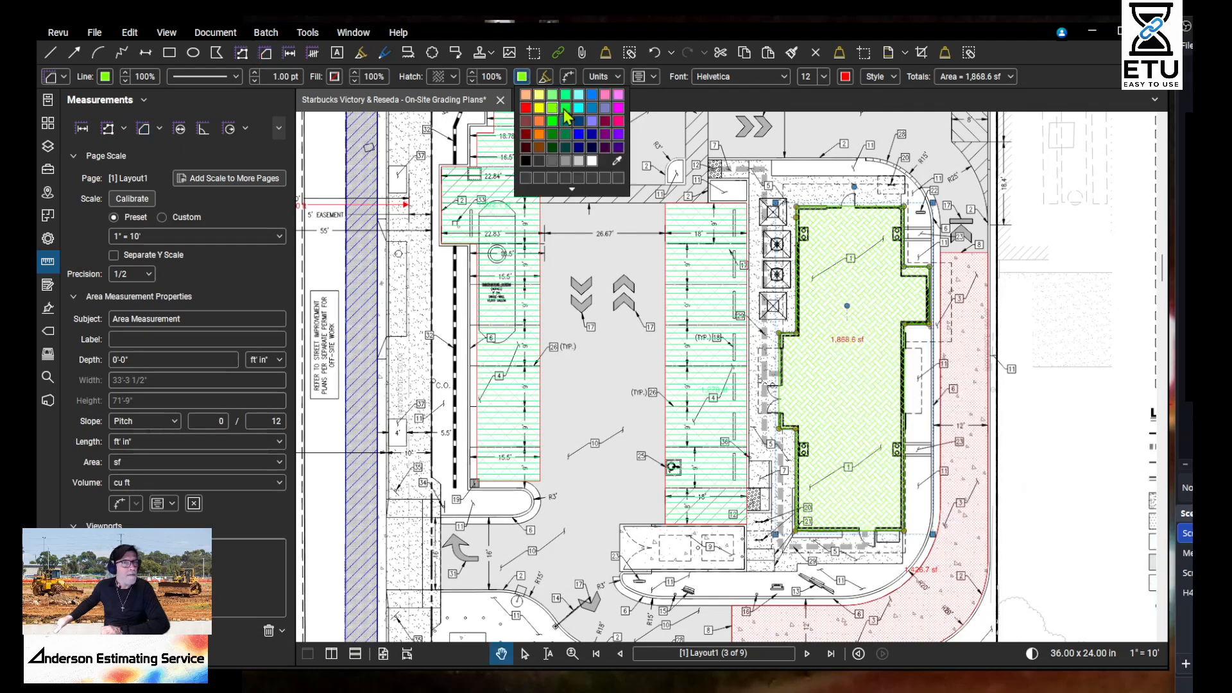
click(619, 121)
click(105, 77)
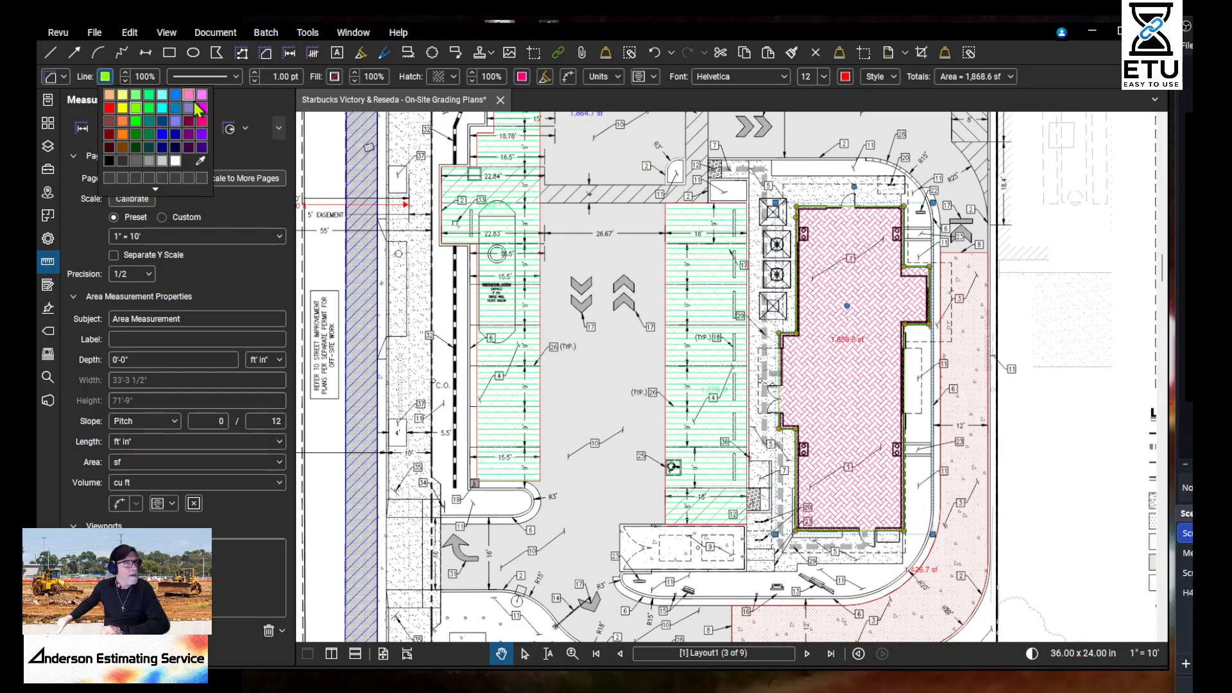
click(203, 120)
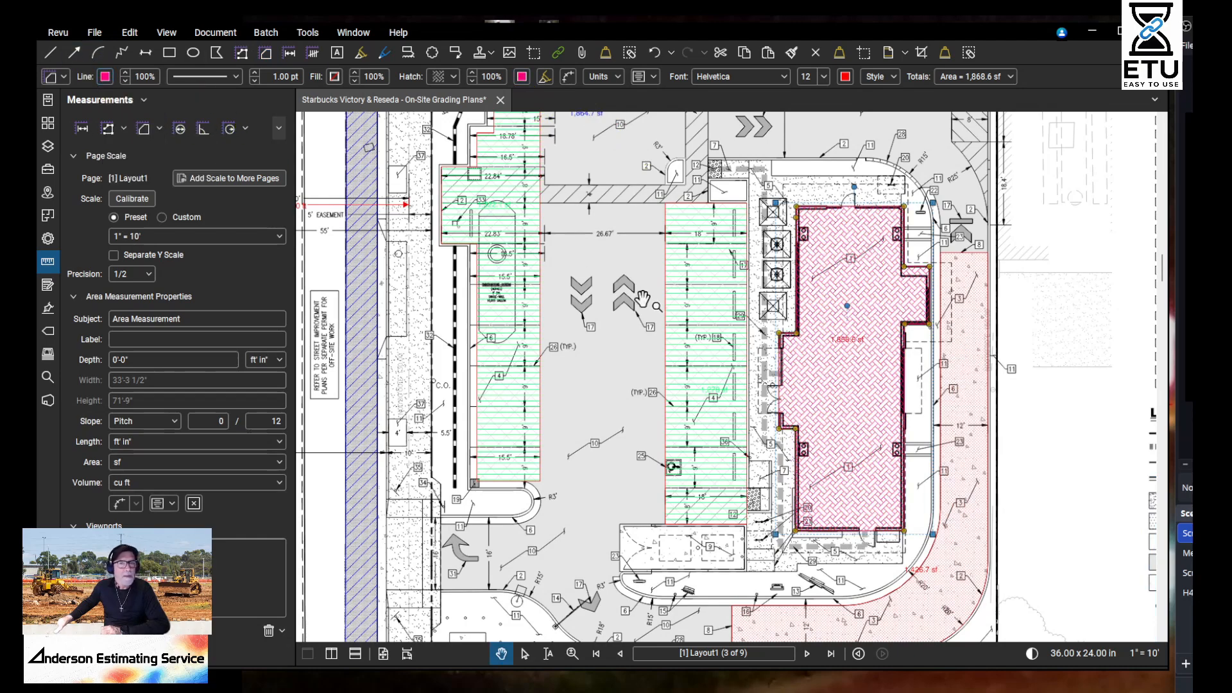
Step: Review the takeoff entries in the Markups List, close it and set the building area's subject to Pad
scroll(732, 431, down, 4)
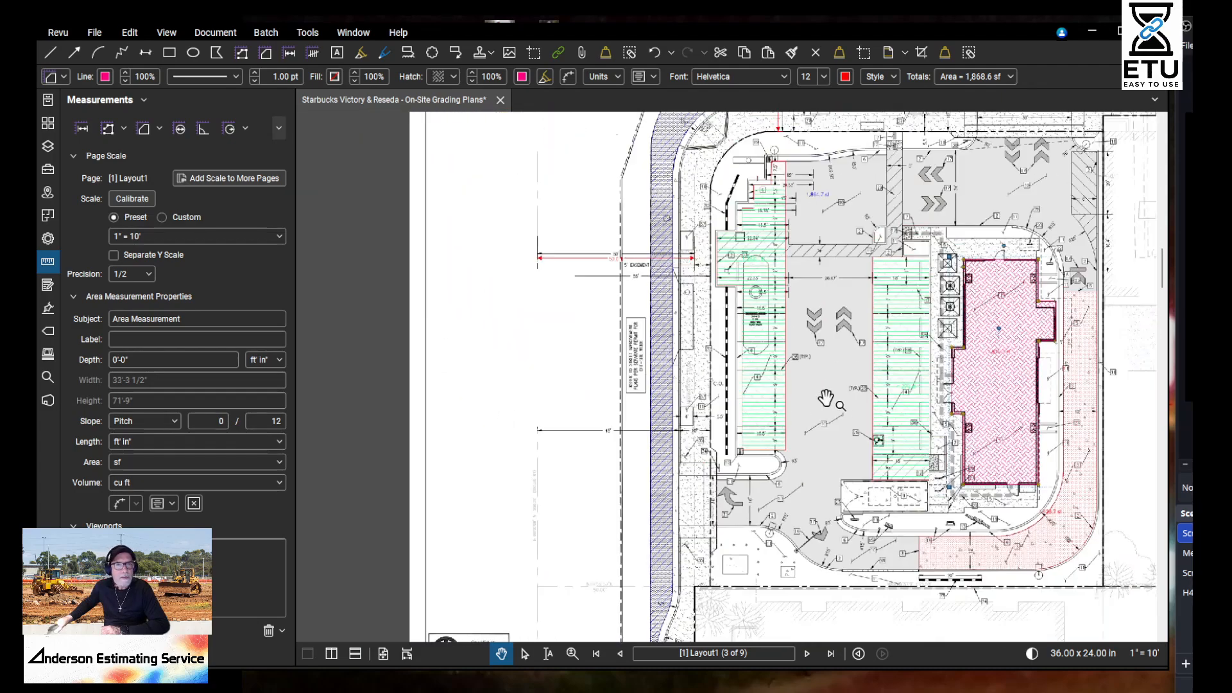
drag(825, 398, 717, 373)
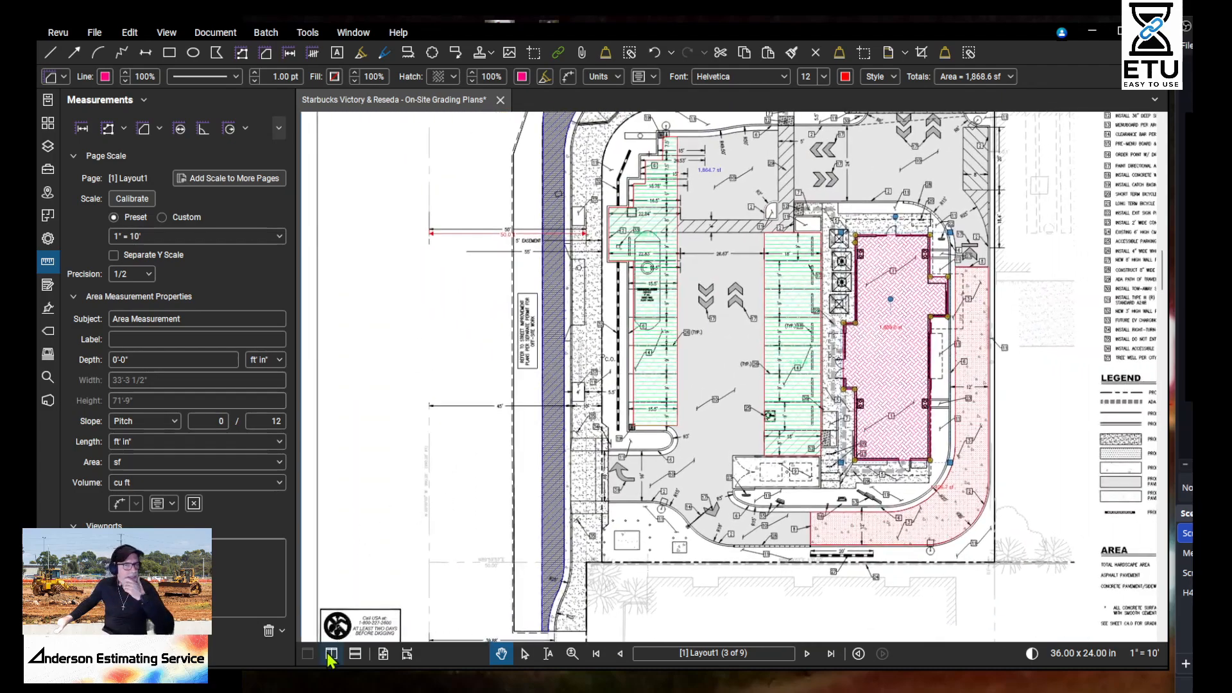
key(alt+l)
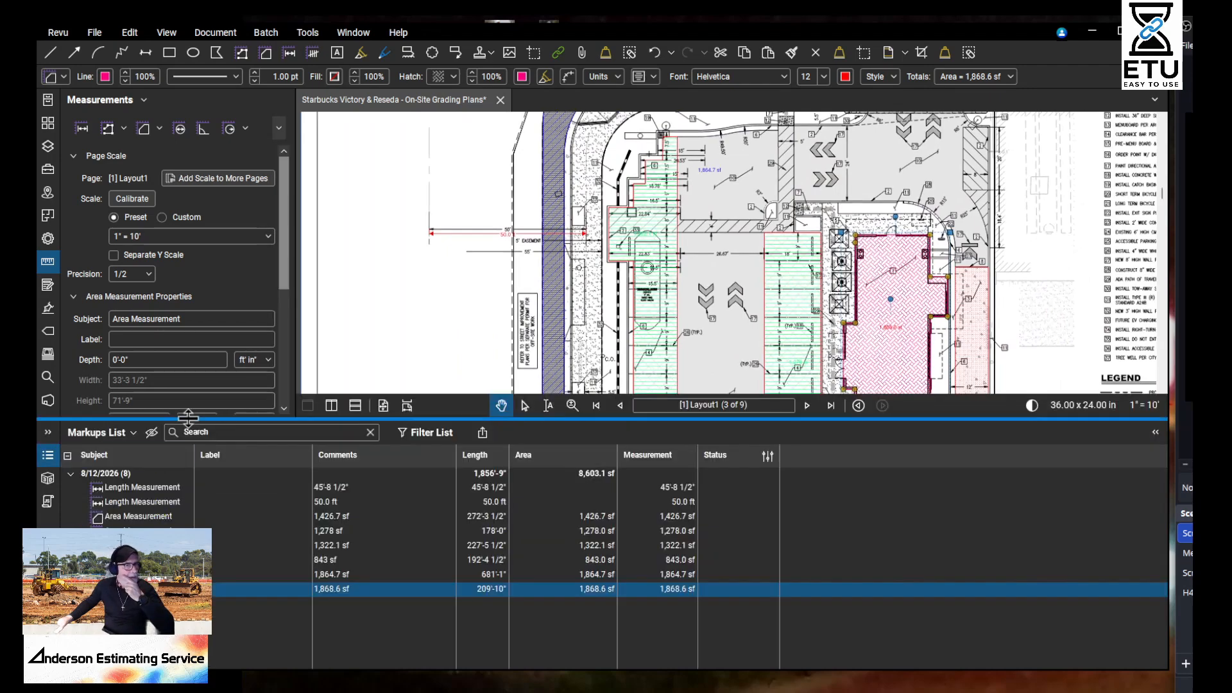
click(47, 458)
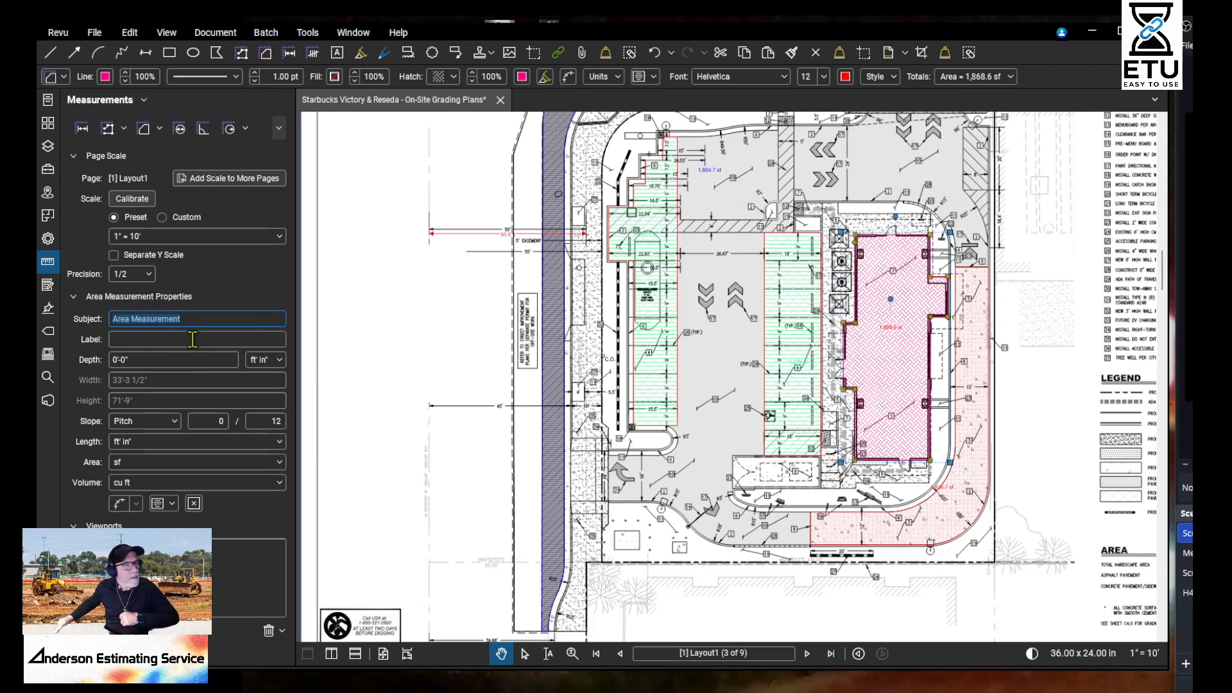
text(Pad)
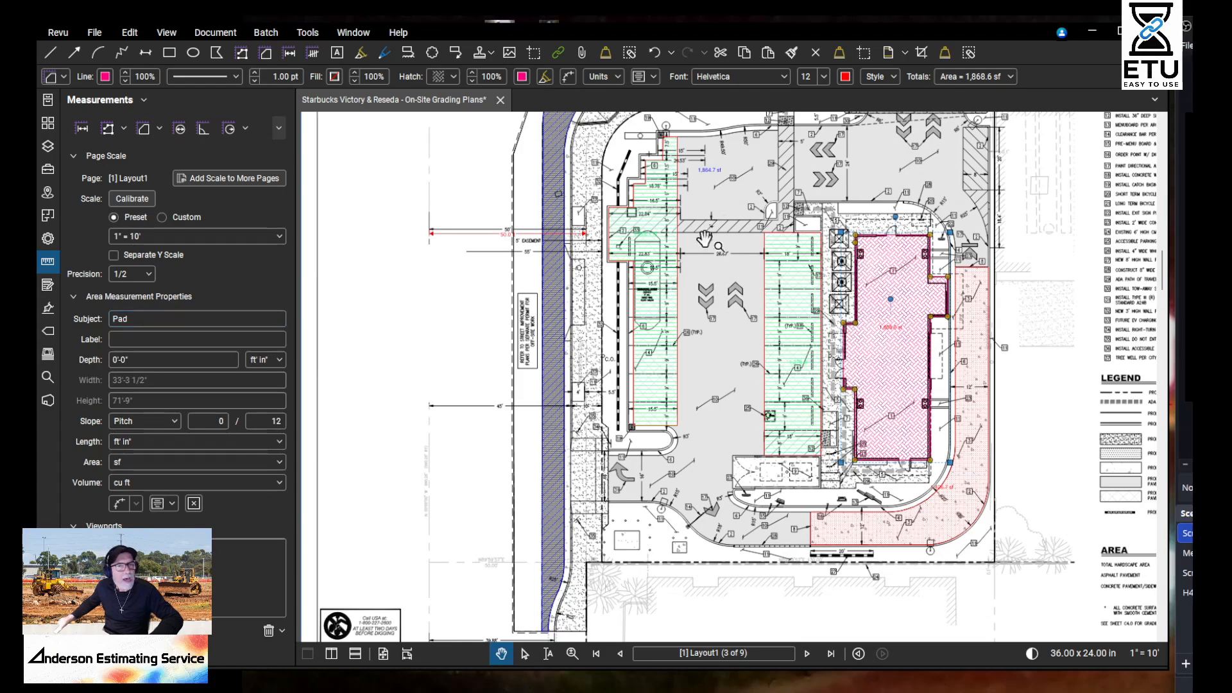
Step: Select the stall area west of the building and review its entry in the Markups List
scroll(967, 235, up, 5)
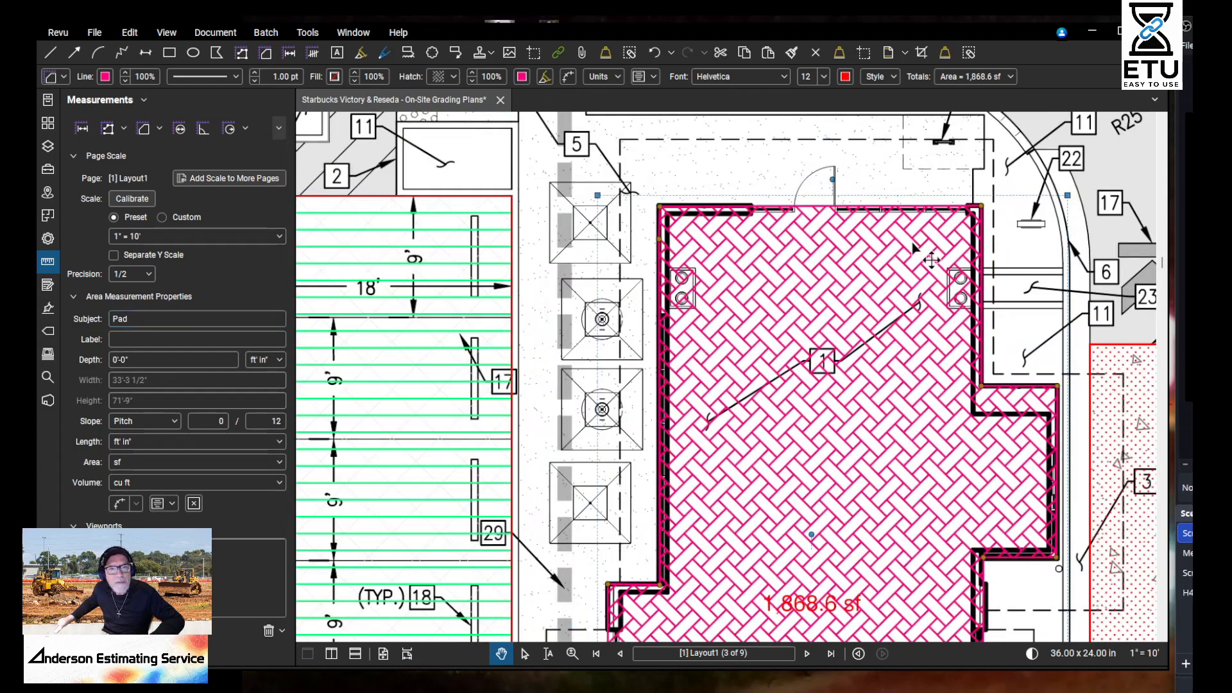
scroll(897, 255, down, 5)
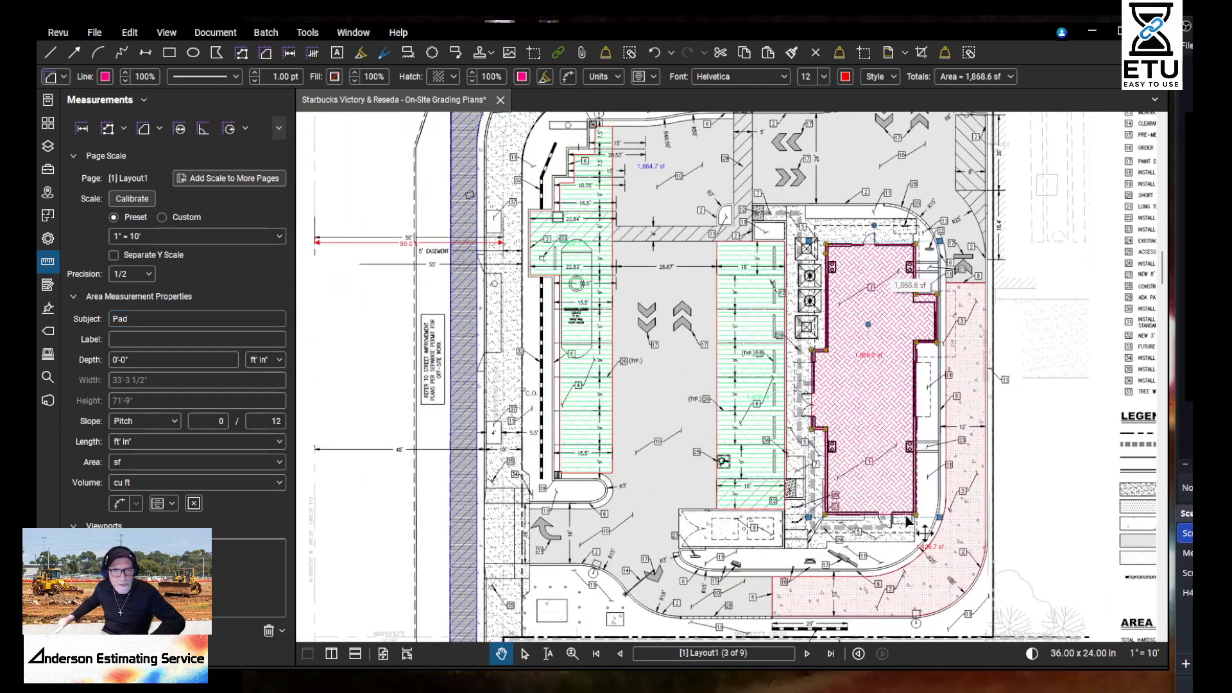
click(735, 301)
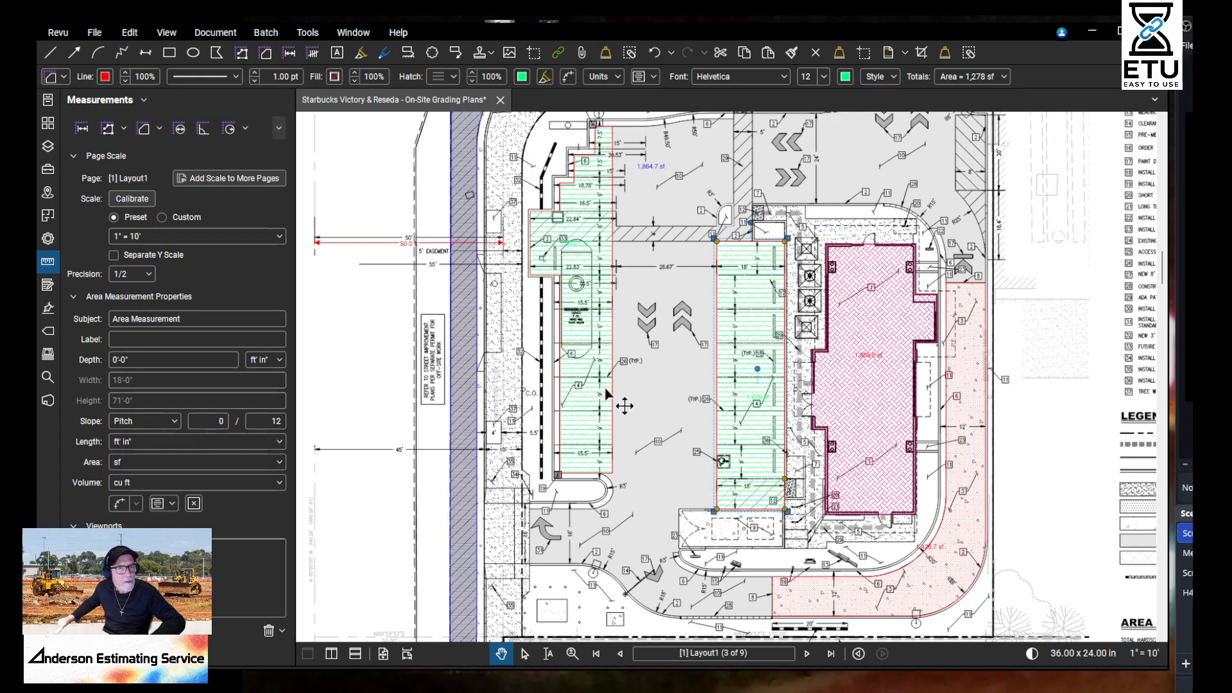
scroll(344, 501, down, 2)
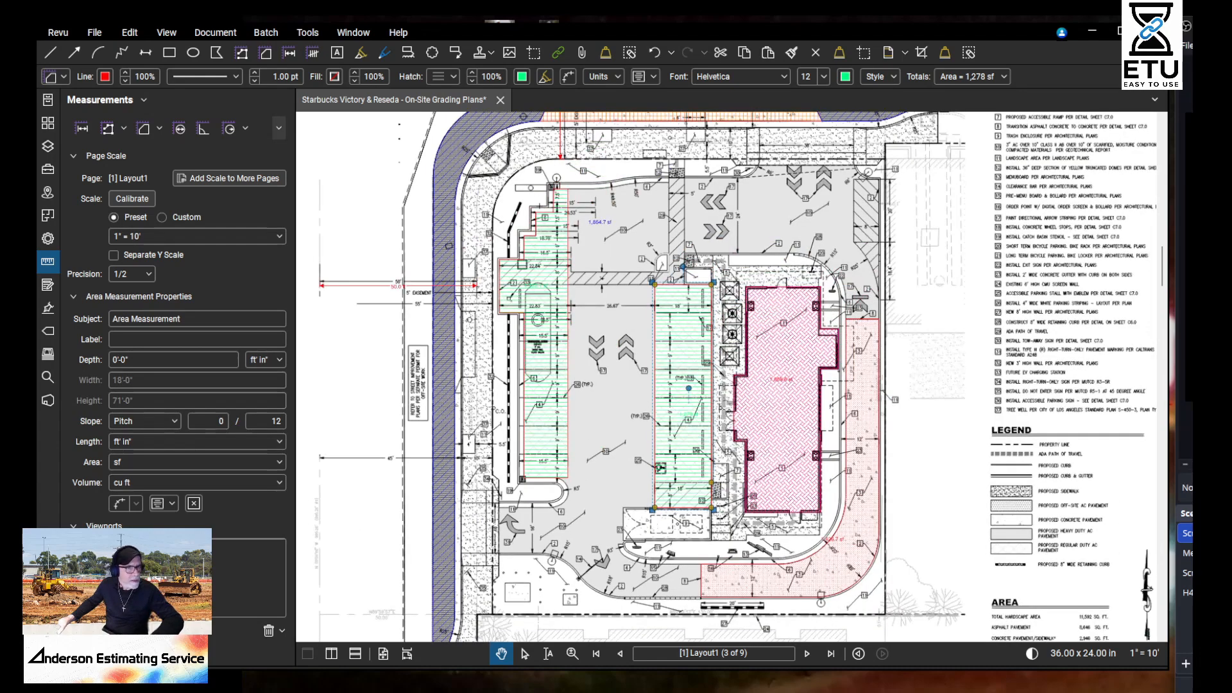
key(alt+l)
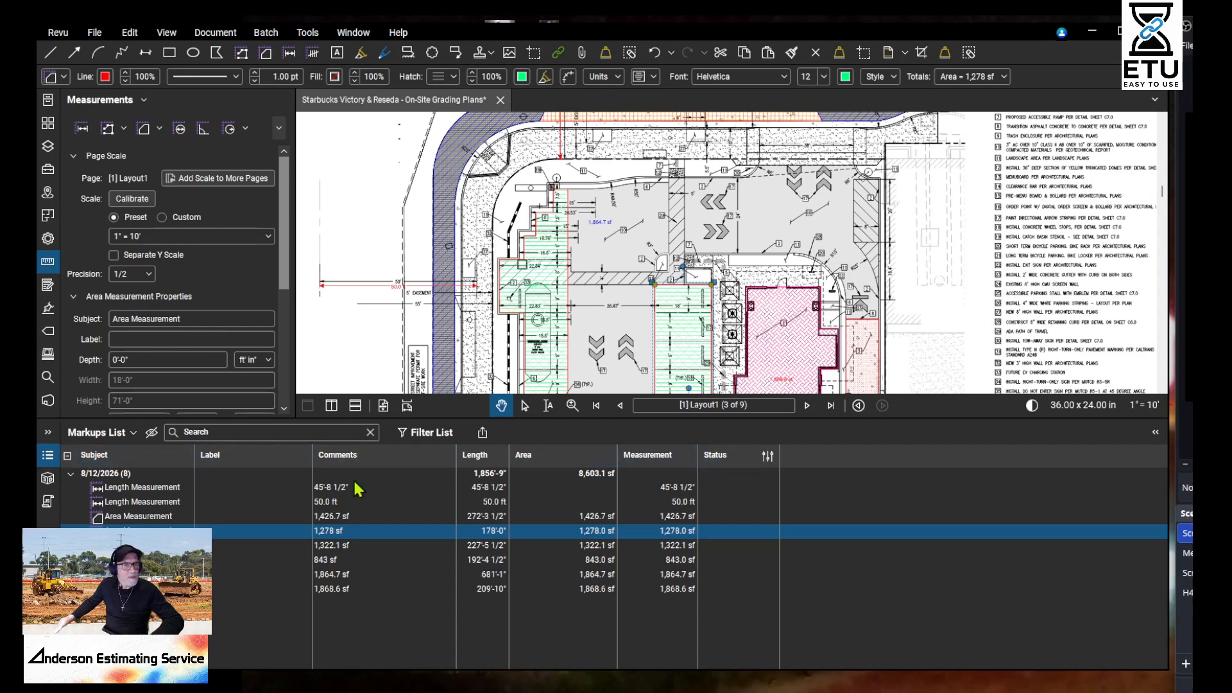
click(47, 457)
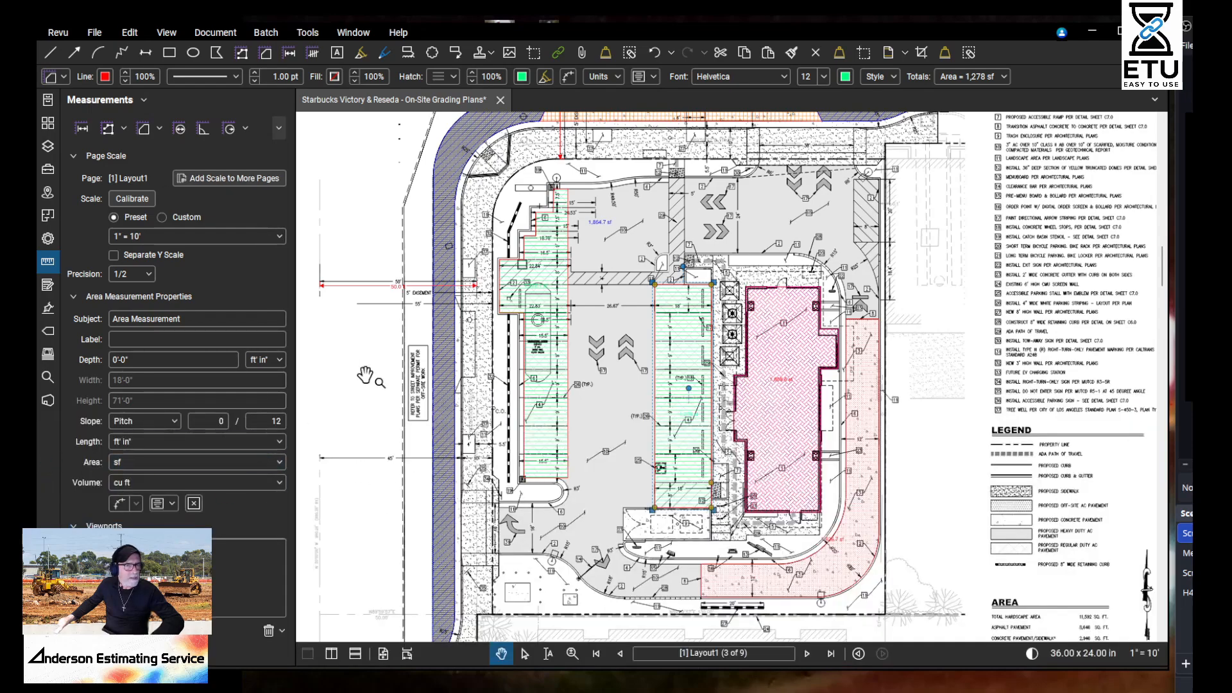
Step: Select the stall area just west of the building and set its subject to Parking
scroll(684, 349, up, 2)
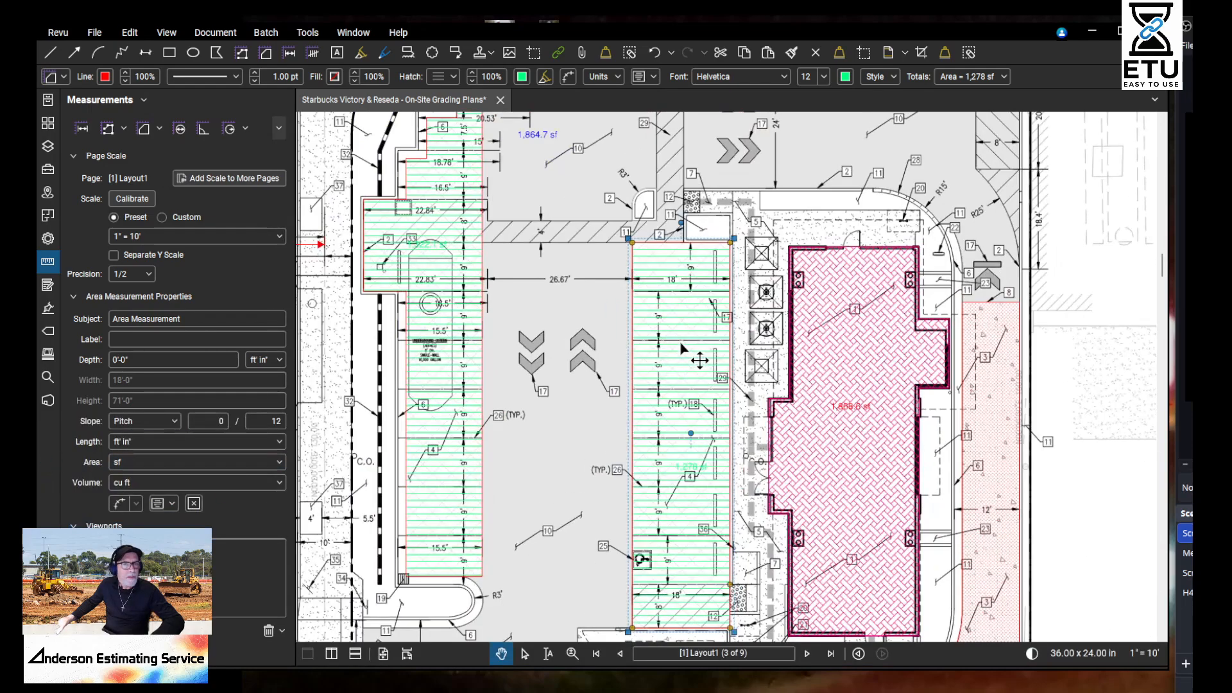
click(435, 332)
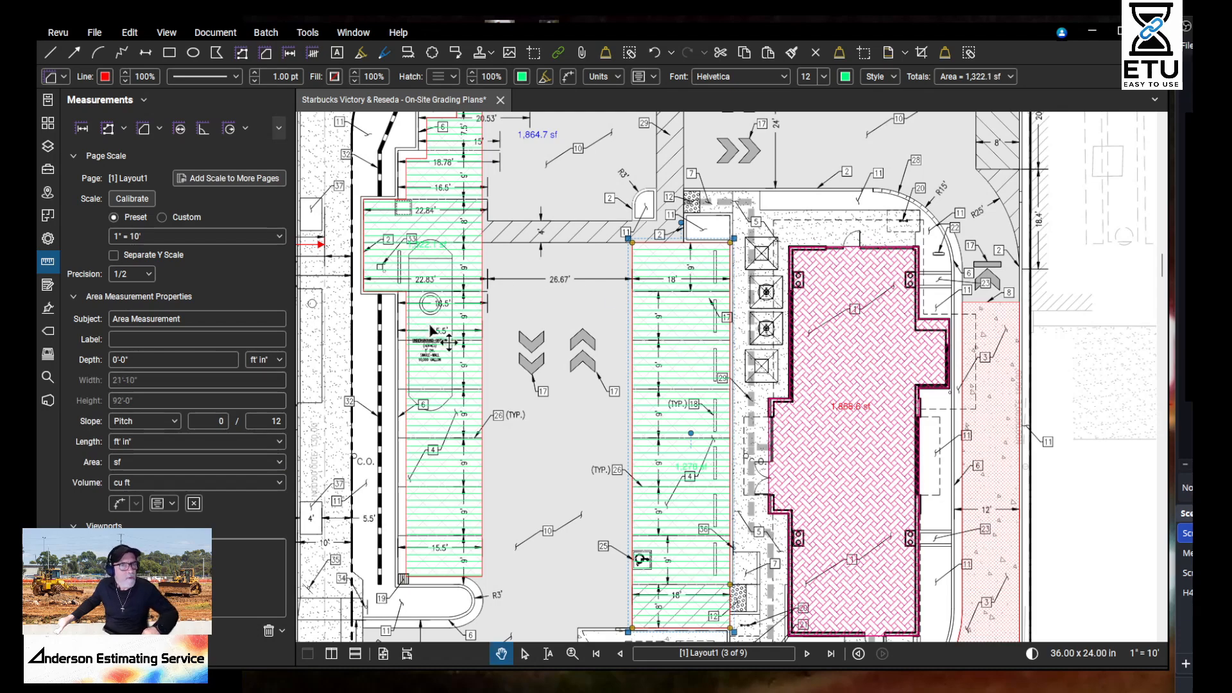
click(659, 321)
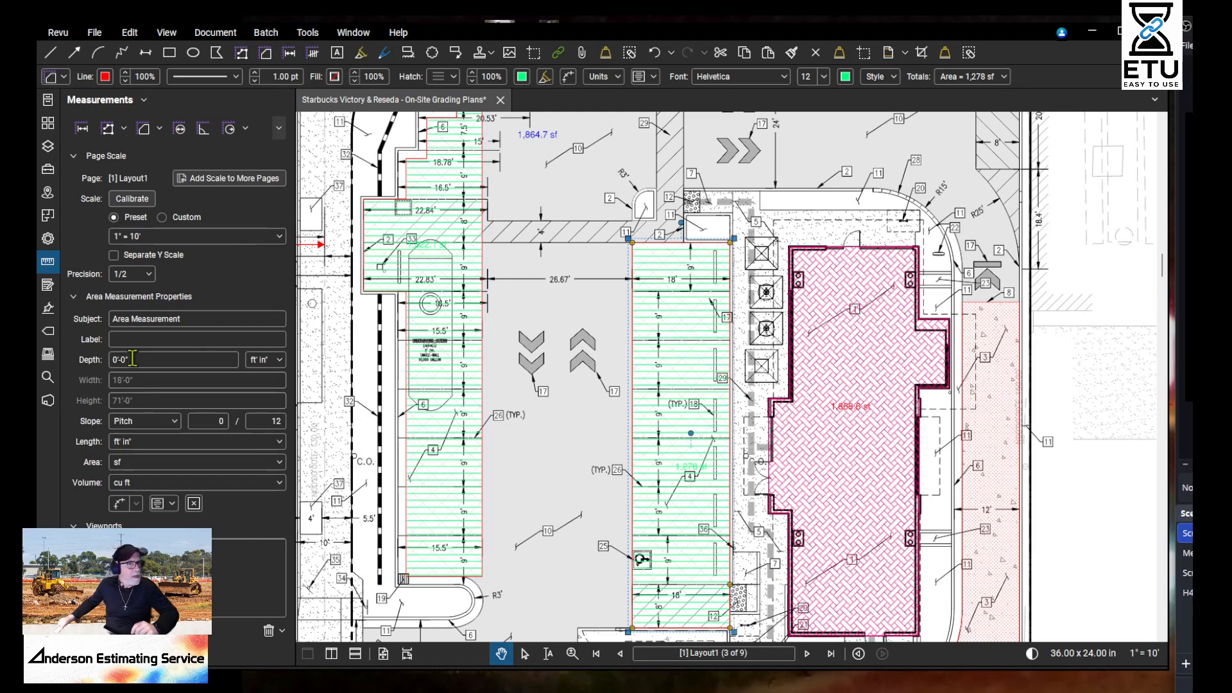
triple_click(166, 318)
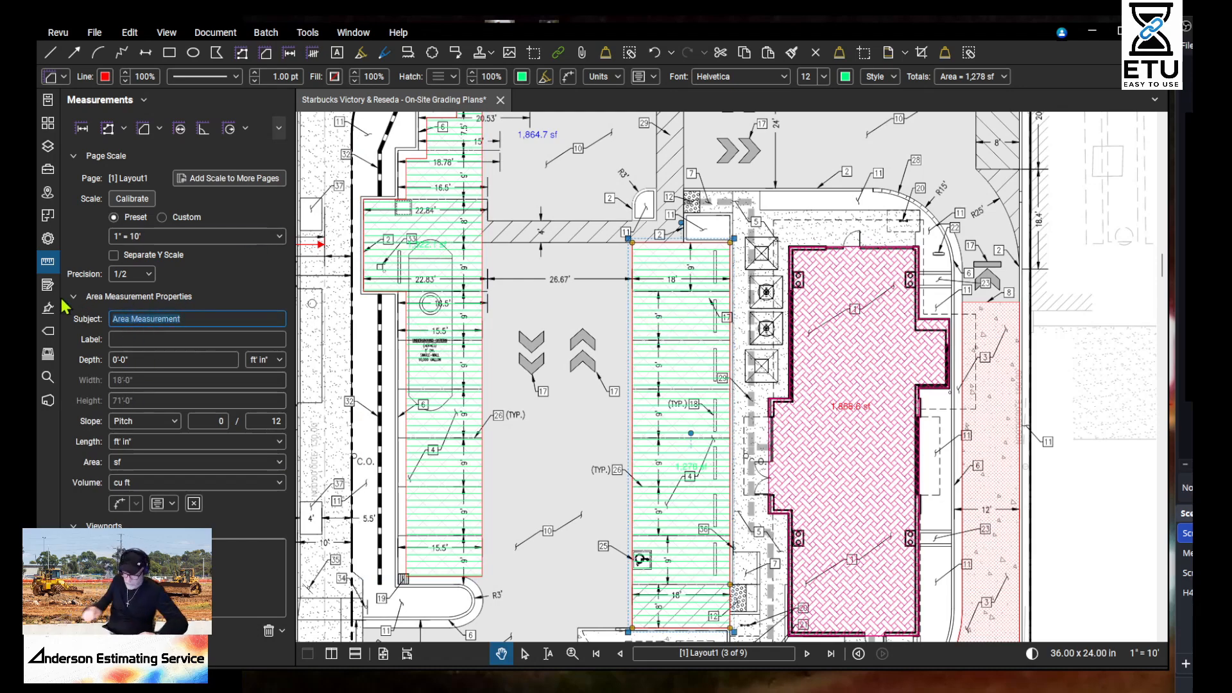
text(Parking)
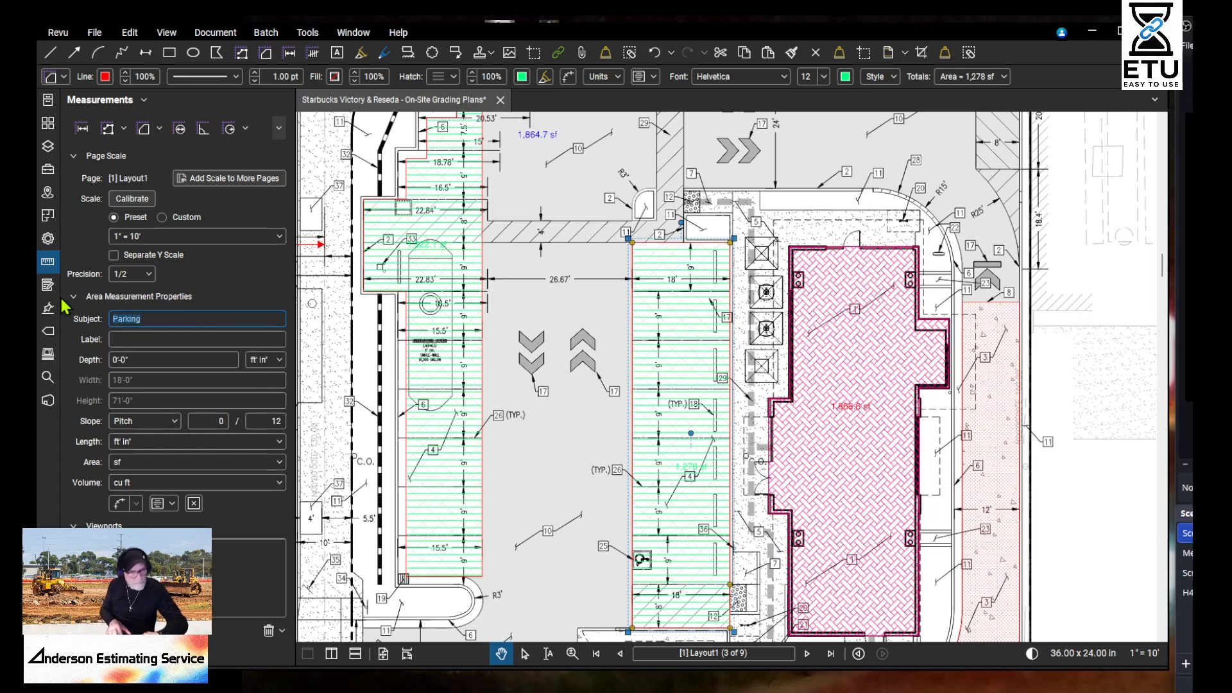
Step: Set the subject of the hatched parking stall area along the site's west edge to Parking
click(423, 316)
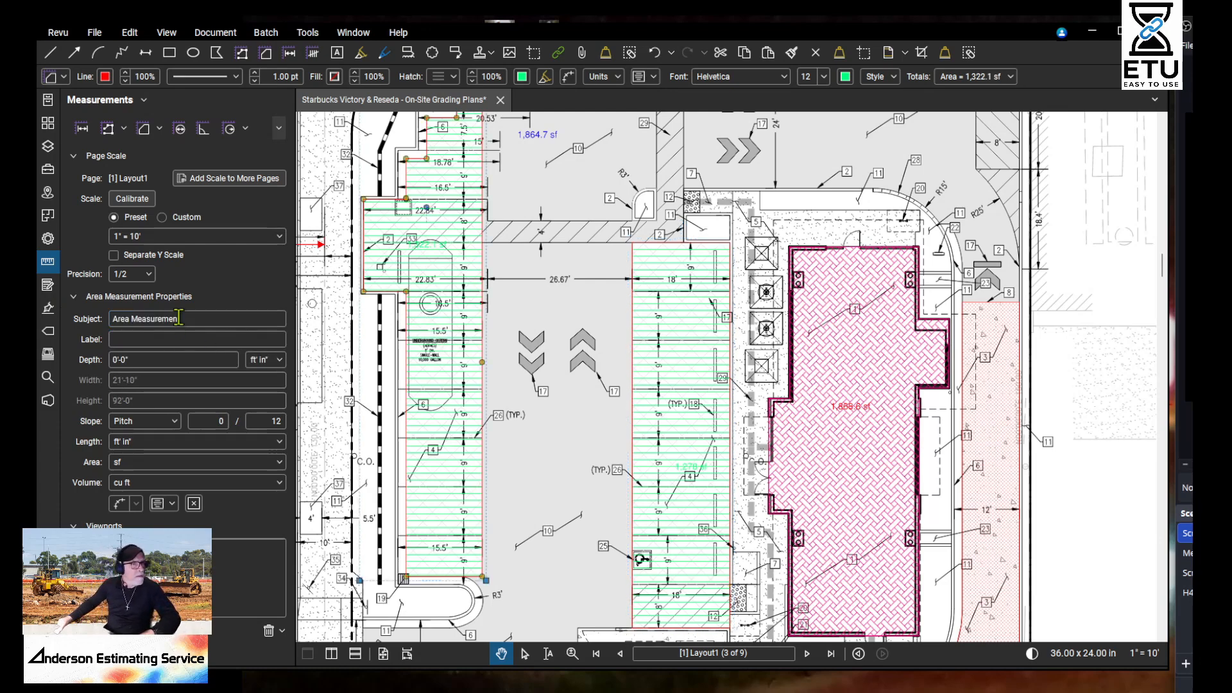
drag(184, 318, 77, 317)
text(Parking)
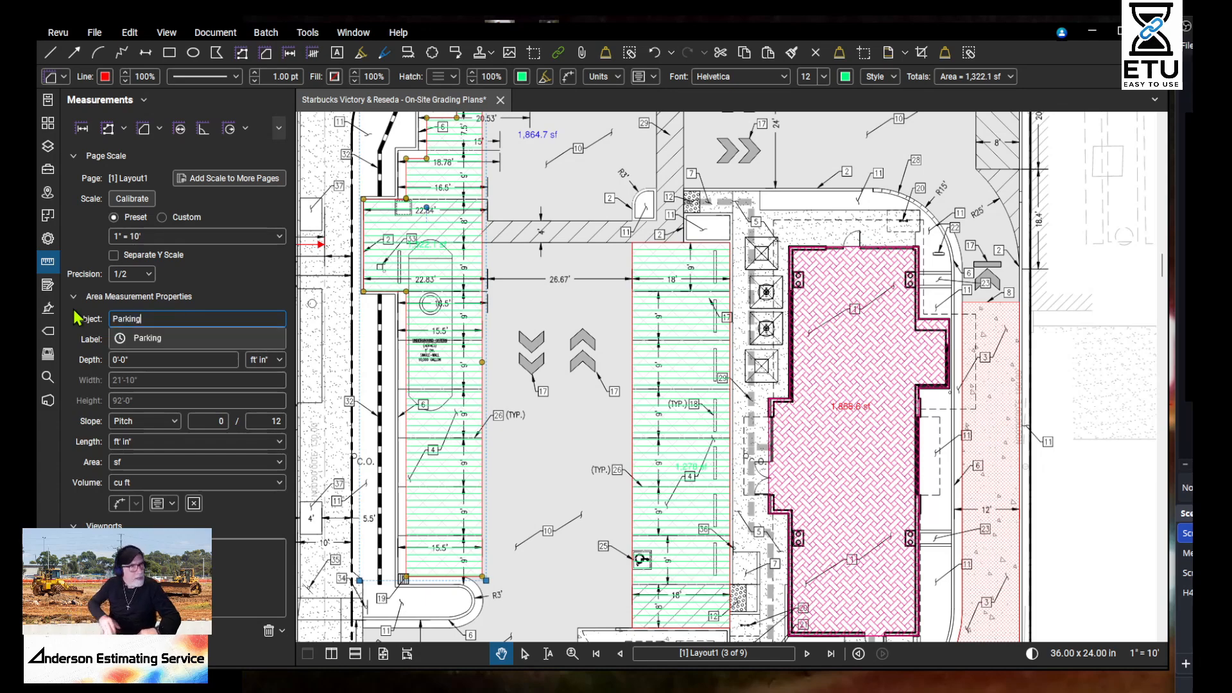
click(253, 283)
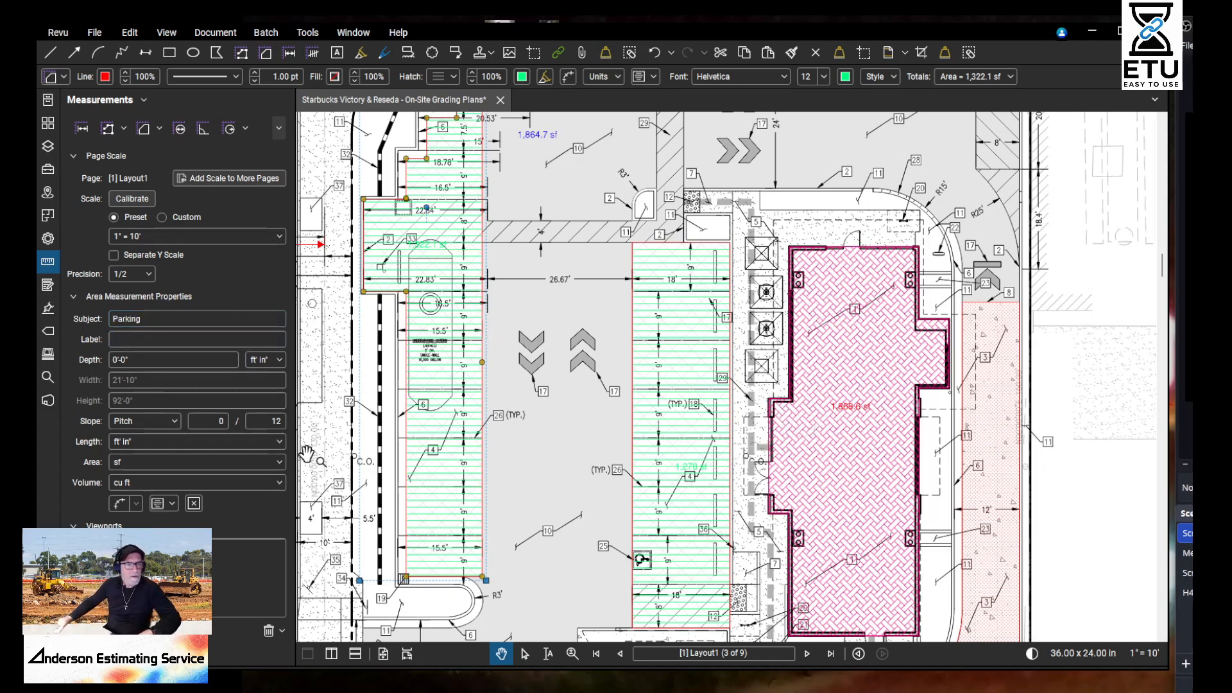
Step: Group the Markups List entries by subject, review them and close the list
click(47, 607)
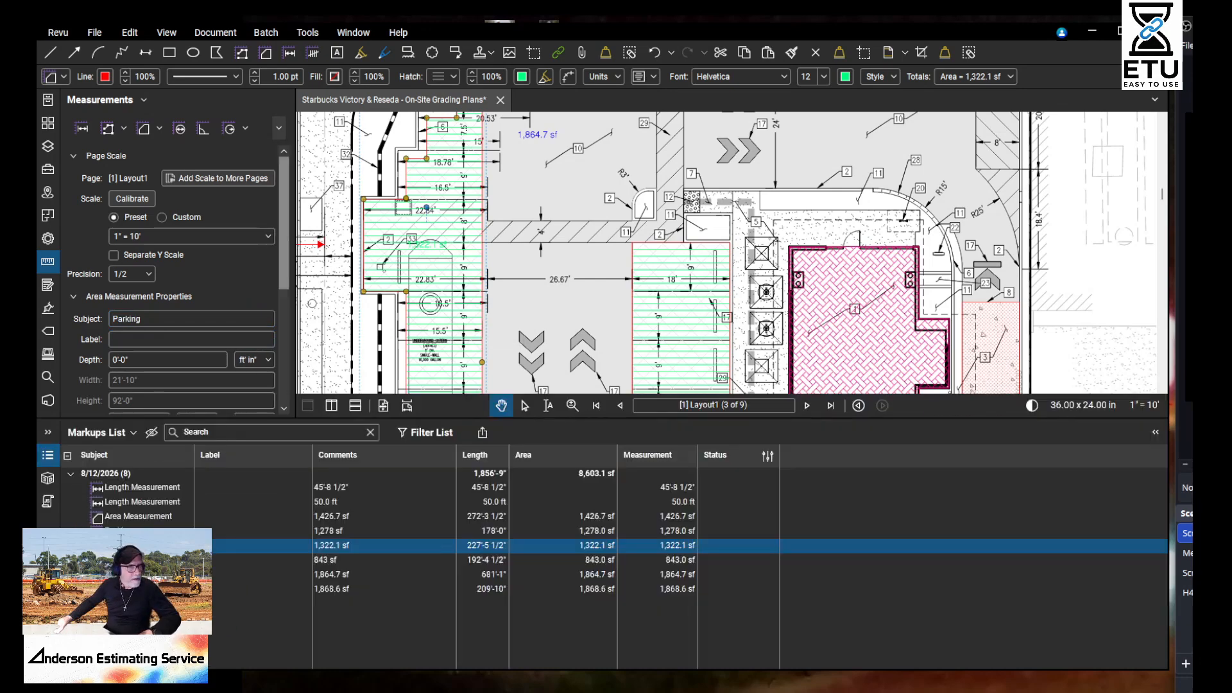
click(151, 457)
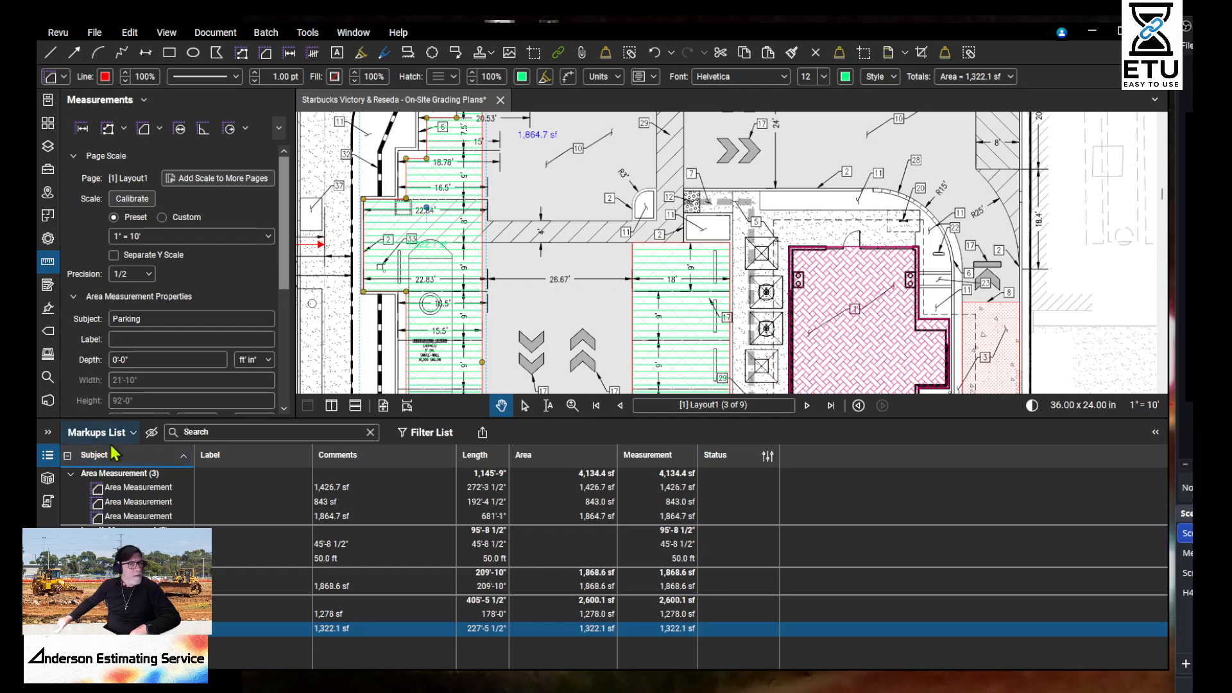
click(50, 455)
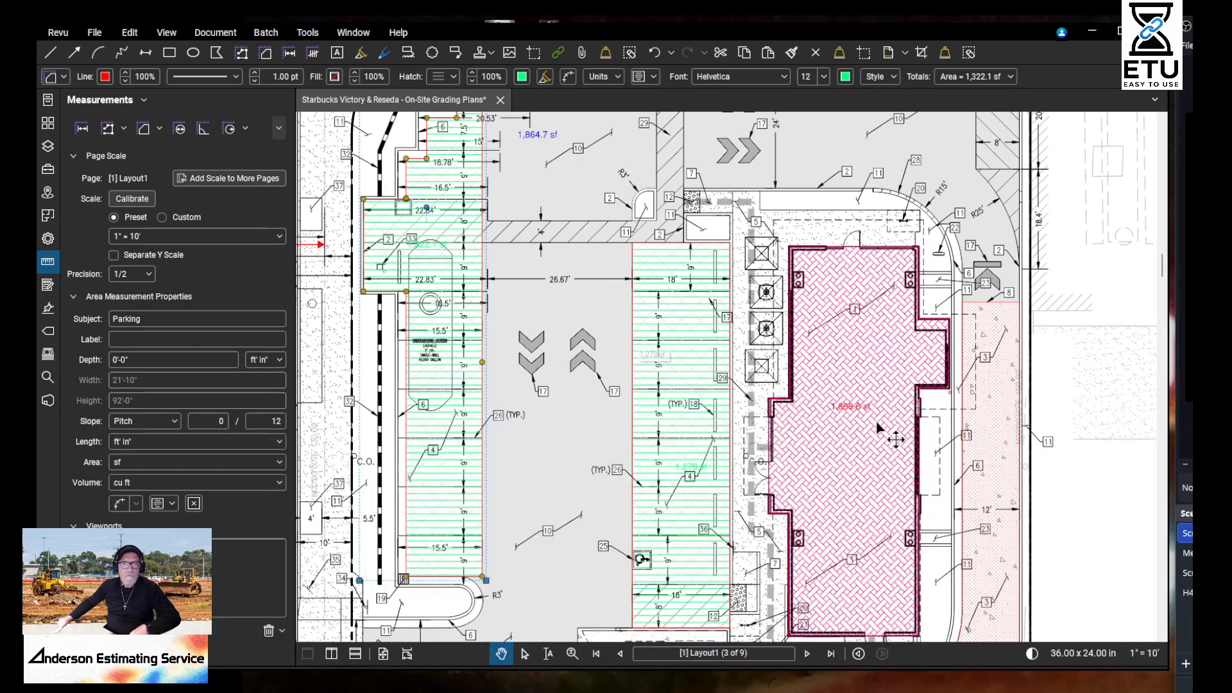
Step: Set the subject of the red-hatched lane area east of the building to Drivethru
click(979, 462)
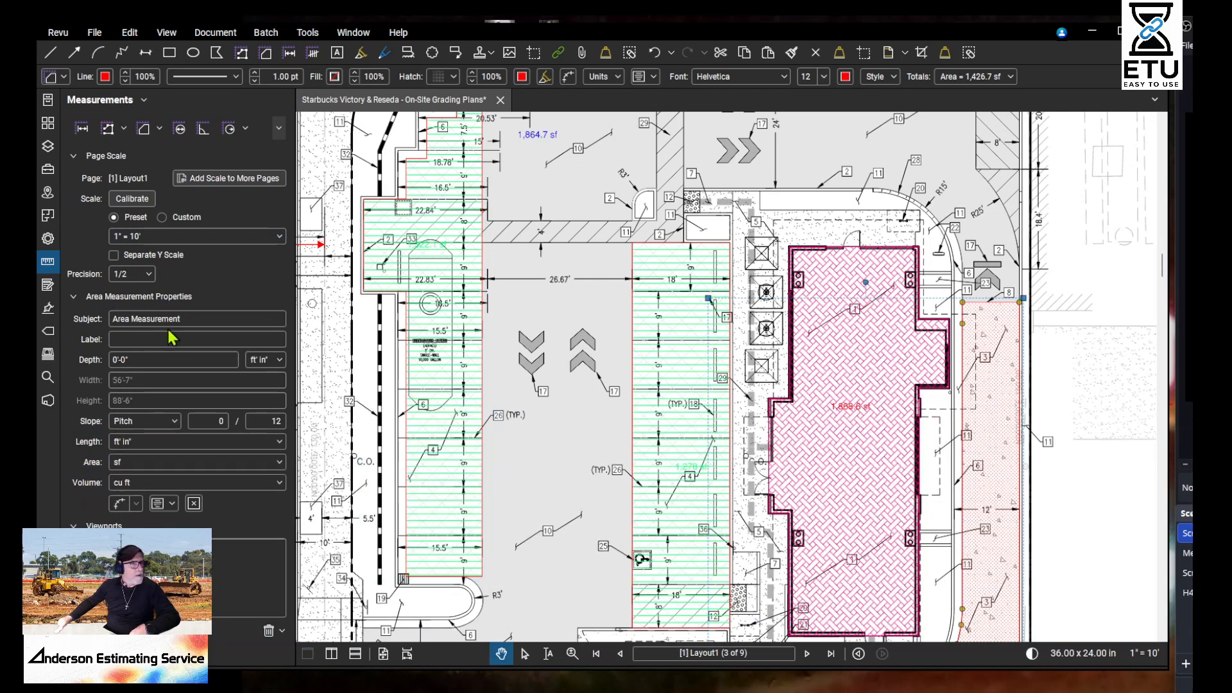
triple_click(186, 319)
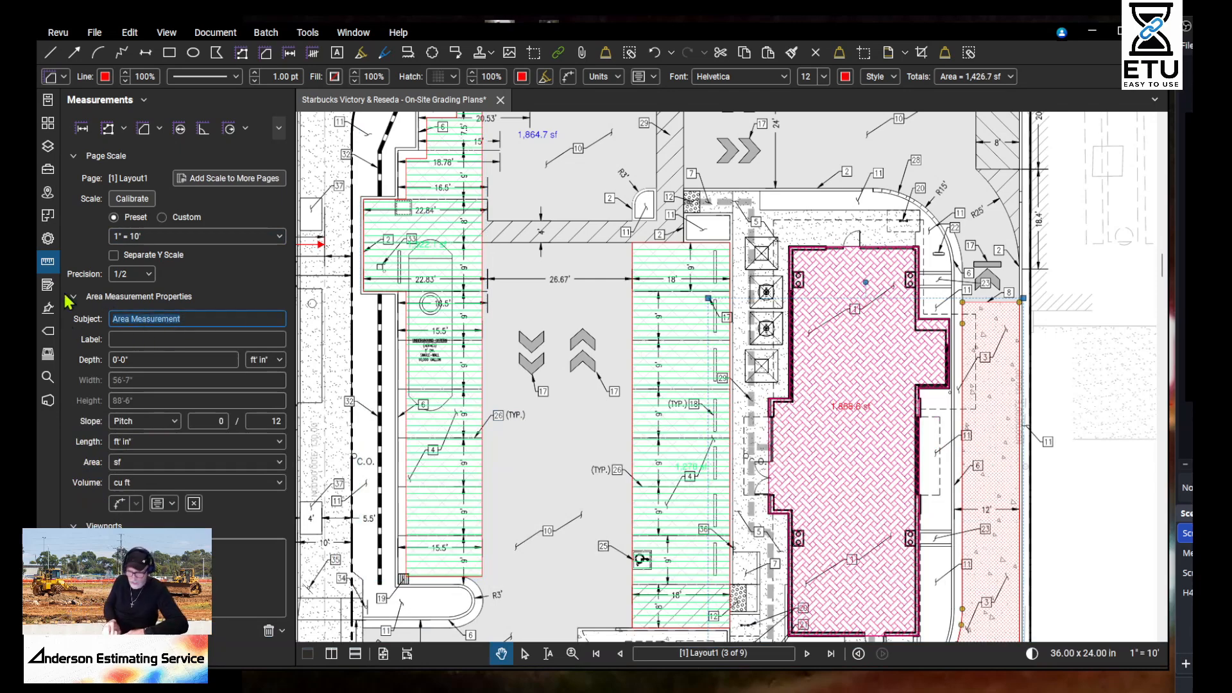
text(Drivethru)
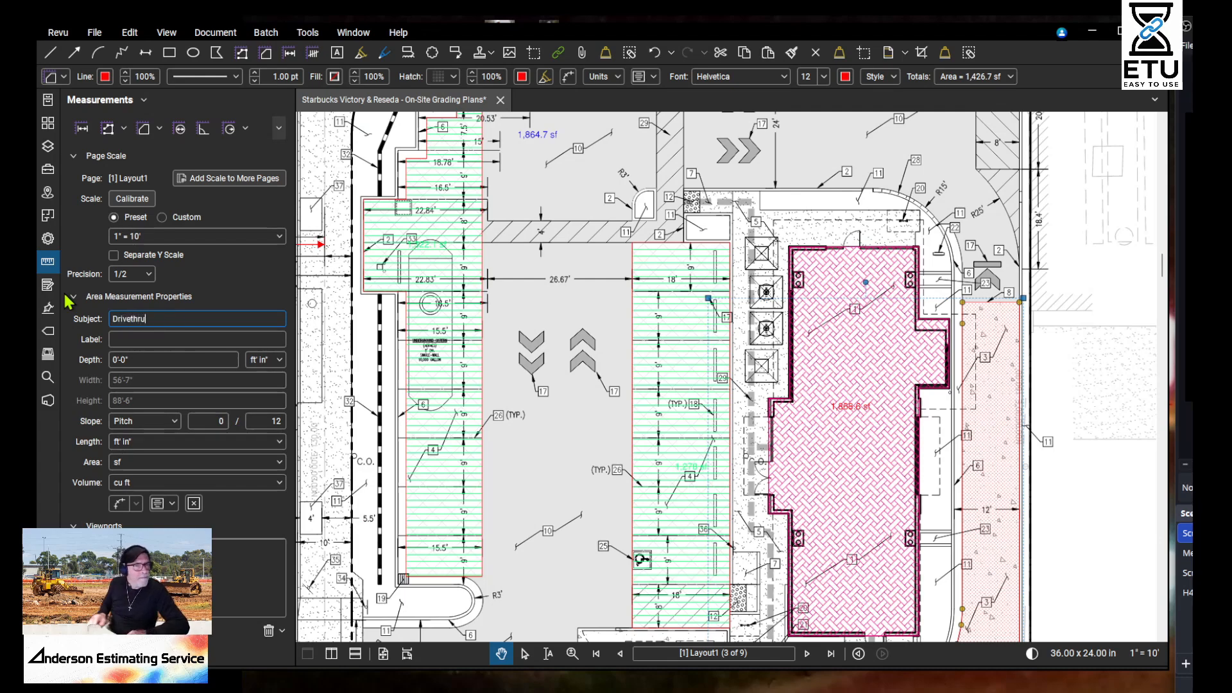
click(937, 216)
Step: Set the subject of the orange-hatched area along the north street to Bus Pad
mouse_move(876, 208)
mouse_down()
mouse_move(931, 302)
mouse_move(945, 469)
mouse_up()
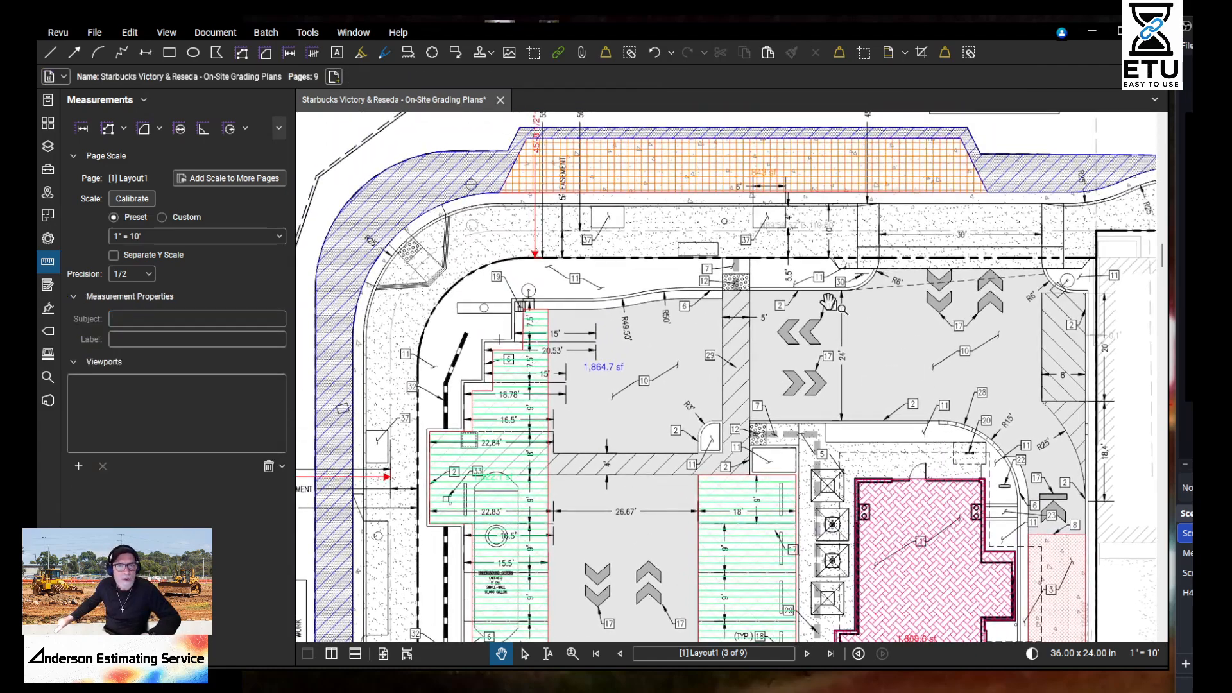
click(802, 170)
drag(193, 317, 79, 321)
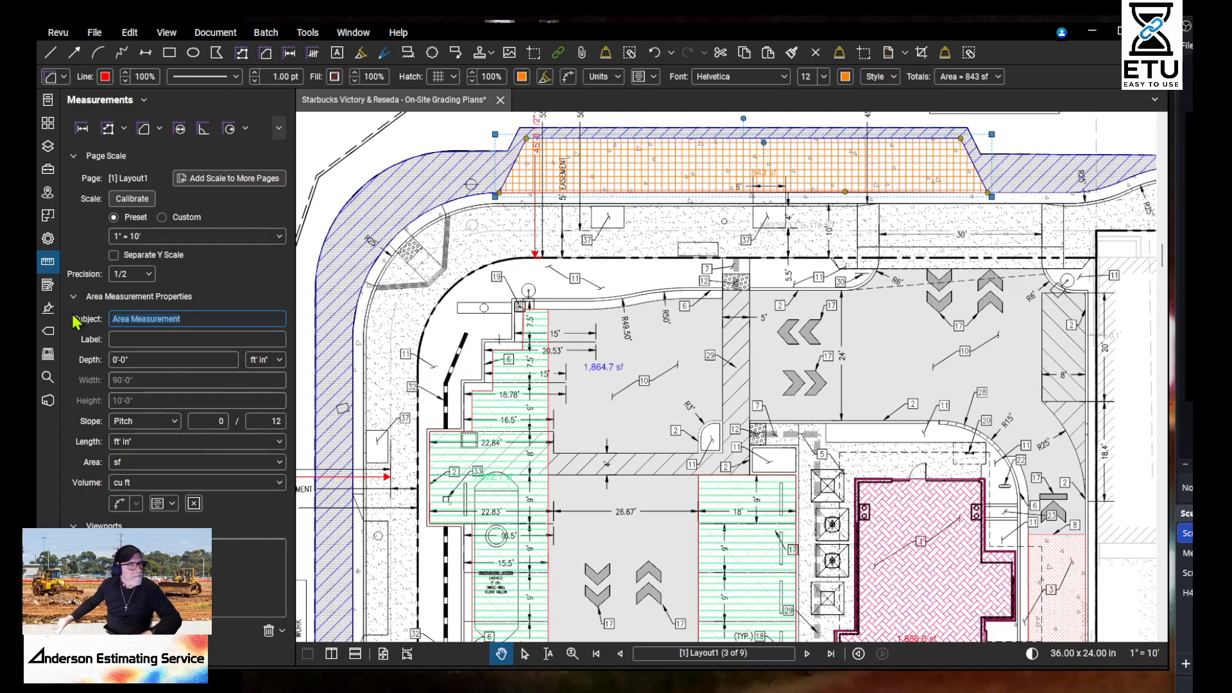
text(Bus Pad)
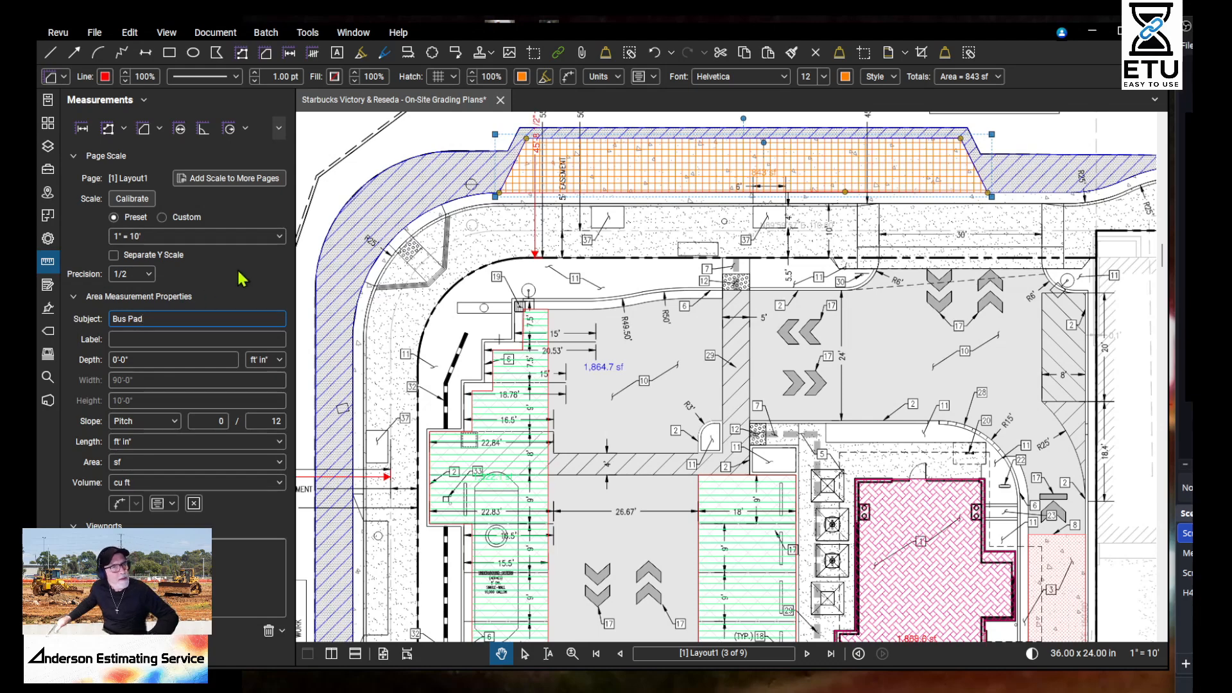
key(Return)
Step: Set the subject of the blue-hatched street area around the northwest corner to Offsite
click(328, 299)
triple_click(203, 319)
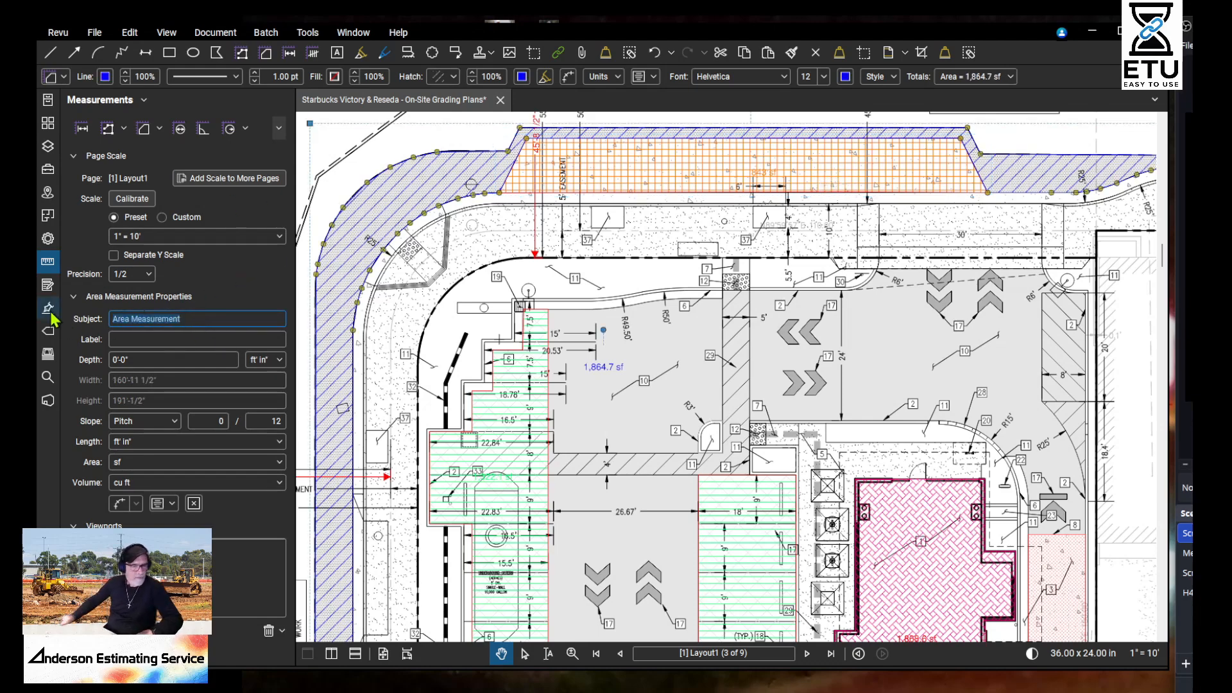
text(Offsite)
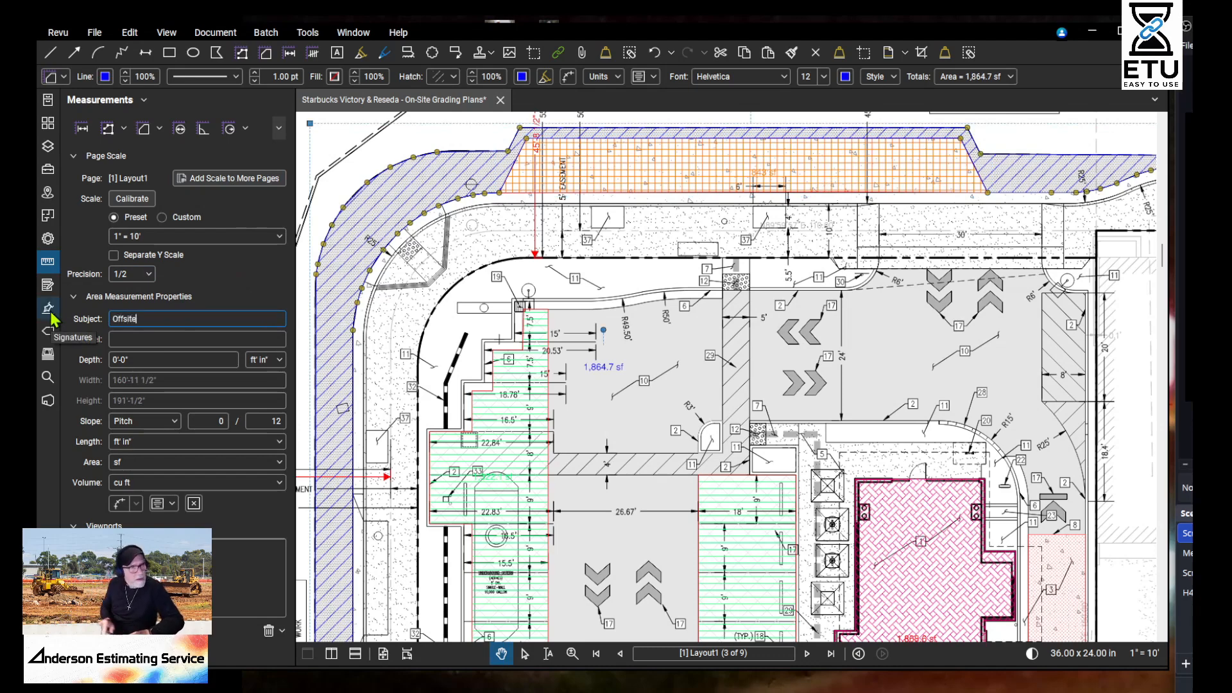
click(349, 166)
Step: Reuse the recent blue-hatched area tool from the Tool Chest to draw a trial triangle of about 271 sf west of the site
mouse_move(774, 400)
mouse_down()
mouse_move(897, 317)
mouse_move(897, 279)
mouse_up()
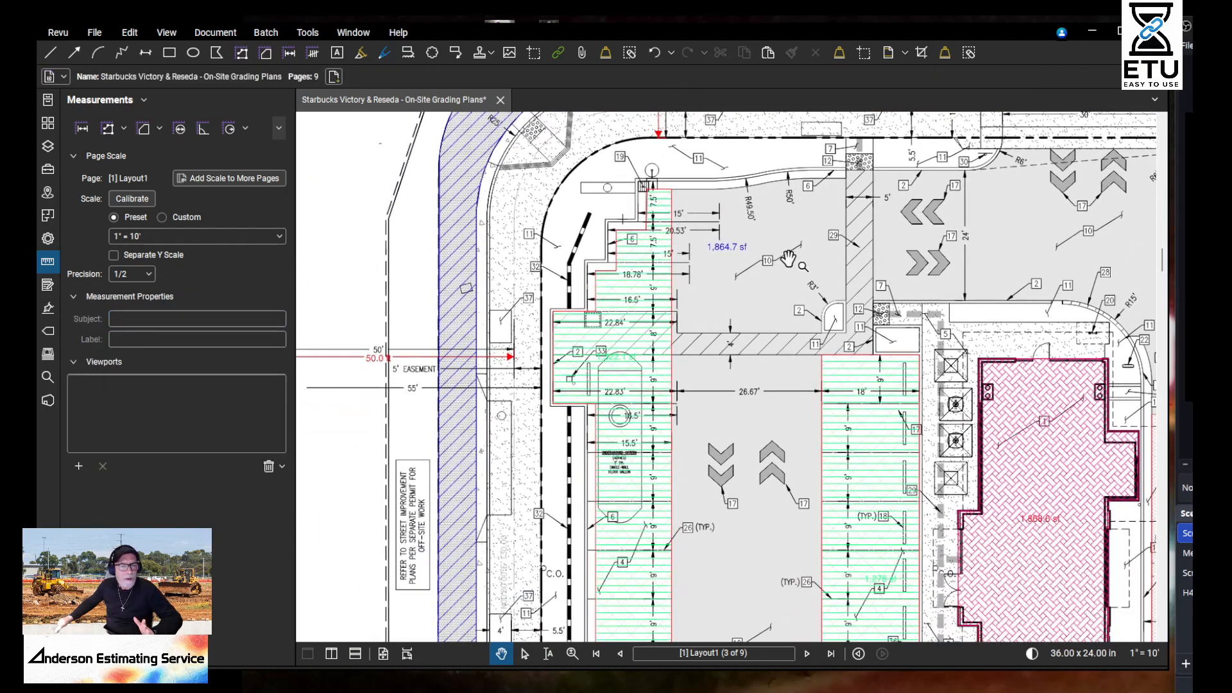
drag(774, 495, 575, 551)
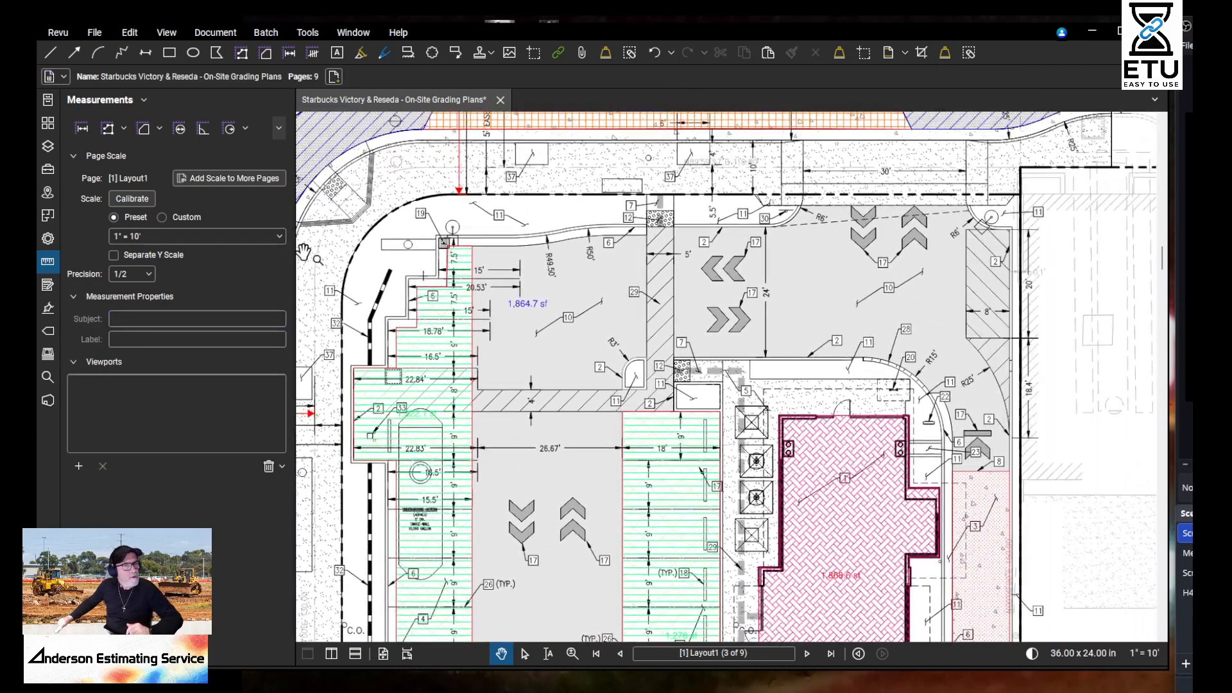
click(49, 172)
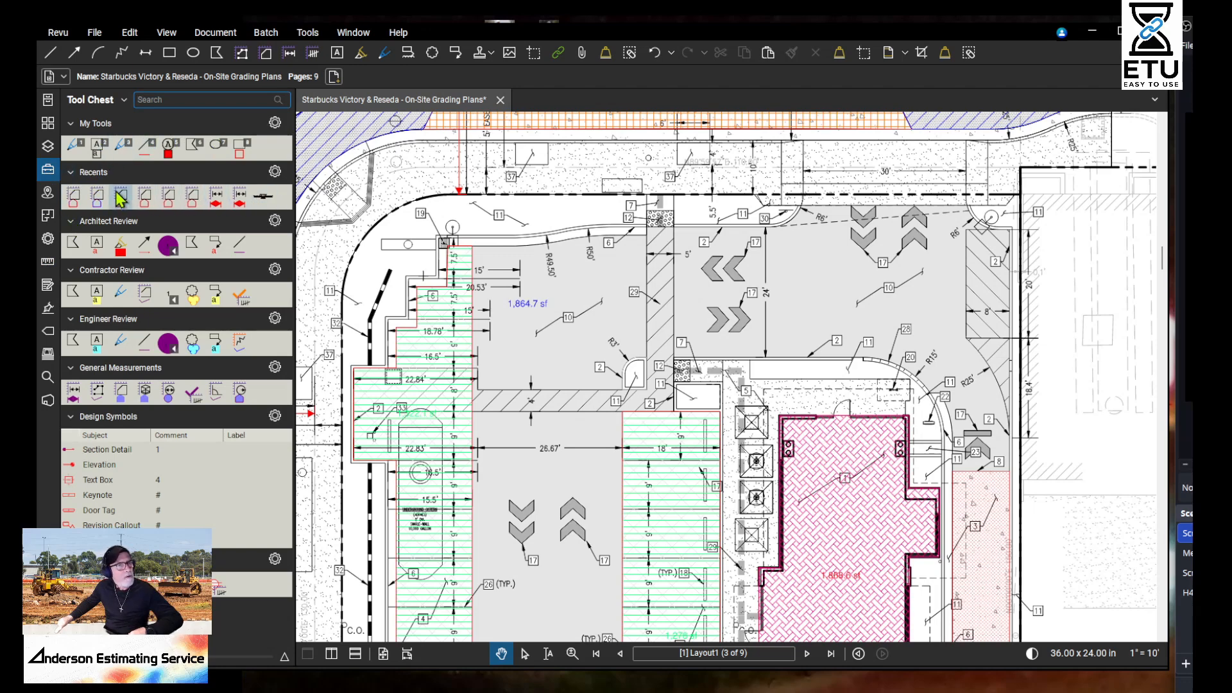
mouse_move(549, 385)
mouse_down()
mouse_move(677, 503)
mouse_move(715, 473)
mouse_up()
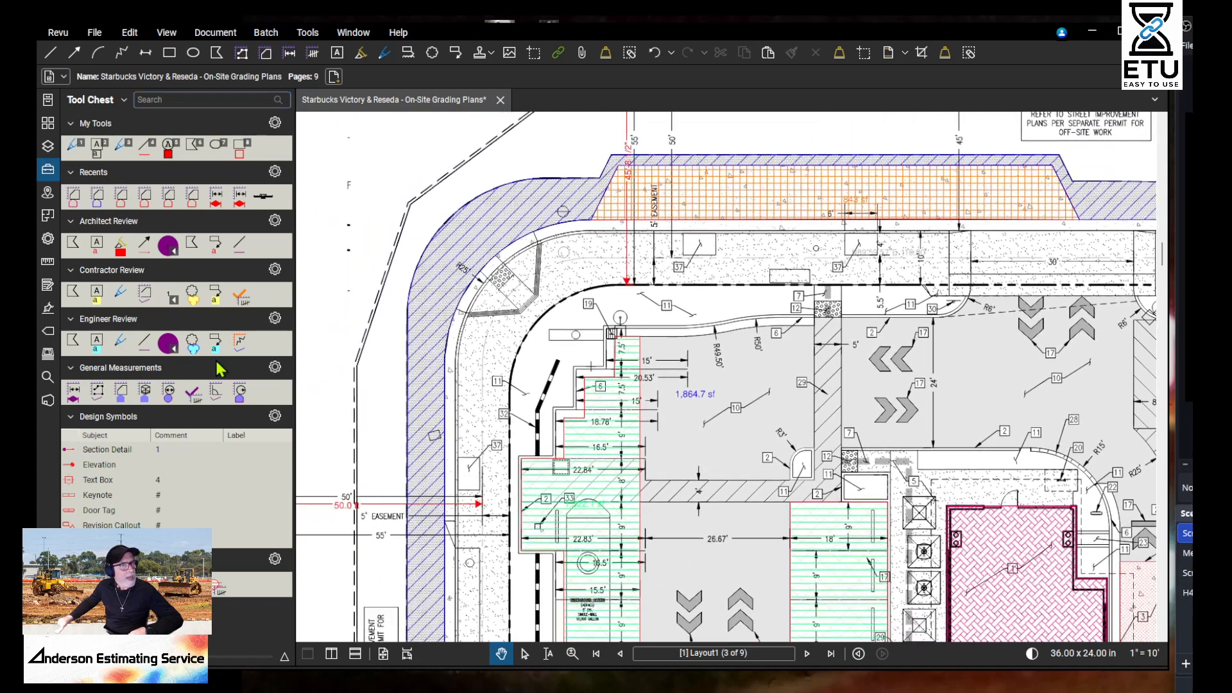
click(97, 198)
drag(498, 434, 744, 189)
click(535, 306)
click(500, 411)
click(375, 338)
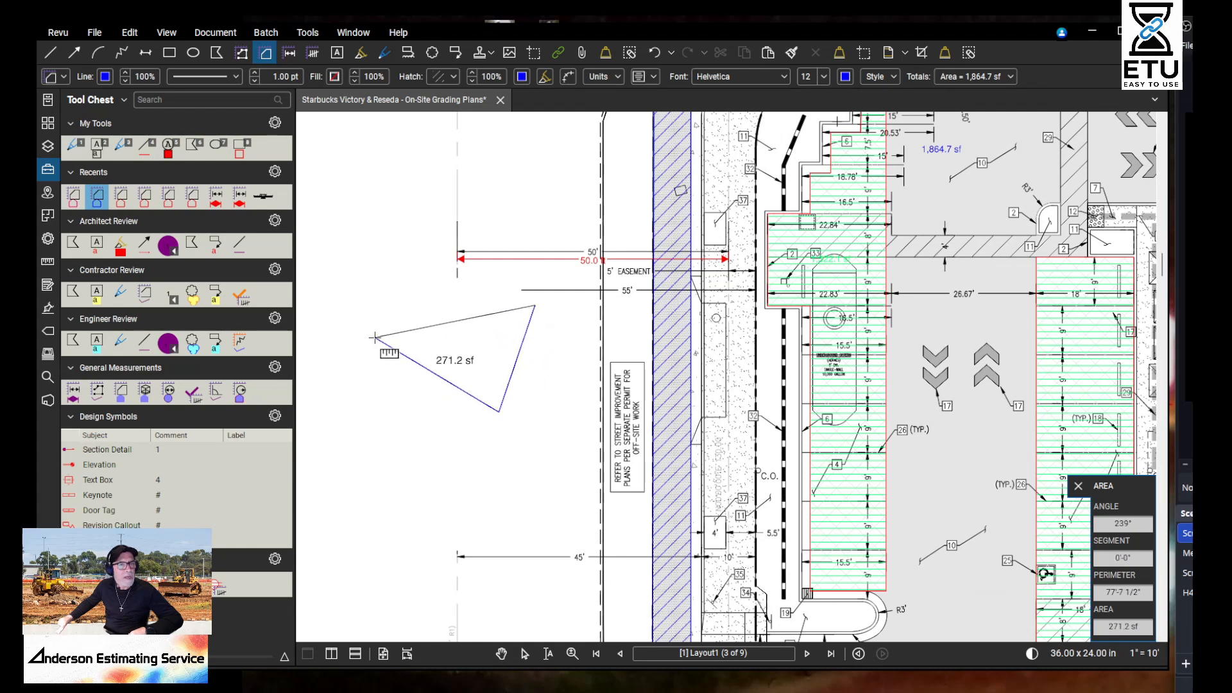
click(375, 337)
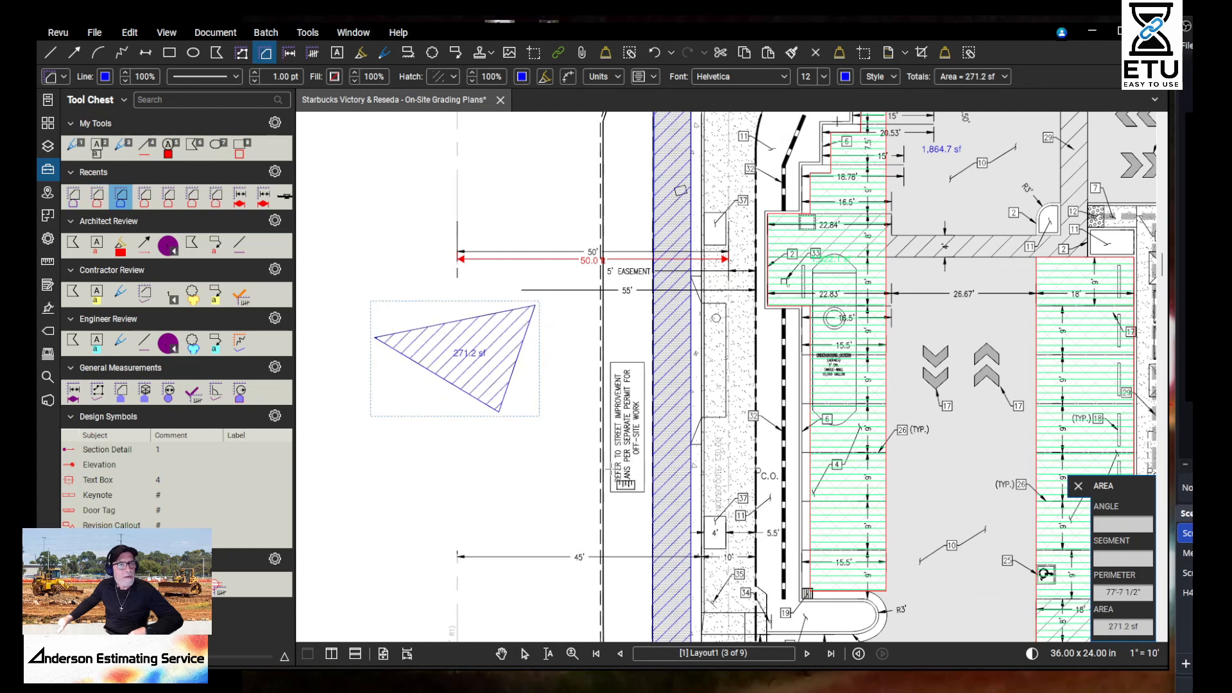
Step: Undo the trial triangular area and cancel the Contractor Review count tool, returning to the measurement tools
click(244, 297)
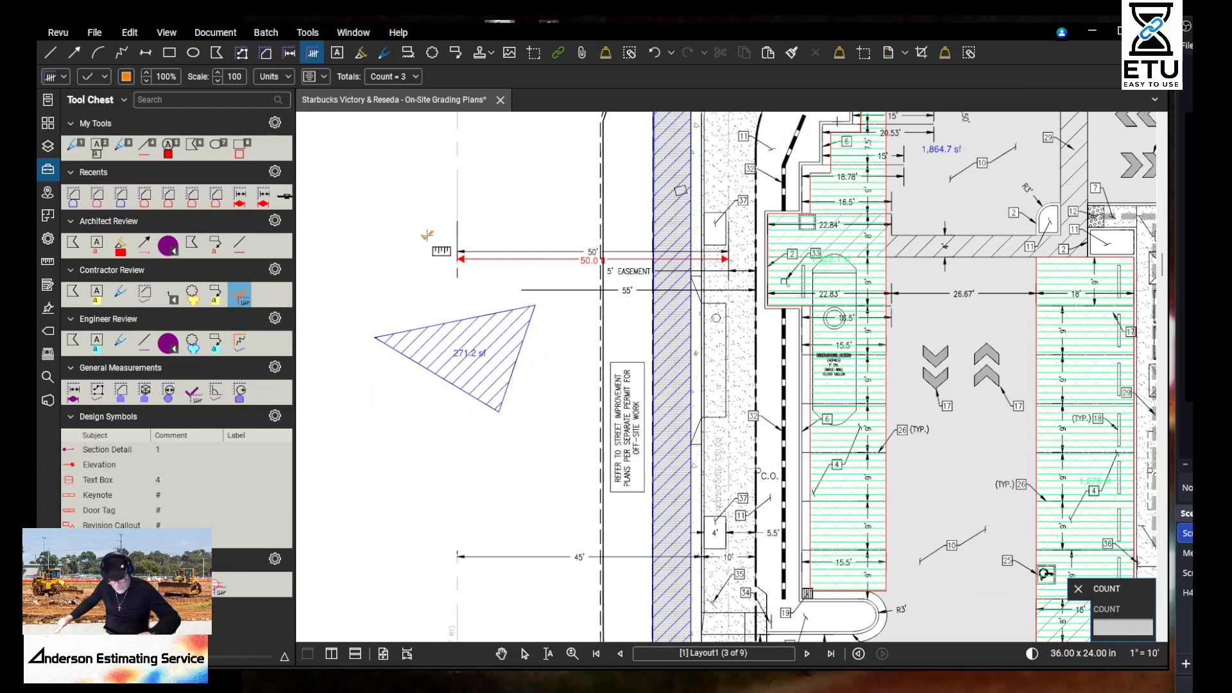
key(ctrl+z)
scroll(487, 321, right, 1)
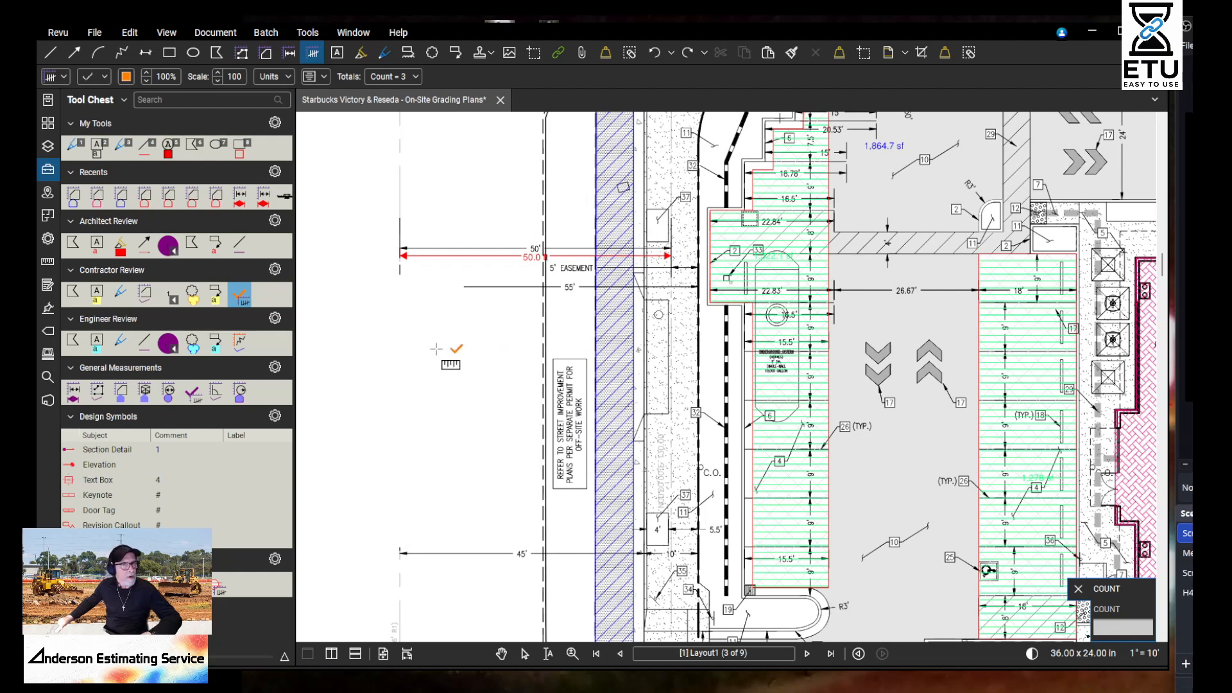
click(47, 261)
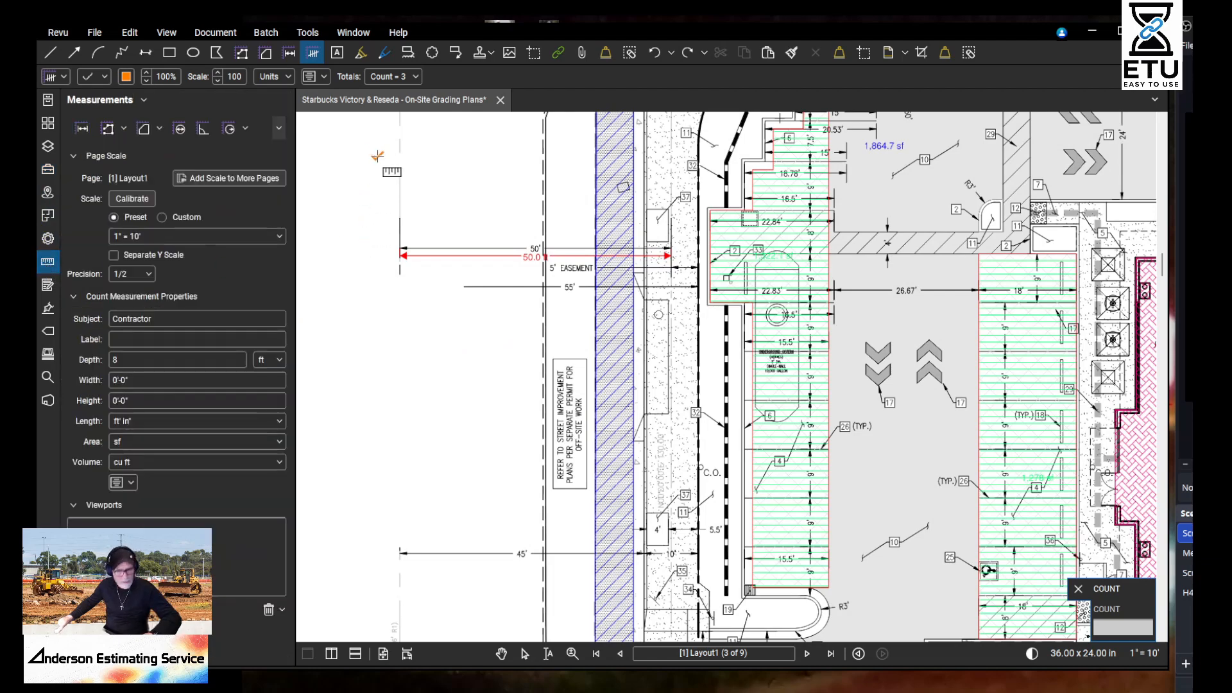
key(Escape)
Step: Examine the hatched takeoff areas across the grading plan, from the north street down to the southern drive entrance
drag(427, 357, 685, 429)
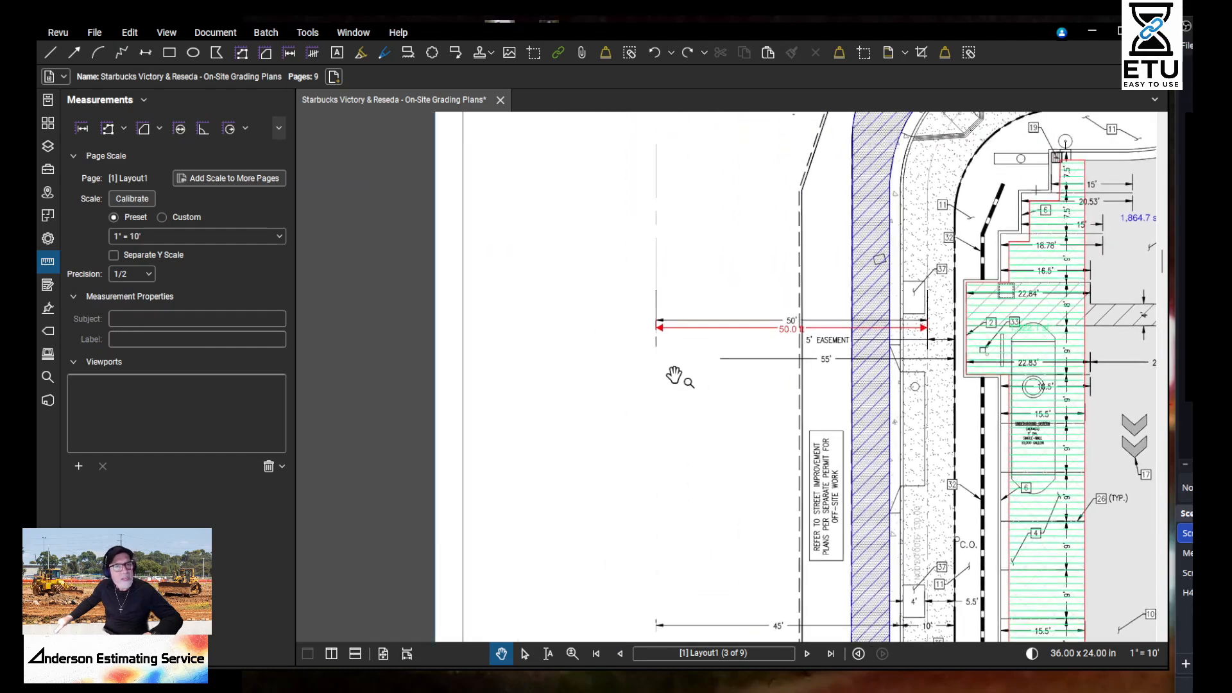
mouse_move(777, 487)
mouse_down()
mouse_move(655, 426)
mouse_move(493, 410)
mouse_up()
mouse_move(1091, 498)
mouse_down()
mouse_move(1045, 470)
mouse_move(970, 522)
mouse_up()
drag(741, 467, 781, 642)
mouse_move(1143, 379)
mouse_down()
mouse_move(687, 424)
mouse_move(897, 409)
mouse_up()
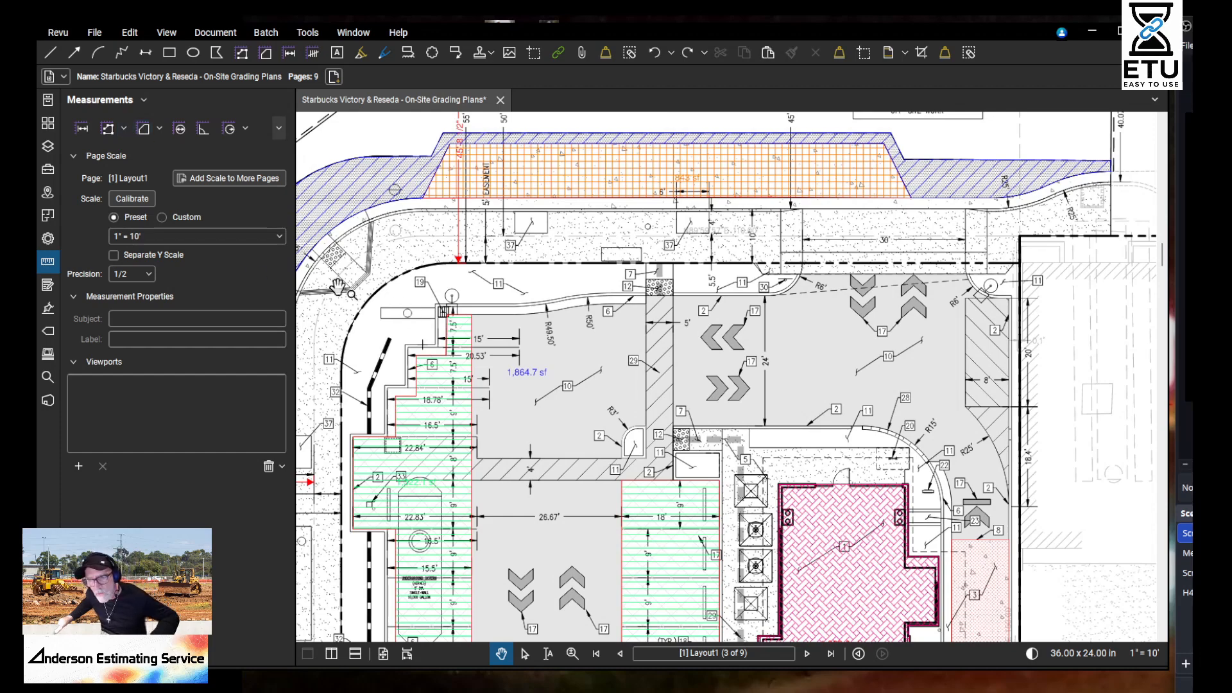
drag(655, 385, 859, 282)
scroll(855, 311, down, 2)
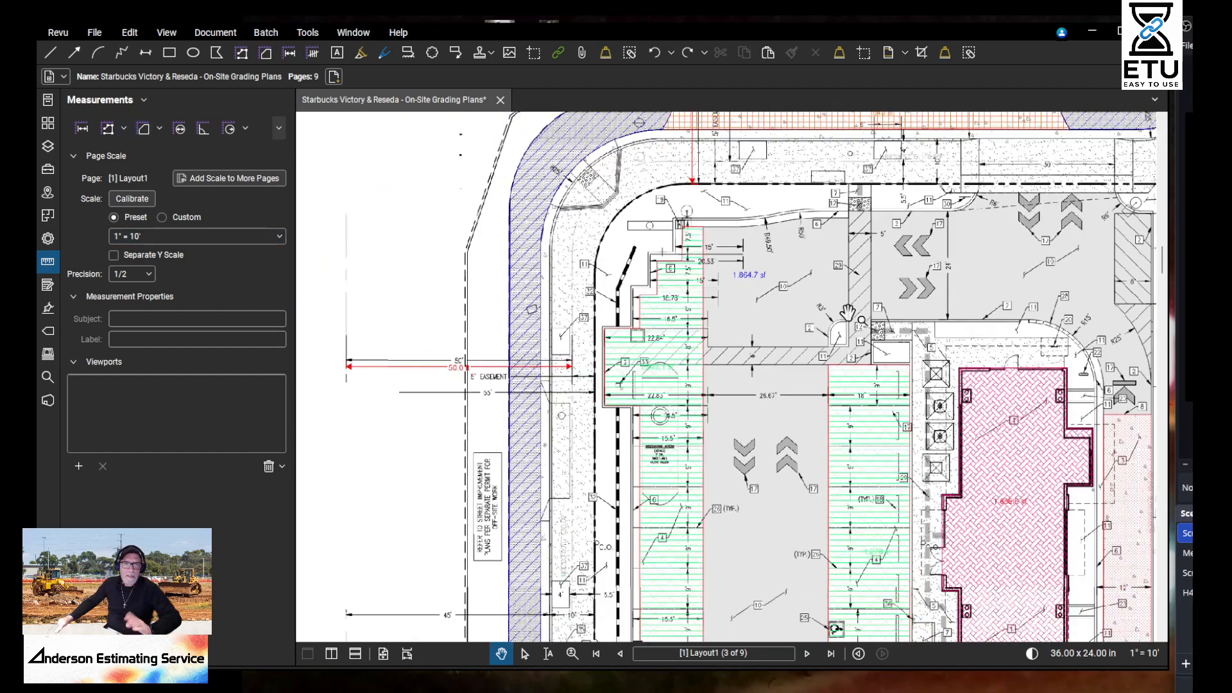
drag(812, 597, 827, 322)
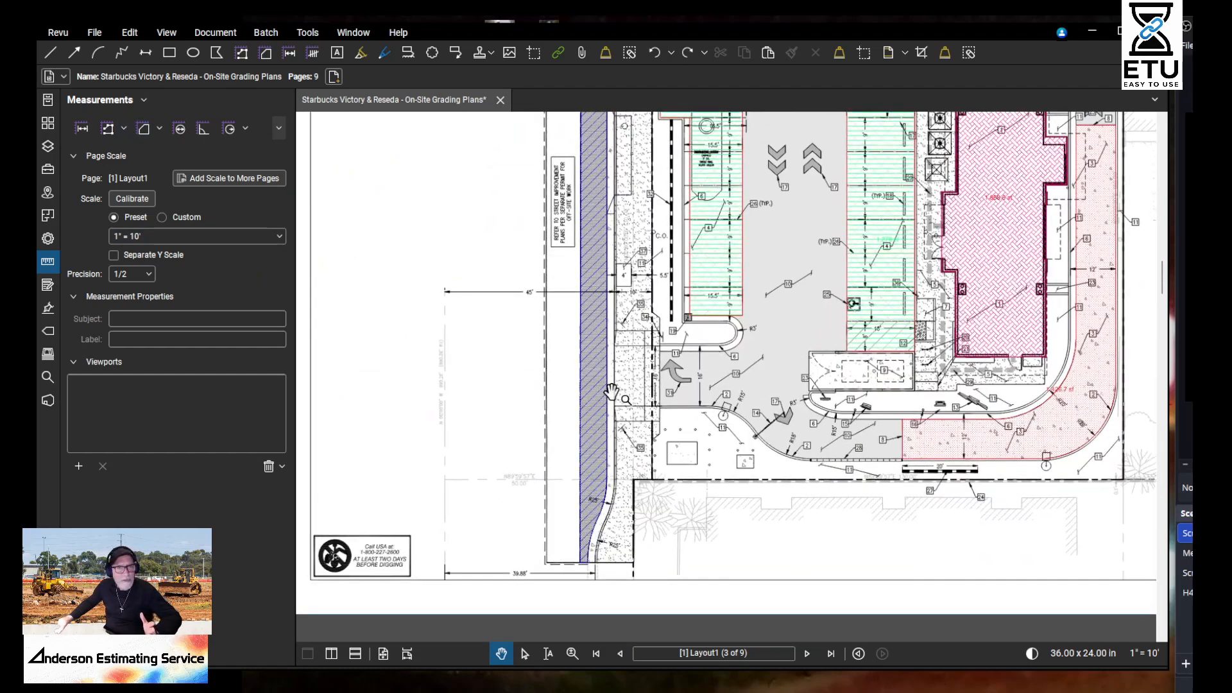
mouse_move(697, 330)
mouse_down()
mouse_move(763, 355)
mouse_move(732, 345)
mouse_up()
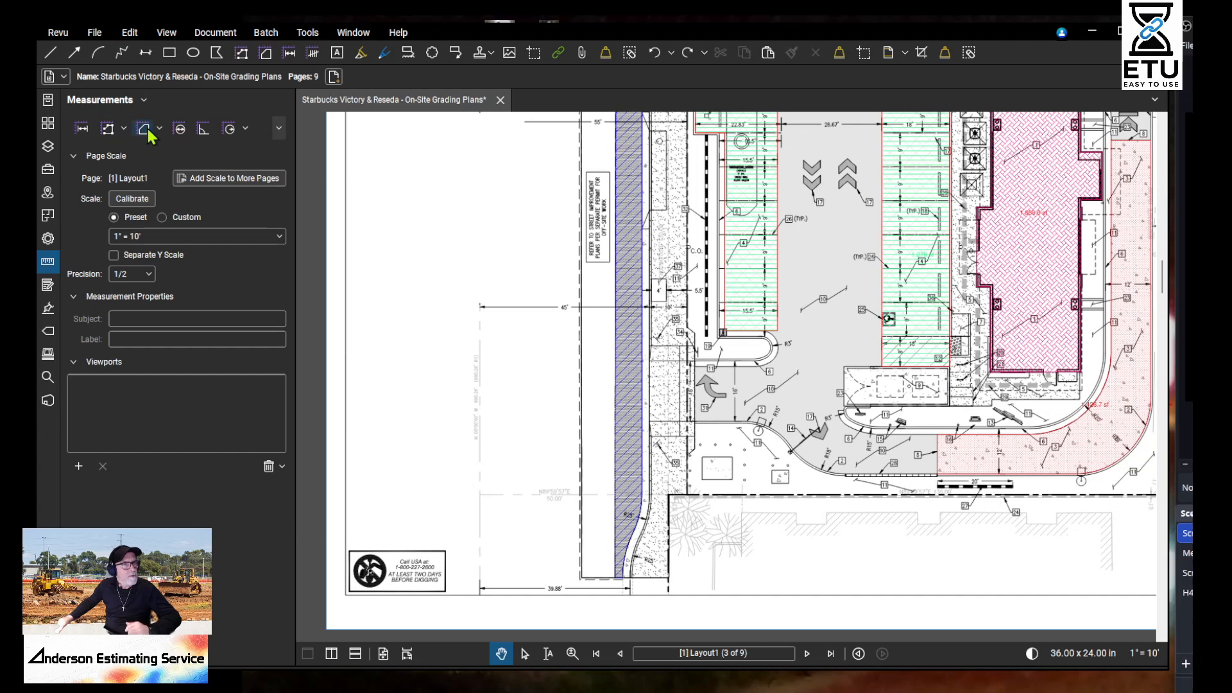
Step: Place a count measurement with five check marks in the drive aisle west of the building
click(247, 130)
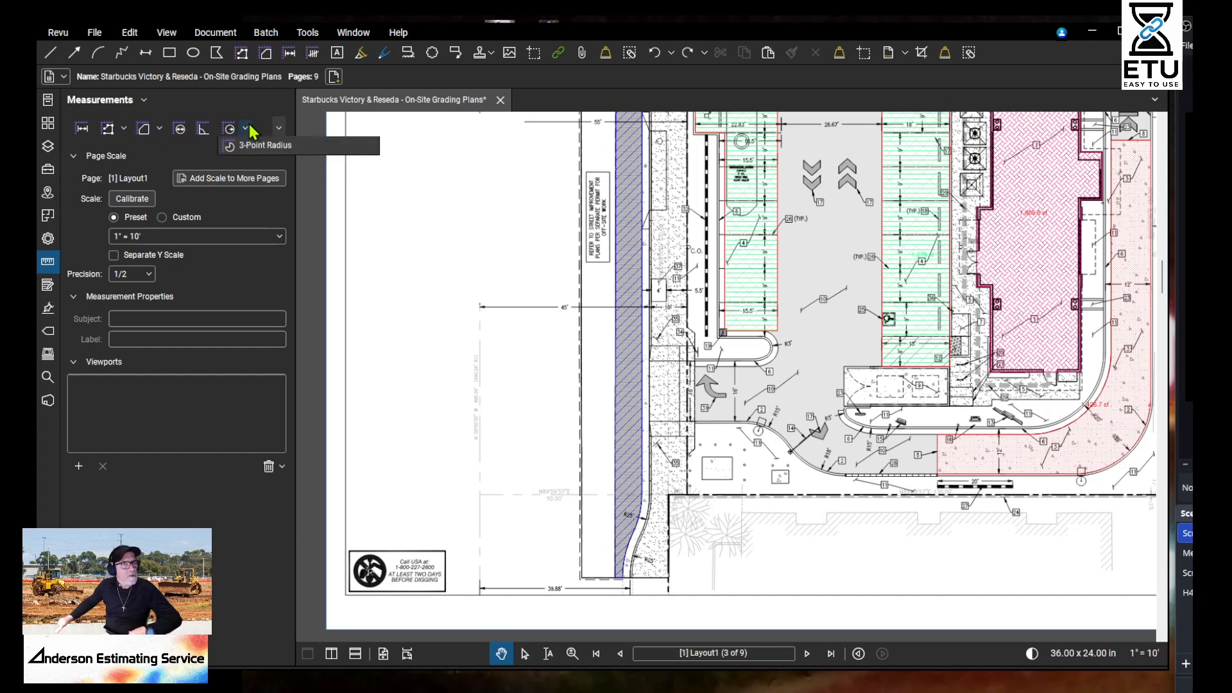
click(248, 132)
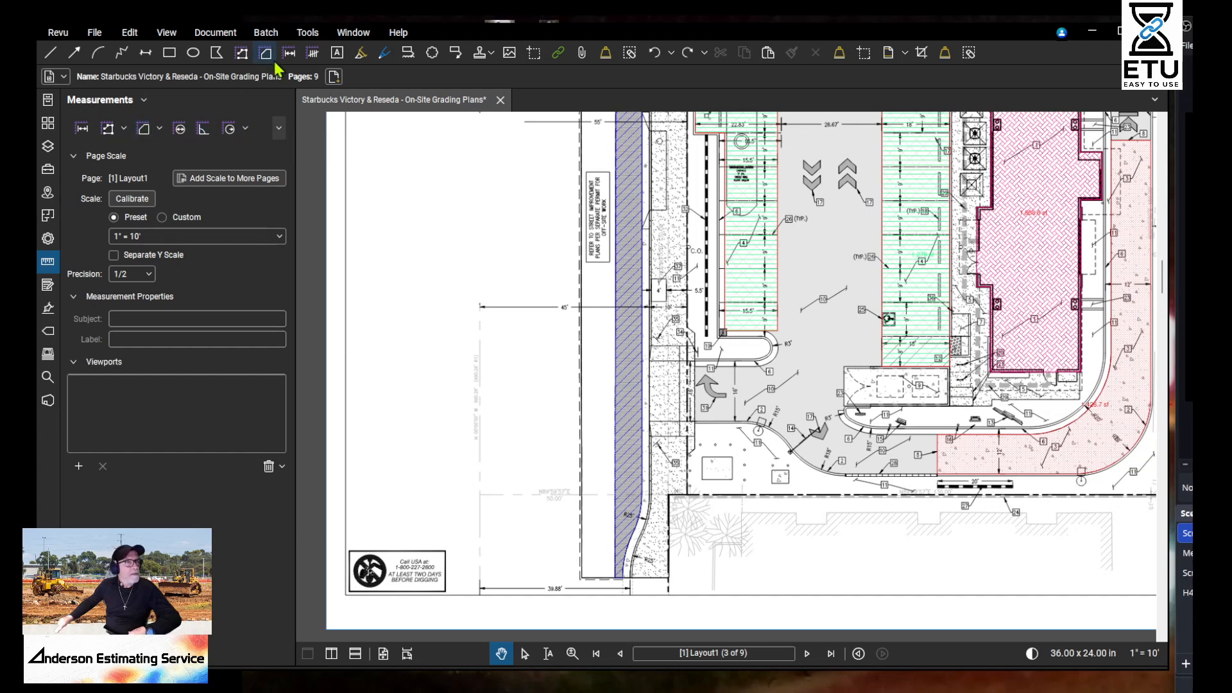
click(280, 129)
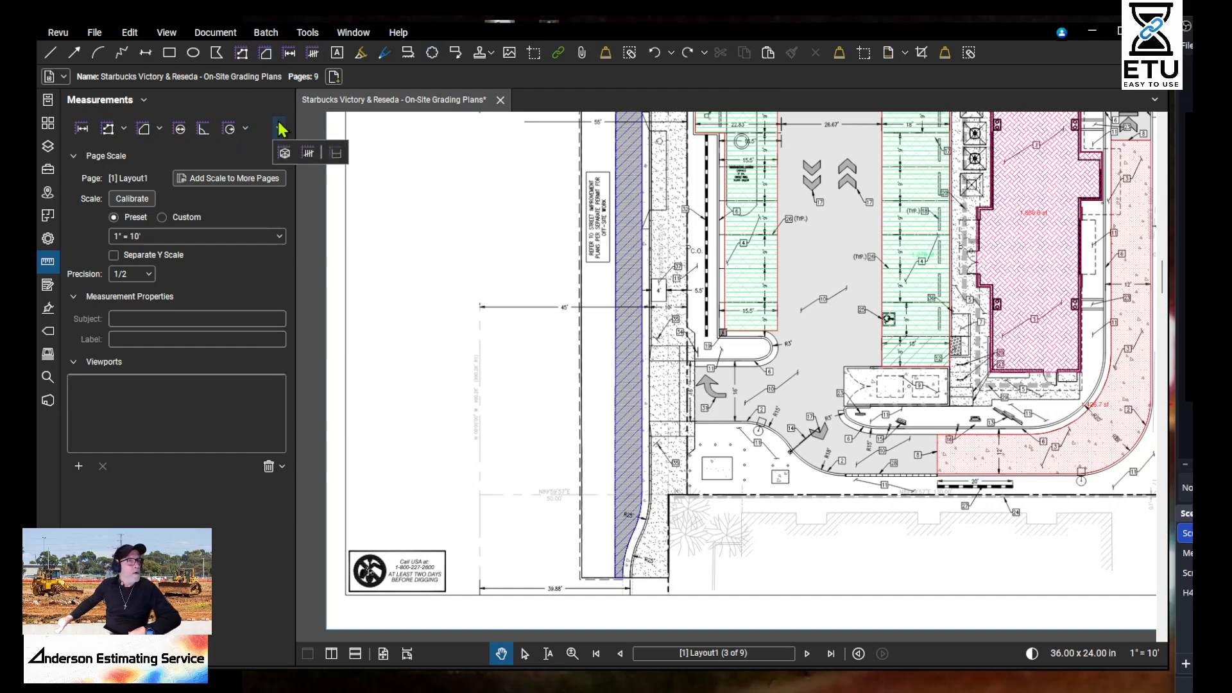
click(309, 153)
click(835, 239)
click(774, 312)
click(793, 395)
click(829, 317)
right_click(863, 256)
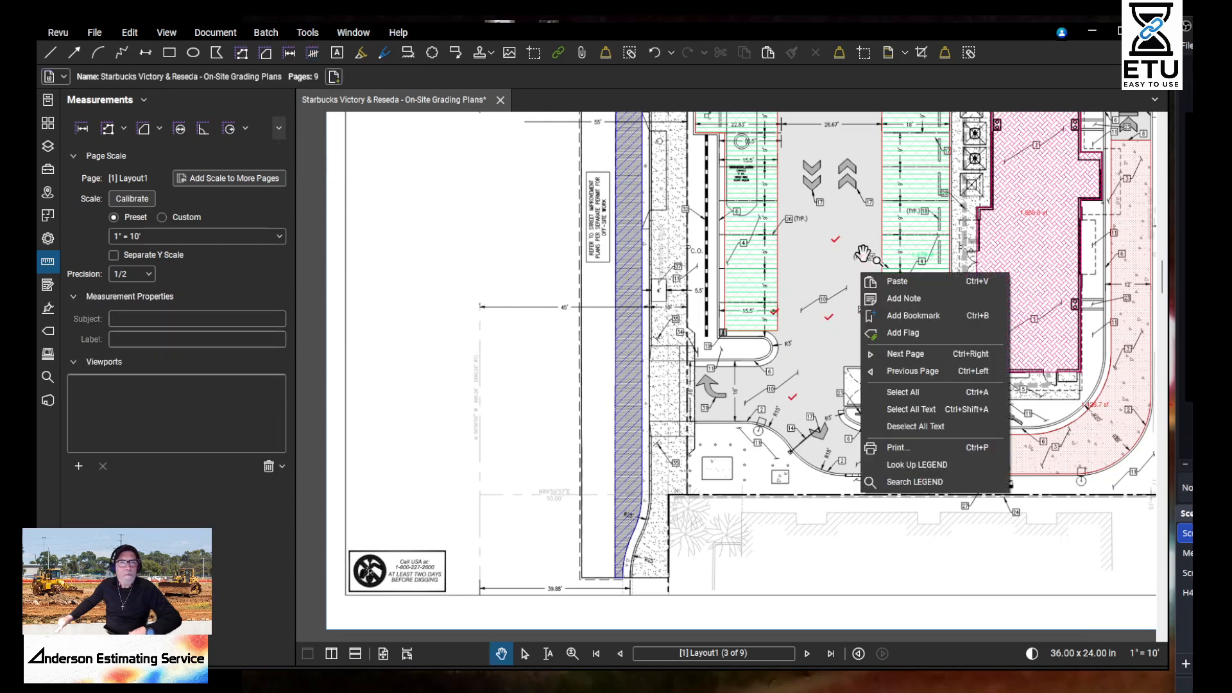
Step: Set the subject of the count marks in the drive aisle to Trees
click(835, 239)
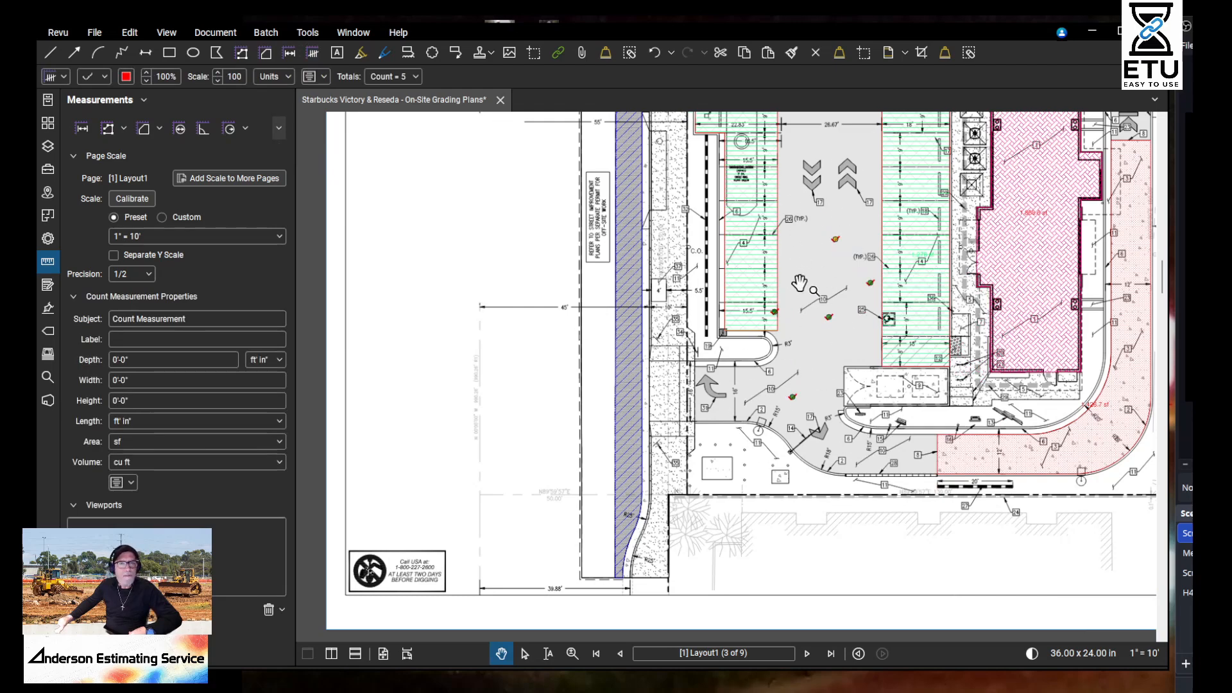
drag(195, 320, 35, 321)
text(Trees)
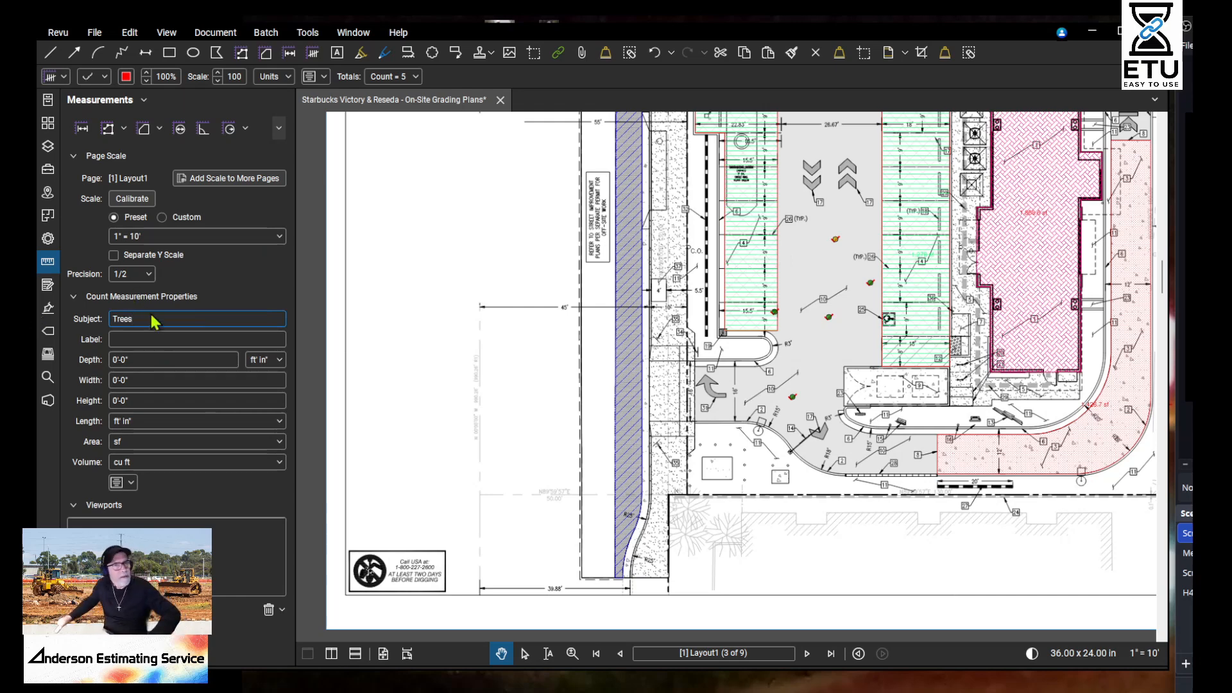
click(869, 237)
drag(510, 460, 521, 427)
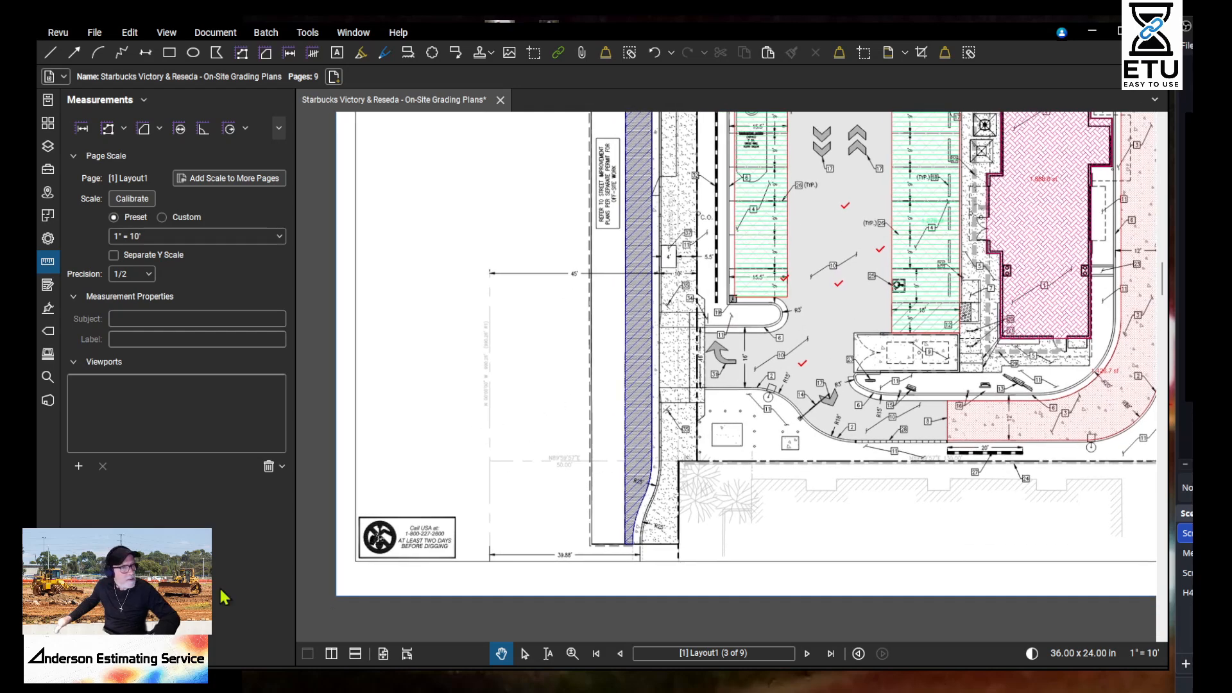
Step: Review the takeoff measurements grouped by subject in the Markups List, and close the list again
click(48, 653)
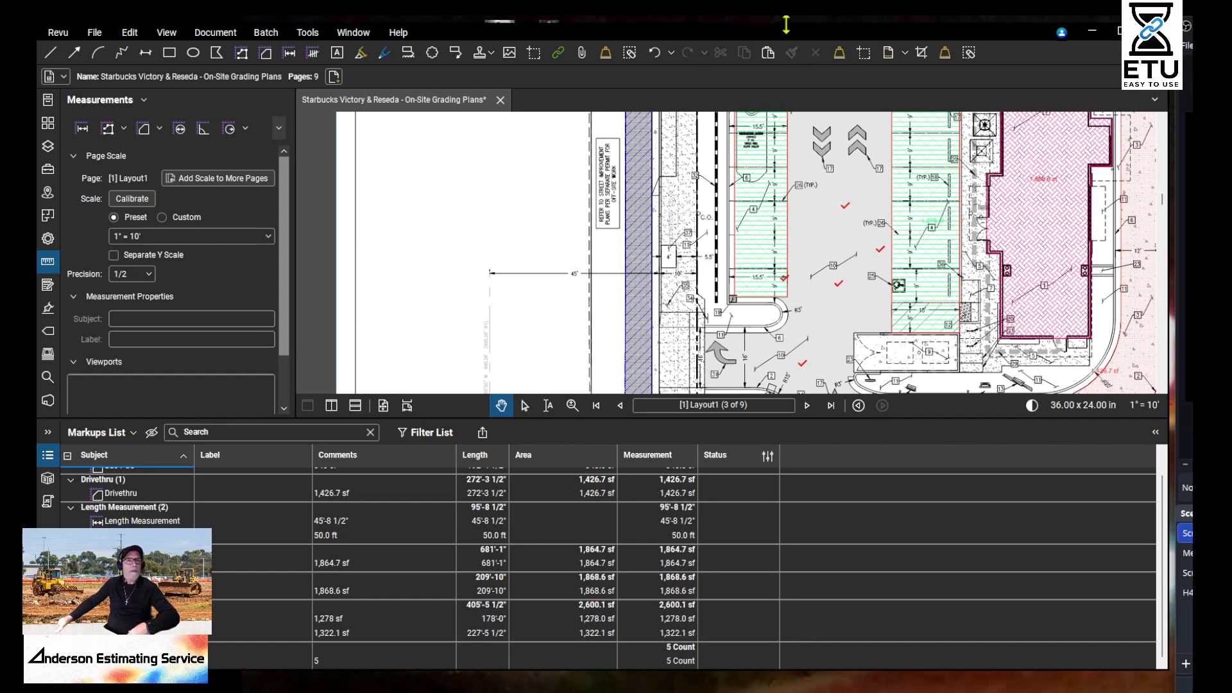
drag(785, 24, 779, 80)
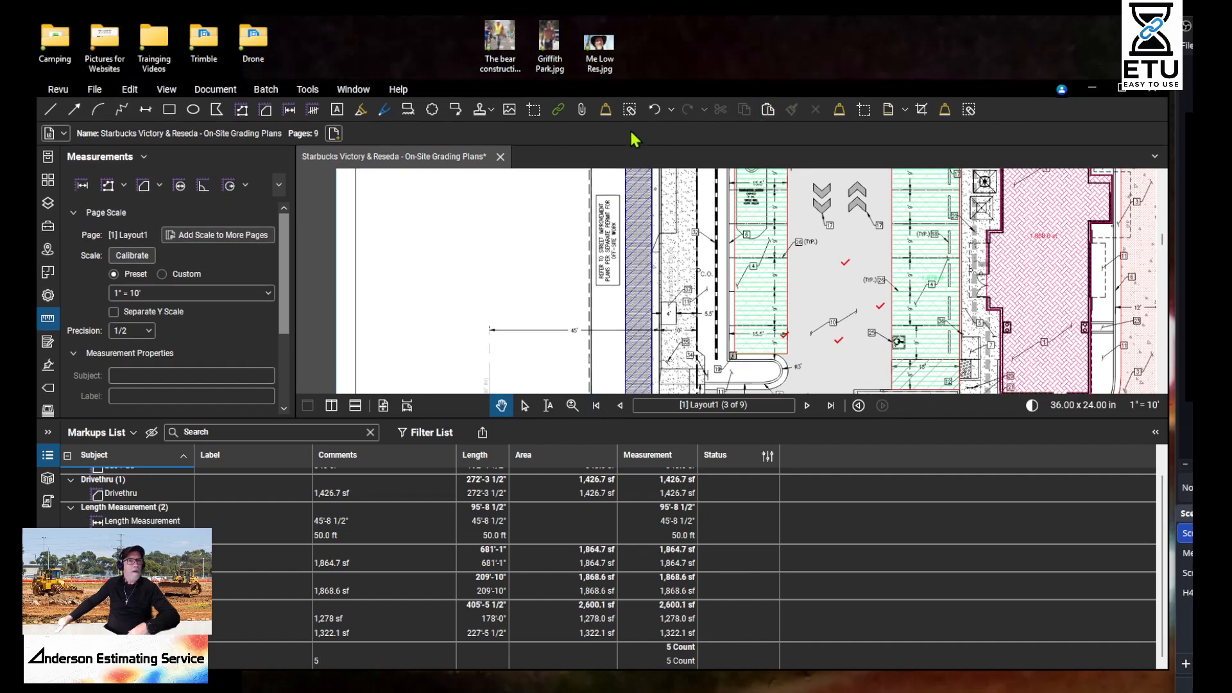
drag(502, 87, 504, 43)
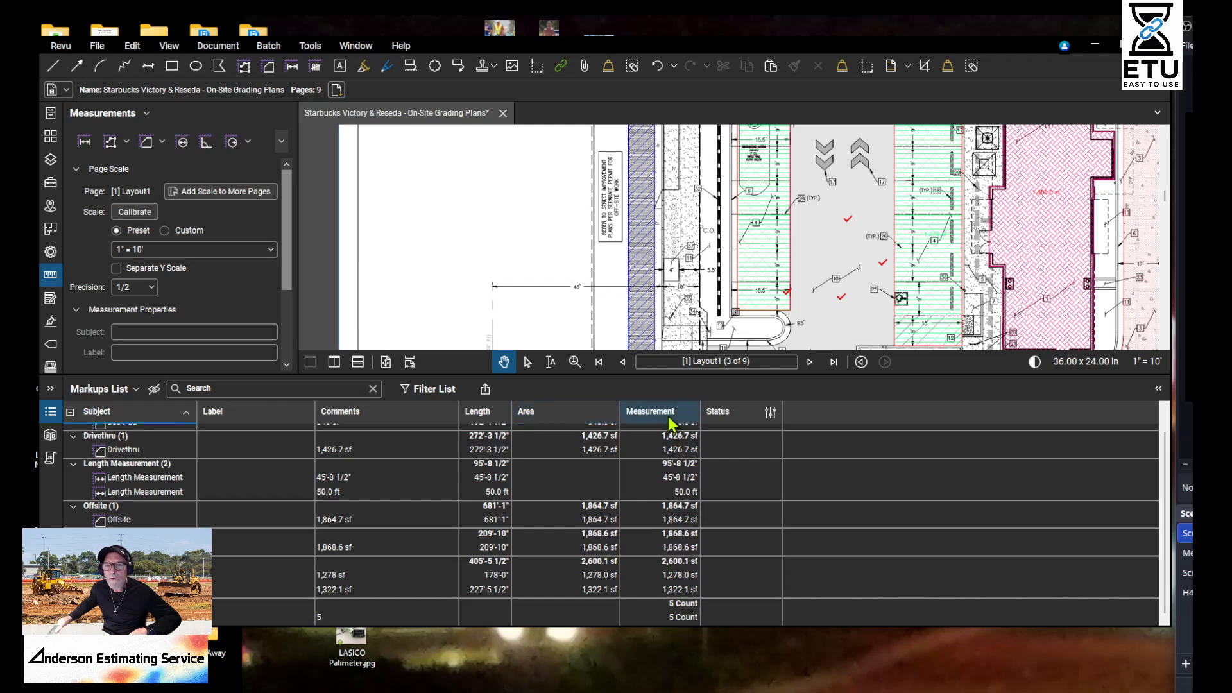
scroll(672, 486, up, 1)
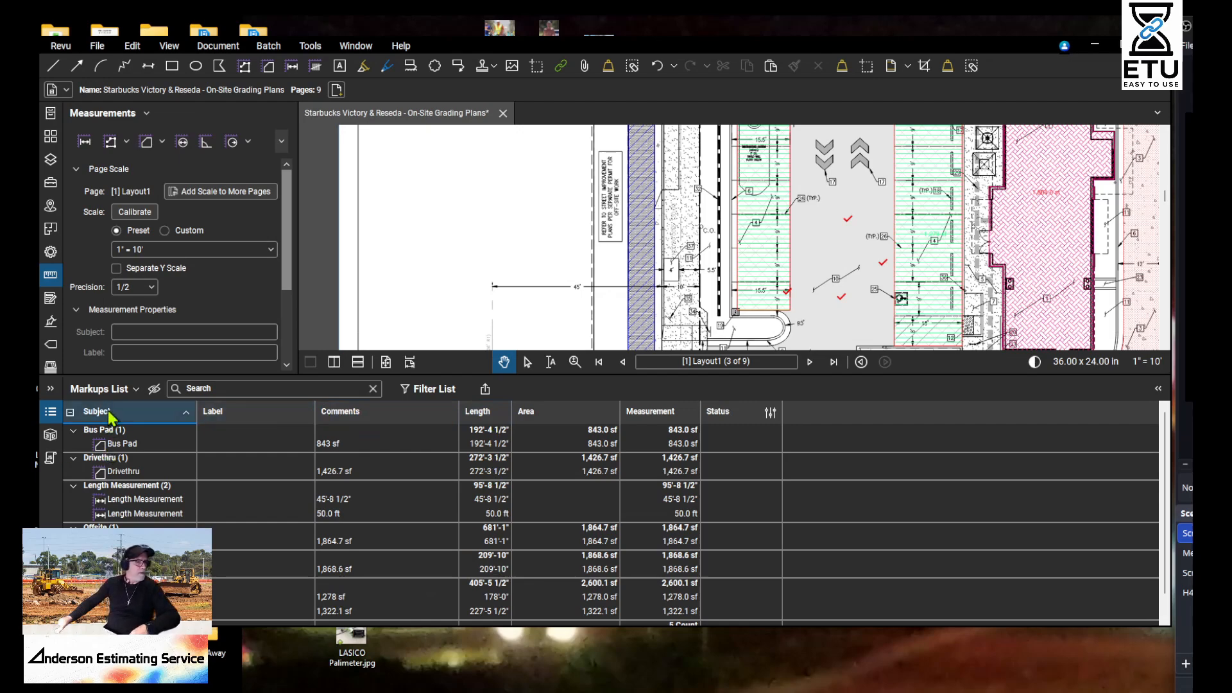
scroll(157, 331, down, 1)
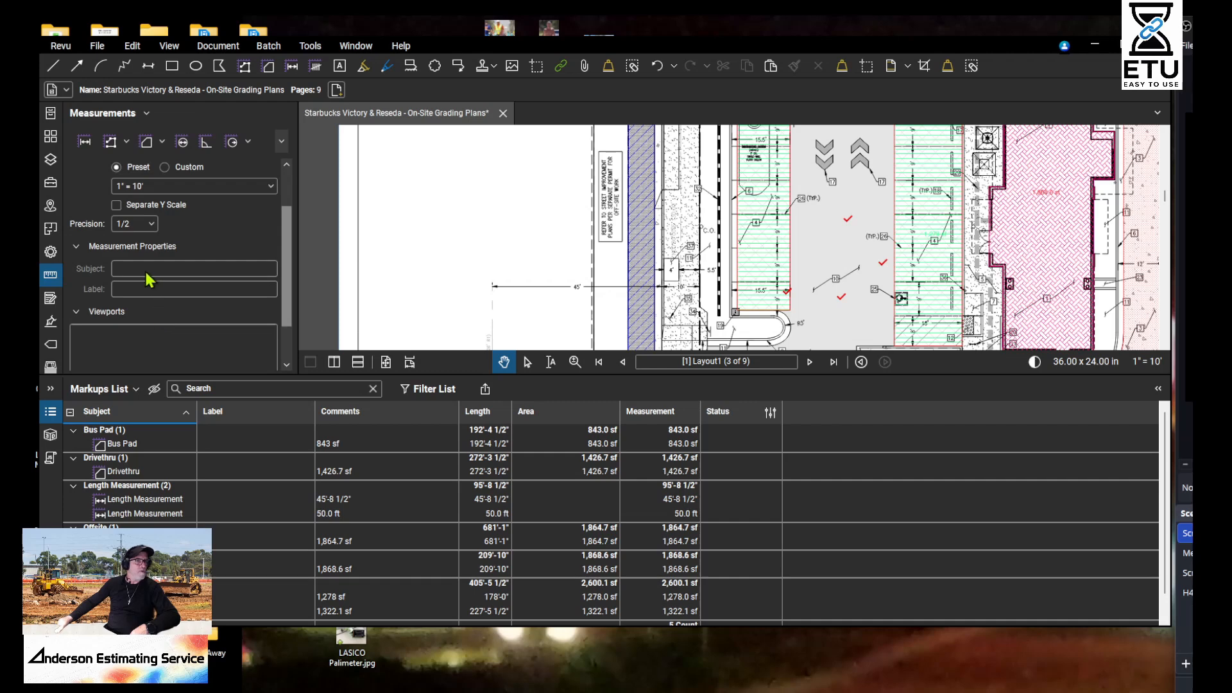
scroll(154, 318, down, 1)
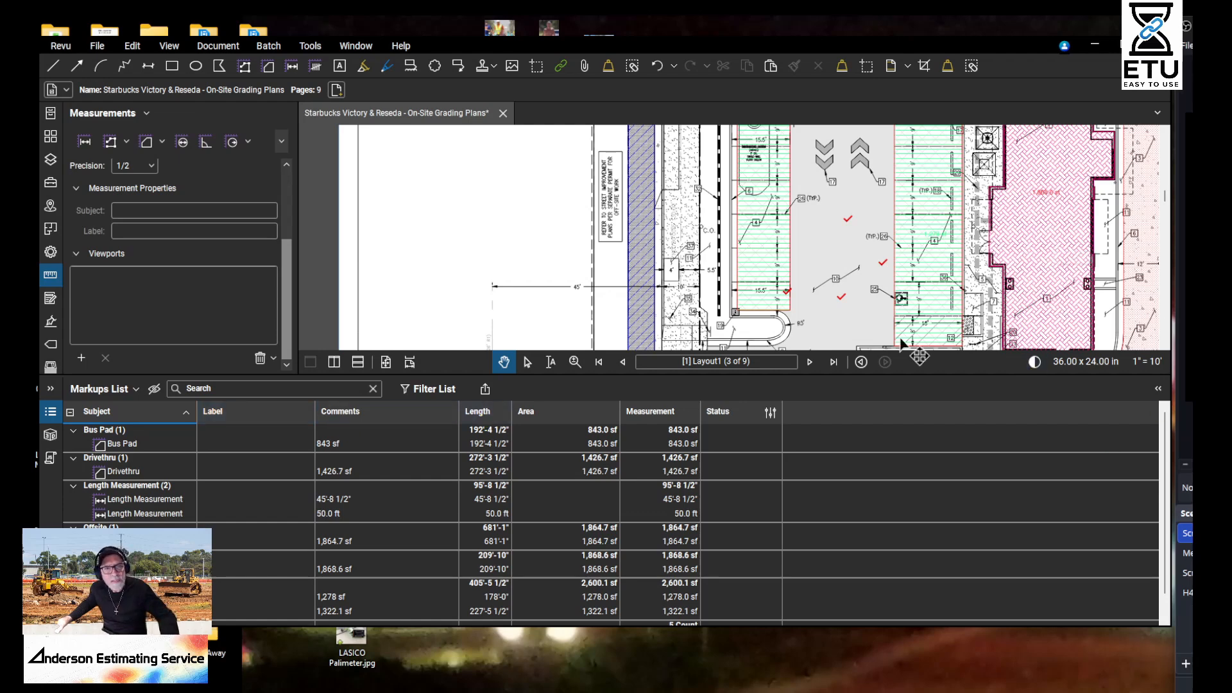
click(48, 413)
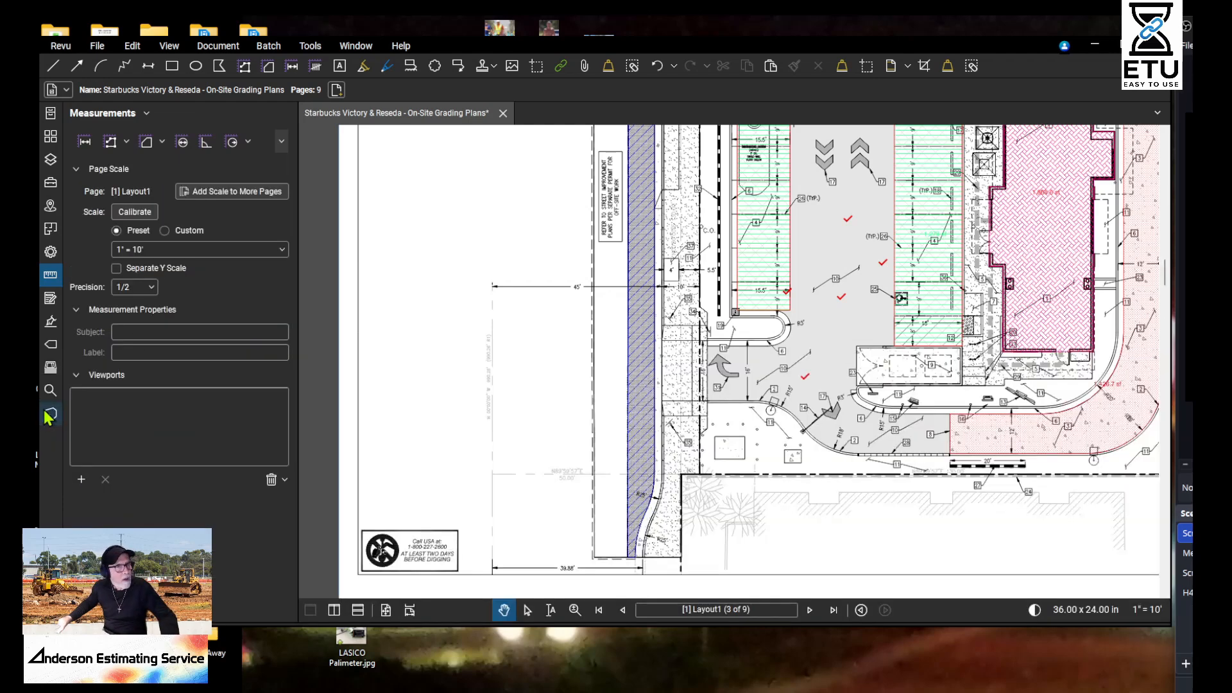
Step: Examine the sheet's AREA table of hardscape, asphalt and concrete quantities together with the graphic scale
drag(866, 350, 667, 452)
scroll(668, 453, down, 3)
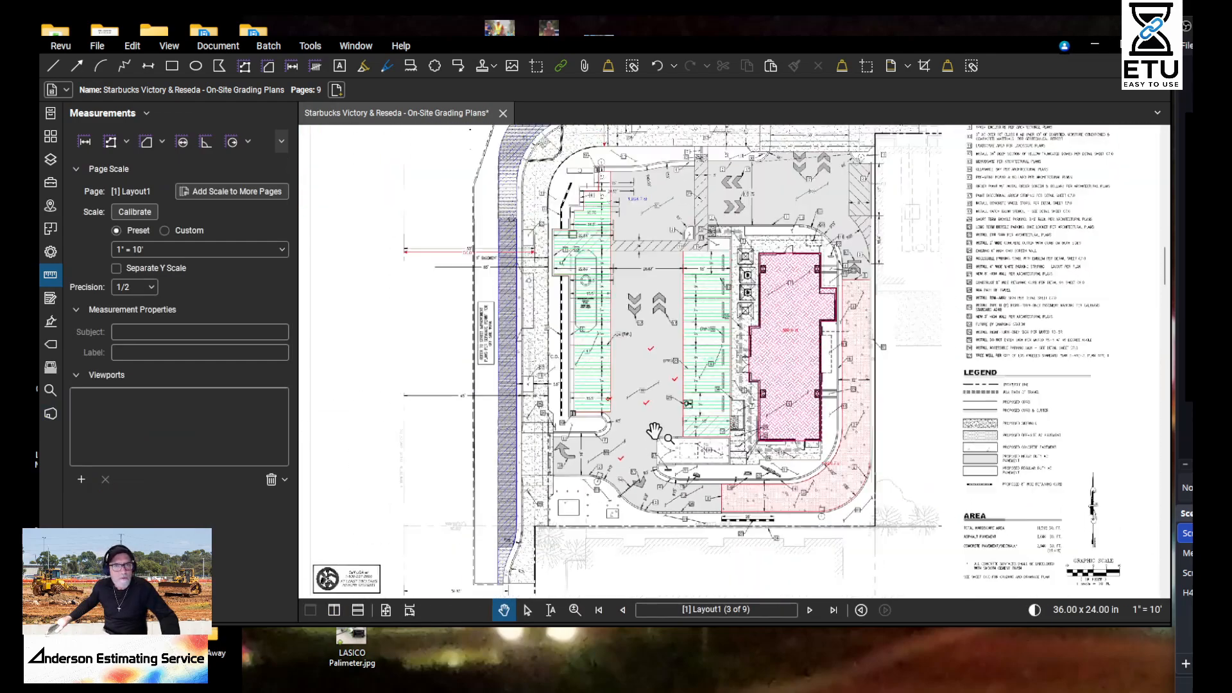
scroll(1133, 573, up, 6)
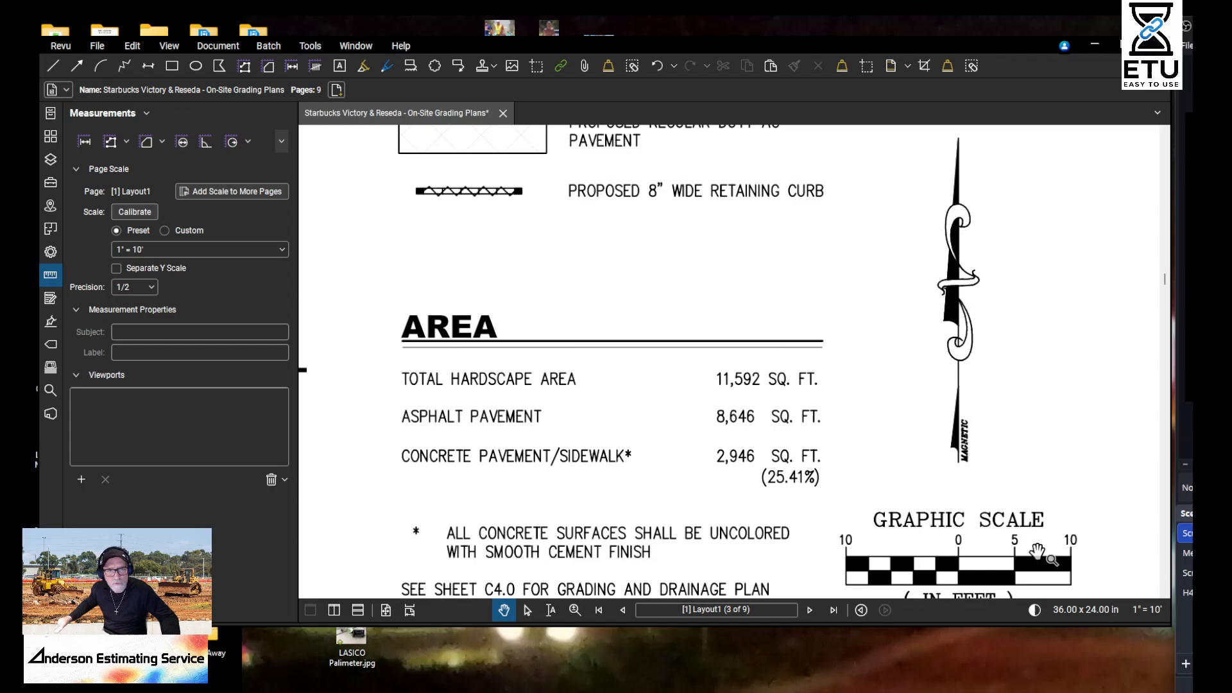
drag(1133, 573, 1087, 400)
scroll(755, 380, down, 6)
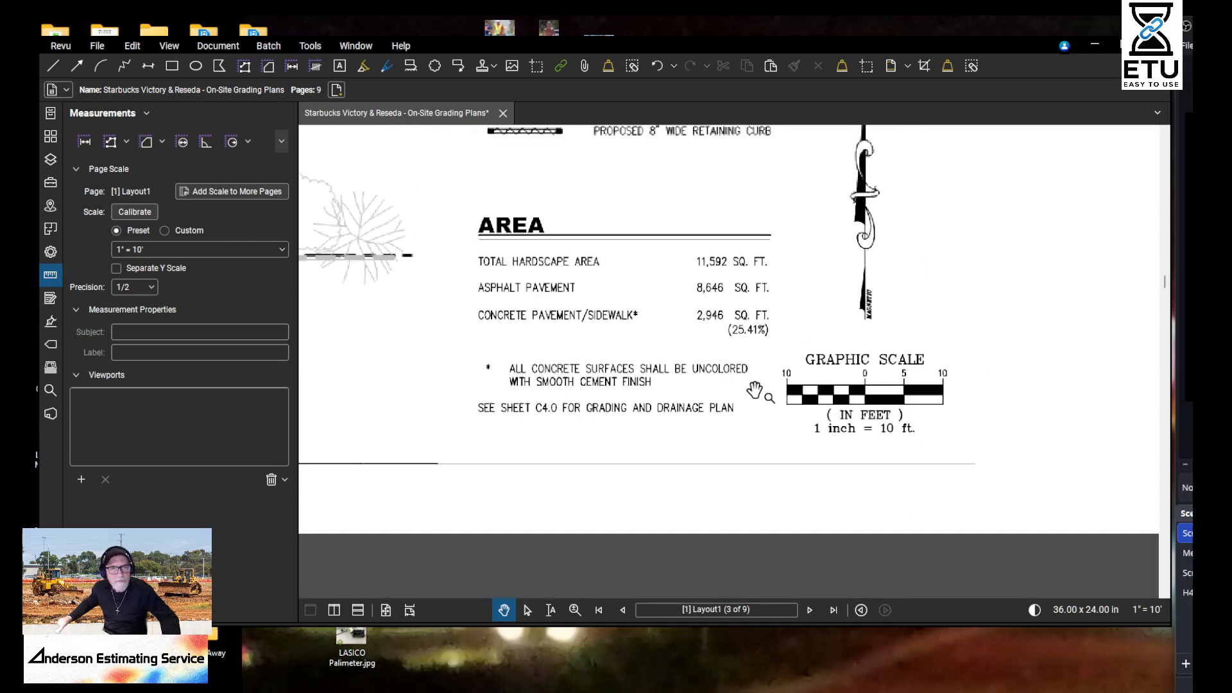
drag(598, 353, 1119, 623)
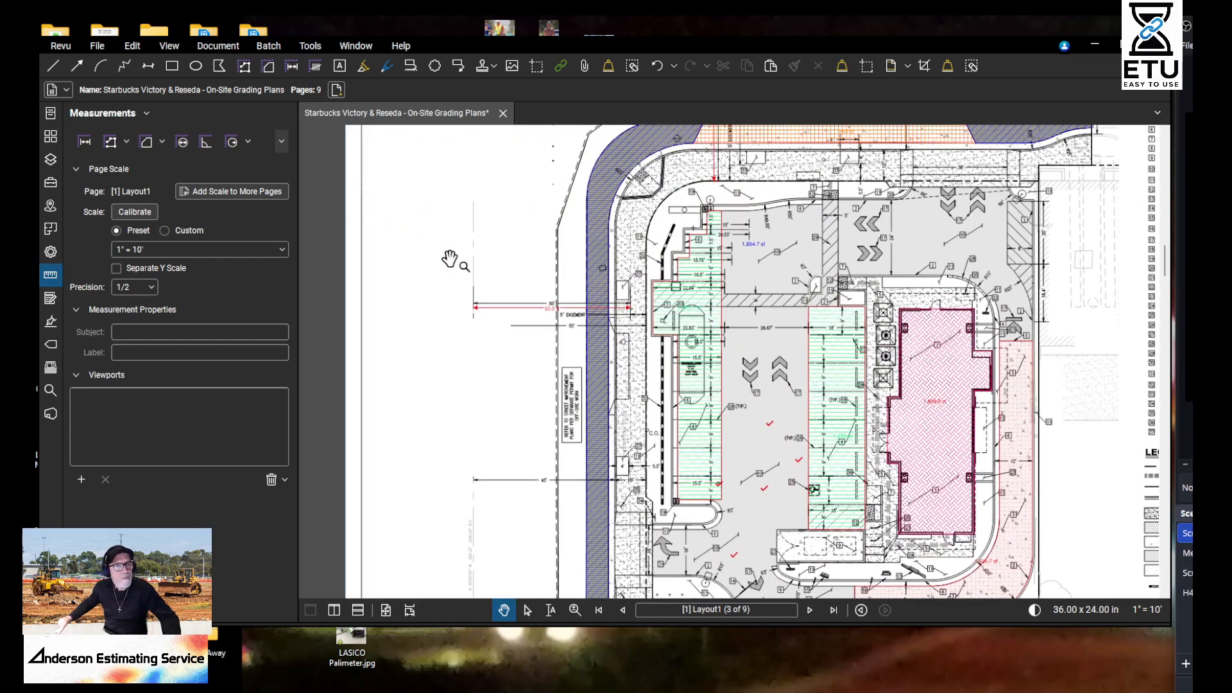
Step: Delete the red vertical length measurement beside the 55' dimension at the north street
scroll(442, 248, up, 2)
scroll(795, 231, up, 3)
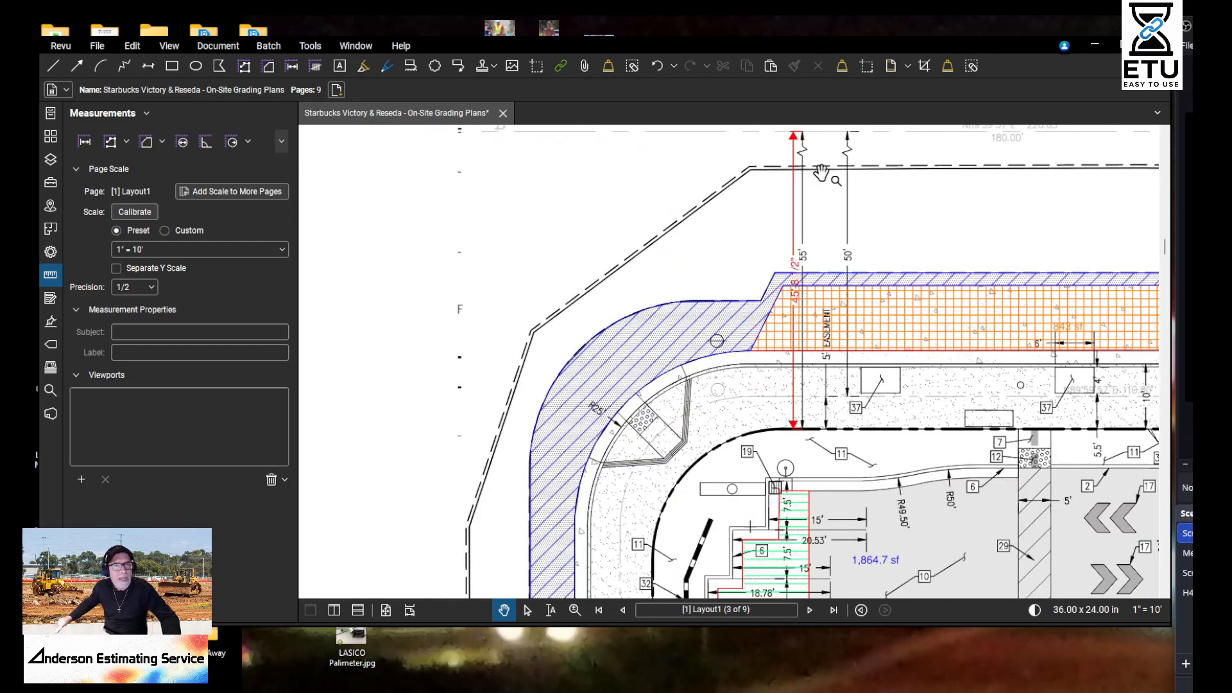
scroll(791, 232, up, 5)
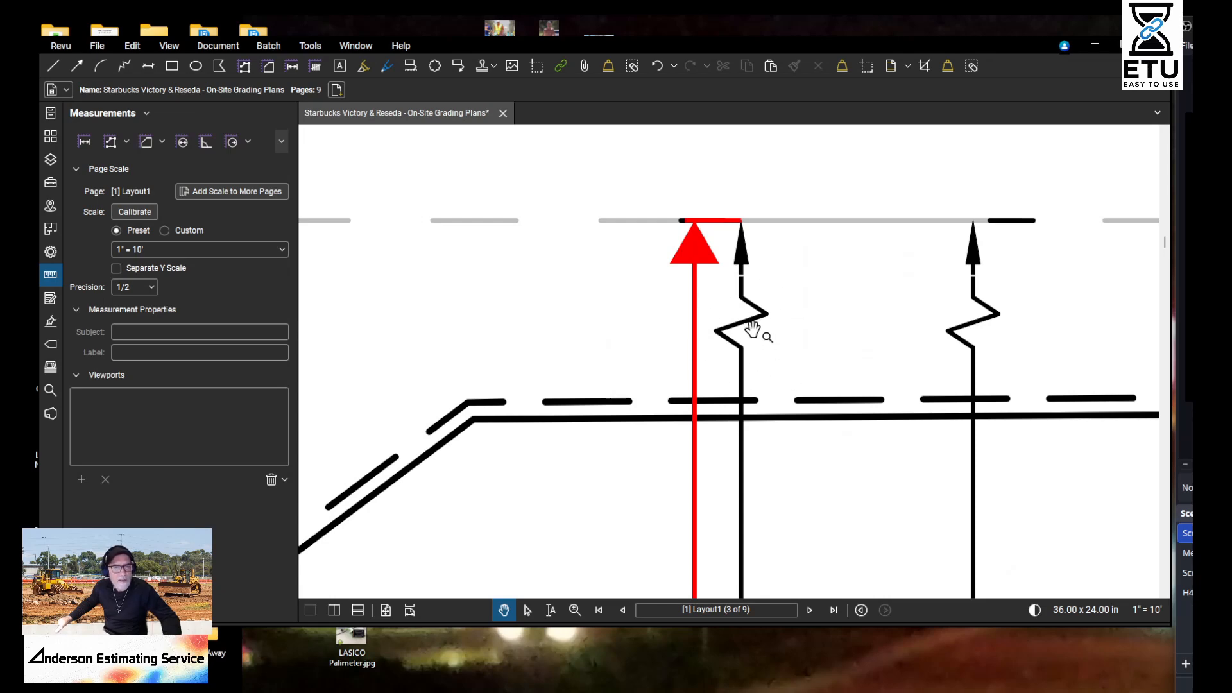
scroll(763, 321, down, 2)
click(734, 292)
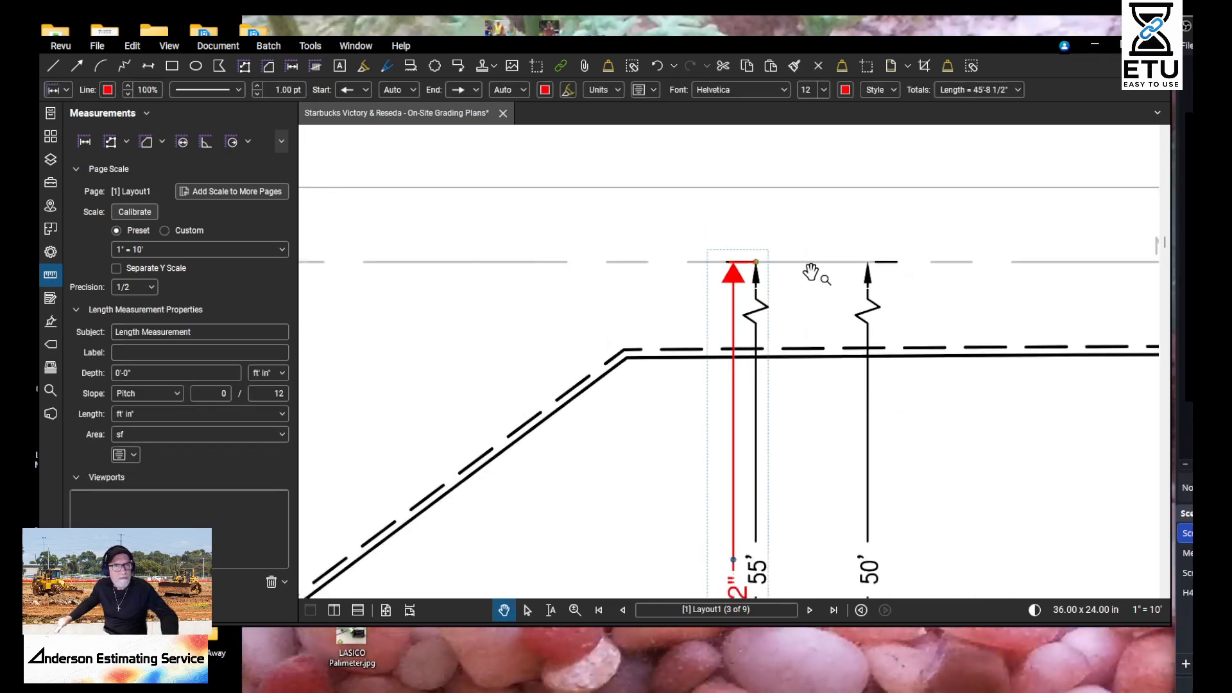
Step: Set the subject of the horizontal 50 ft length measurement across the west street to Check Scale
scroll(753, 454, down, 5)
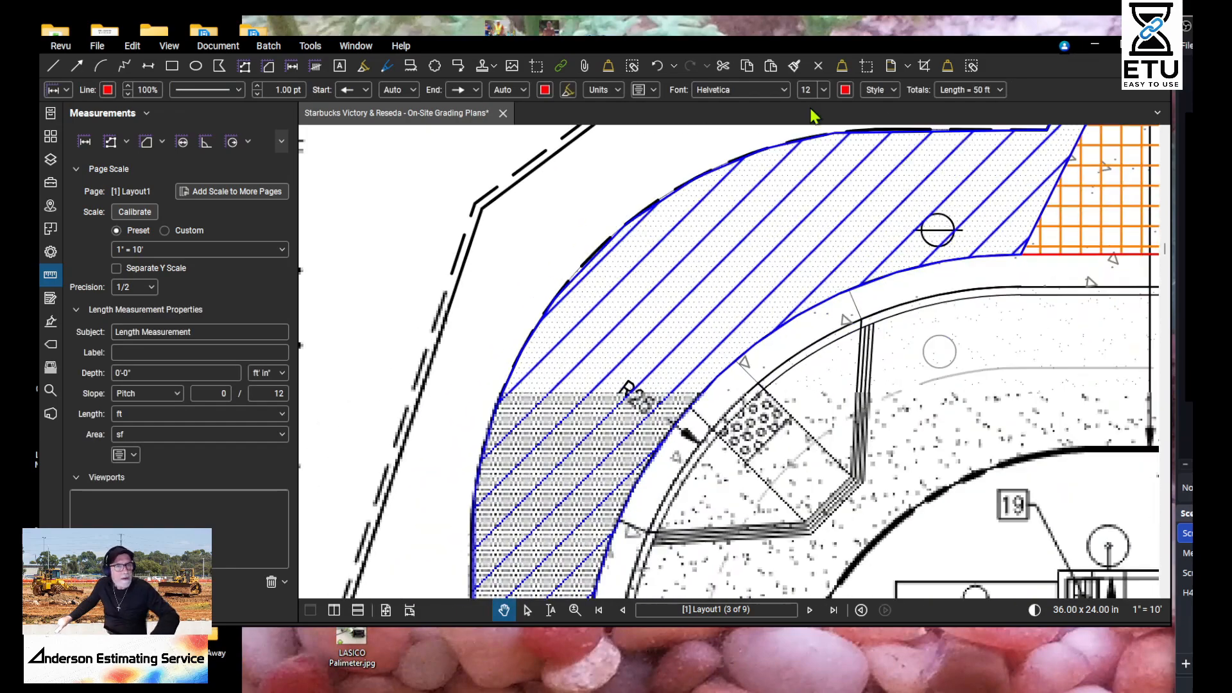
scroll(761, 494, down, 6)
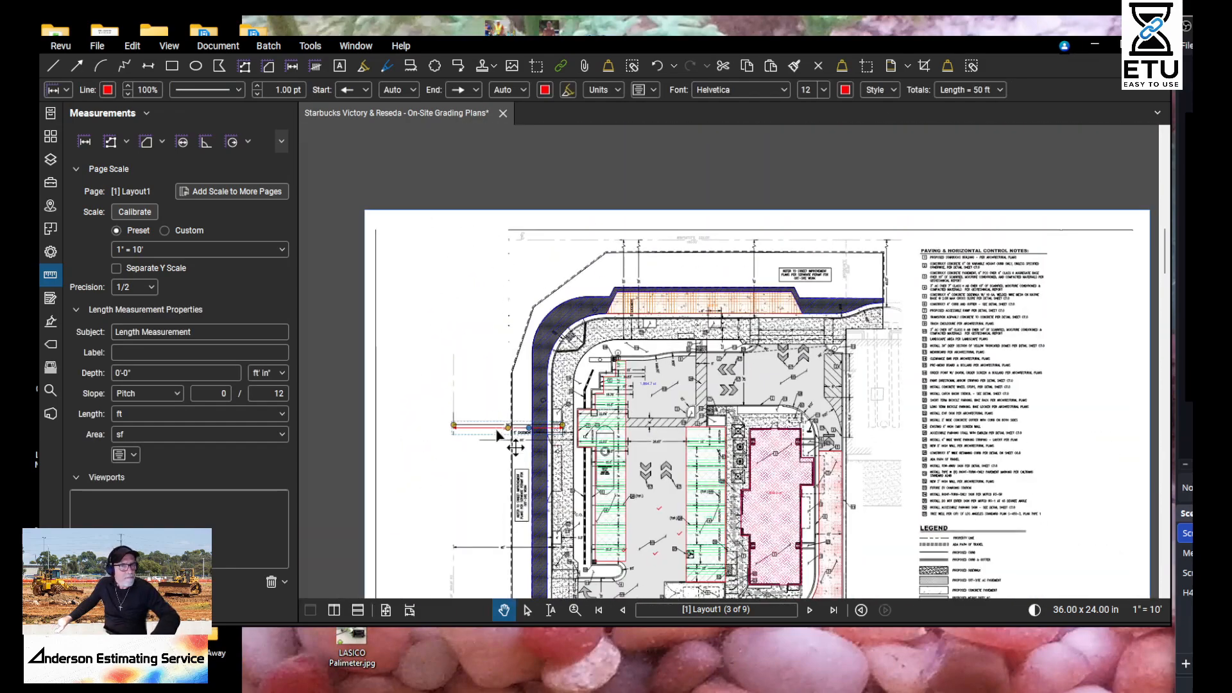
click(496, 431)
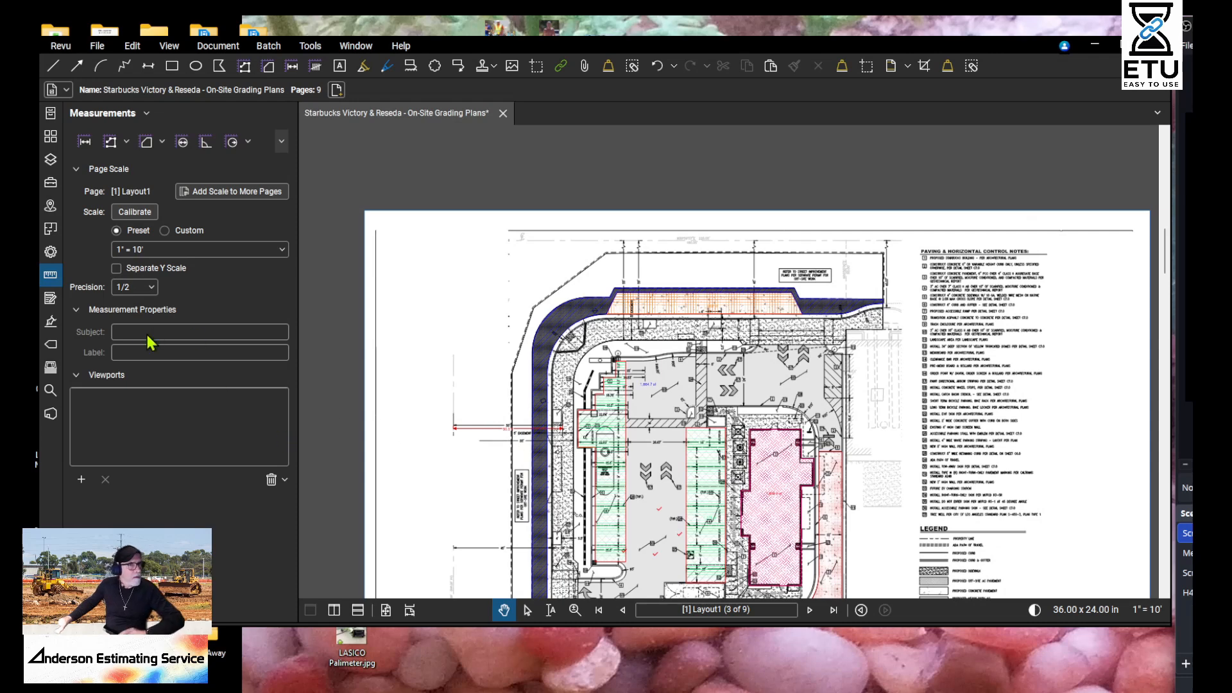
click(486, 430)
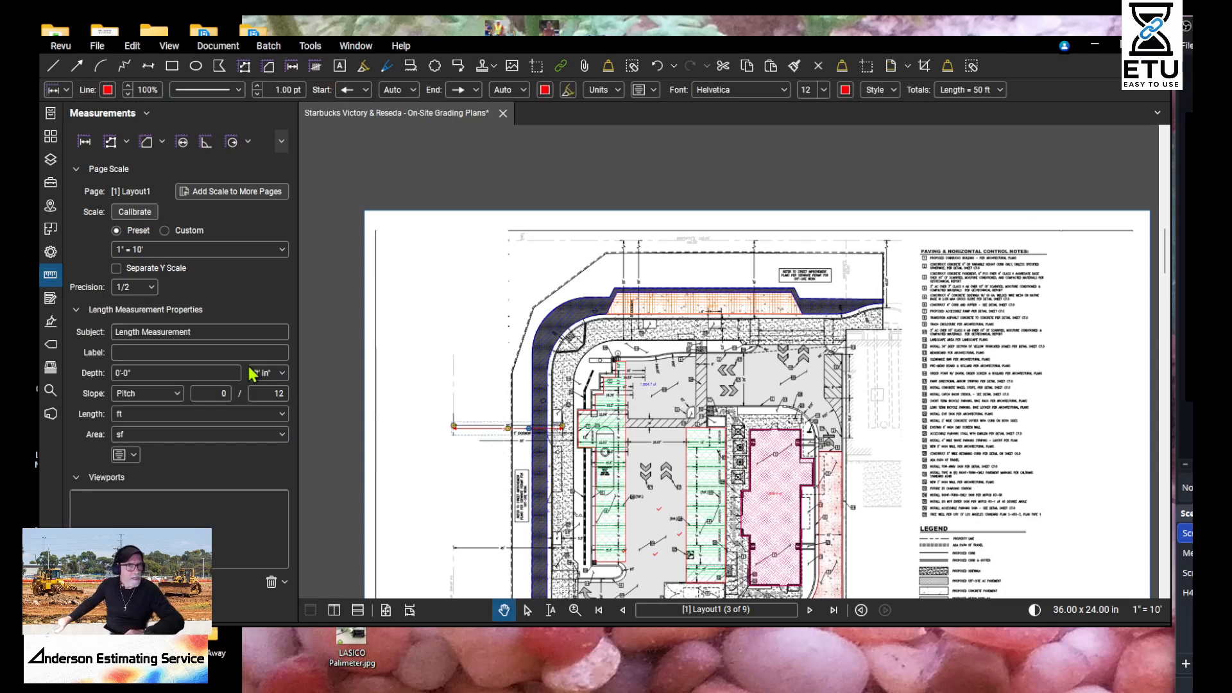
drag(201, 330, 73, 328)
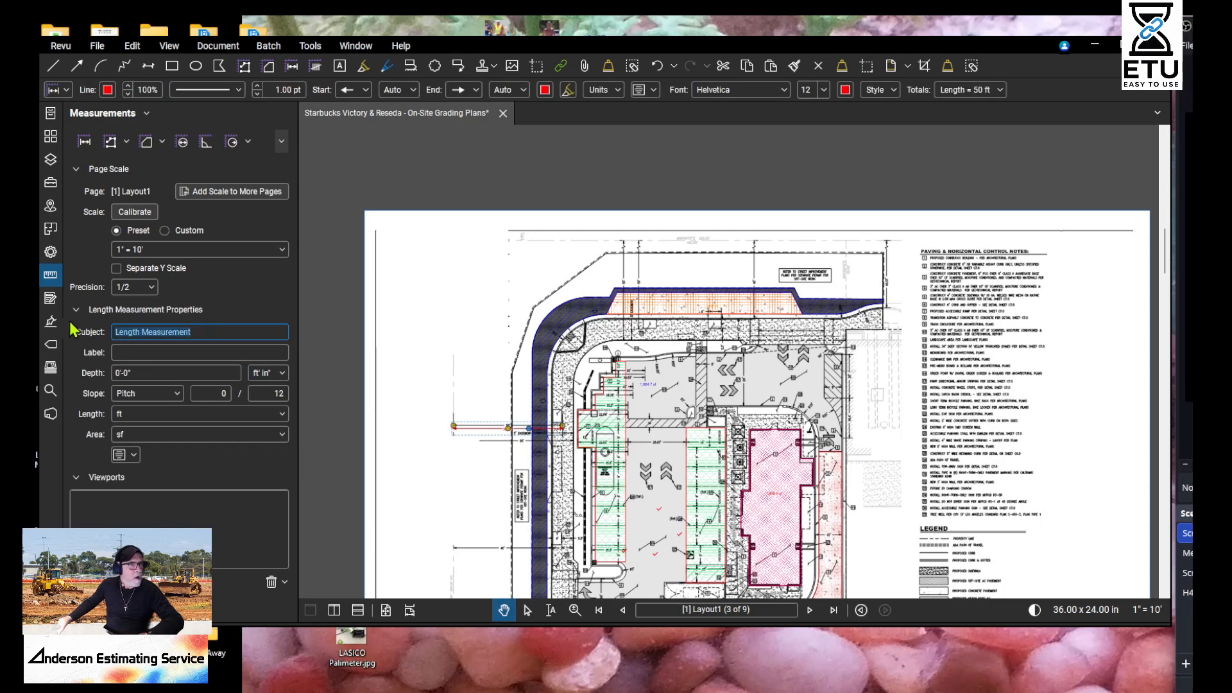
text(Check Scale)
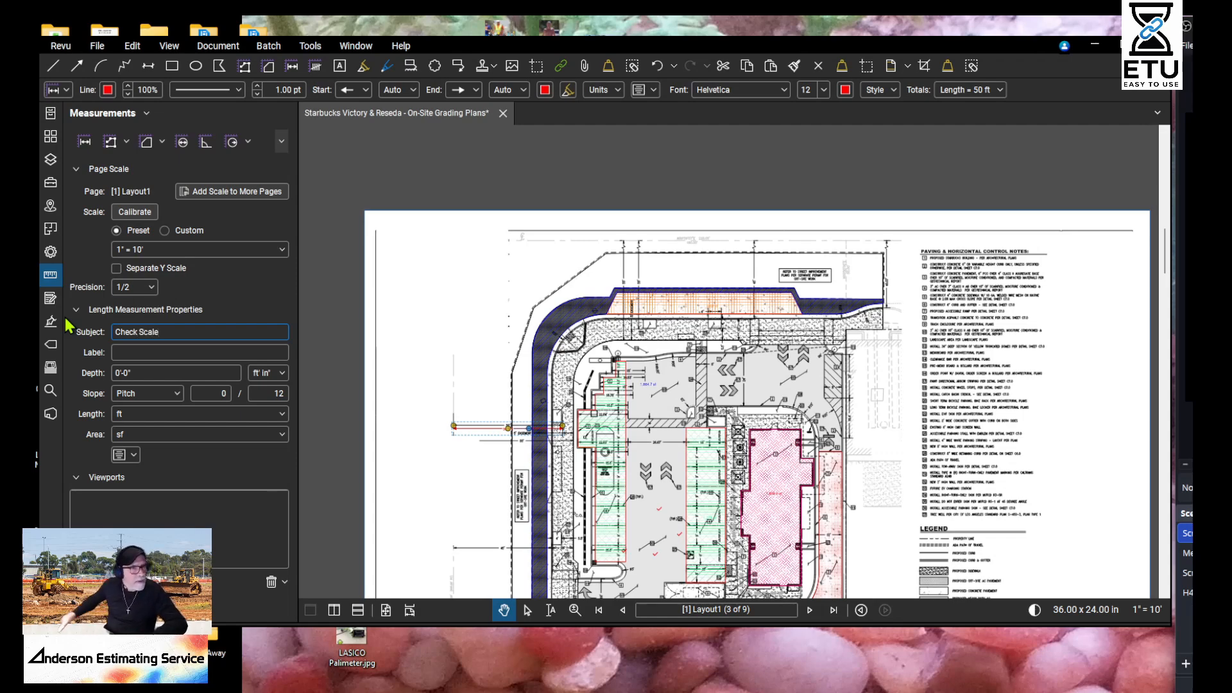
click(470, 315)
Step: Label the 50 ft length measurement across the west street Check Scale
scroll(501, 451, up, 5)
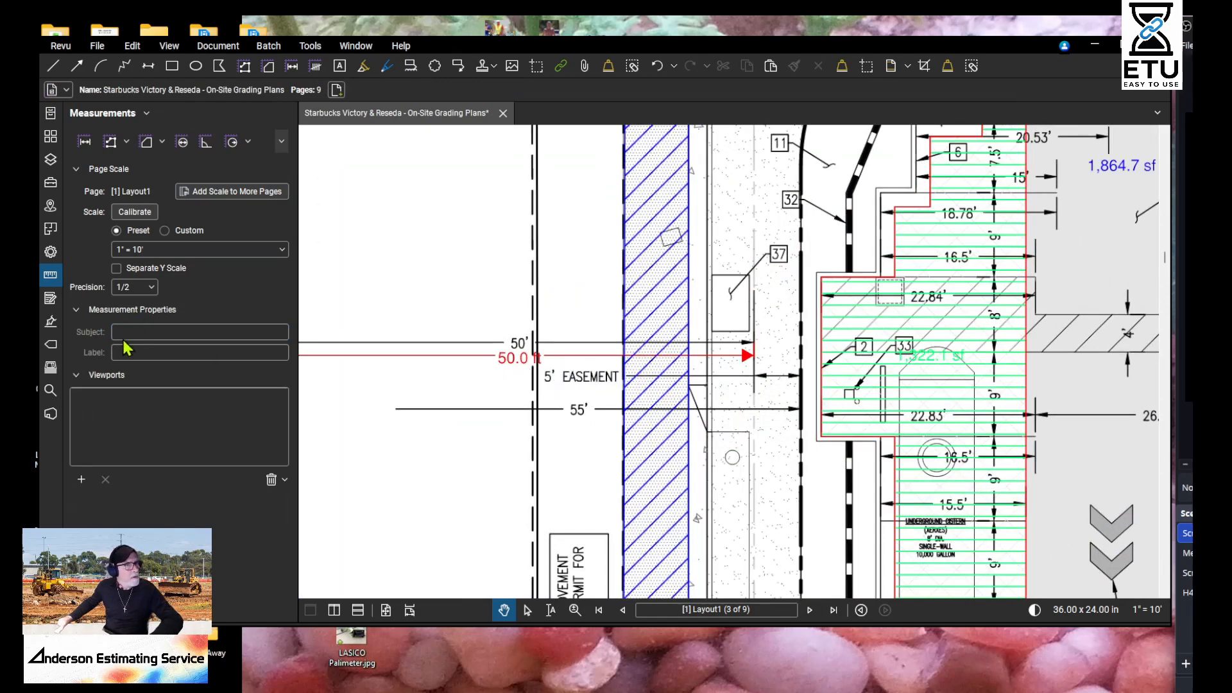
click(468, 364)
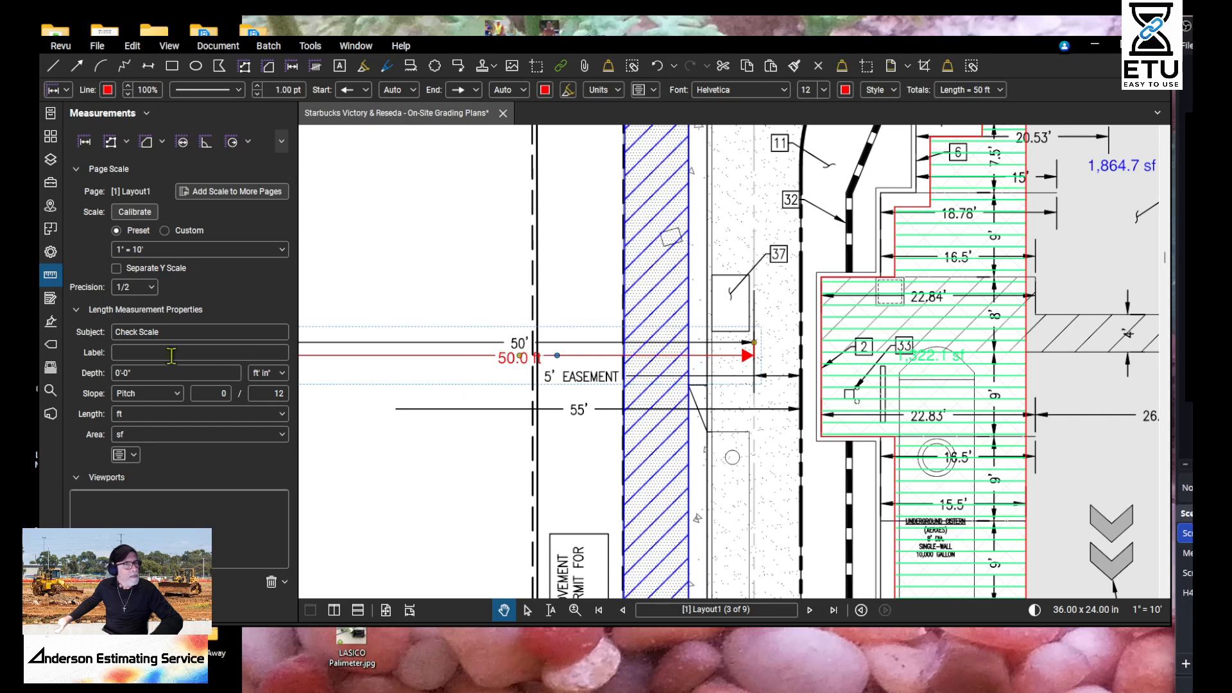
text(Cha)
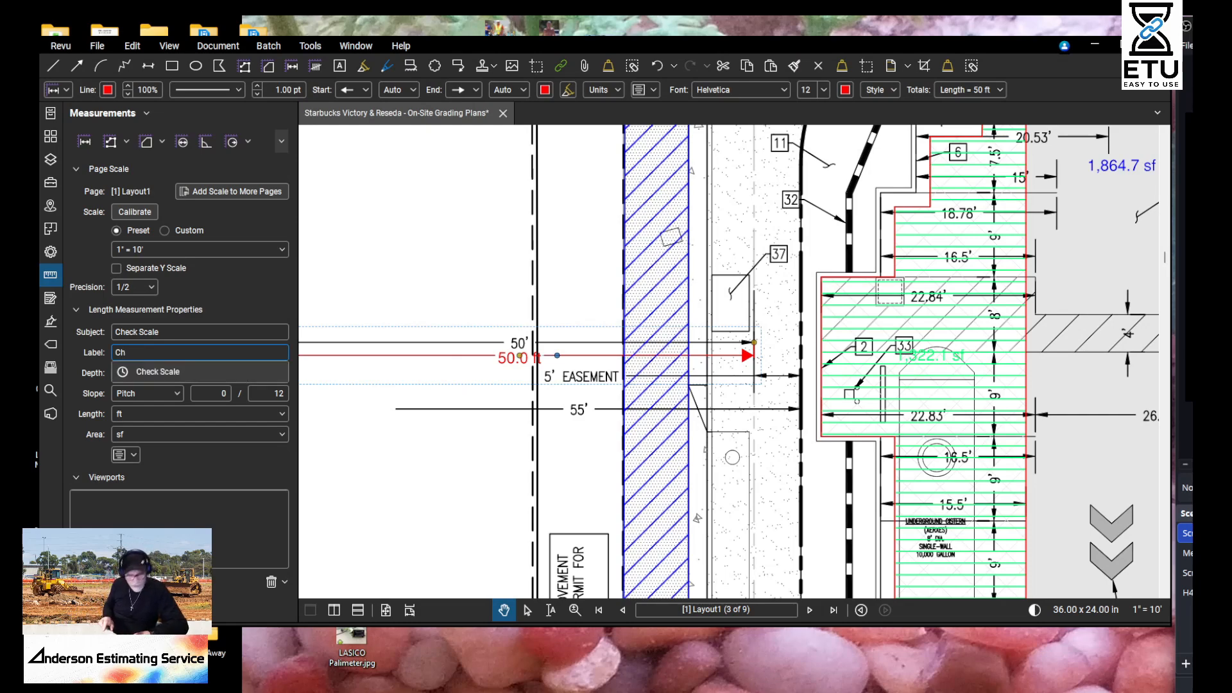
key(Down)
key(Return)
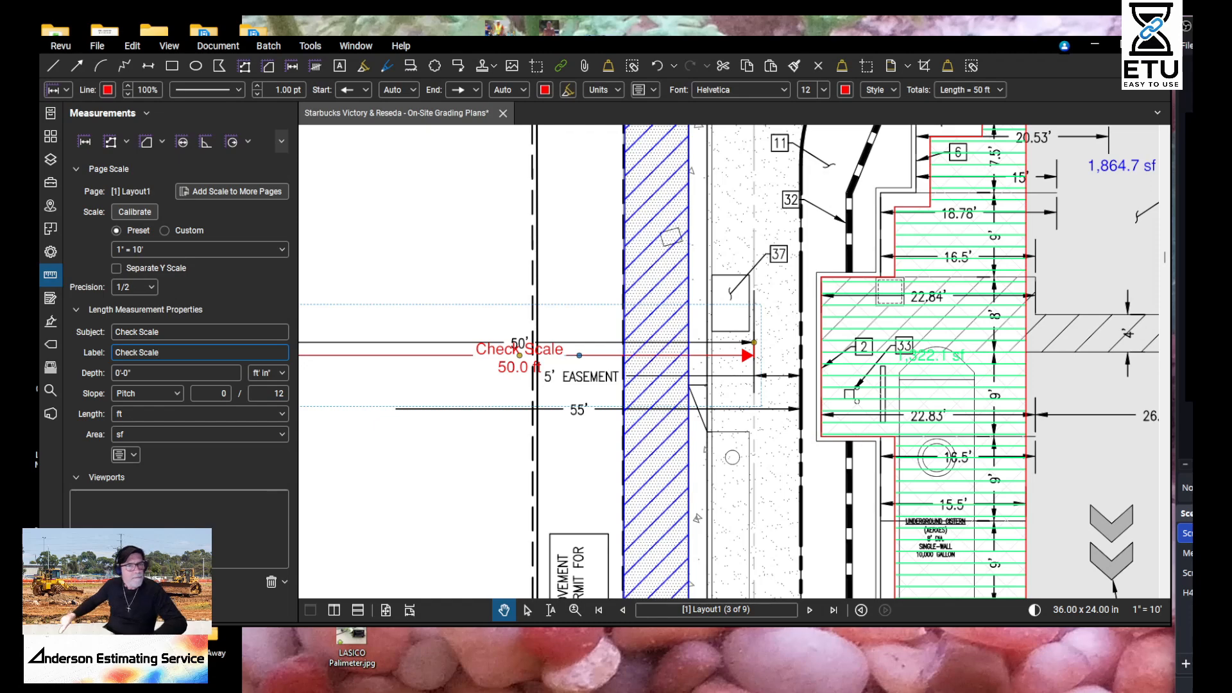
Step: Change the text colour of the building Pad area measurement to black
drag(650, 433, 885, 365)
scroll(773, 286, down, 3)
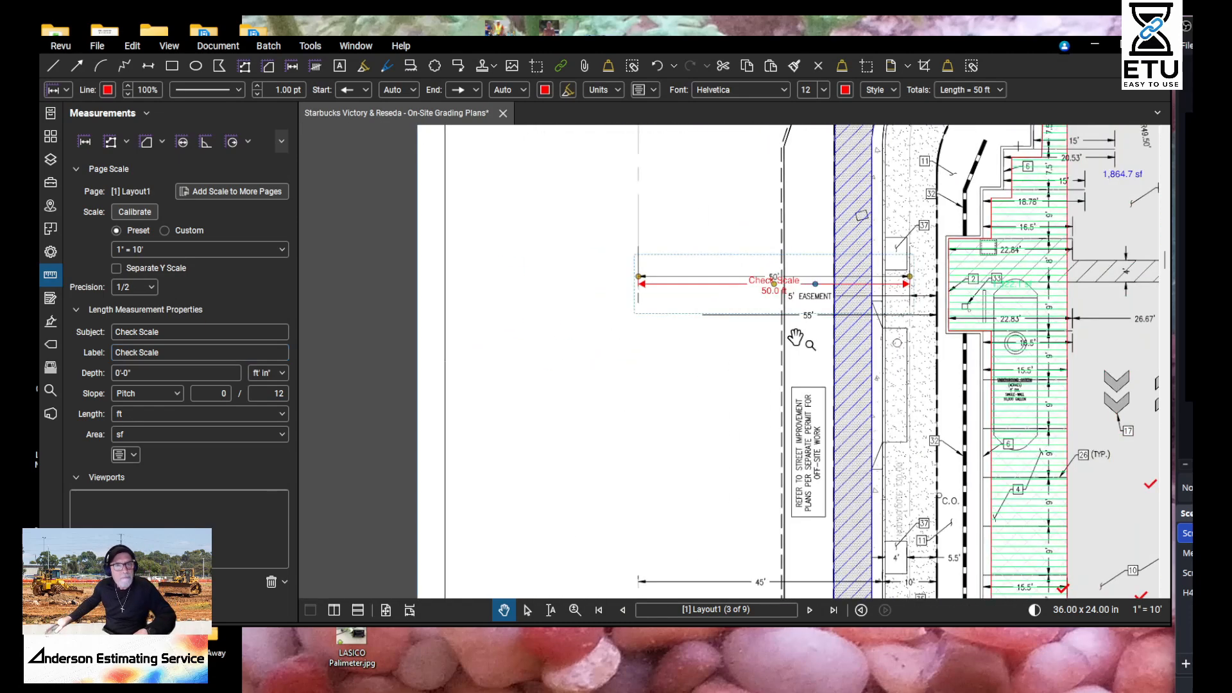
drag(774, 328, 679, 359)
drag(729, 457, 306, 250)
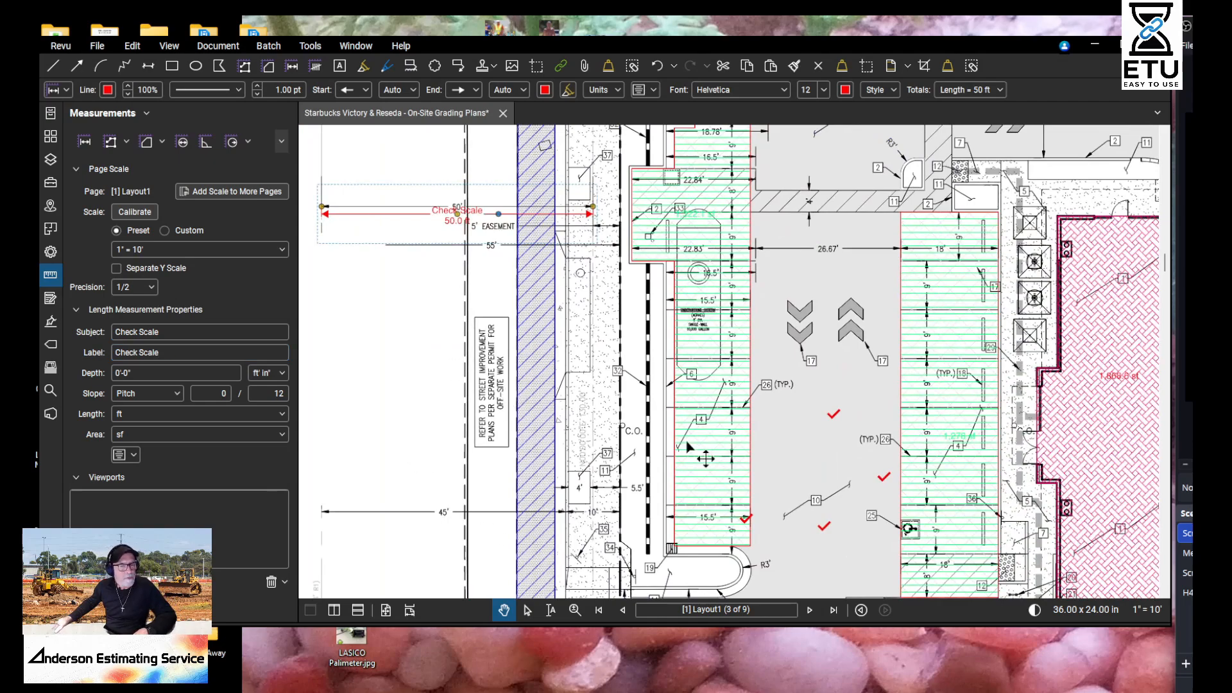
drag(969, 338, 746, 396)
scroll(886, 385, up, 6)
scroll(886, 388, down, 6)
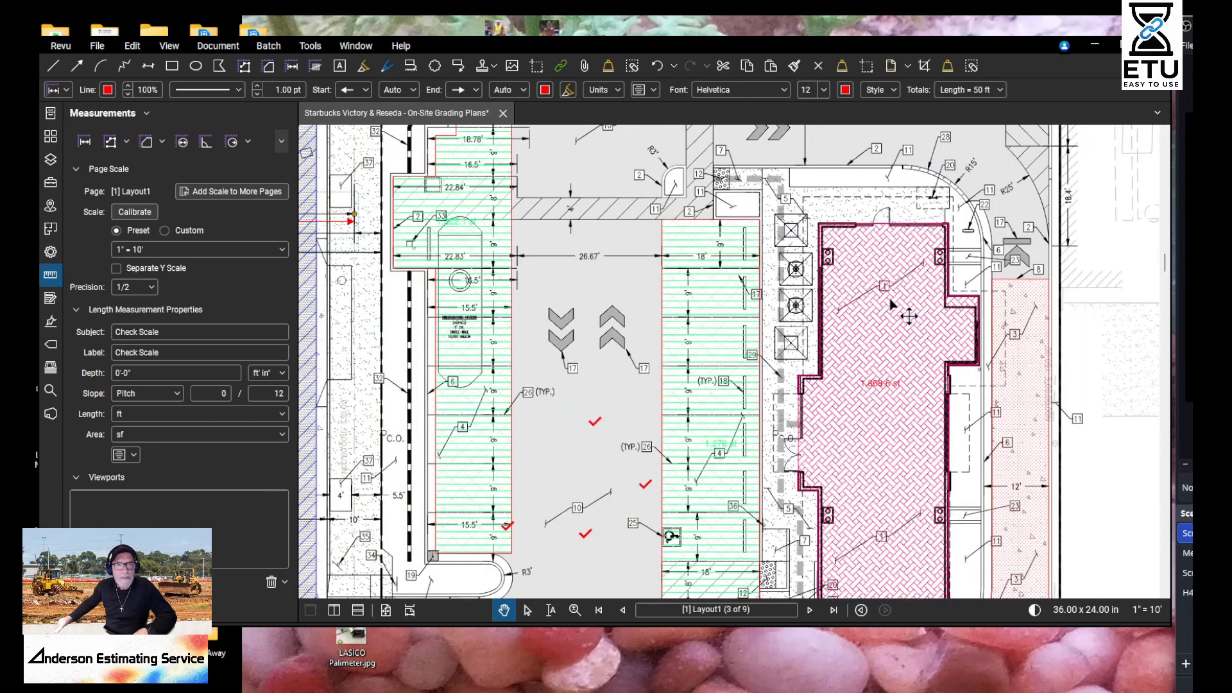
click(908, 313)
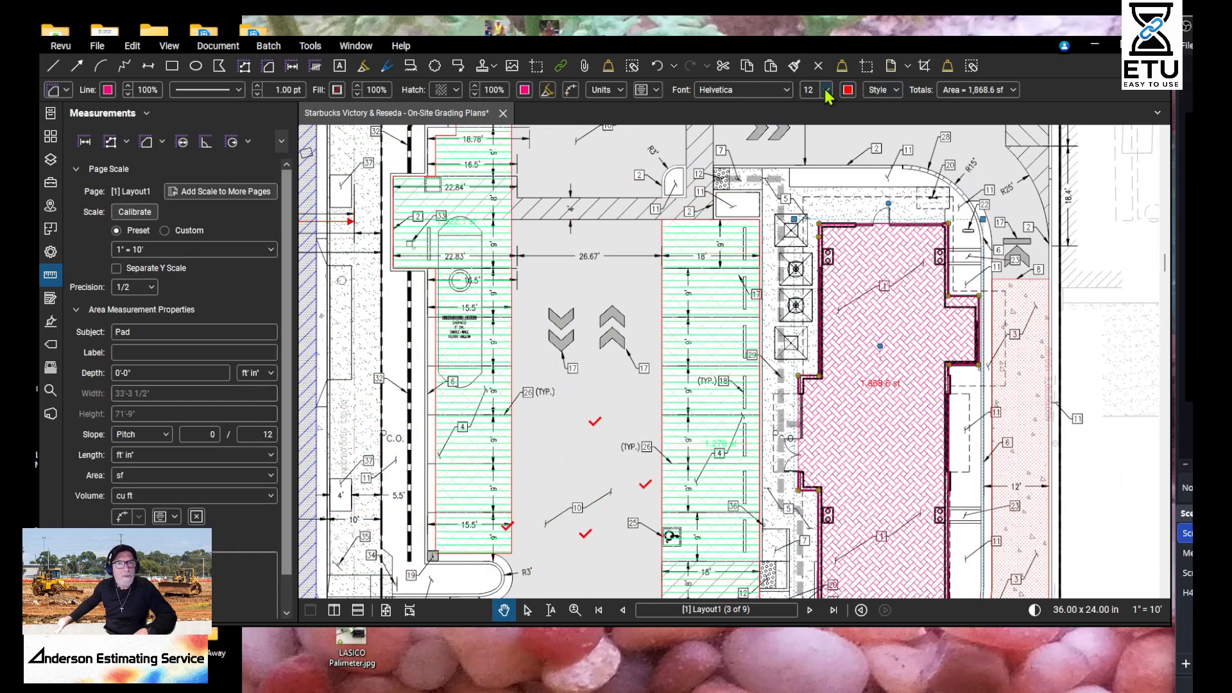
click(849, 91)
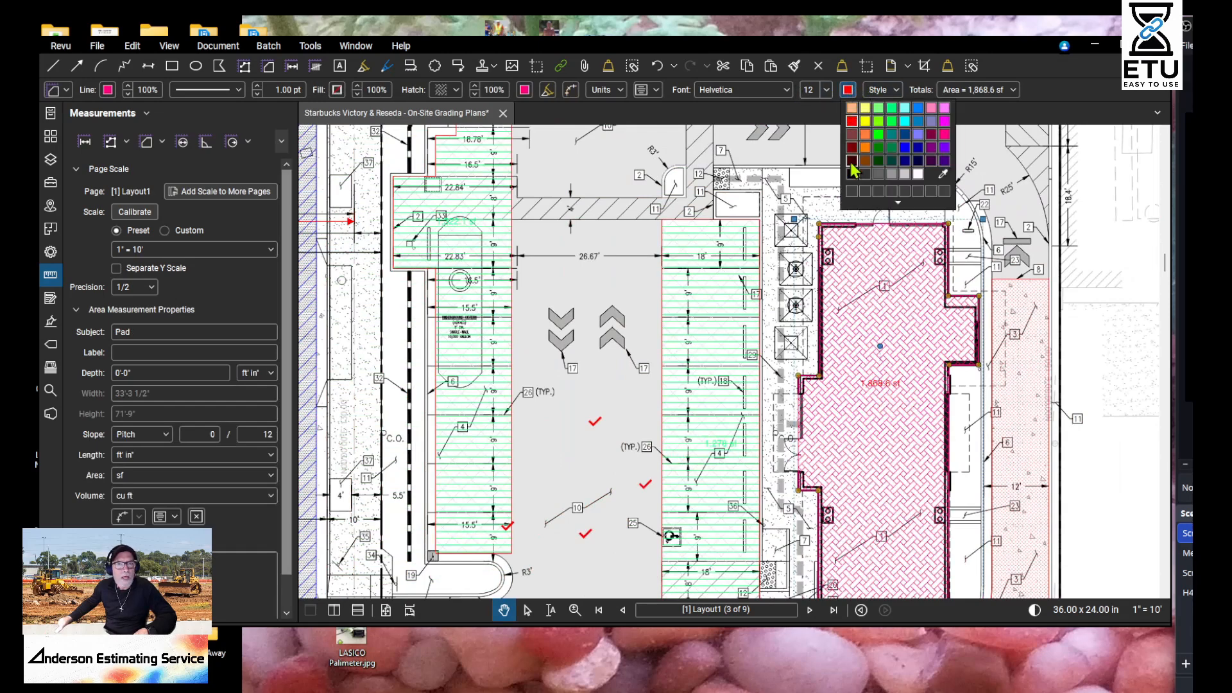
click(852, 174)
scroll(876, 389, up, 5)
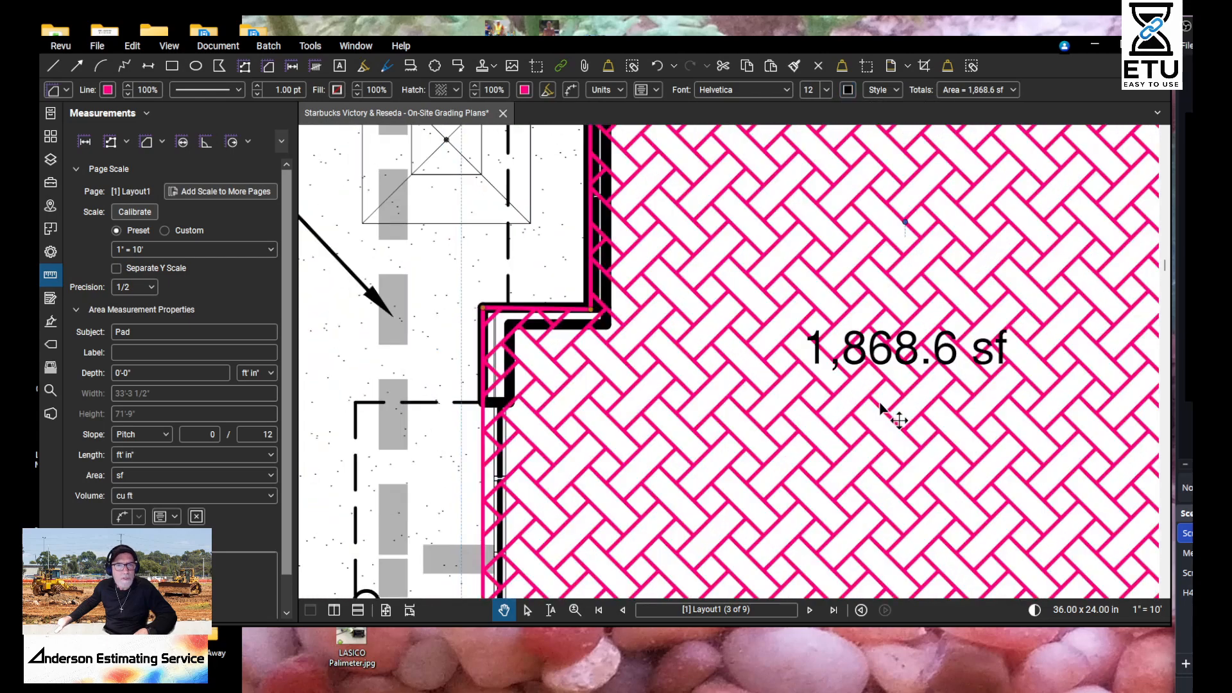
Step: Try moving the Drivethru area measurement east of its lane, and undo the move
scroll(894, 413, down, 3)
drag(1078, 377, 768, 189)
drag(833, 557, 908, 134)
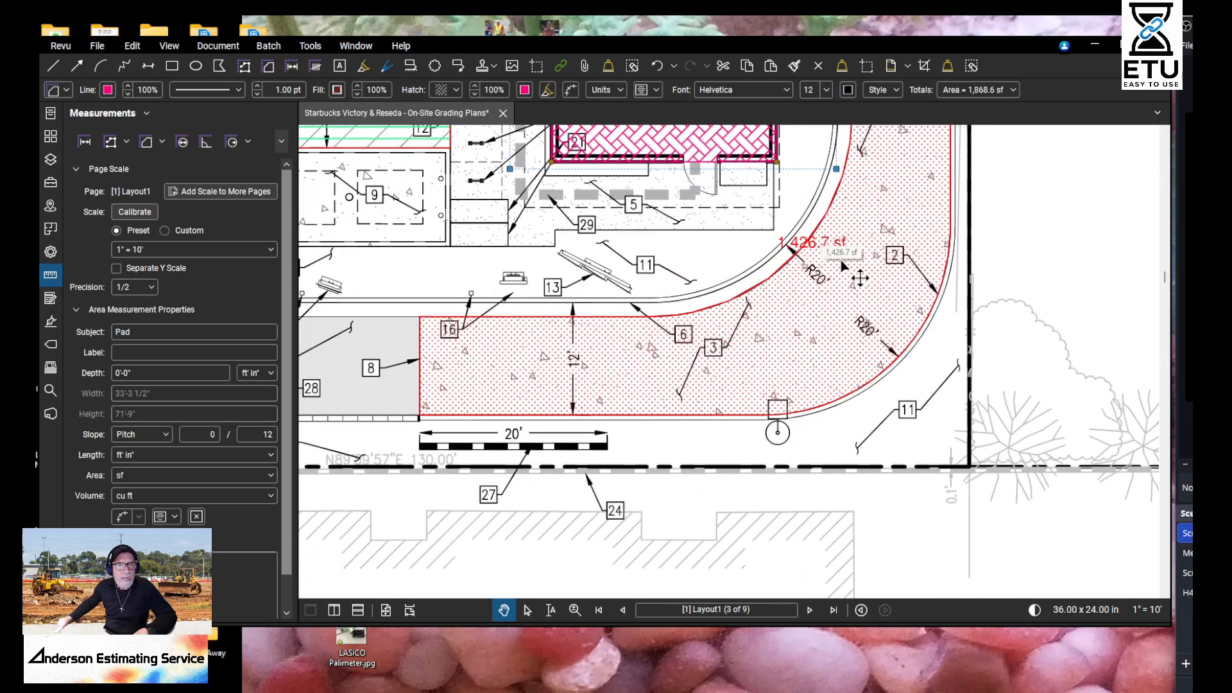
scroll(908, 340, down, 3)
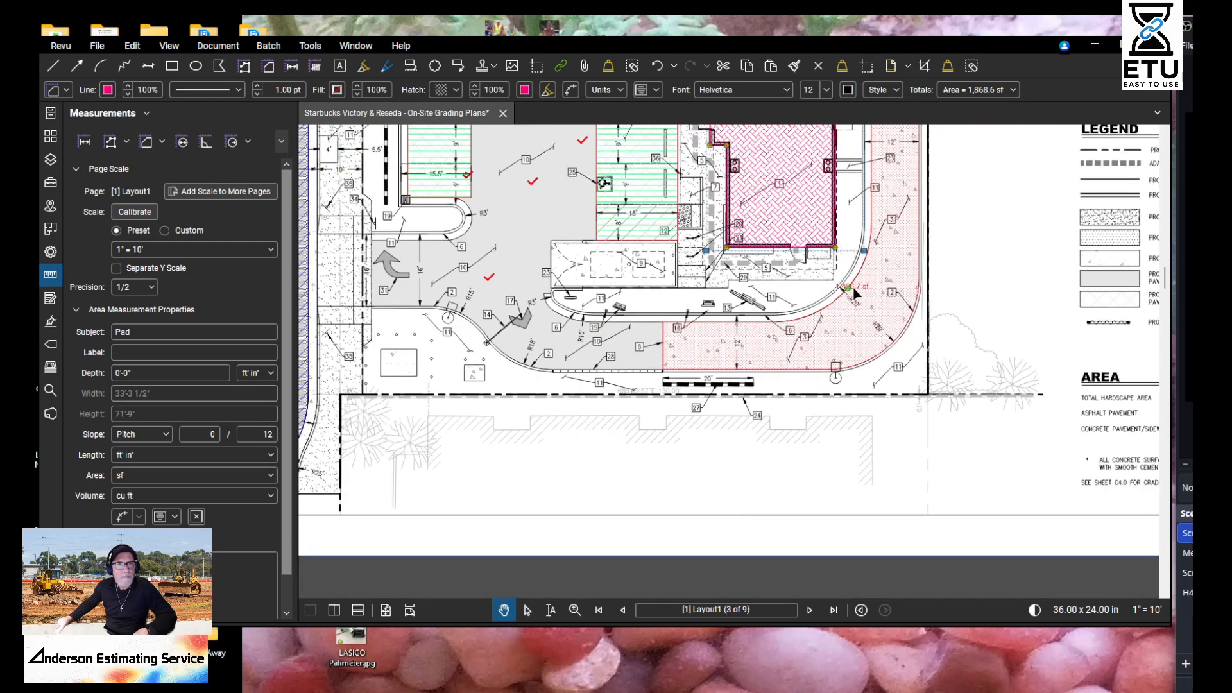
drag(876, 324, 996, 334)
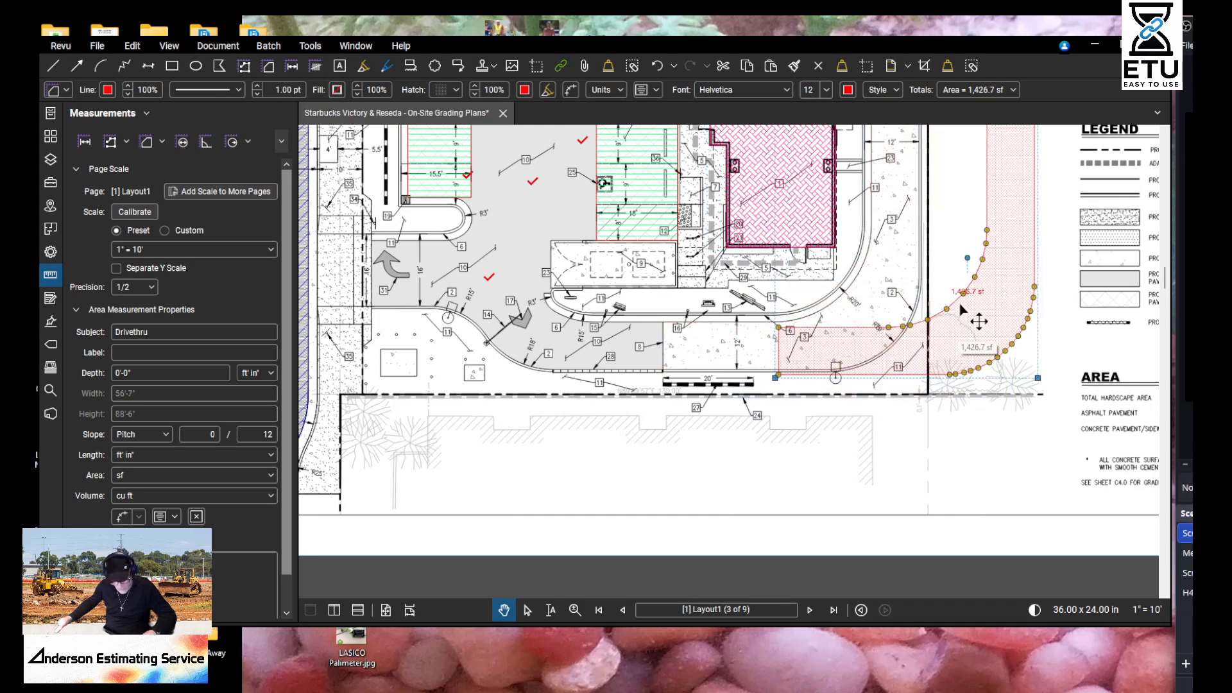
key(ctrl+z)
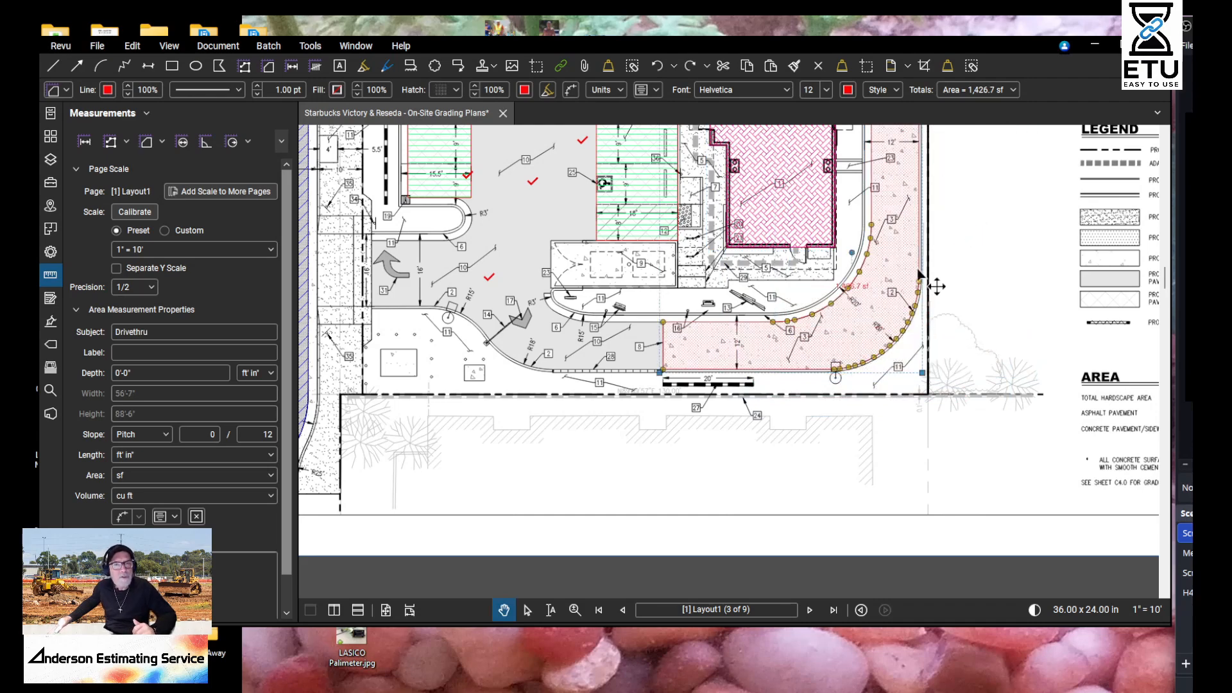
click(964, 216)
drag(975, 236, 968, 649)
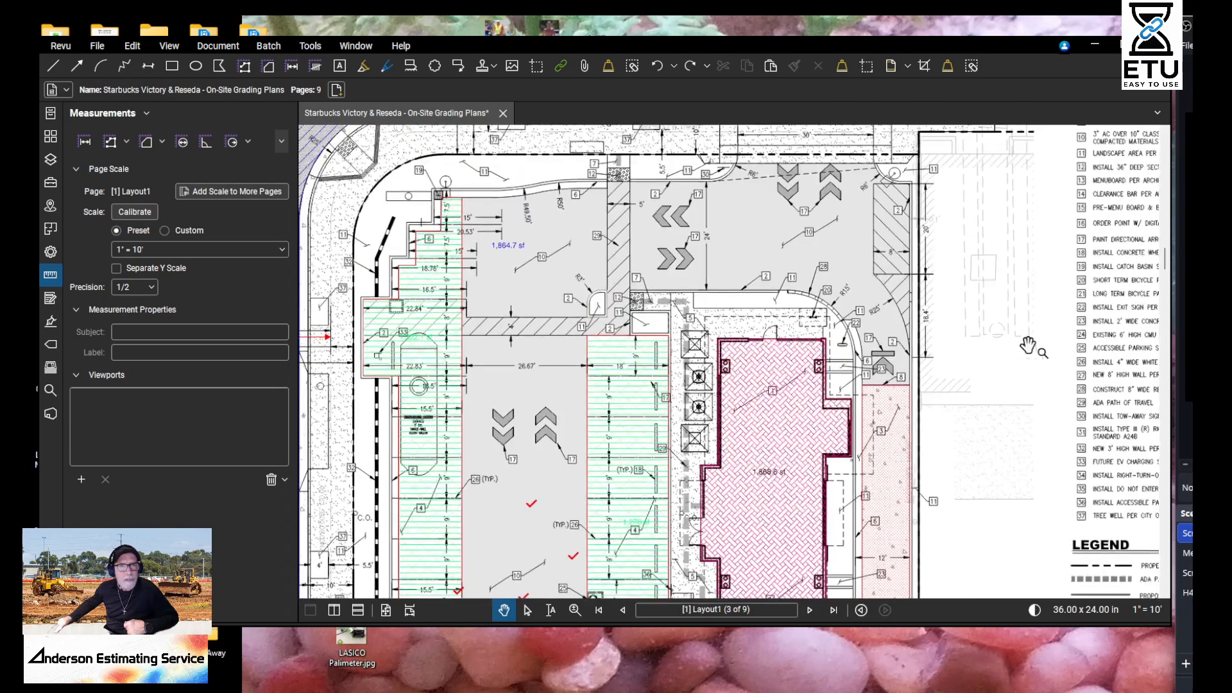
drag(1025, 464, 885, 186)
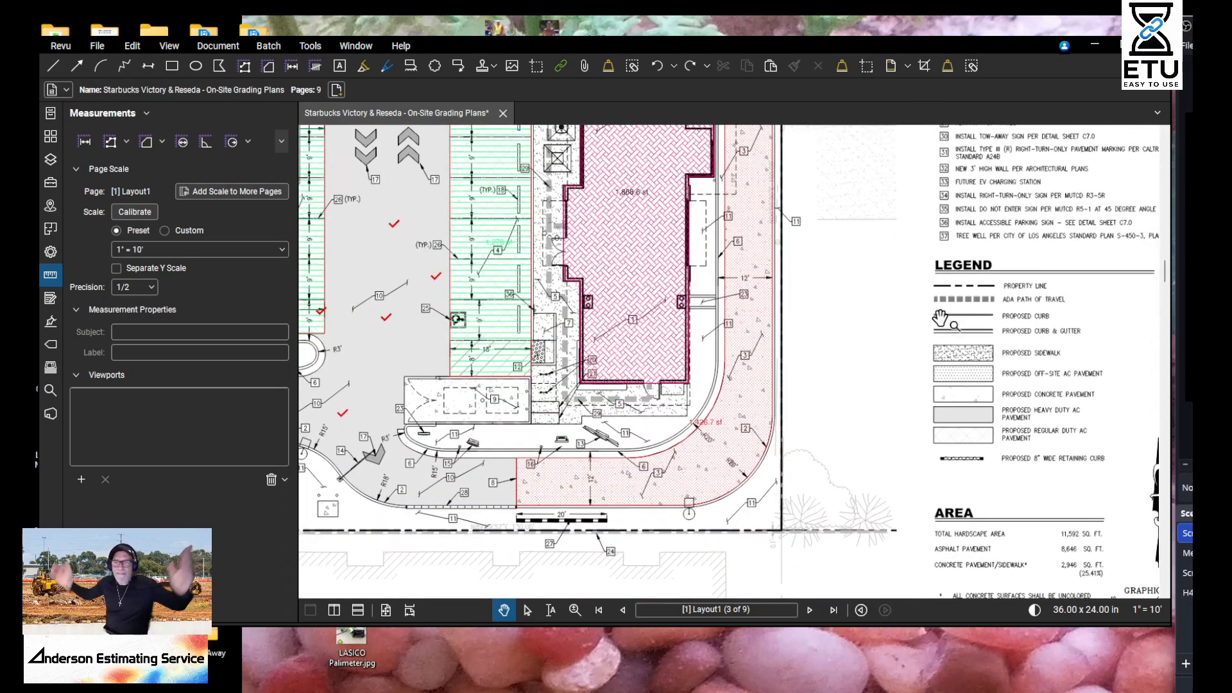